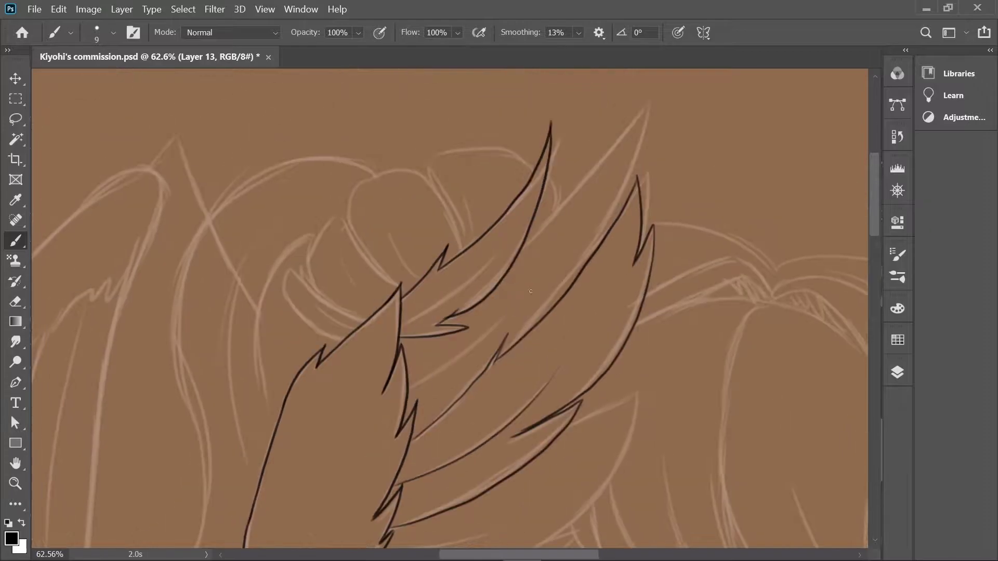
# - Ink the lower overlapping feathers and ragged bottom edge of the left head wing over the sketch
pyautogui.scroll(-8, 365, 269)
pyautogui.moveTo(318, 341); pyautogui.dragTo(420, 398)
pyautogui.moveTo(358, 293)
pyautogui.mouseDown()
pyautogui.moveTo(364, 304)
pyautogui.moveTo(526, 334)
pyautogui.mouseUp()
pyautogui.moveTo(589, 234); pyautogui.dragTo(478, 338)
pyautogui.moveTo(520, 265); pyautogui.dragTo(593, 231)
pyautogui.moveTo(385, 265); pyautogui.dragTo(473, 281)
pyautogui.moveTo(450, 272)
pyautogui.mouseDown()
pyautogui.moveTo(592, 206)
pyautogui.moveTo(553, 223)
pyautogui.moveTo(542, 254)
pyautogui.mouseUp()
pyautogui.scroll(3, 535, 187)
pyautogui.moveTo(491, 355); pyautogui.dragTo(356, 383)
pyautogui.moveTo(392, 429); pyautogui.dragTo(293, 488)
pyautogui.scroll(-3, 326, 386)
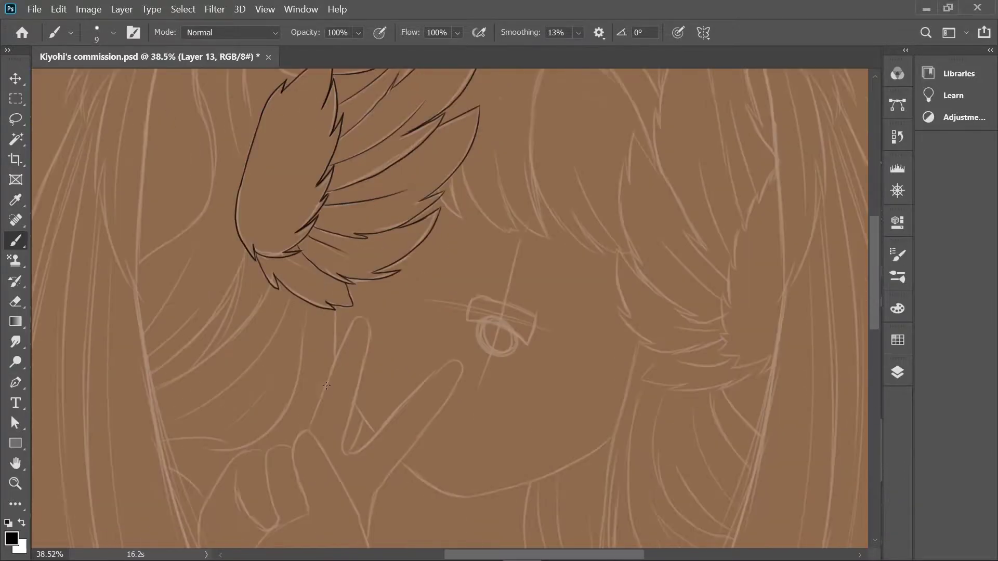
# - Ink the full right head wing over the sketch, including its jagged outer contour, layered feathers and inner feather lines
pyautogui.moveTo(455, 110)
pyautogui.mouseDown()
pyautogui.moveTo(454, 156)
pyautogui.moveTo(361, 135)
pyautogui.mouseUp()
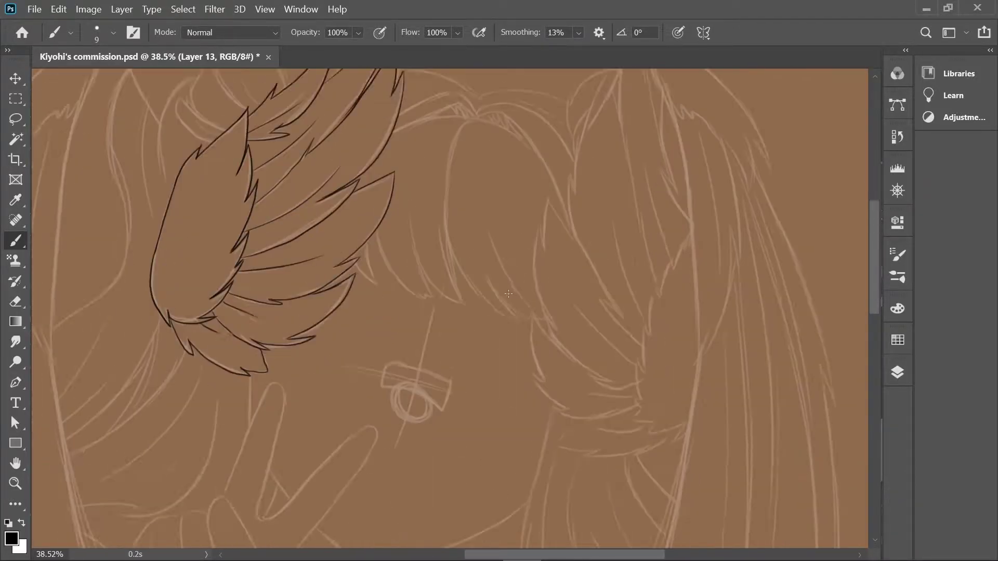
pyautogui.scroll(2, 362, 135)
pyautogui.moveTo(701, 221); pyautogui.dragTo(654, 309)
pyautogui.moveTo(478, 370); pyautogui.dragTo(414, 253)
pyautogui.moveTo(627, 399); pyautogui.dragTo(551, 398)
pyautogui.moveTo(552, 292)
pyautogui.mouseDown()
pyautogui.moveTo(578, 175)
pyautogui.moveTo(651, 117)
pyautogui.mouseUp()
pyautogui.moveTo(702, 338)
pyautogui.mouseDown()
pyautogui.moveTo(678, 366)
pyautogui.moveTo(526, 387)
pyautogui.moveTo(530, 331)
pyautogui.mouseUp()
pyautogui.moveTo(644, 341); pyautogui.dragTo(585, 356)
pyautogui.moveTo(604, 267); pyautogui.dragTo(649, 331)
pyautogui.moveTo(624, 387); pyautogui.dragTo(509, 379)
pyautogui.moveTo(515, 332); pyautogui.dragTo(533, 278)
pyautogui.moveTo(671, 341)
pyautogui.mouseDown()
pyautogui.moveTo(632, 351)
pyautogui.moveTo(533, 268)
pyautogui.mouseUp()
pyautogui.moveTo(536, 254); pyautogui.dragTo(518, 219)
pyautogui.moveTo(681, 333); pyautogui.dragTo(673, 473)
pyautogui.moveTo(527, 384); pyautogui.dragTo(504, 210)
pyautogui.moveTo(517, 274); pyautogui.dragTo(572, 258)
pyautogui.moveTo(670, 422); pyautogui.dragTo(590, 338)
pyautogui.moveTo(598, 337); pyautogui.dragTo(597, 499)
pyautogui.moveTo(639, 526); pyautogui.dragTo(547, 291)
pyautogui.moveTo(564, 336)
pyautogui.mouseDown()
pyautogui.moveTo(576, 237)
pyautogui.moveTo(658, 328)
pyautogui.mouseUp()
pyautogui.moveTo(514, 401)
pyautogui.mouseDown()
pyautogui.moveTo(503, 182)
pyautogui.moveTo(446, 408)
pyautogui.mouseUp()
pyautogui.moveTo(687, 427)
pyautogui.mouseDown()
pyautogui.moveTo(640, 344)
pyautogui.moveTo(646, 213)
pyautogui.mouseUp()
pyautogui.moveTo(572, 252)
pyautogui.mouseDown()
pyautogui.moveTo(591, 126)
pyautogui.moveTo(590, 159)
pyautogui.mouseUp()
pyautogui.moveTo(606, 104); pyautogui.dragTo(629, 229)
pyautogui.moveTo(626, 229); pyautogui.dragTo(652, 476)
# - Ink the pointed bangs strands hanging over the forehead between the two head wings
pyautogui.hotkey('ctrl', '0')
pyautogui.scroll(5, 364, 317)
pyautogui.moveTo(353, 295); pyautogui.dragTo(357, 303)
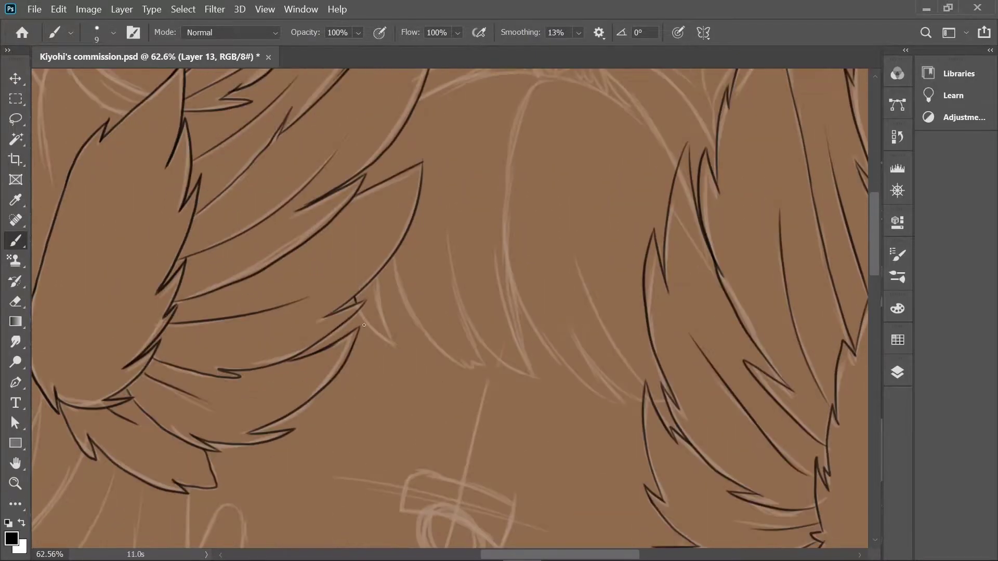
pyautogui.moveTo(394, 255); pyautogui.dragTo(483, 375)
pyautogui.moveTo(455, 213); pyautogui.dragTo(488, 366)
pyautogui.moveTo(502, 136); pyautogui.dragTo(534, 379)
pyautogui.moveTo(499, 156); pyautogui.dragTo(603, 397)
pyautogui.moveTo(555, 306); pyautogui.dragTo(642, 403)
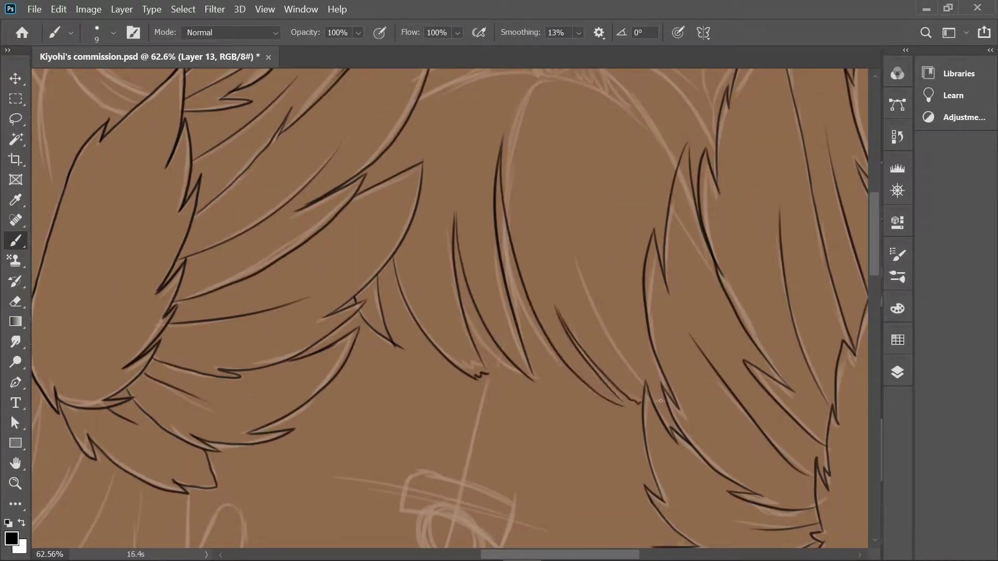
# - Ink the swept hair curves on both sides of the parting and the crown outline between the wings
pyautogui.moveTo(551, 78); pyautogui.dragTo(473, 180)
pyautogui.moveTo(473, 180); pyautogui.dragTo(551, 200)
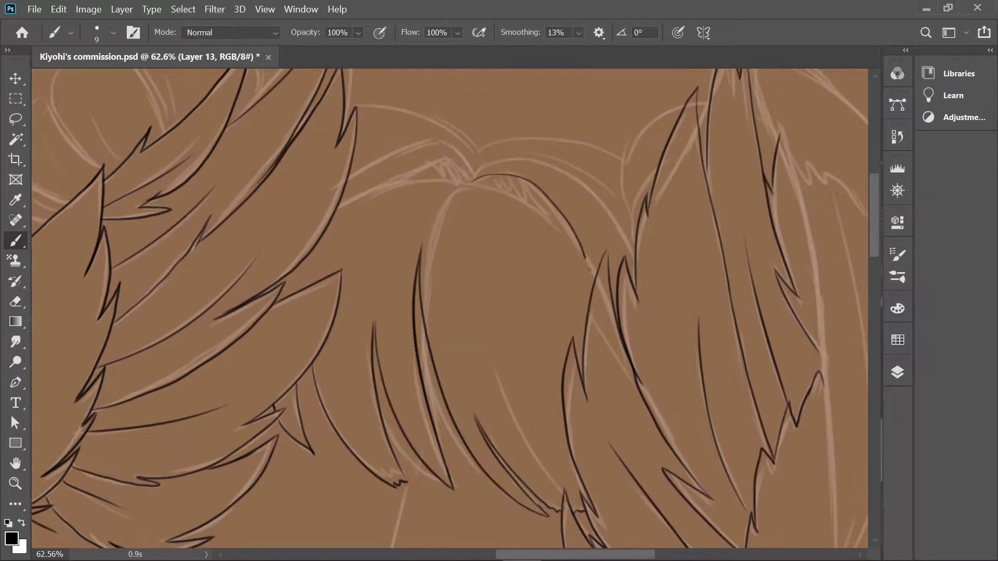
pyautogui.moveTo(473, 183); pyautogui.dragTo(340, 205)
pyautogui.moveTo(347, 174)
pyautogui.mouseDown()
pyautogui.moveTo(473, 177)
pyautogui.moveTo(637, 254)
pyautogui.mouseUp()
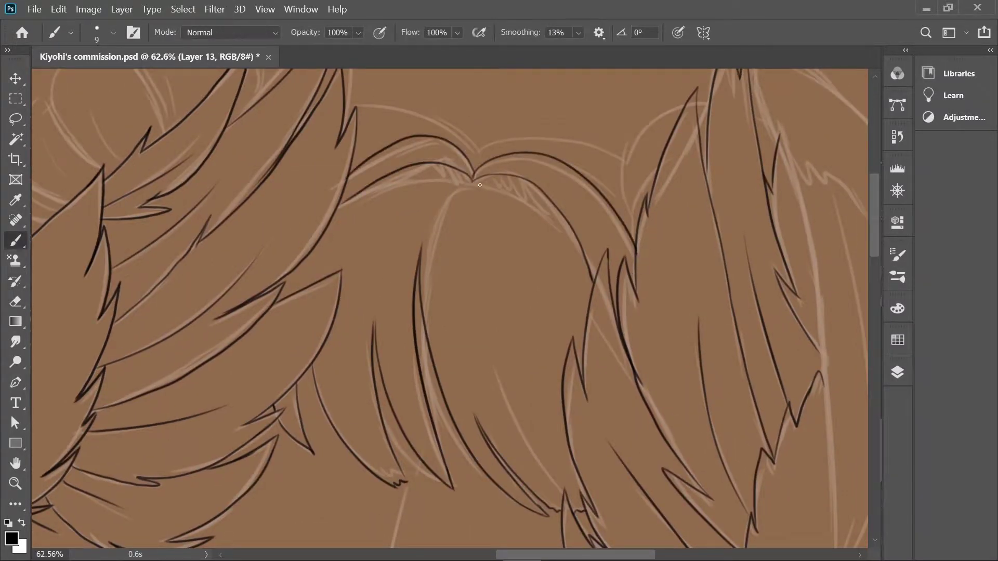
pyautogui.scroll(-5, 471, 185)
pyautogui.scroll(3, 506, 141)
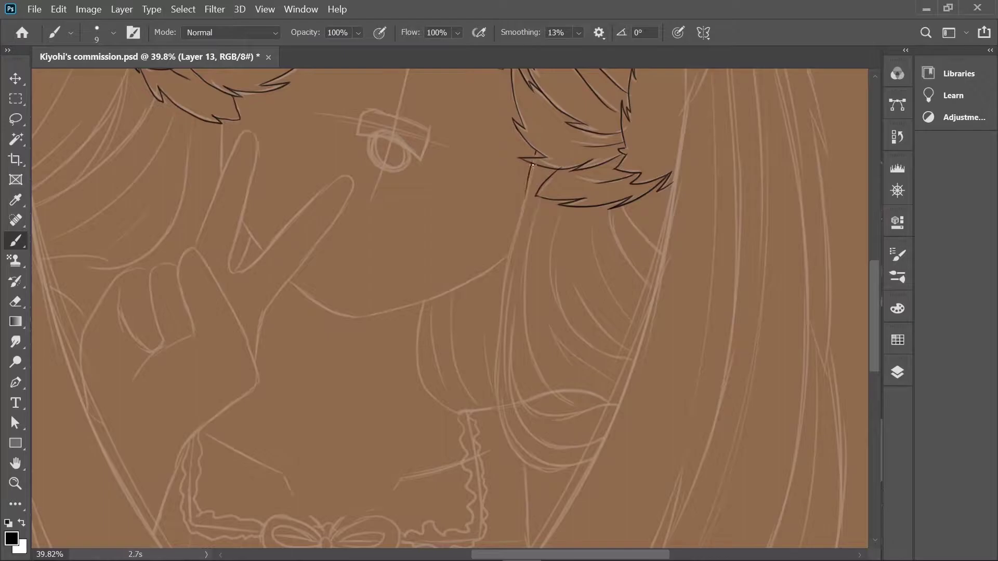
pyautogui.scroll(5, 504, 230)
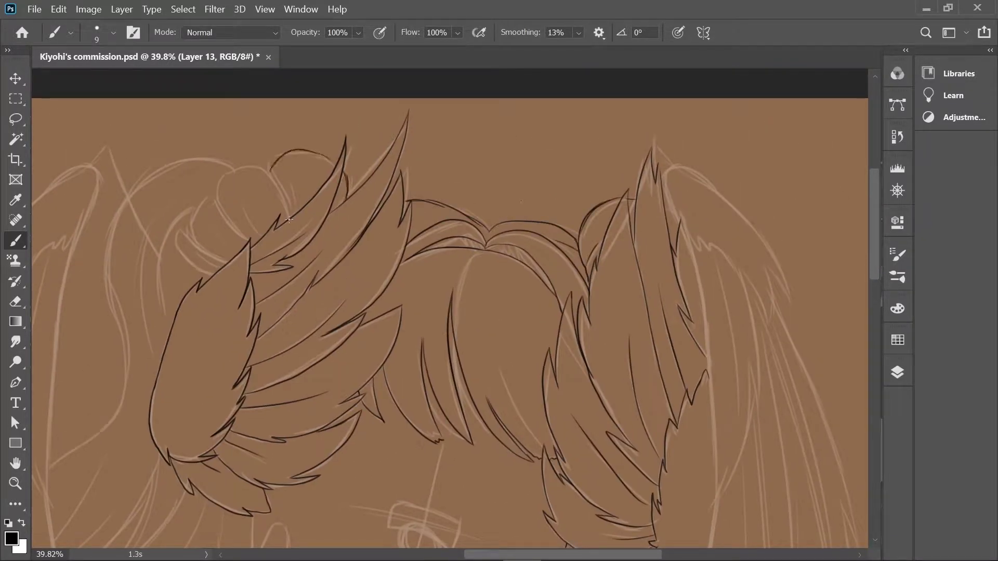
# - Ink the rounded, overlapping segments of the hair bun behind the left head wing
pyautogui.scroll(5, 289, 219)
pyautogui.moveTo(519, 304)
pyautogui.mouseDown()
pyautogui.moveTo(460, 143)
pyautogui.moveTo(572, 255)
pyautogui.mouseUp()
pyautogui.moveTo(453, 151); pyautogui.dragTo(520, 104)
pyautogui.moveTo(465, 304)
pyautogui.mouseDown()
pyautogui.moveTo(450, 346)
pyautogui.moveTo(447, 178)
pyautogui.mouseUp()
pyautogui.moveTo(447, 177)
pyautogui.mouseDown()
pyautogui.moveTo(346, 201)
pyautogui.moveTo(439, 355)
pyautogui.mouseUp()
pyautogui.moveTo(498, 150); pyautogui.dragTo(449, 173)
pyautogui.moveTo(359, 216); pyautogui.dragTo(339, 278)
pyautogui.moveTo(359, 234); pyautogui.dragTo(284, 421)
pyautogui.moveTo(343, 207); pyautogui.dragTo(385, 311)
pyautogui.hotkey('ctrl', 'z')
pyautogui.hotkey('ctrl', 'z')
pyautogui.moveTo(340, 253)
pyautogui.mouseDown()
pyautogui.moveTo(420, 361)
pyautogui.moveTo(367, 400)
pyautogui.mouseUp()
pyautogui.moveTo(260, 347); pyautogui.dragTo(343, 437)
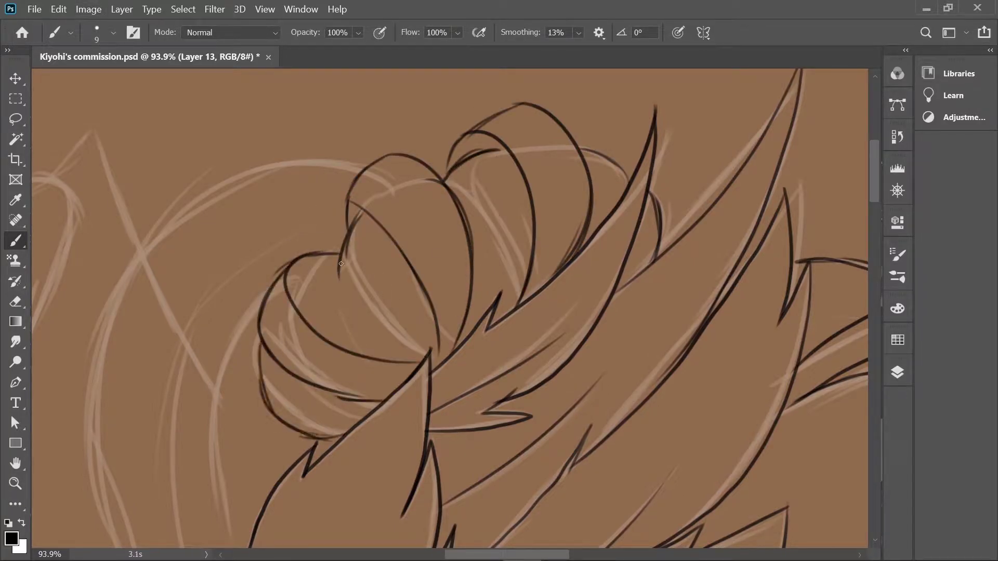
# - Ink the long looped hair lock hanging beneath the right head wing
pyautogui.scroll(-6, 306, 283)
pyautogui.scroll(4, 593, 379)
pyautogui.moveTo(523, 156)
pyautogui.mouseDown()
pyautogui.moveTo(572, 478)
pyautogui.moveTo(567, 470)
pyautogui.mouseUp()
pyautogui.hotkey('ctrl', 'z')
pyautogui.moveTo(530, 203)
pyautogui.mouseDown()
pyautogui.moveTo(597, 403)
pyautogui.moveTo(609, 399)
pyautogui.mouseUp()
pyautogui.moveTo(497, 353); pyautogui.dragTo(579, 474)
pyautogui.hotkey('ctrl', 'z')
pyautogui.moveTo(489, 413); pyautogui.dragTo(584, 470)
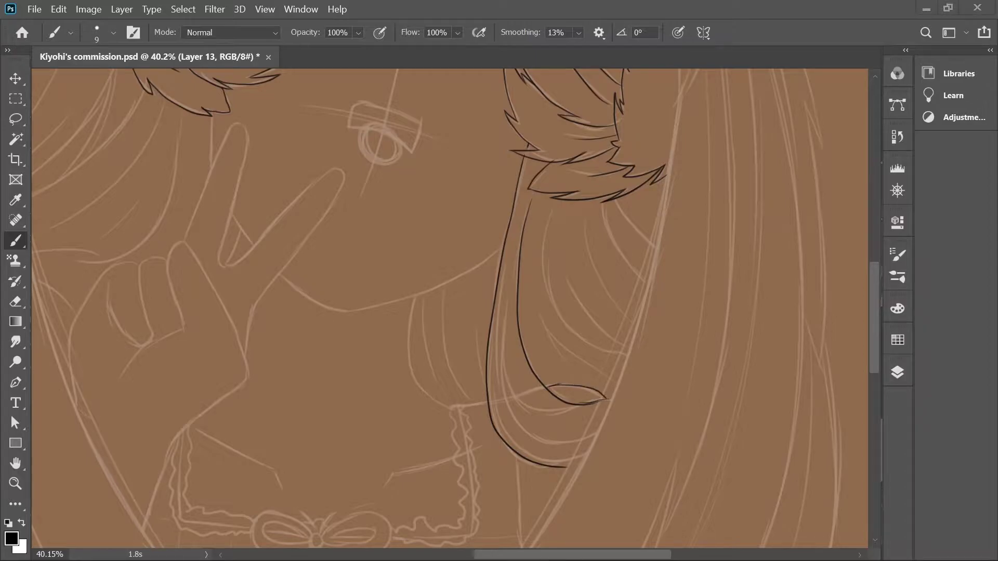
# - Ink the jawline and the two raised fingers of the peace-sign hand
pyautogui.scroll(3, 442, 270)
pyautogui.moveTo(527, 229)
pyautogui.mouseDown()
pyautogui.moveTo(413, 291)
pyautogui.moveTo(287, 328)
pyautogui.mouseUp()
pyautogui.moveTo(130, 179); pyautogui.dragTo(261, 269)
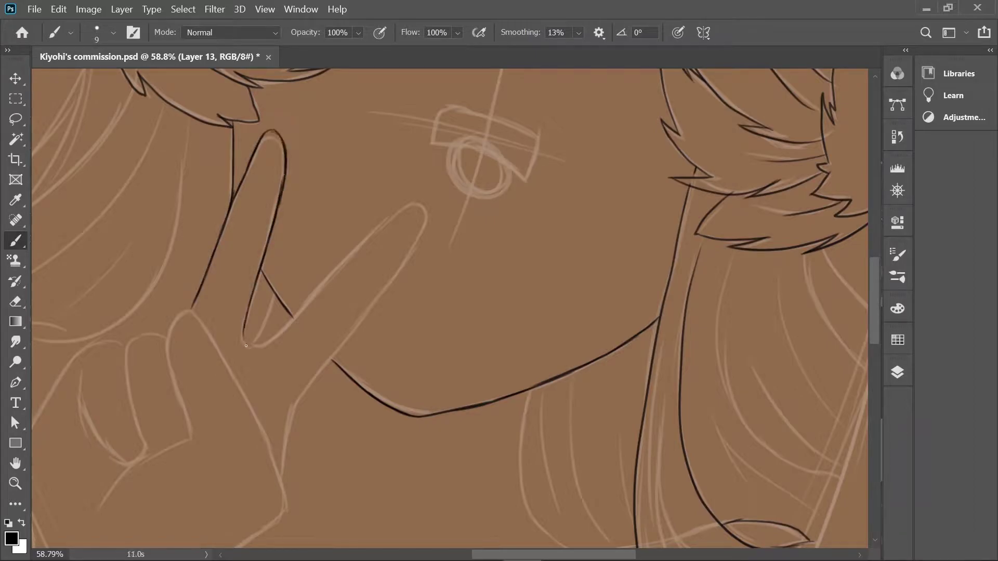
pyautogui.moveTo(394, 216); pyautogui.dragTo(244, 344)
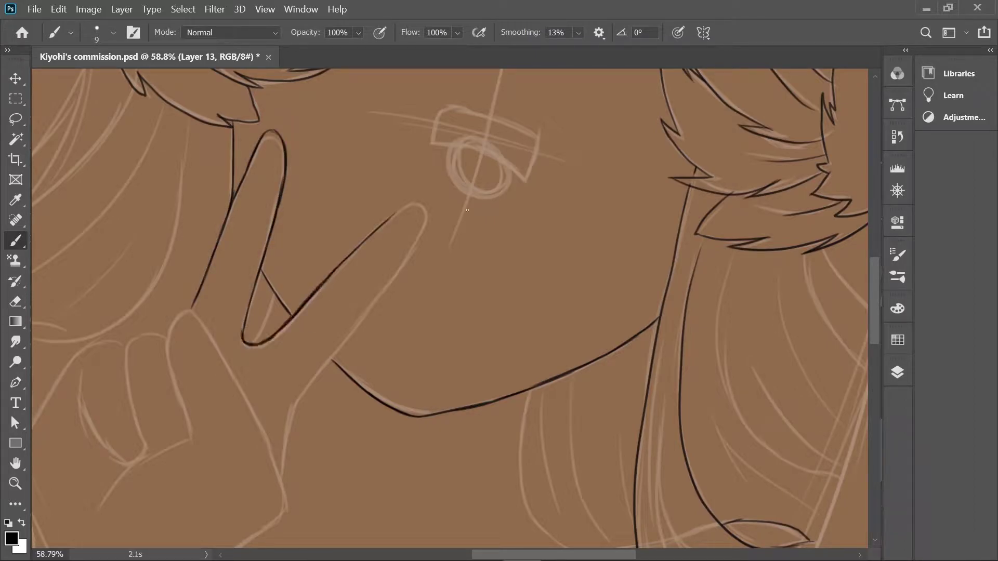
pyautogui.moveTo(425, 217)
pyautogui.mouseDown()
pyautogui.moveTo(296, 403)
pyautogui.moveTo(366, 240)
pyautogui.mouseUp()
pyautogui.moveTo(365, 239); pyautogui.dragTo(350, 309)
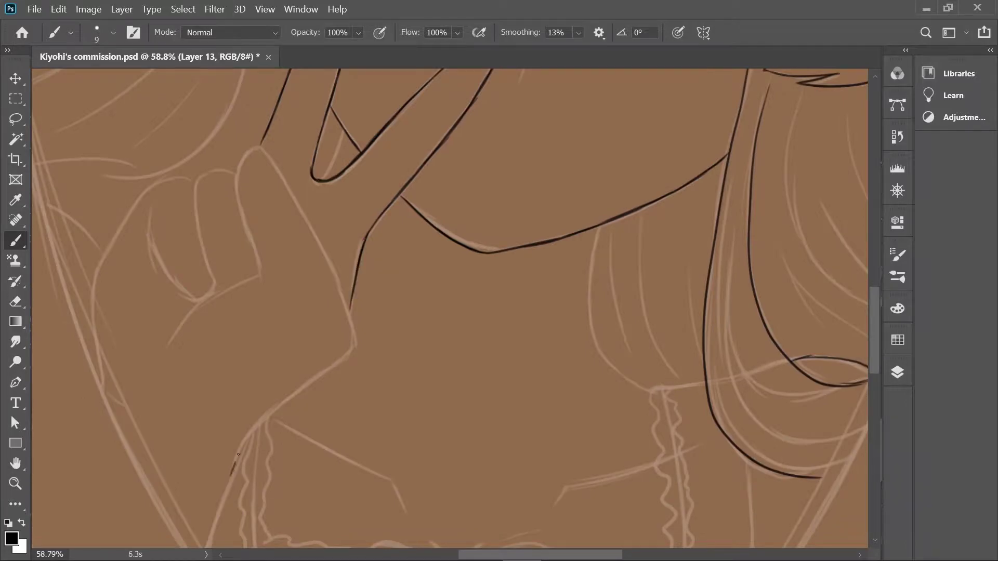
# - Ink the thumb, the folded fingers and the outer palm and wrist contours of the hand
pyautogui.moveTo(259, 146); pyautogui.dragTo(353, 317)
pyautogui.hotkey('ctrl', 'z')
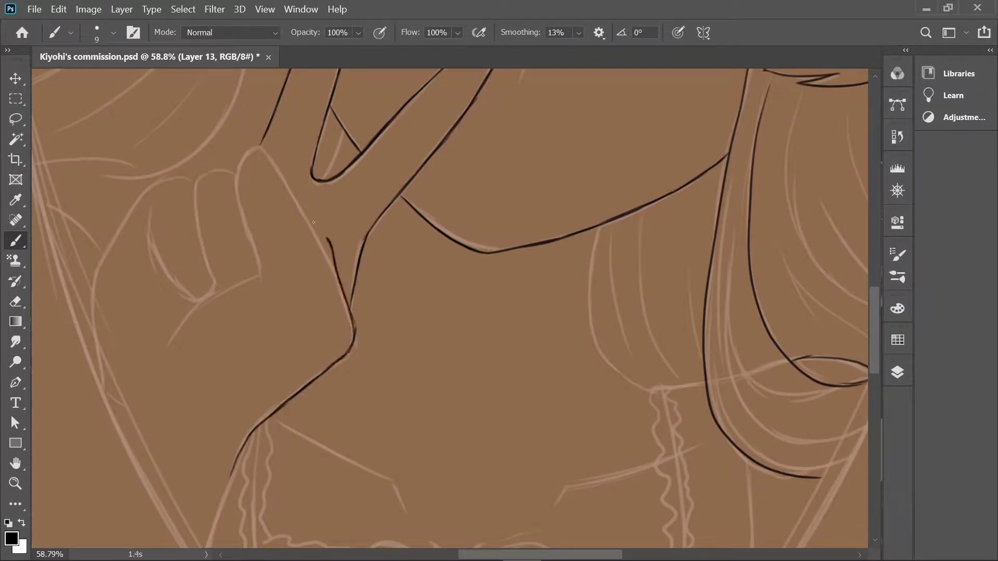
pyautogui.moveTo(173, 128); pyautogui.dragTo(317, 55)
pyautogui.moveTo(405, 201); pyautogui.dragTo(311, 263)
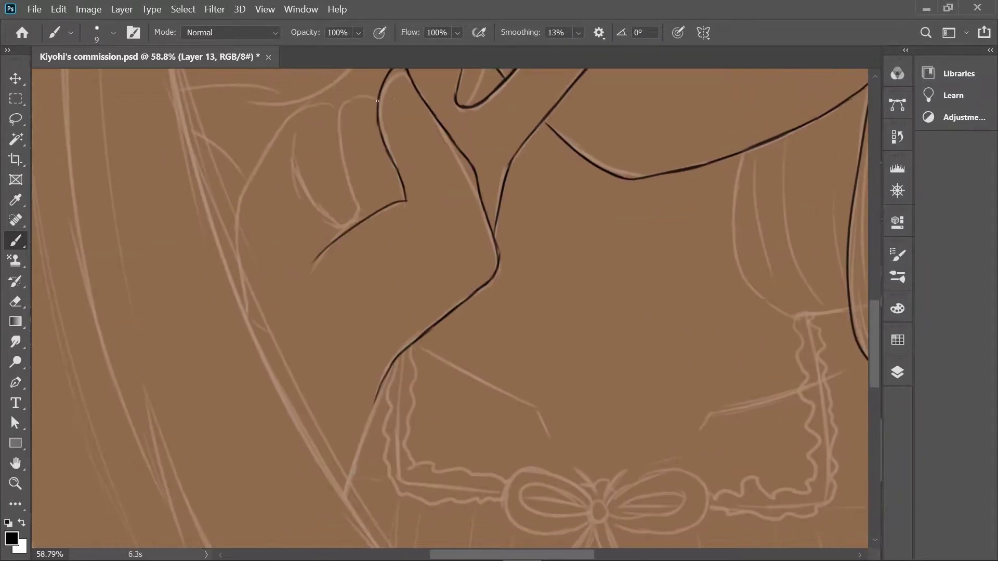
pyautogui.moveTo(299, 111); pyautogui.dragTo(245, 297)
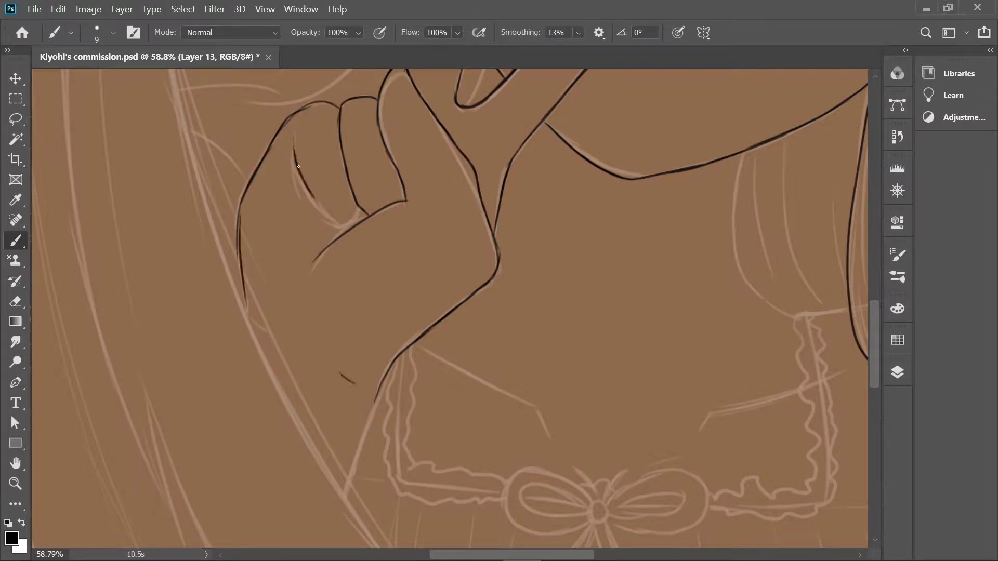
pyautogui.moveTo(316, 197); pyautogui.dragTo(359, 224)
pyautogui.scroll(-5, 358, 224)
pyautogui.scroll(5, 441, 350)
pyautogui.press('e')
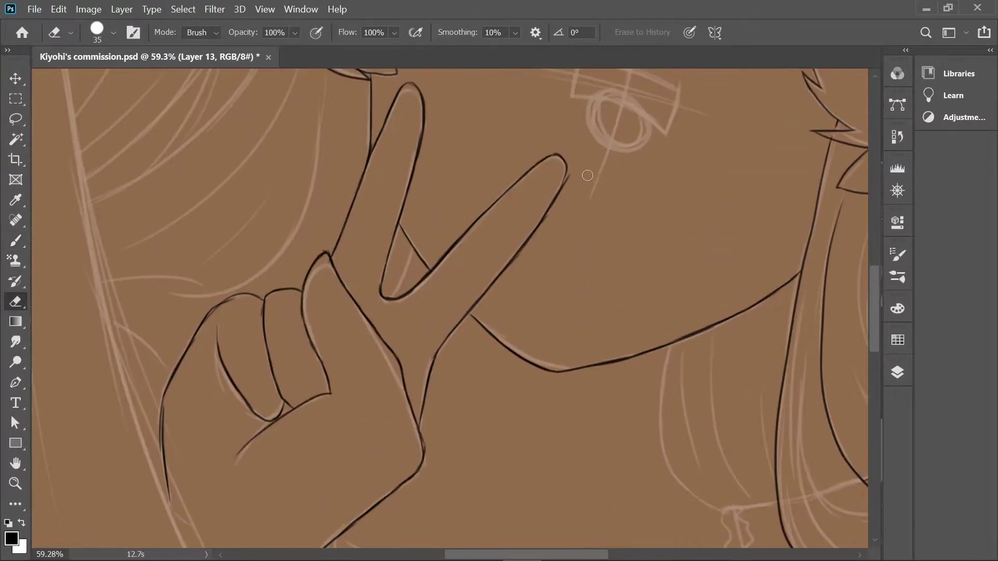
pyautogui.moveTo(476, 209); pyautogui.dragTo(486, 207)
pyautogui.hotkey('ctrl', 'z')
pyautogui.press('b')
# - Ink the wavy frill edges along both sides of the dress neckline
pyautogui.scroll(-5, 201, 156)
pyautogui.hscroll(4, 201, 155)
pyautogui.moveTo(525, 378); pyautogui.dragTo(511, 438)
pyautogui.moveTo(521, 262); pyautogui.dragTo(536, 456)
pyautogui.hscroll(-3, 524, 463)
pyautogui.moveTo(270, 282); pyautogui.dragTo(360, 411)
pyautogui.moveTo(259, 309); pyautogui.dragTo(357, 440)
# - Ink the loops of the bow at the centre of the neckline
pyautogui.scroll(-4, 483, 402)
pyautogui.scroll(5, 488, 397)
pyautogui.moveTo(460, 212); pyautogui.dragTo(650, 244)
pyautogui.moveTo(661, 207)
pyautogui.mouseDown()
pyautogui.moveTo(631, 260)
pyautogui.moveTo(479, 242)
pyautogui.mouseUp()
pyautogui.moveTo(485, 236)
pyautogui.mouseDown()
pyautogui.moveTo(567, 244)
pyautogui.moveTo(489, 228)
pyautogui.moveTo(449, 250)
pyautogui.moveTo(440, 217)
pyautogui.moveTo(448, 241)
pyautogui.mouseUp()
pyautogui.hotkey('ctrl', 'z')
# - Ink the two curved ribbon tails hanging down from the bow's knot
pyautogui.scroll(-3, 350, 392)
pyautogui.moveTo(435, 101); pyautogui.dragTo(566, 432)
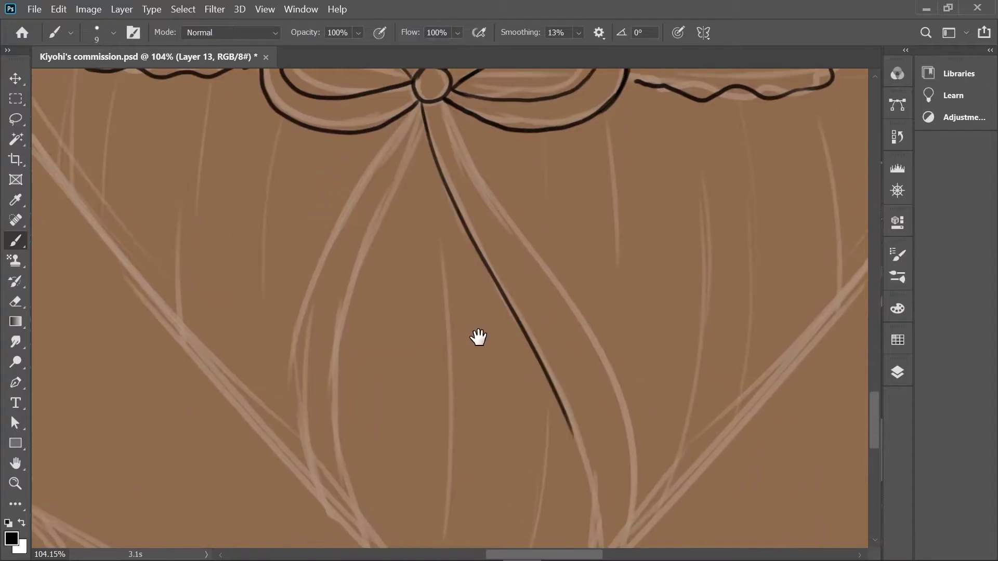
pyautogui.scroll(-1, 477, 356)
pyautogui.moveTo(525, 229); pyautogui.dragTo(561, 385)
pyautogui.moveTo(389, 408); pyautogui.dragTo(385, 413)
pyautogui.scroll(4, 385, 414)
pyautogui.moveTo(470, 127); pyautogui.dragTo(665, 483)
pyautogui.scroll(-4, 665, 484)
pyautogui.scroll(4, 467, 312)
pyautogui.moveTo(465, 91)
pyautogui.mouseDown()
pyautogui.moveTo(335, 336)
pyautogui.moveTo(358, 463)
pyautogui.mouseUp()
pyautogui.moveTo(476, 104); pyautogui.dragTo(413, 512)
# - Ink the wavy frill lines inside the bow's loops and the small ruffle above its knot
pyautogui.scroll(4, 430, 535)
pyautogui.scroll(-1, 431, 535)
pyautogui.moveTo(250, 278); pyautogui.dragTo(355, 283)
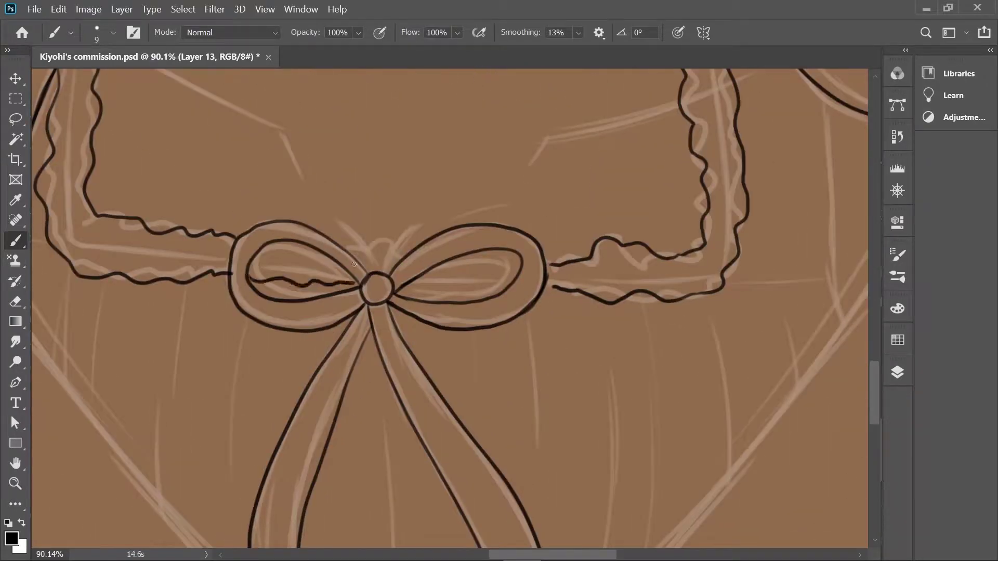
pyautogui.moveTo(432, 266); pyautogui.dragTo(521, 257)
pyautogui.moveTo(399, 289); pyautogui.dragTo(508, 291)
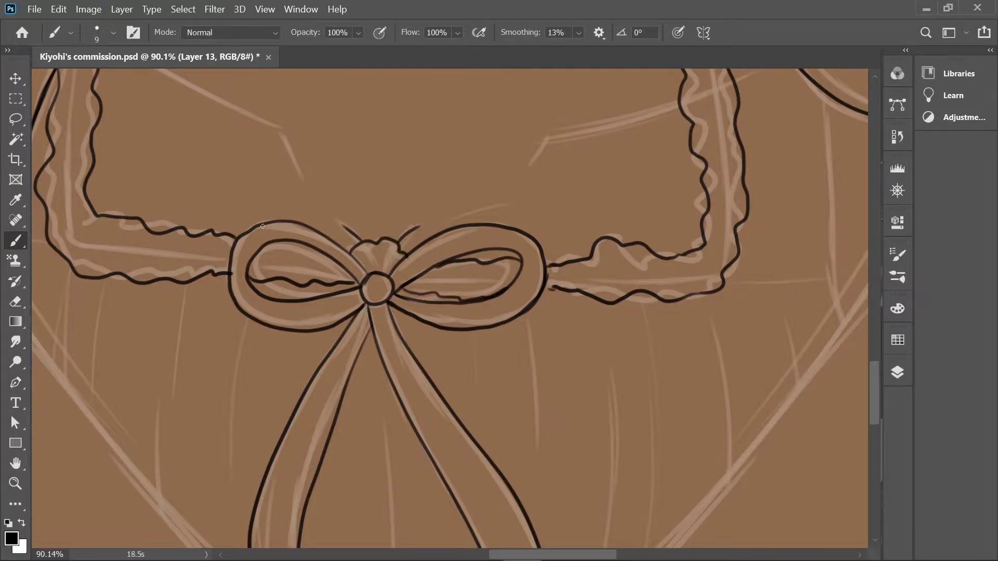
# - Redraw both collarbone lines higher above the frilled neckline
pyautogui.scroll(5, 263, 212)
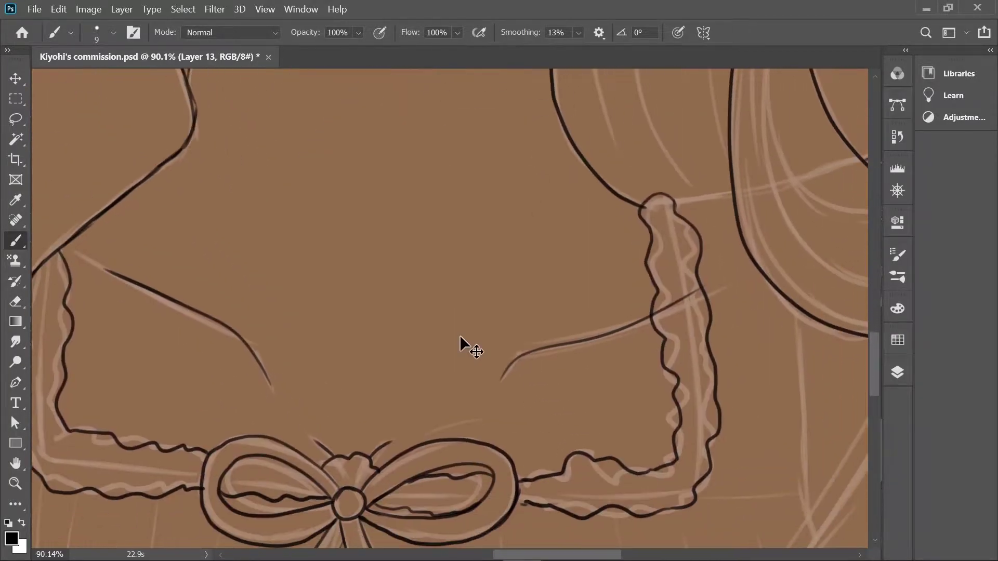
pyautogui.moveTo(468, 322)
pyautogui.mouseDown()
pyautogui.moveTo(684, 242)
pyautogui.moveTo(670, 262)
pyautogui.mouseUp()
pyautogui.hotkey('ctrl', 'z')
pyautogui.moveTo(279, 334); pyautogui.dragTo(135, 235)
pyautogui.moveTo(363, 323); pyautogui.dragTo(273, 160)
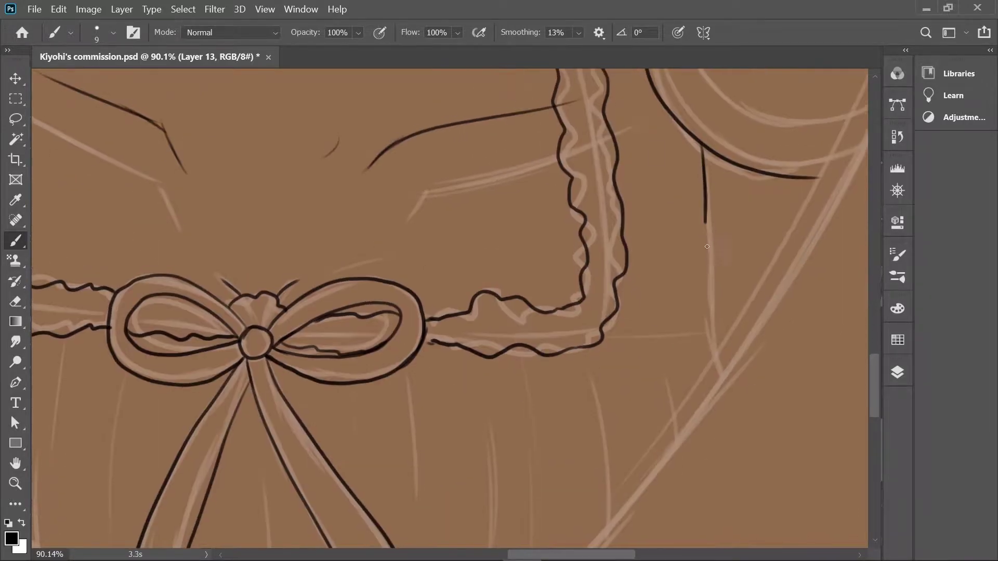
# - Add a new layer for inking the long hair flowing from the bun
pyautogui.scroll(-3, 628, 281)
pyautogui.scroll(5, 573, 318)
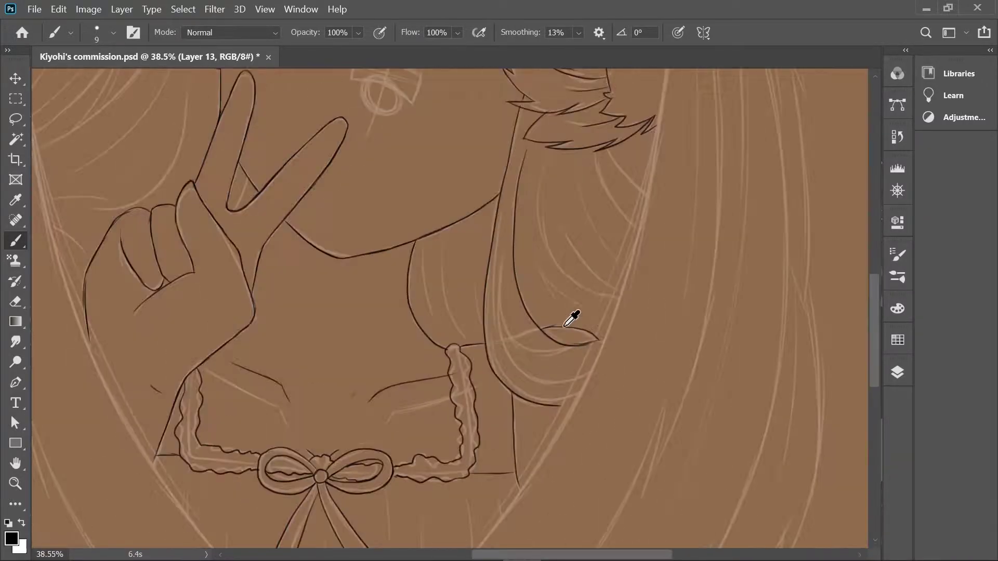
pyautogui.scroll(-4, 469, 438)
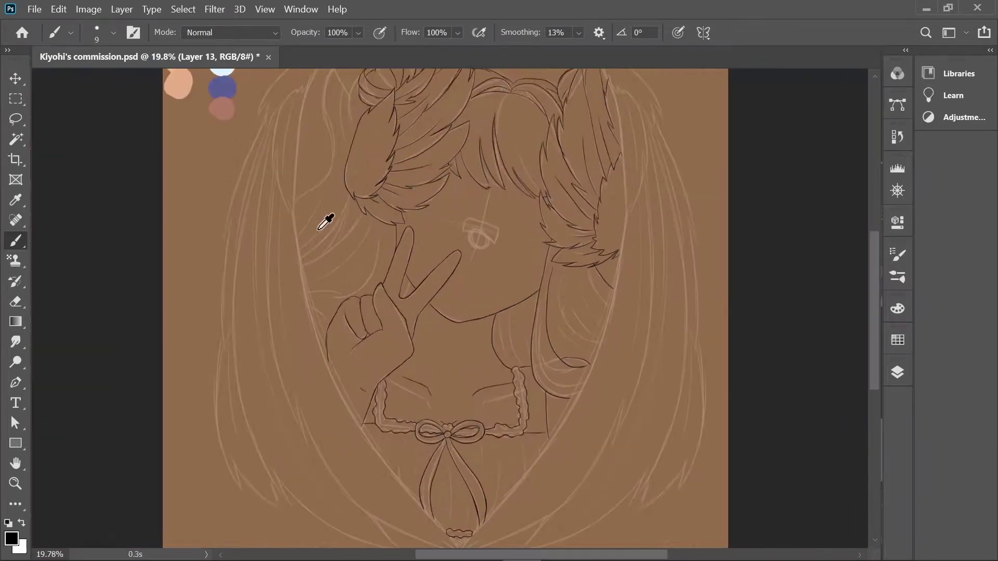
pyautogui.scroll(5, 325, 216)
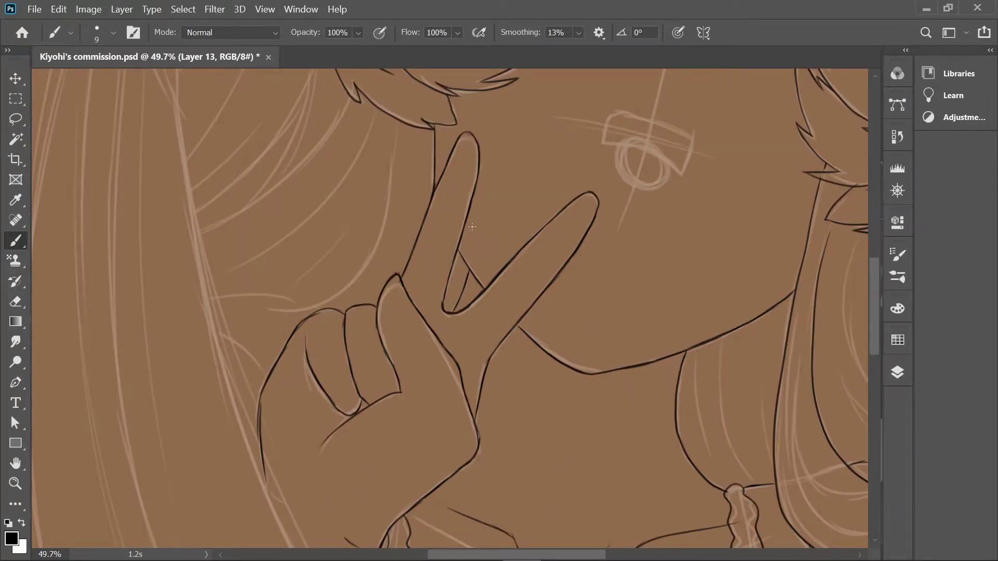
pyautogui.scroll(5, 472, 227)
pyautogui.scroll(-3, 370, 268)
pyautogui.scroll(-4, 285, 123)
pyautogui.hotkey('ctrl', 'shift', 'alt', 'n')
pyautogui.click(897, 372)
pyautogui.scroll(2, 311, 155)
pyautogui.moveTo(442, 112)
pyautogui.mouseDown()
pyautogui.moveTo(366, 187)
pyautogui.moveTo(301, 349)
pyautogui.mouseUp()
pyautogui.moveTo(364, 370); pyautogui.dragTo(392, 324)
pyautogui.hotkey('ctrl', 'z')
pyautogui.hotkey('ctrl', 'z')
pyautogui.moveTo(448, 119); pyautogui.dragTo(328, 424)
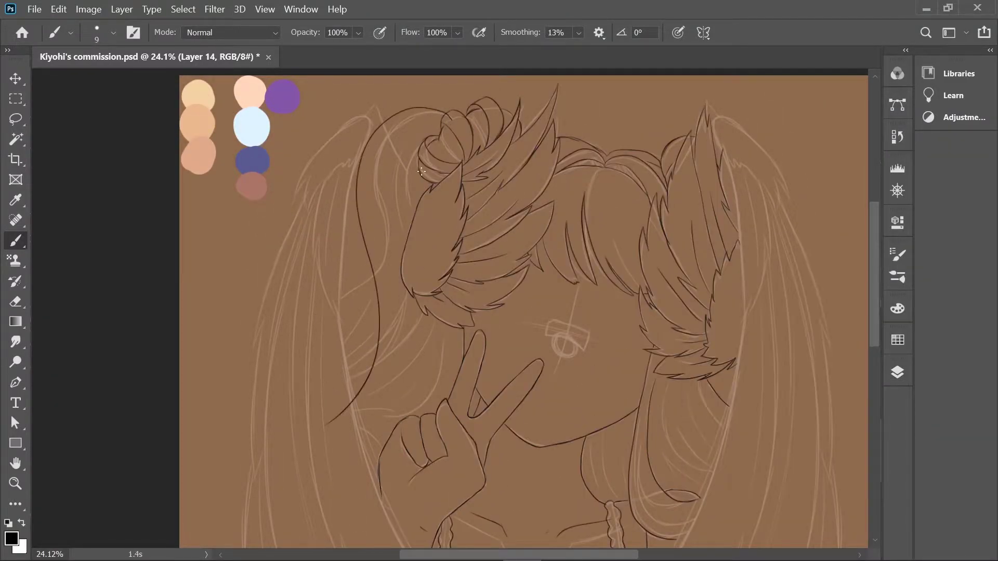
pyautogui.press('e')
pyautogui.click(17, 242)
pyautogui.scroll(-5, 471, 414)
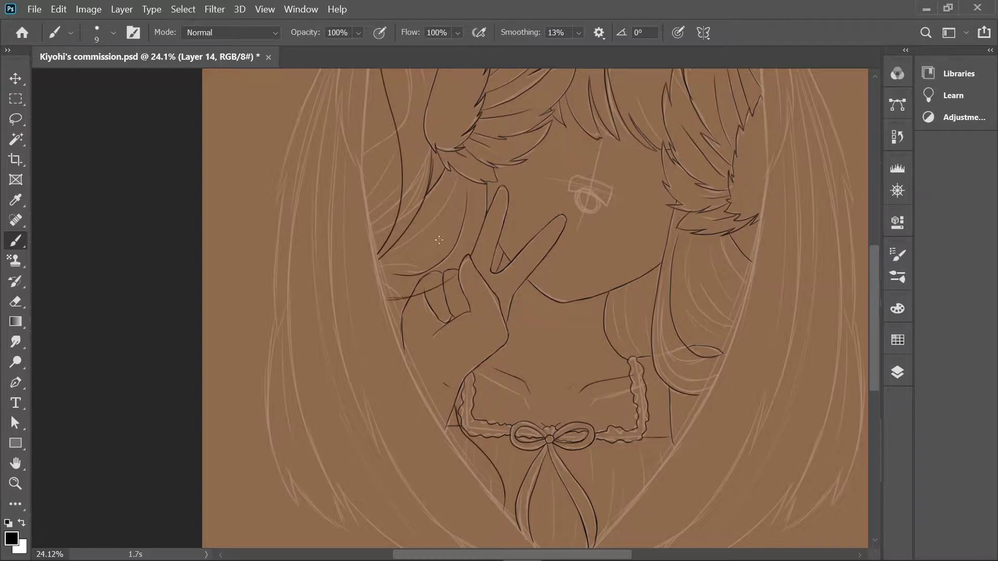
pyautogui.scroll(5, 325, 151)
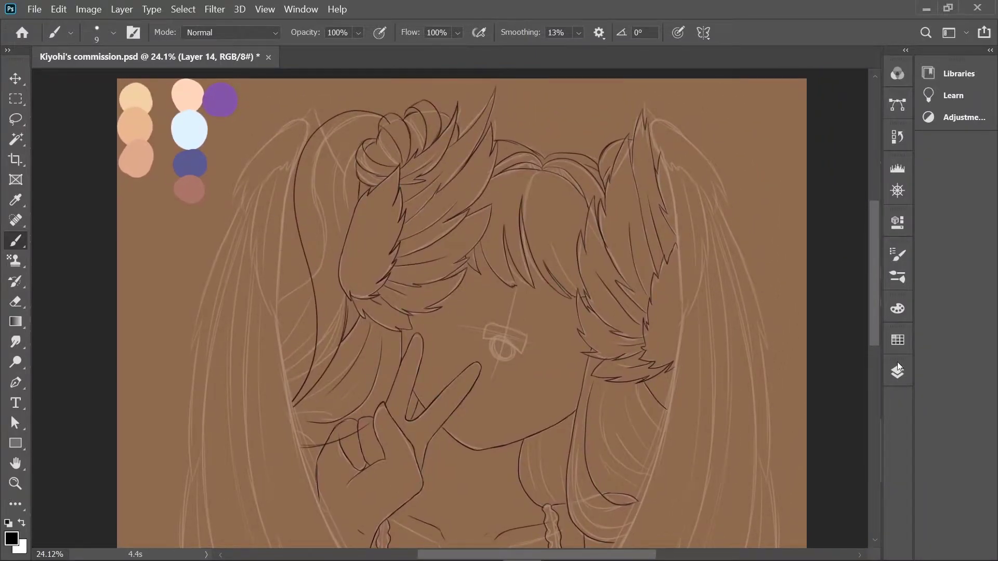
pyautogui.hotkey('ctrl', 'z')
pyautogui.hotkey('ctrl', 'z')
pyautogui.hotkey('ctrl', 'z')
# - Ink the long hair strands flowing from the left bun down past the head wing
pyautogui.moveTo(376, 121); pyautogui.dragTo(254, 302)
pyautogui.moveTo(312, 218); pyautogui.dragTo(227, 343)
pyautogui.moveTo(318, 239); pyautogui.dragTo(283, 358)
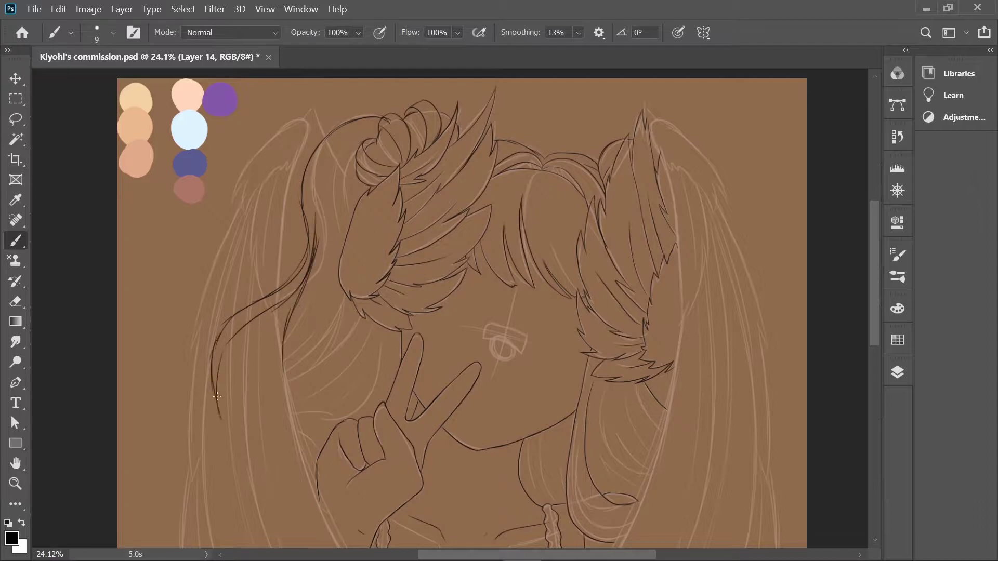
# - Ink the hair strands falling behind the raised hand and down beside the frilled bodice to the waist
pyautogui.moveTo(338, 374); pyautogui.dragTo(362, 248)
pyautogui.moveTo(363, 192); pyautogui.dragTo(382, 431)
pyautogui.scroll(1, 304, 265)
pyautogui.moveTo(304, 265)
pyautogui.mouseDown()
pyautogui.moveTo(385, 483)
pyautogui.moveTo(460, 519)
pyautogui.mouseUp()
pyautogui.scroll(-1, 364, 312)
pyautogui.moveTo(444, 473); pyautogui.dragTo(325, 317)
# - Erase the stray and overlapping ends of the hair strands around the raised hand and the bodice
pyautogui.press('e')
pyautogui.scroll(1, 314, 206)
pyautogui.moveTo(307, 197); pyautogui.dragTo(262, 328)
pyautogui.moveTo(322, 245); pyautogui.dragTo(318, 328)
pyautogui.moveTo(288, 340); pyautogui.dragTo(254, 240)
pyautogui.moveTo(359, 265); pyautogui.dragTo(367, 368)
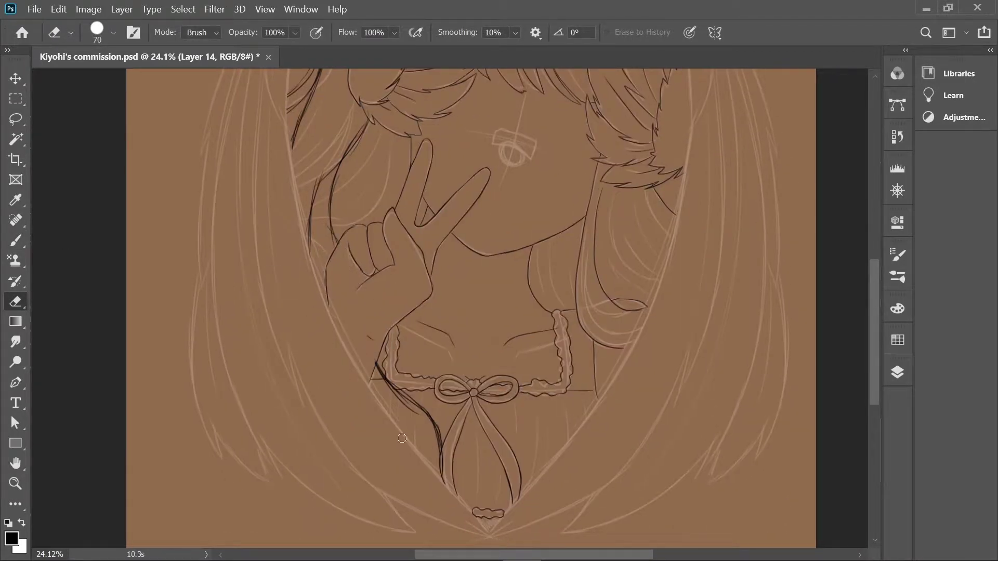
# - Redraw the hair strands beside the head wing and the hand with cleaner lines on Layer 15, with the sketch hidden
pyautogui.press('F7')
pyautogui.click(697, 473)
pyautogui.click(819, 445)
pyautogui.press('F7')
pyautogui.press('b')
pyautogui.scroll(3, 303, 250)
pyautogui.moveTo(311, 227); pyautogui.dragTo(239, 318)
pyautogui.moveTo(323, 213); pyautogui.dragTo(287, 363)
pyautogui.scroll(-5, 259, 332)
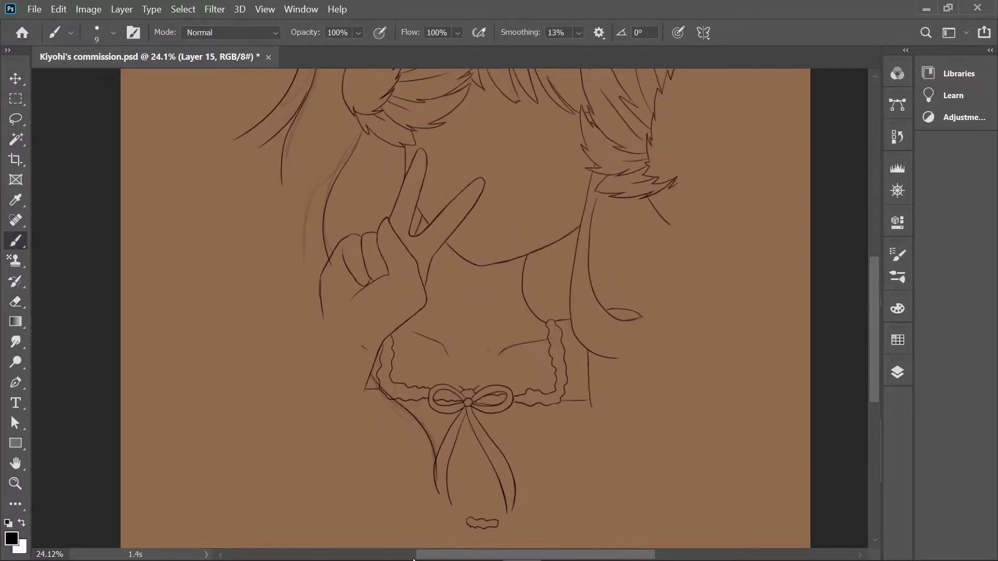
# - Show the sketch again and erase the hair strand ends on Layer 15 that cross the large wing's outline
pyautogui.press('F7')
pyautogui.click(697, 461)
pyautogui.click(758, 461)
pyautogui.scroll(3, 416, 312)
pyautogui.click(15, 300)
pyautogui.click(728, 430)
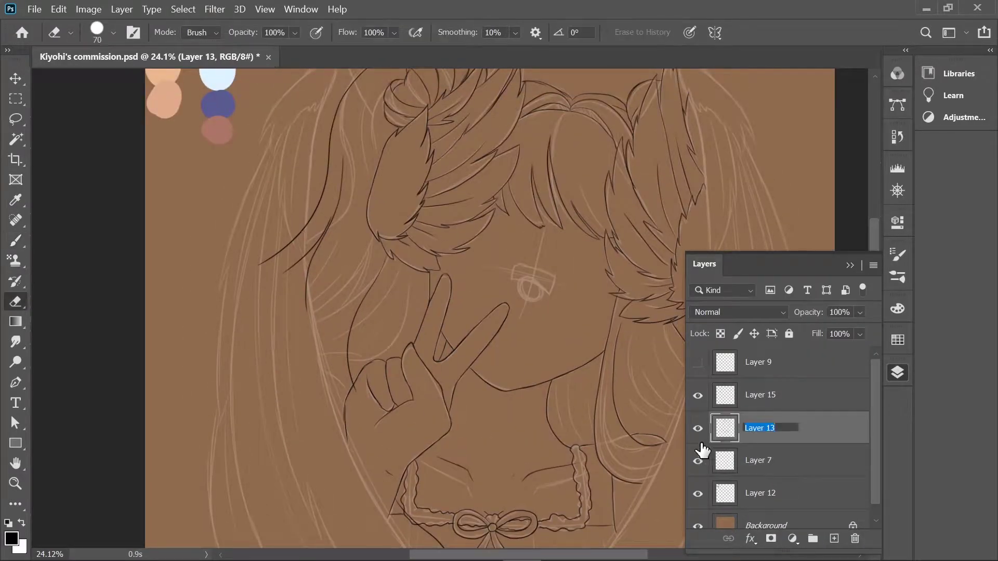
pyautogui.click(728, 398)
pyautogui.scroll(2, 252, 182)
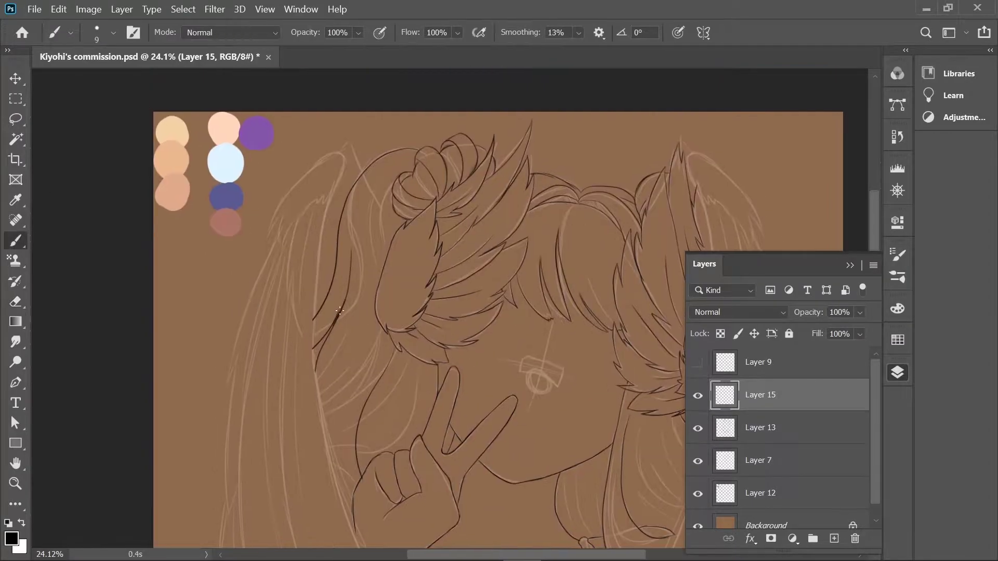
# - Switch to Layer 14 and ink the arched top and first short feathers of the large wing on the right
pyautogui.hotkey('alt', '[')
pyautogui.scroll(-5, 291, 312)
pyautogui.press('F7')
pyautogui.press('F7')
pyautogui.click(779, 391)
pyautogui.press('F7')
pyautogui.press('b')
pyautogui.scroll(-2, 69, 208)
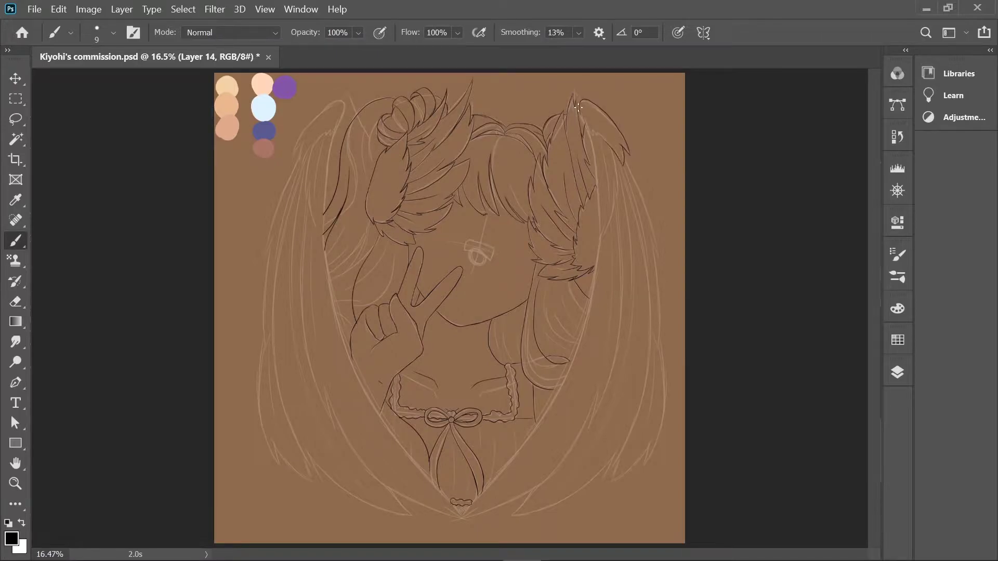
pyautogui.scroll(2, 619, 146)
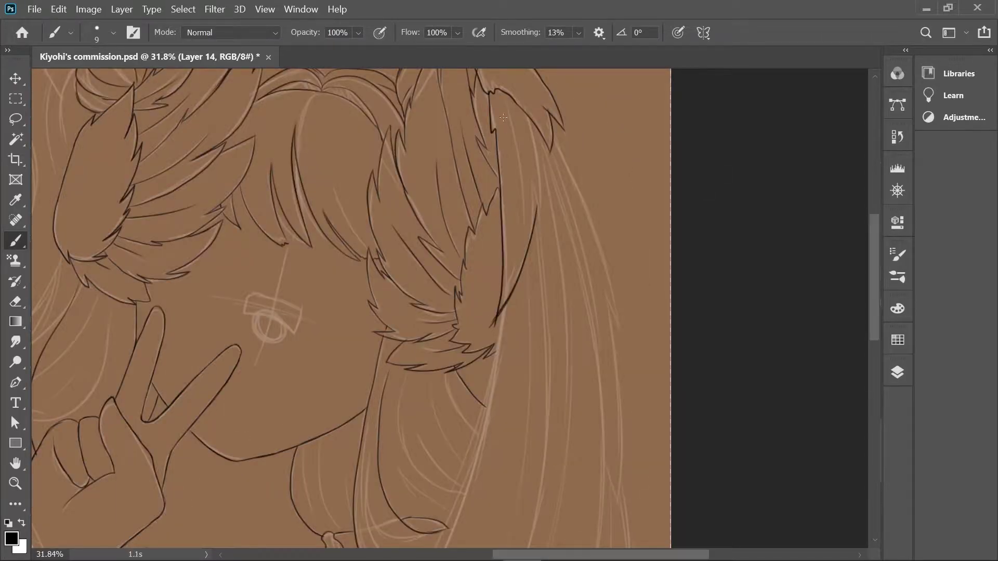
# - Ink the long outer feathers running down the right wing, following the sketch
pyautogui.moveTo(564, 119); pyautogui.dragTo(619, 369)
pyautogui.scroll(-3, 598, 207)
pyautogui.moveTo(624, 148); pyautogui.dragTo(613, 356)
pyautogui.scroll(1, 597, 207)
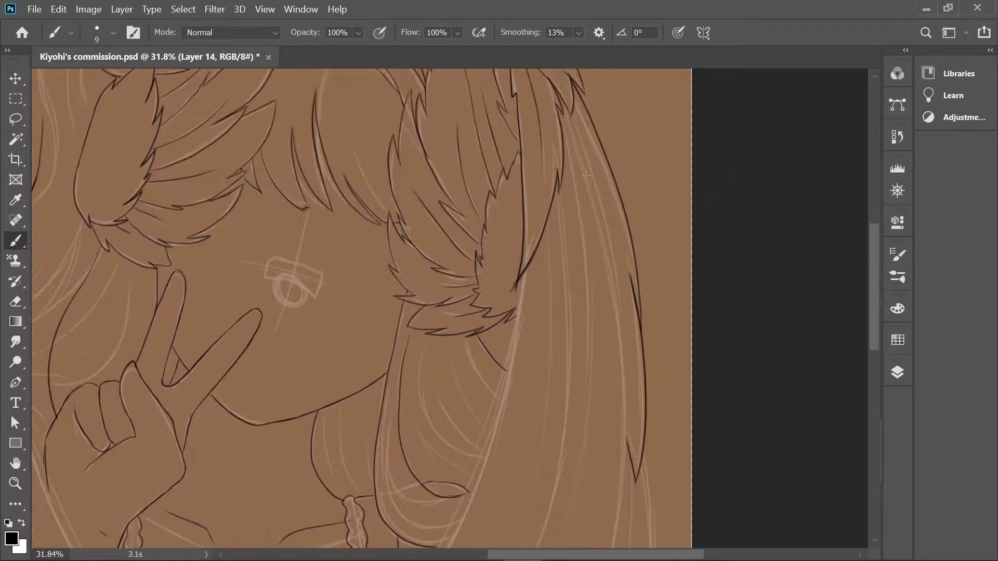
pyautogui.moveTo(616, 101); pyautogui.dragTo(564, 291)
pyautogui.scroll(-3, 598, 208)
pyautogui.moveTo(617, 126); pyautogui.dragTo(500, 496)
pyautogui.moveTo(635, 217)
pyautogui.mouseDown()
pyautogui.moveTo(587, 468)
pyautogui.moveTo(521, 492)
pyautogui.mouseUp()
pyautogui.moveTo(621, 204)
pyautogui.mouseDown()
pyautogui.moveTo(625, 296)
pyautogui.moveTo(613, 352)
pyautogui.mouseUp()
# - Ink the lower outer feathers of the right wing and their pointed tips
pyautogui.scroll(-3, 613, 352)
pyautogui.hscroll(-3, 613, 353)
pyautogui.moveTo(686, 291); pyautogui.dragTo(638, 357)
pyautogui.moveTo(684, 296); pyautogui.dragTo(538, 398)
pyautogui.scroll(6, 520, 400)
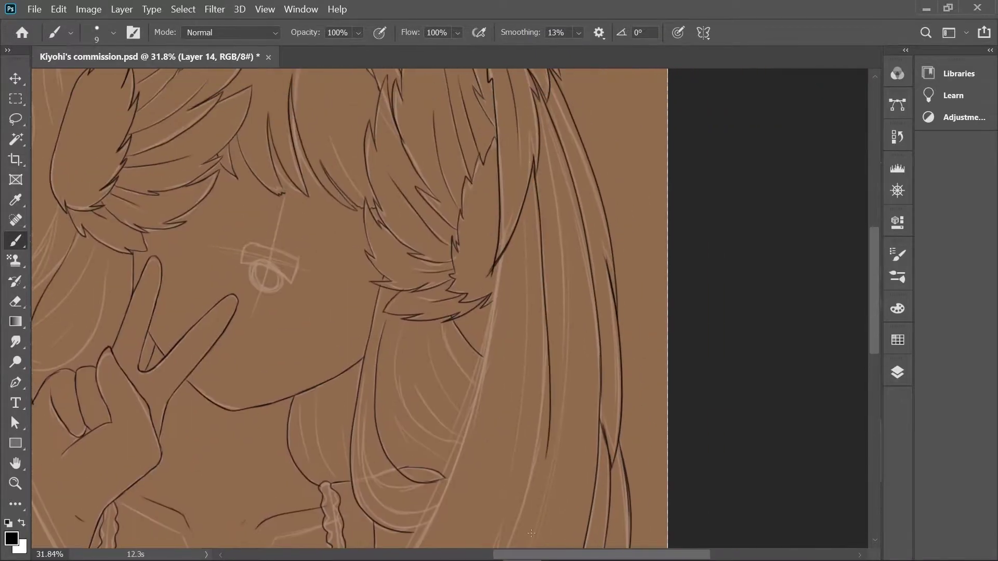
pyautogui.scroll(-2, 520, 400)
pyautogui.moveTo(122, 57)
pyautogui.mouseDown()
pyautogui.moveTo(134, 102)
pyautogui.moveTo(134, 57)
pyautogui.mouseUp()
pyautogui.moveTo(741, 86); pyautogui.dragTo(667, 475)
pyautogui.scroll(-4, 676, 455)
pyautogui.hscroll(-1, 676, 455)
pyautogui.moveTo(747, 222); pyautogui.dragTo(579, 460)
# - Ink the right wing's inner edge down to its crossing tip below the bow, with the remaining inner feather lines
pyautogui.scroll(4, 689, 143)
pyautogui.hscroll(1, 688, 143)
pyautogui.moveTo(688, 143); pyautogui.dragTo(543, 517)
pyautogui.scroll(-4, 543, 517)
pyautogui.hscroll(-1, 544, 517)
pyautogui.moveTo(649, 338); pyautogui.dragTo(439, 517)
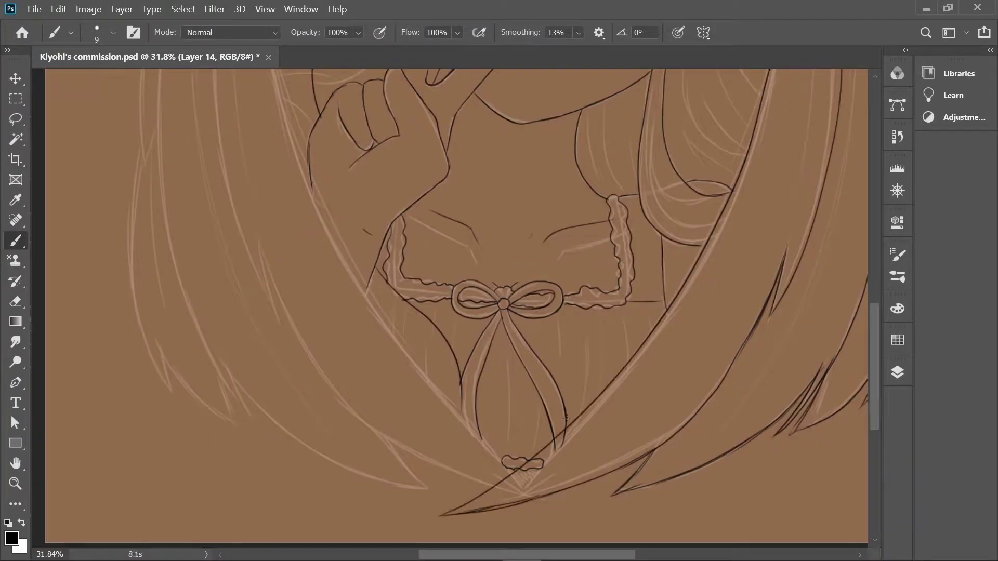
pyautogui.scroll(5, 439, 516)
pyautogui.hscroll(2, 439, 517)
pyautogui.moveTo(648, 102); pyautogui.dragTo(586, 442)
# - Duplicate the inked wing onto its own layer and place it mirrored on the opposite side of the figure
pyautogui.scroll(-1, 580, 190)
pyautogui.scroll(-5, 503, 325)
pyautogui.press('l')
pyautogui.moveTo(661, 223)
pyautogui.mouseDown()
pyautogui.moveTo(525, 188)
pyautogui.moveTo(599, 23)
pyautogui.mouseUp()
pyautogui.hotkey('ctrl', 'j')
pyautogui.hotkey('ctrl', 't')
pyautogui.moveTo(561, 435)
pyautogui.mouseDown()
pyautogui.moveTo(384, 336)
pyautogui.moveTo(410, 338)
pyautogui.mouseUp()
pyautogui.press('Return')
# - Erase the mirrored wing's lines where it passes behind the other wing's tip below the bow
pyautogui.scroll(5, 489, 497)
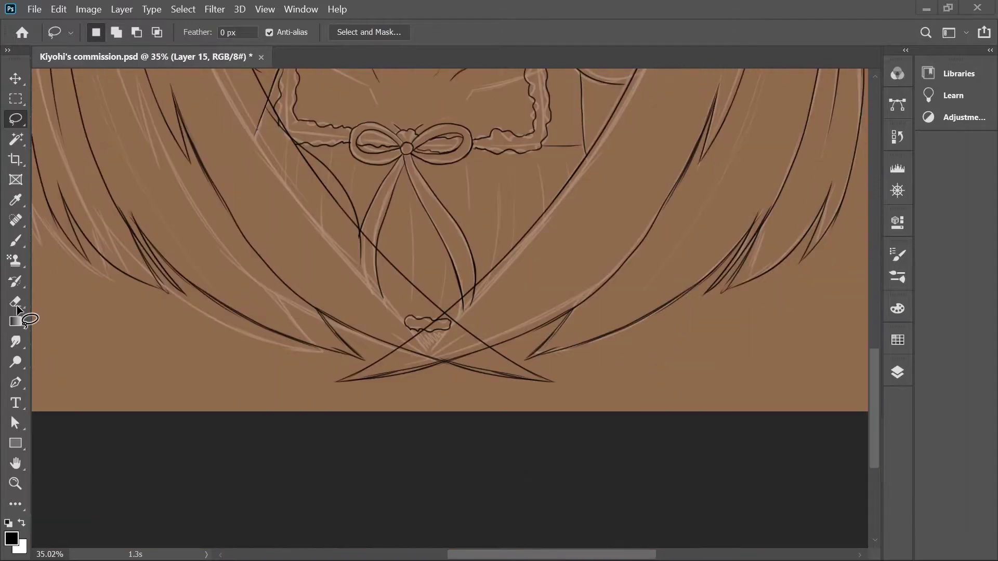
pyautogui.click(16, 301)
pyautogui.moveTo(467, 309)
pyautogui.mouseDown()
pyautogui.moveTo(456, 309)
pyautogui.moveTo(471, 346)
pyautogui.mouseUp()
pyautogui.moveTo(213, 254); pyautogui.dragTo(230, 309)
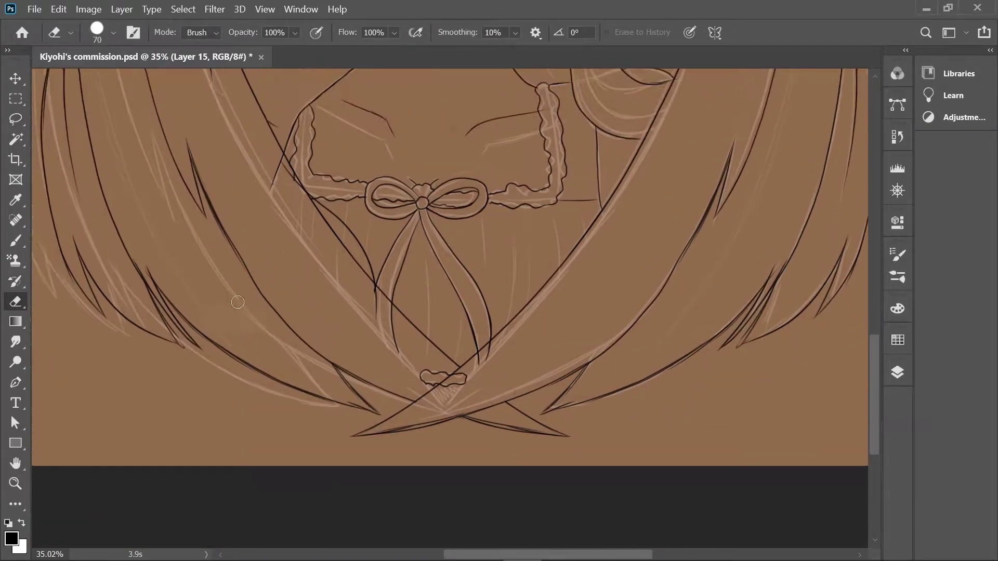
# - Erase the body, hair, dress and ribbon lines that the two large wings cover
pyautogui.click(898, 372)
pyautogui.click(759, 423)
pyautogui.moveTo(278, 156); pyautogui.dragTo(303, 204)
pyautogui.moveTo(382, 331)
pyautogui.mouseDown()
pyautogui.moveTo(410, 379)
pyautogui.moveTo(598, 520)
pyautogui.mouseUp()
pyautogui.click(897, 372)
pyautogui.click(497, 220)
pyautogui.moveTo(497, 219); pyautogui.dragTo(479, 416)
pyautogui.moveTo(378, 341); pyautogui.dragTo(336, 207)
pyautogui.moveTo(457, 363); pyautogui.dragTo(334, 163)
pyautogui.moveTo(551, 530); pyautogui.dragTo(445, 423)
pyautogui.moveTo(447, 260); pyautogui.dragTo(393, 425)
pyautogui.moveTo(468, 120); pyautogui.dragTo(471, 314)
pyautogui.hotkey('ctrl', '0')
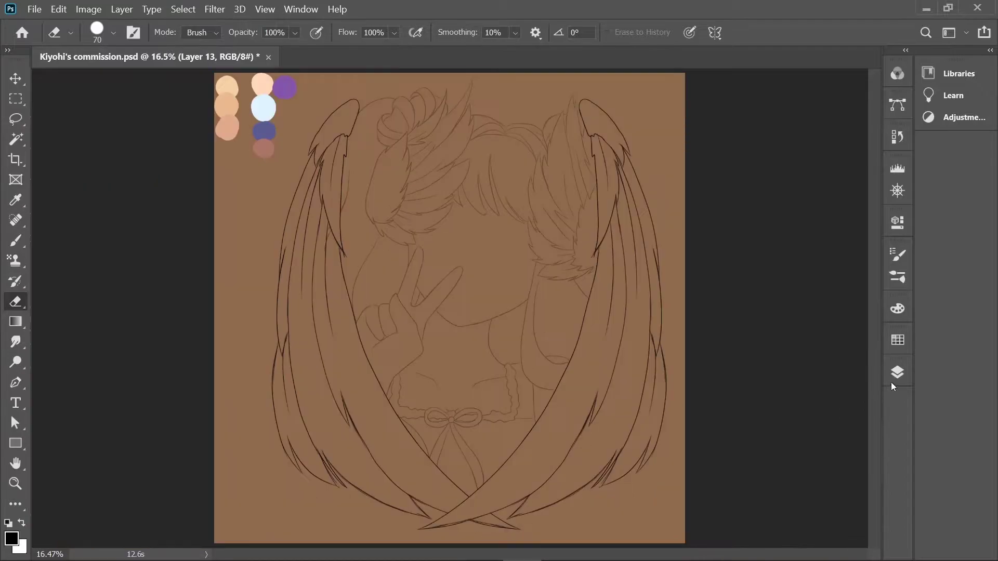
# - Add a new layer and ink fine strand lines in the bangs and the hair bun with a size 7 brush
pyautogui.click(896, 375)
pyautogui.click(773, 429)
pyautogui.click(833, 543)
pyautogui.scroll(5, 466, 179)
pyautogui.press('b')
pyautogui.moveTo(466, 52); pyautogui.dragTo(466, 178)
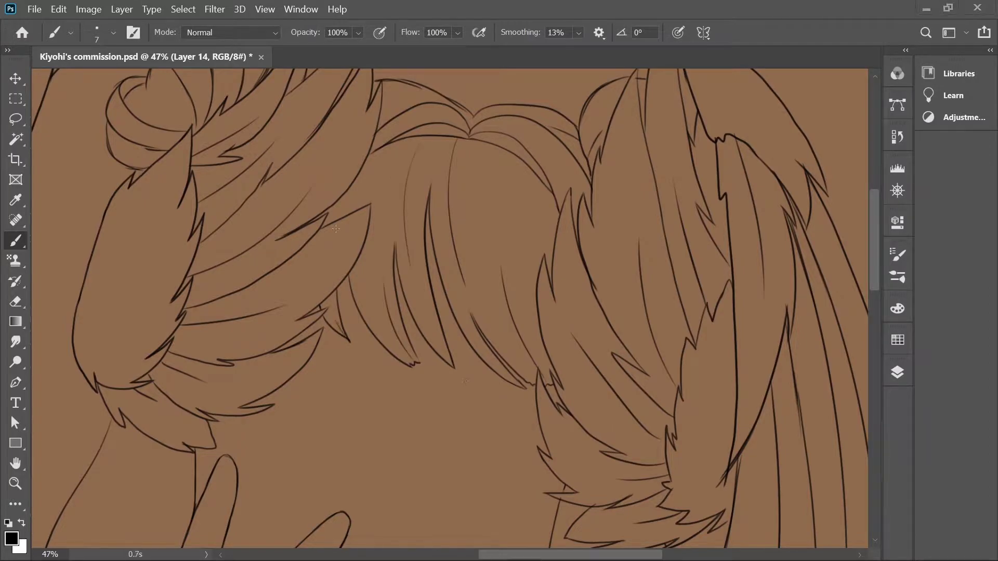
pyautogui.scroll(3, 470, 137)
pyautogui.hscroll(-4, 423, 216)
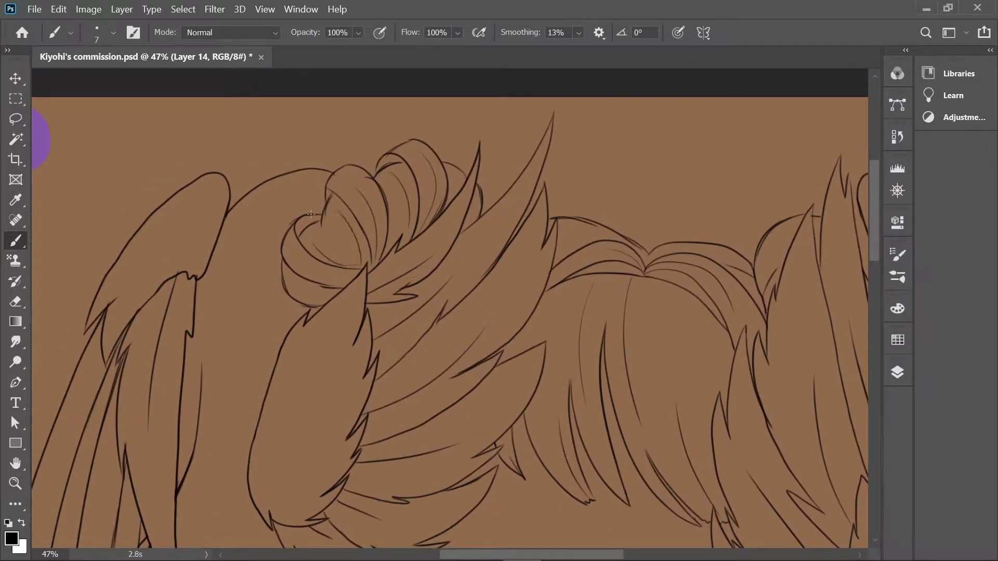
# - Ink fine strand lines in the looped side hair between the face and the right wing
pyautogui.scroll(-5, 348, 231)
pyautogui.hscroll(2, 468, 312)
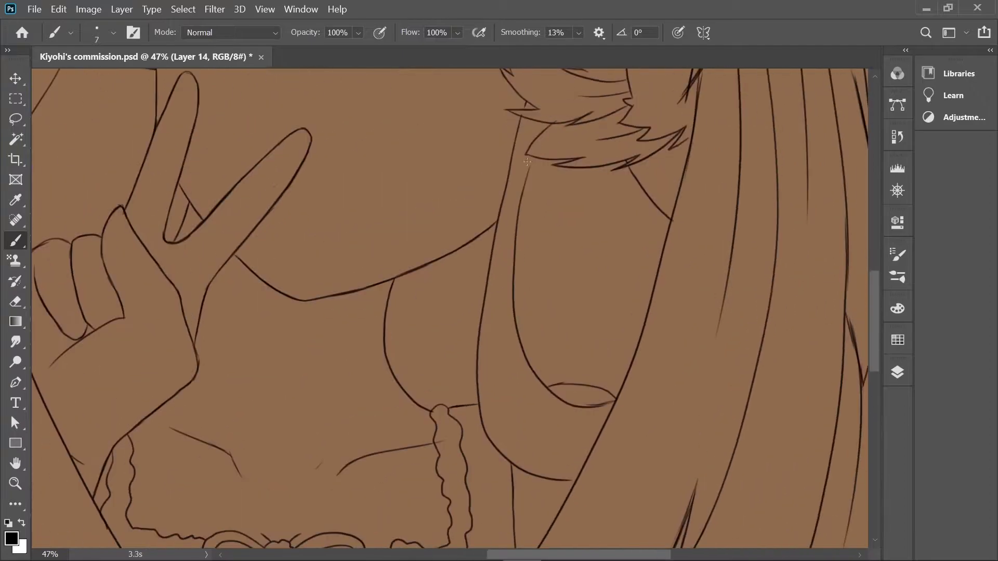
pyautogui.hotkey('ctrl', 'z')
pyautogui.moveTo(488, 278)
pyautogui.mouseDown()
pyautogui.moveTo(496, 437)
pyautogui.moveTo(581, 464)
pyautogui.mouseUp()
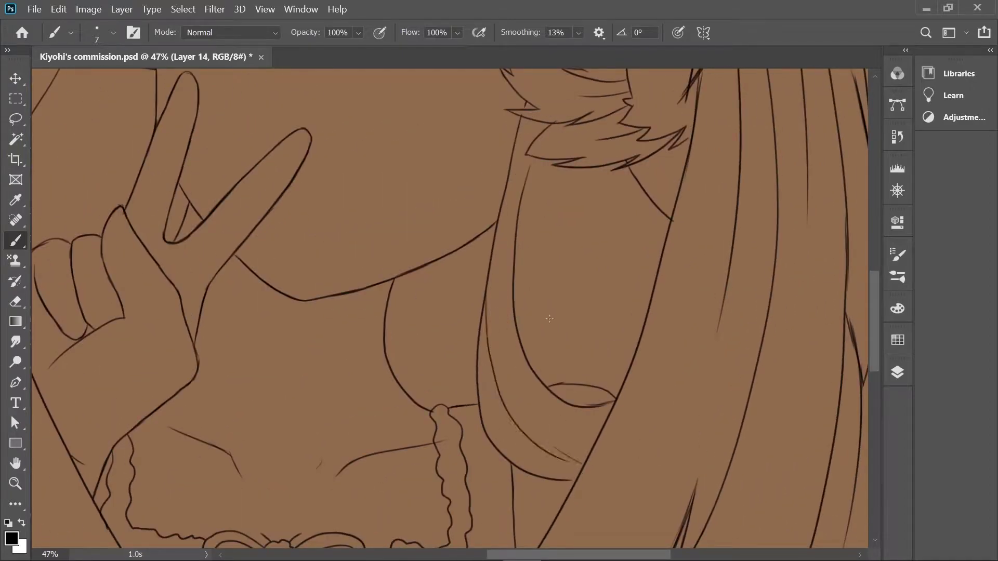
pyautogui.moveTo(541, 167); pyautogui.dragTo(551, 387)
pyautogui.moveTo(618, 182); pyautogui.dragTo(552, 354)
pyautogui.moveTo(644, 168); pyautogui.dragTo(599, 274)
pyautogui.moveTo(607, 285); pyautogui.dragTo(547, 386)
# - Ink fine strand lines in the long hair between the left wing and the head wing, and erase the stray parts
pyautogui.moveTo(37, 156)
pyautogui.mouseDown()
pyautogui.moveTo(285, 197)
pyautogui.moveTo(338, 358)
pyautogui.moveTo(364, 338)
pyautogui.moveTo(332, 312)
pyautogui.moveTo(326, 385)
pyautogui.moveTo(374, 326)
pyautogui.moveTo(349, 313)
pyautogui.mouseUp()
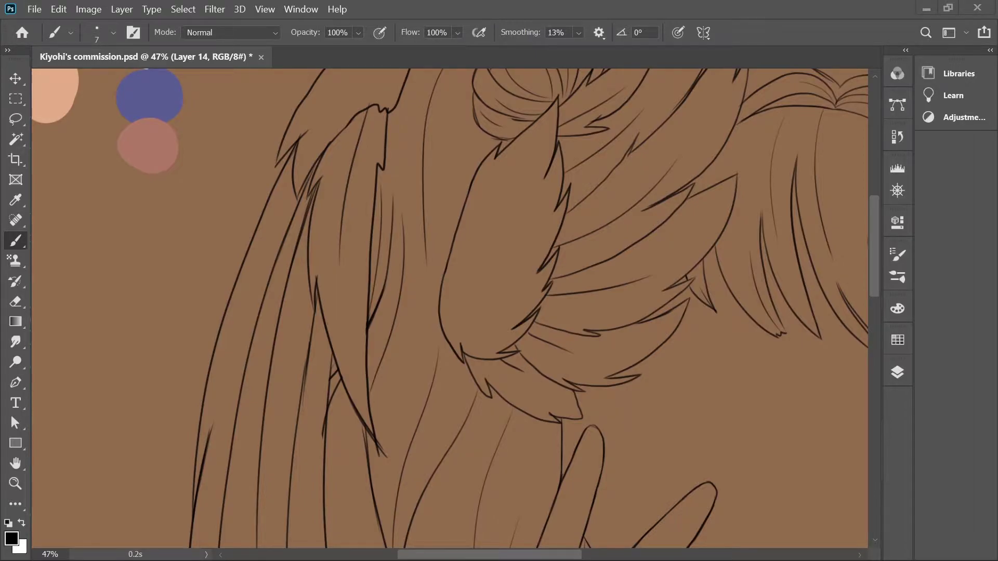
pyautogui.scroll(-5, 414, 278)
pyautogui.scroll(6, 414, 278)
pyautogui.scroll(-3, 495, 207)
pyautogui.scroll(2, 476, 216)
pyautogui.press('e')
pyautogui.moveTo(476, 216); pyautogui.dragTo(465, 299)
# - Ink the fingernails and small knuckle creases on the peace-sign hand
pyautogui.press('b')
pyautogui.scroll(8, 425, 234)
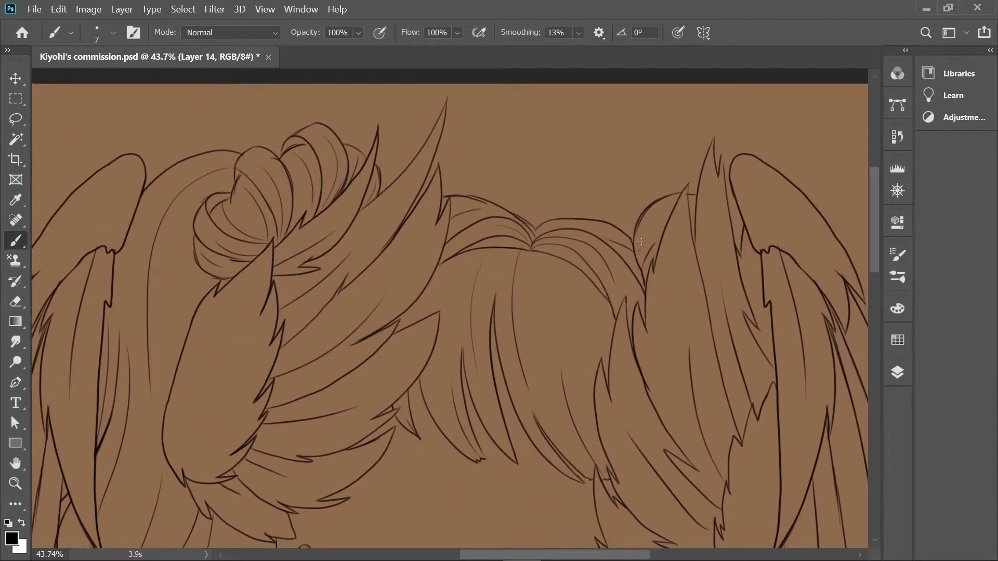
pyautogui.moveTo(505, 486)
pyautogui.mouseDown()
pyautogui.moveTo(499, 416)
pyautogui.moveTo(441, 244)
pyautogui.moveTo(446, 302)
pyautogui.mouseUp()
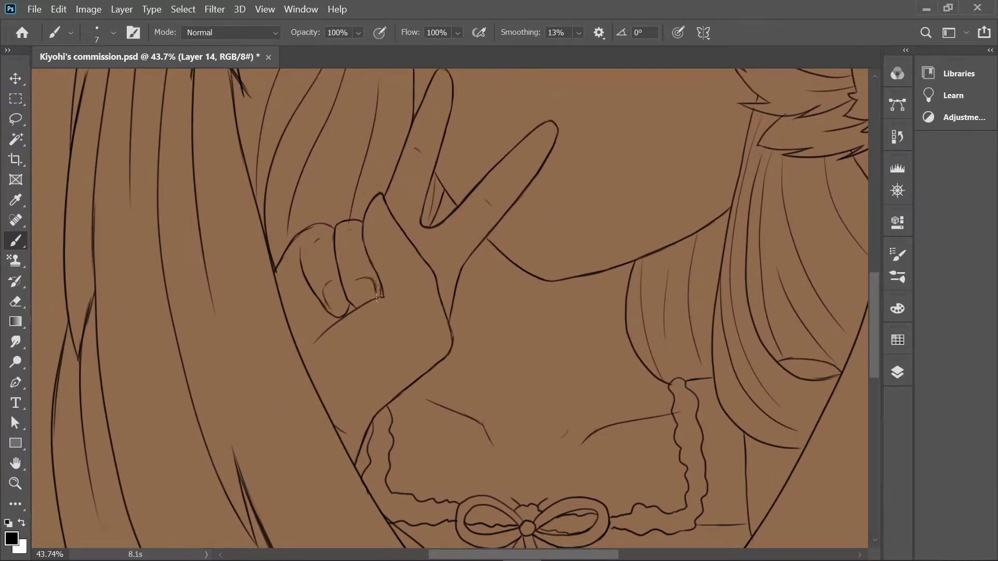
# - Ink the bodice fold lines and the small ruffle above the wing crossing, and erase line ends overlapping the wing
pyautogui.moveTo(278, 377); pyautogui.dragTo(248, 88)
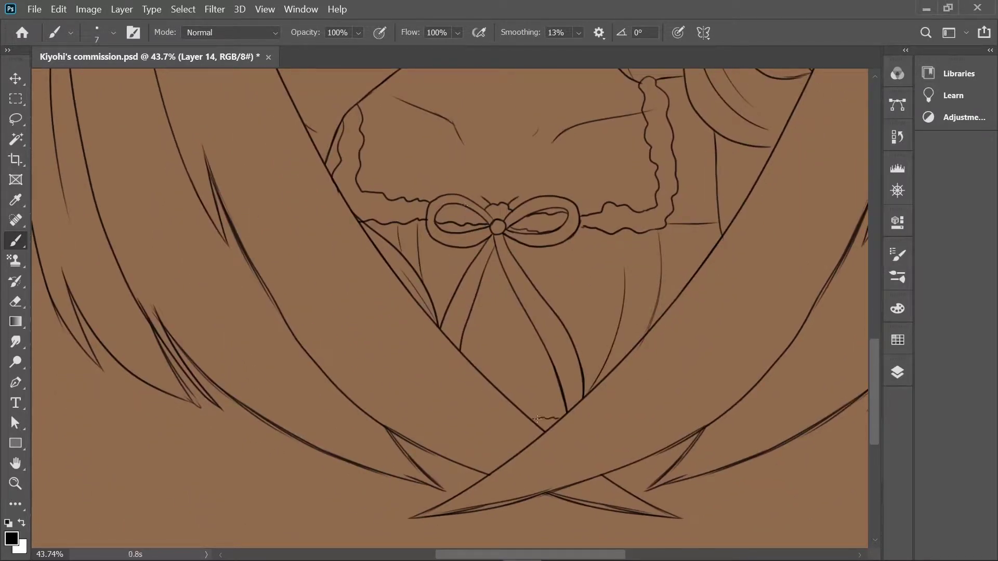
pyautogui.moveTo(450, 288); pyautogui.dragTo(557, 341)
pyautogui.press('e')
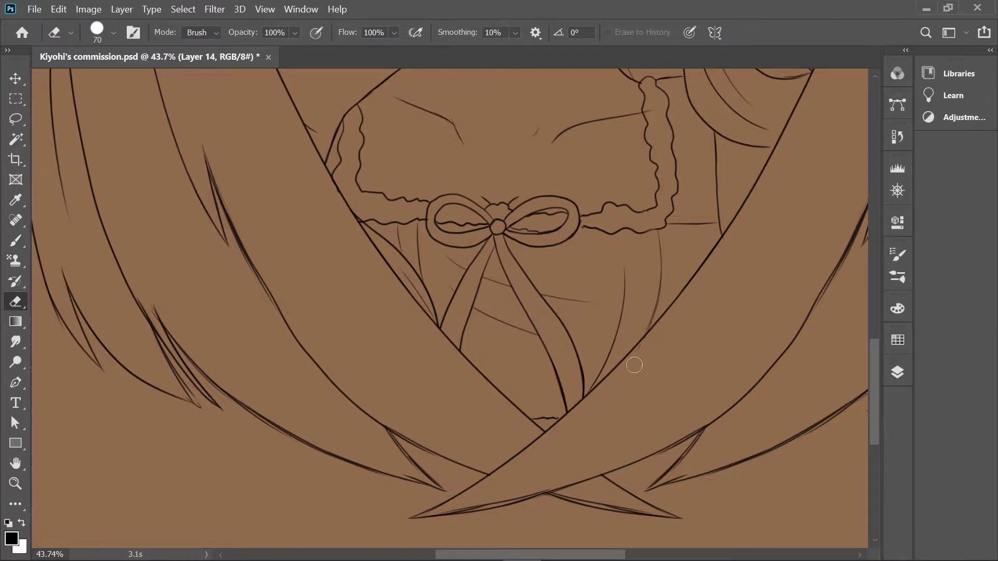
pyautogui.moveTo(642, 352); pyautogui.dragTo(614, 512)
# - Show the sketches on Layer 9 and Layer 7 and add a new layer above Layer 14
pyautogui.press('F7')
pyautogui.scroll(-1, 757, 456)
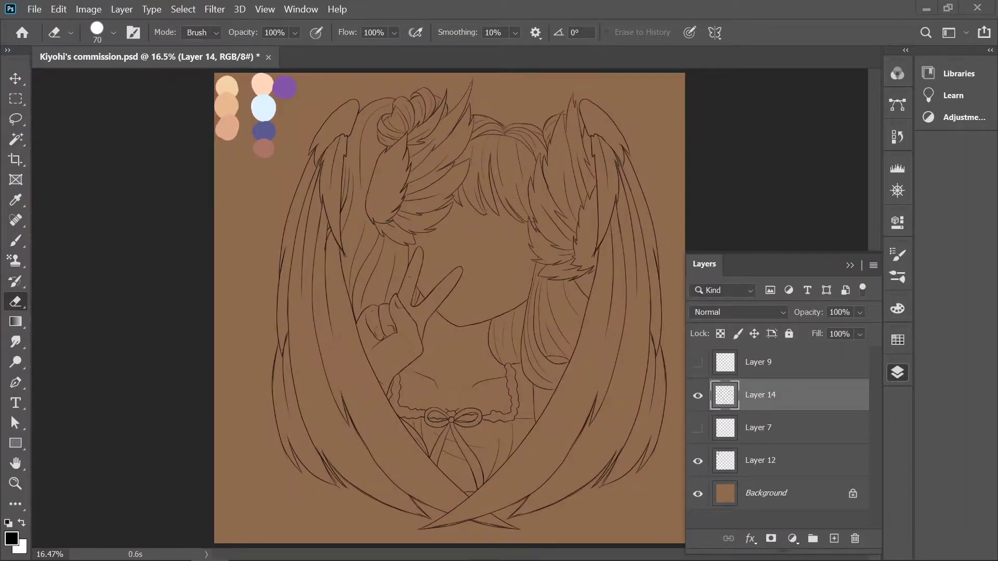
pyautogui.click(698, 363)
pyautogui.click(697, 428)
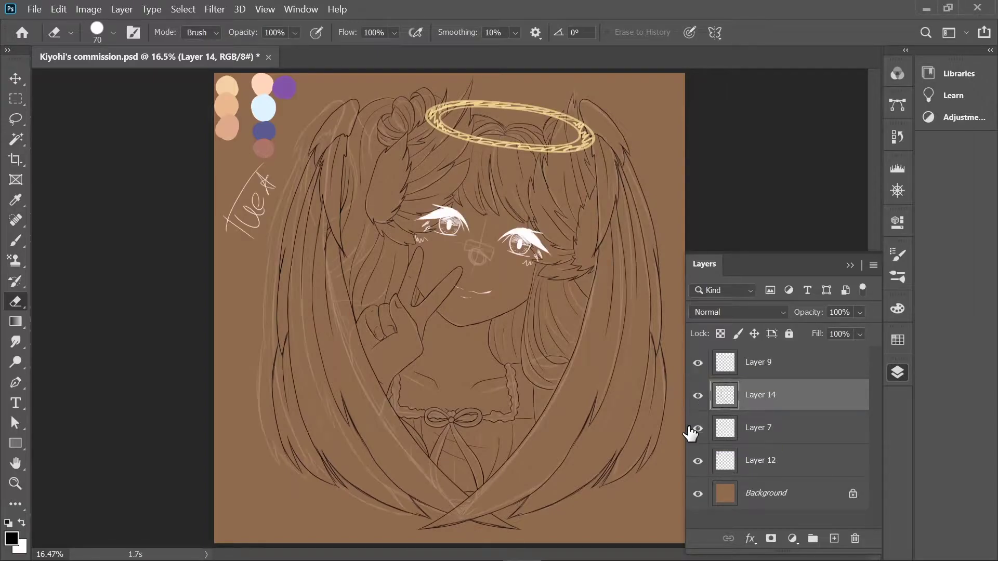
pyautogui.click(833, 538)
pyautogui.click(897, 372)
# - Ink the bandage across the nose with its rounded ends and centre pad, and hide the body sketch
pyautogui.scroll(8, 477, 256)
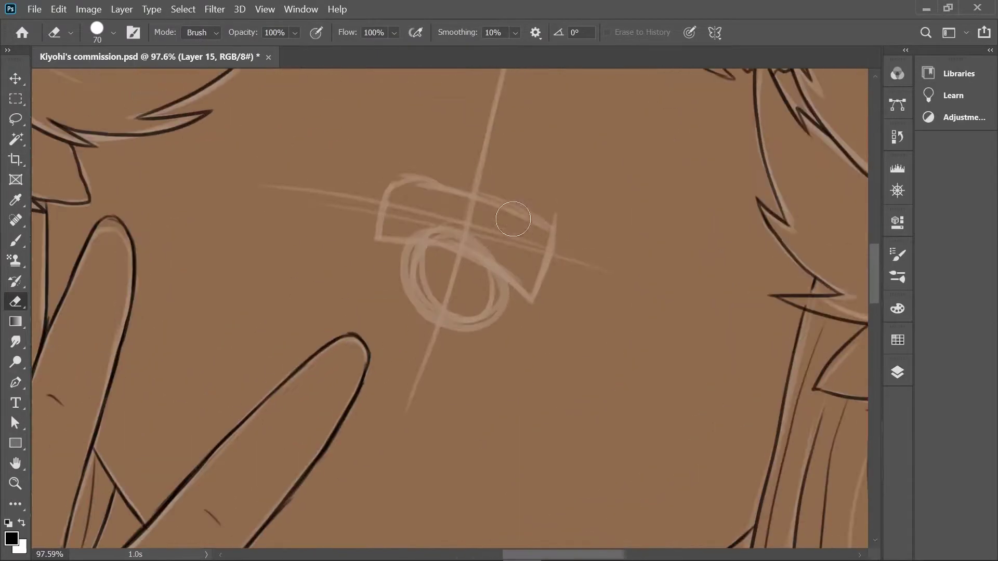
pyautogui.press('b')
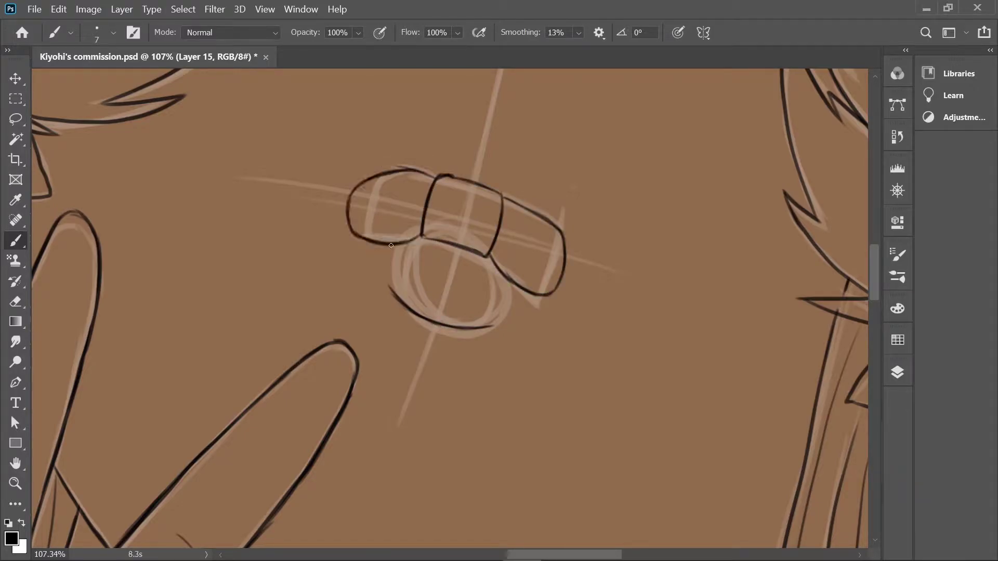
pyautogui.scroll(-6, 344, 218)
pyautogui.click(898, 373)
pyautogui.click(697, 474)
pyautogui.click(897, 373)
# - Select the inked bandage with the Lasso tool and adjust its placement on the nose with Free Transform
pyautogui.scroll(5, 503, 255)
pyautogui.press('l')
pyautogui.moveTo(425, 207)
pyautogui.mouseDown()
pyautogui.moveTo(468, 127)
pyautogui.moveTo(468, 156)
pyautogui.mouseUp()
pyautogui.hotkey('ctrl', 't')
pyautogui.click(772, 31)
pyautogui.scroll(-2, 381, 279)
pyautogui.moveTo(461, 210)
pyautogui.mouseDown()
pyautogui.moveTo(380, 279)
pyautogui.moveTo(520, 307)
pyautogui.mouseUp()
pyautogui.hotkey('ctrl', 't')
pyautogui.moveTo(457, 244); pyautogui.dragTo(473, 237)
pyautogui.press('Return')
pyautogui.hotkey('ctrl', 'd')
# - Hide the finished line art layers, fade the Layer 9 face sketch and add a new layer above it
pyautogui.scroll(5, 332, 205)
pyautogui.press('b')
pyautogui.scroll(-5, 331, 205)
pyautogui.click(897, 373)
pyautogui.click(698, 429)
pyautogui.hotkey('ctrl', 'shift', 'n')
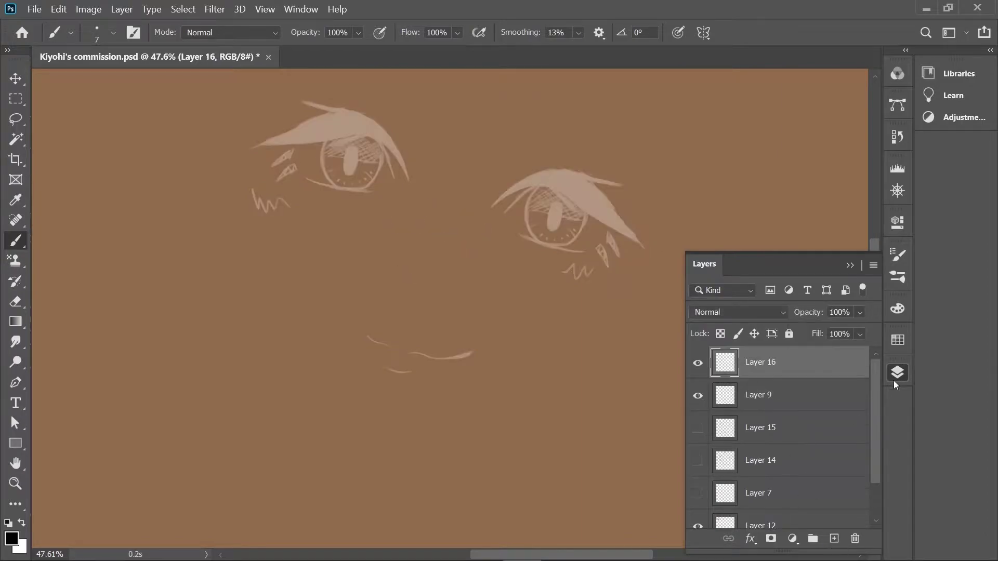
# - Ink the left eye's lashes, eyelid, iris outline and corner marks on Layer 16, and show the other line art layers again
pyautogui.scroll(5, 479, 144)
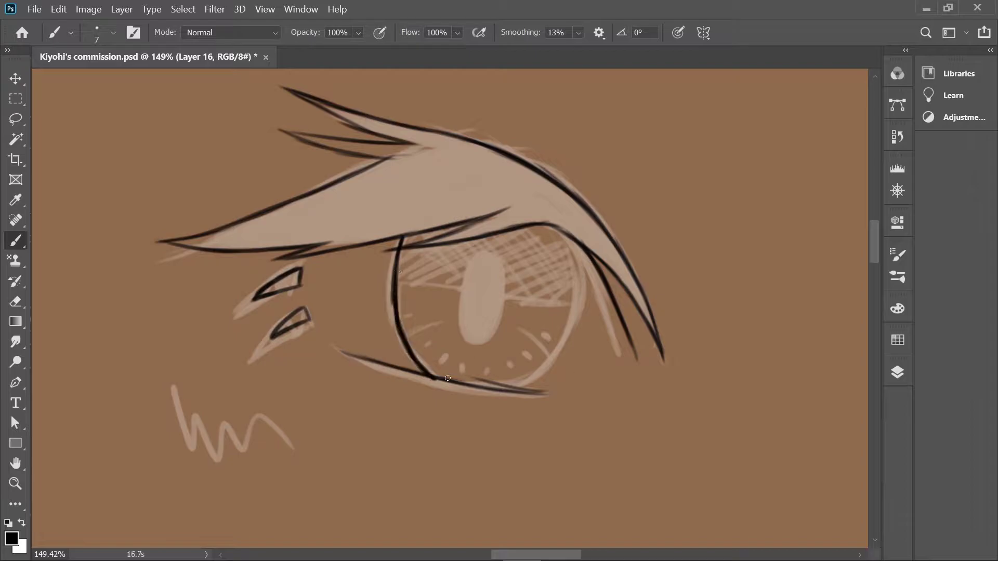
pyautogui.press('e')
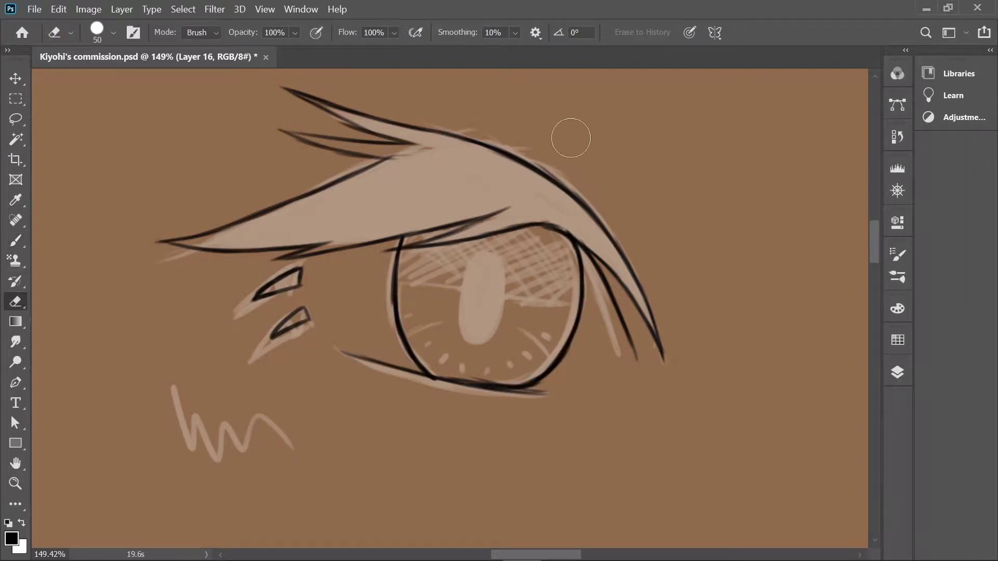
pyautogui.scroll(-5, 292, 108)
pyautogui.click(898, 372)
pyautogui.click(697, 477)
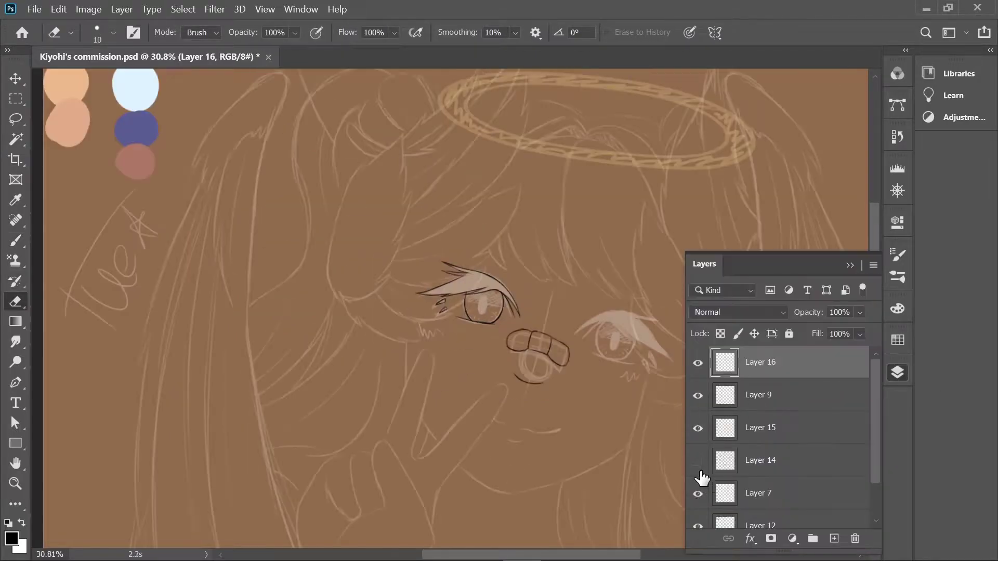
# - Duplicate the inked eye onto its own layer, flip and rotate the copy, and place it over the sketch of the other eye
pyautogui.scroll(3, 415, 260)
pyautogui.press('l')
pyautogui.moveTo(310, 134)
pyautogui.mouseDown()
pyautogui.moveTo(318, 335)
pyautogui.moveTo(364, 150)
pyautogui.mouseUp()
pyautogui.hotkey('ctrl', 'j')
pyautogui.hotkey('ctrl', 't')
pyautogui.rightClick(312, 182)
pyautogui.click(345, 517)
pyautogui.moveTo(280, 208)
pyautogui.mouseDown()
pyautogui.moveTo(624, 364)
pyautogui.moveTo(612, 355)
pyautogui.moveTo(617, 323)
pyautogui.moveTo(614, 350)
pyautogui.mouseUp()
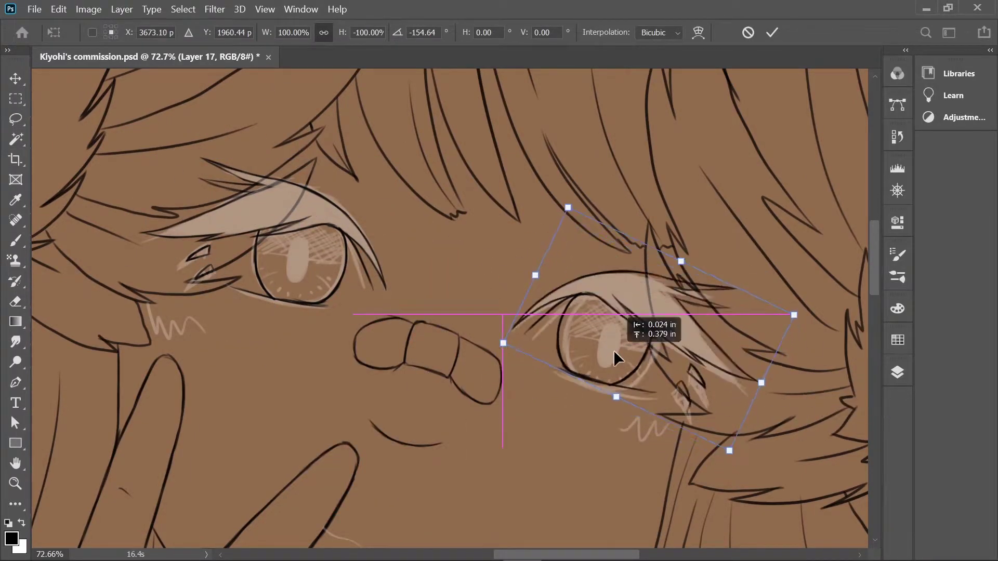
pyautogui.press('Return')
# - Hide the sketch layers and move Layer 9 beneath Layer 15 in the layer stack
pyautogui.click(898, 372)
pyautogui.scroll(-4, 463, 219)
pyautogui.scroll(3, 462, 218)
pyautogui.click(897, 372)
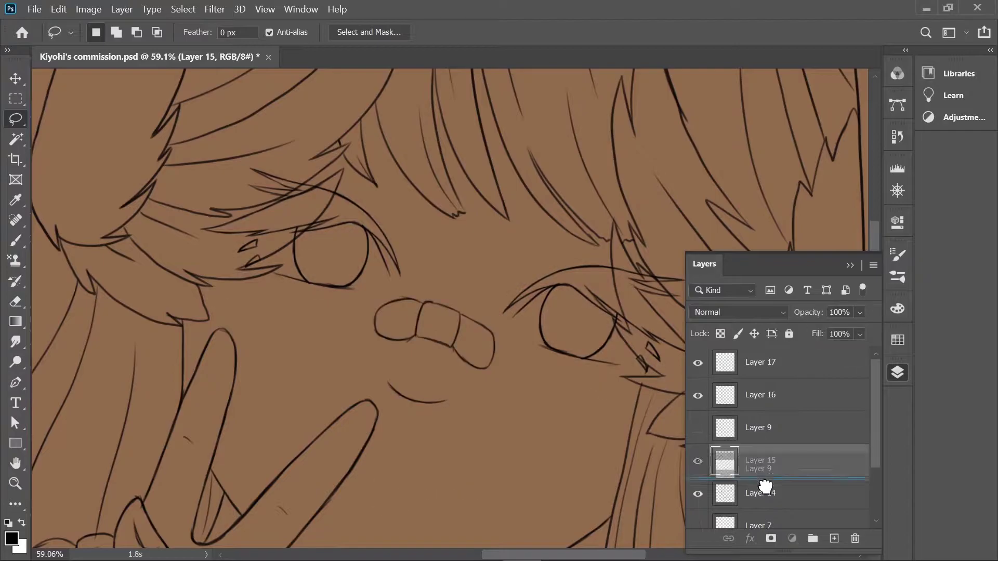
# - Move the left eye on Layer 16 slightly toward the nose with Free Transform
pyautogui.click(779, 382)
pyautogui.click(898, 373)
pyautogui.hotkey('ctrl', 't')
pyautogui.moveTo(302, 211); pyautogui.dragTo(330, 207)
pyautogui.press('Return')
# - Move the copied eye on Layer 17 slightly up and outward with Free Transform
pyautogui.click(897, 372)
pyautogui.click(810, 372)
pyautogui.click(898, 372)
pyautogui.hotkey('ctrl', 't')
pyautogui.moveTo(624, 322); pyautogui.dragTo(648, 304)
pyautogui.click(774, 35)
pyautogui.scroll(-5, 394, 191)
pyautogui.scroll(2, 394, 191)
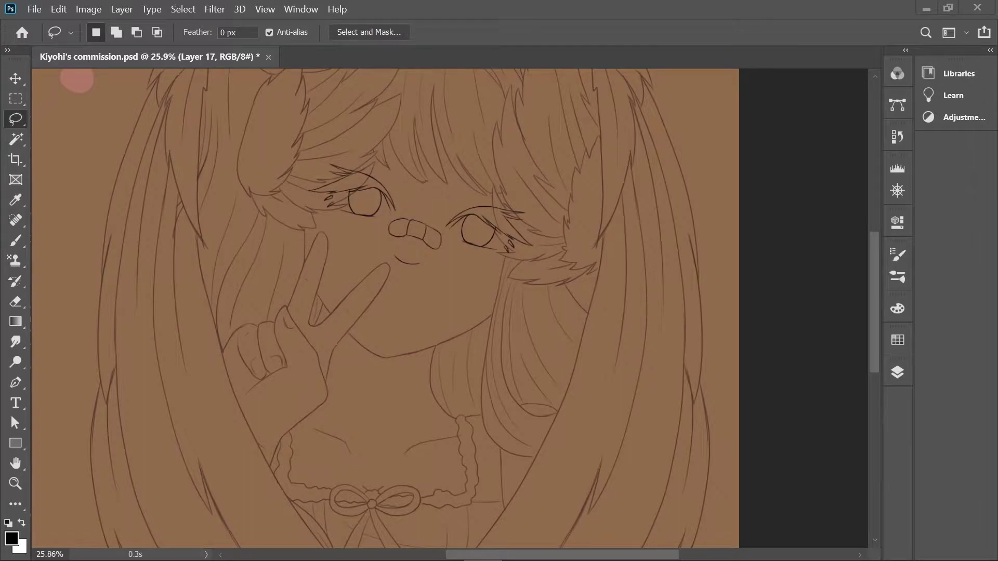
# - Narrow the left eye on Layer 16 to about 98.6% width with Free Transform
pyautogui.scroll(3, 335, 198)
pyautogui.click(897, 372)
pyautogui.click(759, 394)
pyautogui.click(898, 372)
pyautogui.hotkey('ctrl', 't')
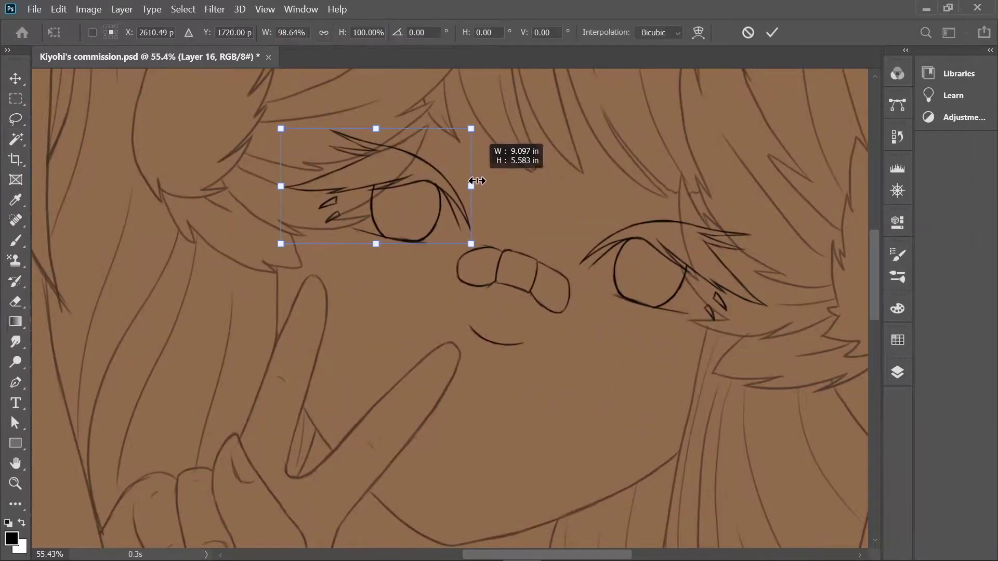
pyautogui.press('Return')
# - Show the face sketch, add a new layer and ink the mouth line and the short line below the lip
pyautogui.click(898, 372)
pyautogui.click(697, 429)
pyautogui.click(834, 539)
pyautogui.click(898, 373)
pyautogui.press('b')
pyautogui.scroll(4, 478, 478)
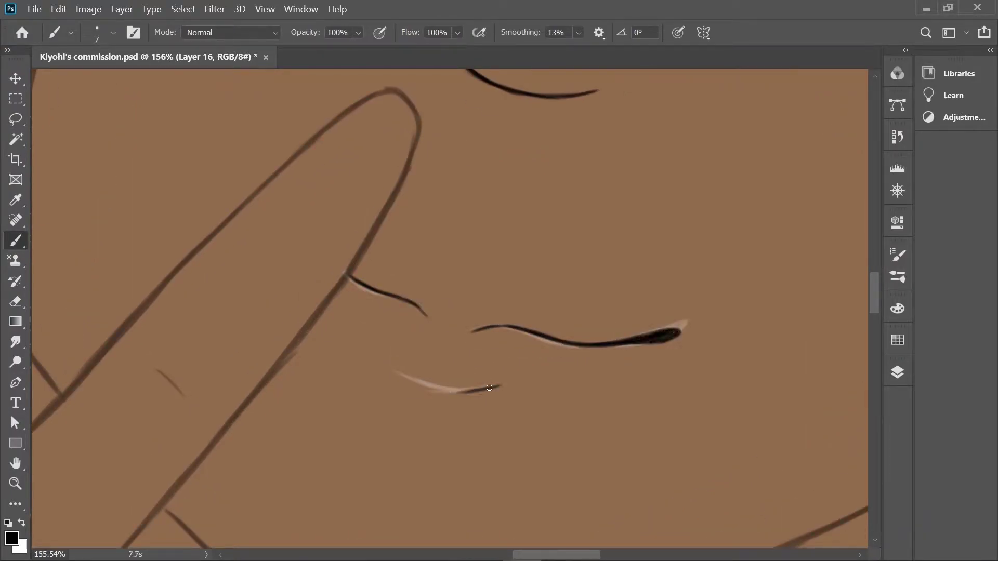
# - Hide the face sketch, make Layer 14 active and restore its opacity to 100%
pyautogui.scroll(-5, 485, 388)
pyautogui.click(898, 372)
pyautogui.click(697, 394)
pyautogui.click(758, 423)
pyautogui.click(897, 373)
pyautogui.scroll(-2, 508, 306)
pyautogui.scroll(2, 507, 305)
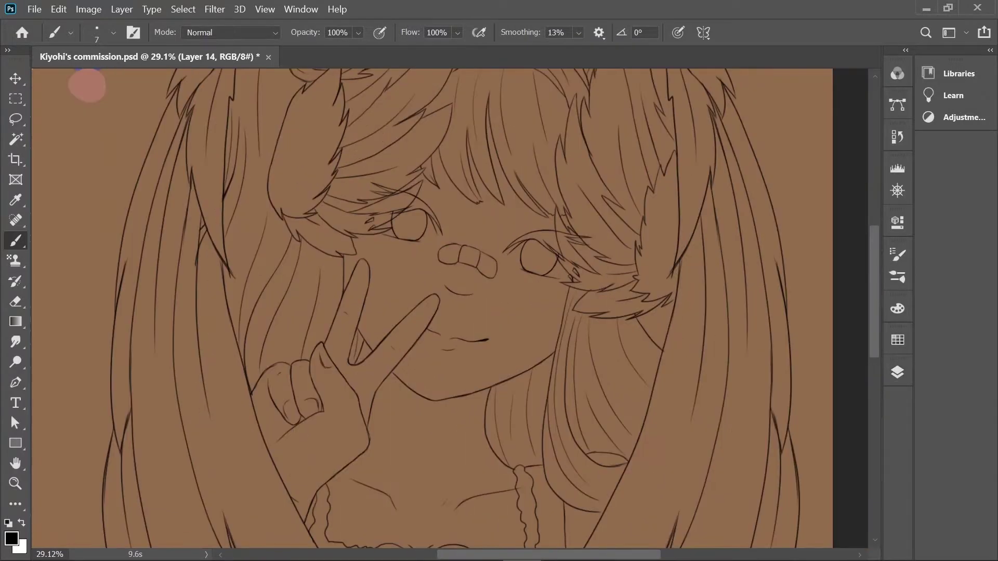
pyautogui.scroll(-2, 468, 311)
pyautogui.scroll(2, 468, 312)
pyautogui.click(898, 372)
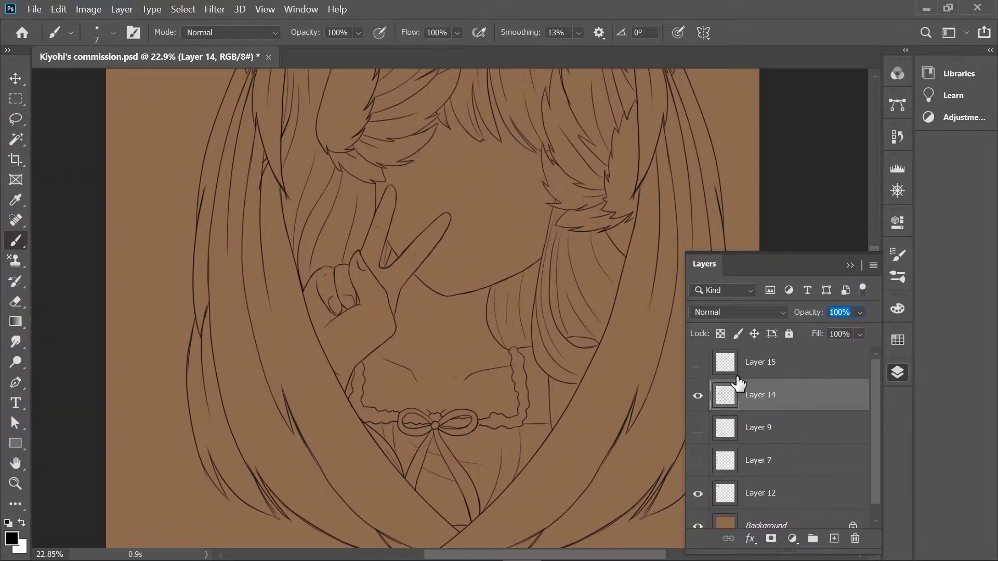
# - Group the line art layers and shift the artwork slightly left on the canvas with Free Transform
pyautogui.click(752, 440)
pyautogui.click(759, 460)
pyautogui.moveTo(704, 430); pyautogui.dragTo(748, 363)
pyautogui.scroll(-2, 762, 345)
pyautogui.hotkey('ctrl', 't')
pyautogui.moveTo(511, 312); pyautogui.dragTo(494, 312)
pyautogui.press('Return')
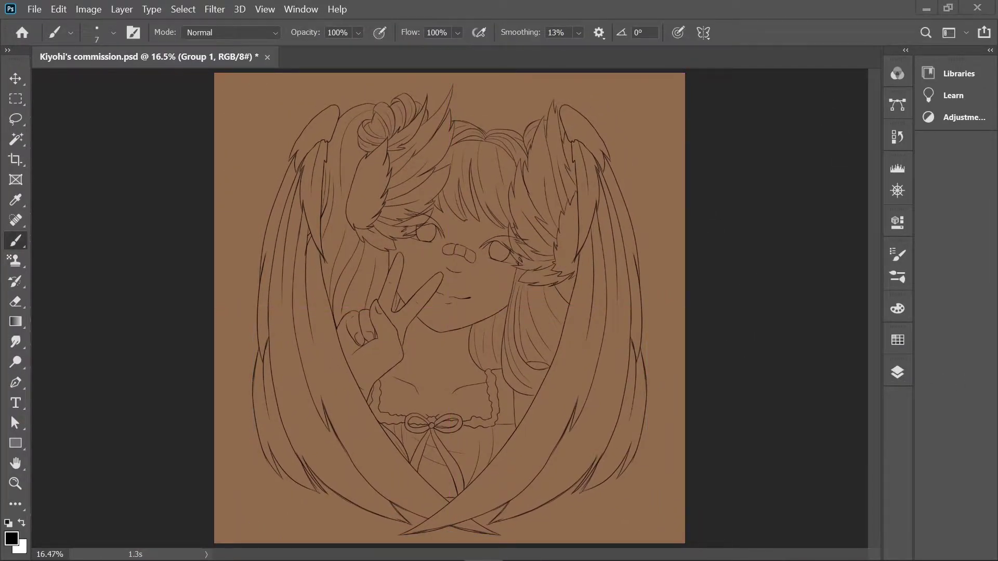
# - Ungroup the line art layers, hide the facial features on Layer 15 and make Layer 14 active
pyautogui.click(897, 372)
pyautogui.hotkey('ctrl', 'shift', 'g')
pyautogui.click(738, 391)
pyautogui.click(898, 374)
pyautogui.click(898, 372)
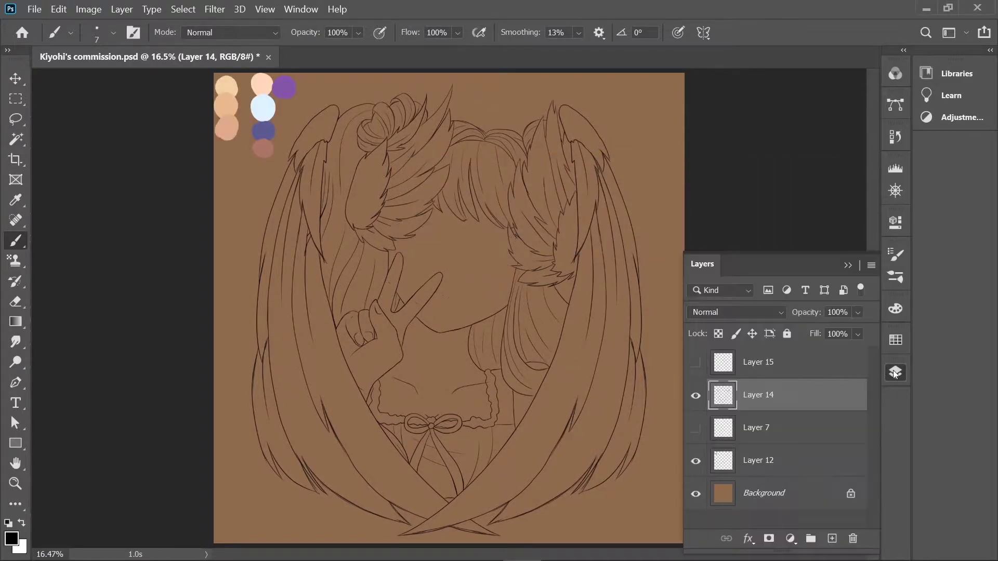
pyautogui.click(897, 373)
# - Select the face, hand, neck and chest areas on Layer 14 with the Magic Wand and expand the selection
pyautogui.scroll(2, 449, 306)
pyautogui.click(16, 139)
pyautogui.click(508, 276)
pyautogui.keyDown('shift'); pyautogui.click(366, 304); pyautogui.keyUp('shift')
pyautogui.keyDown('shift'); pyautogui.click(457, 291); pyautogui.keyUp('shift')
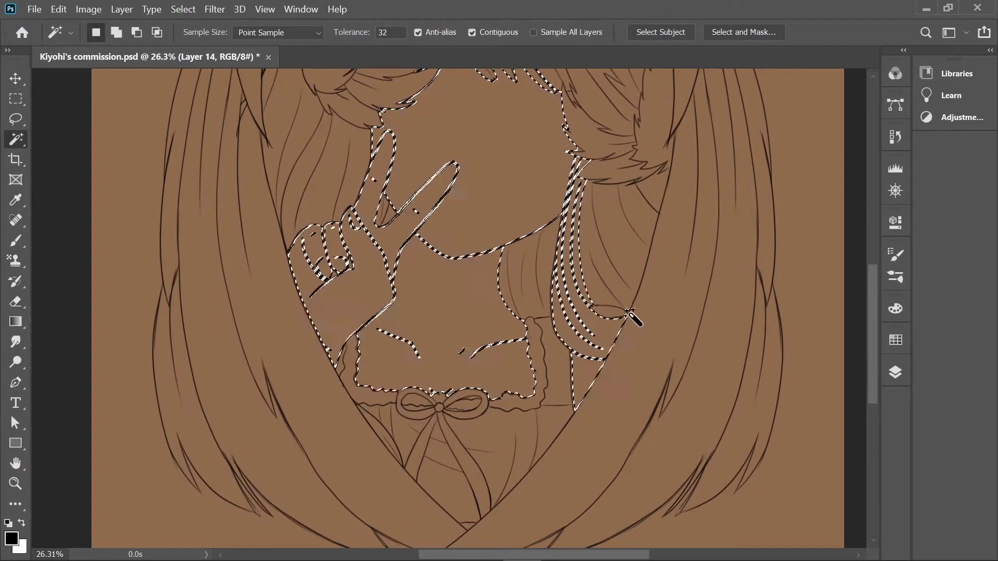
pyautogui.scroll(3, 467, 302)
pyautogui.keyDown('shift'); pyautogui.click(494, 156); pyautogui.keyUp('shift')
pyautogui.click(183, 9)
pyautogui.click(343, 248)
pyautogui.click(545, 252)
# - Add a layer beneath the line art, fill the selection with the palette's light peach skin colour and deselect
pyautogui.click(895, 372)
pyautogui.click(967, 503)
pyautogui.click(895, 372)
pyautogui.scroll(4, 171, 156)
pyautogui.press('i')
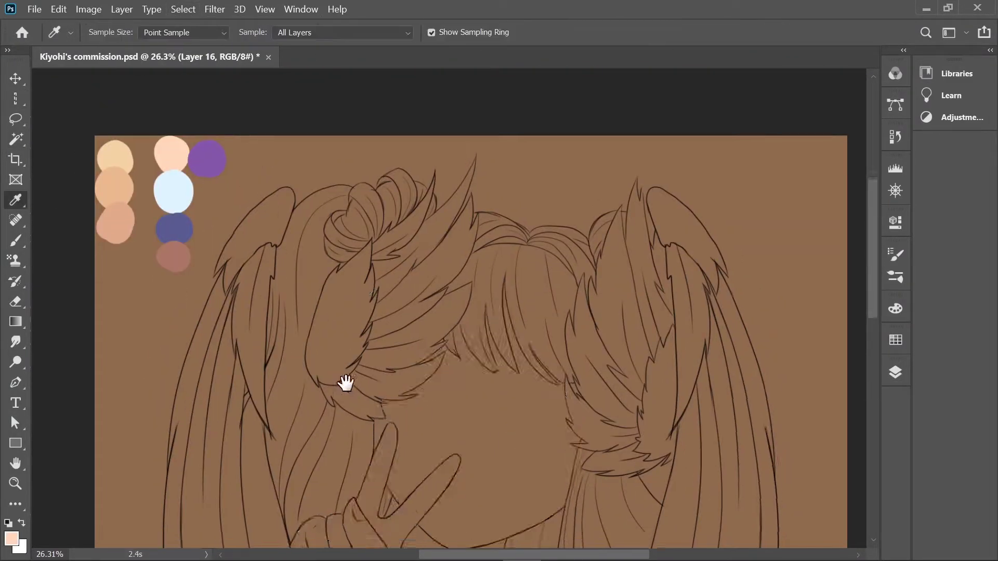
pyautogui.moveTo(344, 412); pyautogui.dragTo(345, 249)
pyautogui.press('m')
pyautogui.rightClick(450, 267)
pyautogui.click(471, 463)
pyautogui.click(459, 317)
pyautogui.hotkey('ctrl', 'd')
# - Paint the skin colour behind the fringe strands and into gaps around the face with a large hard round brush
pyautogui.scroll(-4, 342, 386)
pyautogui.press('b')
pyautogui.scroll(3, 342, 386)
pyautogui.click(113, 32)
pyautogui.click(436, 166)
pyautogui.scroll(5, 436, 166)
pyautogui.moveTo(464, 156); pyautogui.dragTo(522, 315)
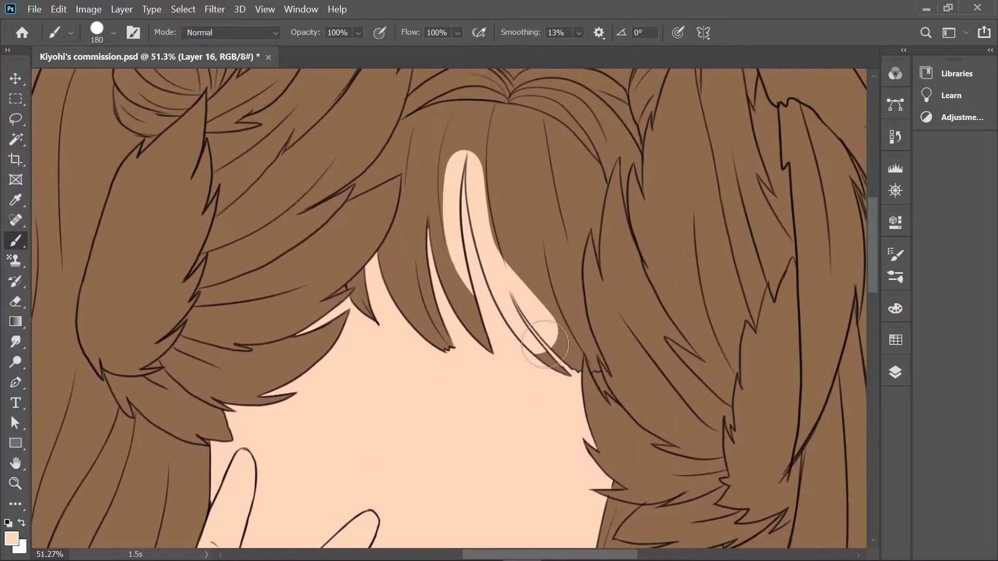
pyautogui.click(607, 402)
pyautogui.scroll(-5, 607, 402)
pyautogui.scroll(5, 375, 368)
pyautogui.moveTo(374, 367); pyautogui.dragTo(392, 446)
# - Switch back to the 8 px black line brush on Layer 14 and select the lower hair sections with the Magic Wand
pyautogui.press('d')
pyautogui.click(113, 32)
pyautogui.scroll(-5, 437, 251)
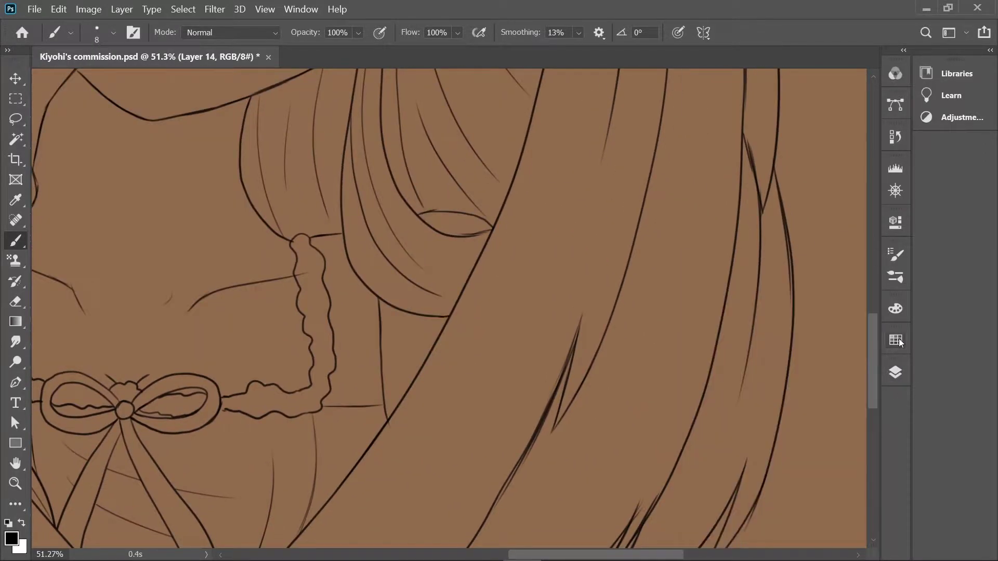
pyautogui.press('w')
pyautogui.keyDown('shift'); pyautogui.click(457, 249); pyautogui.keyUp('shift')
pyautogui.keyDown('shift'); pyautogui.click(229, 345); pyautogui.keyUp('shift')
# - Add the fringe, crown, bun and remaining hair sections to the Magic Wand selection and expand it
pyautogui.scroll(5, 669, 345)
pyautogui.keyDown('alt'); pyautogui.scroll(-2, 442, 394); pyautogui.keyUp('alt')
pyautogui.keyDown('shift'); pyautogui.click(442, 393); pyautogui.keyUp('shift')
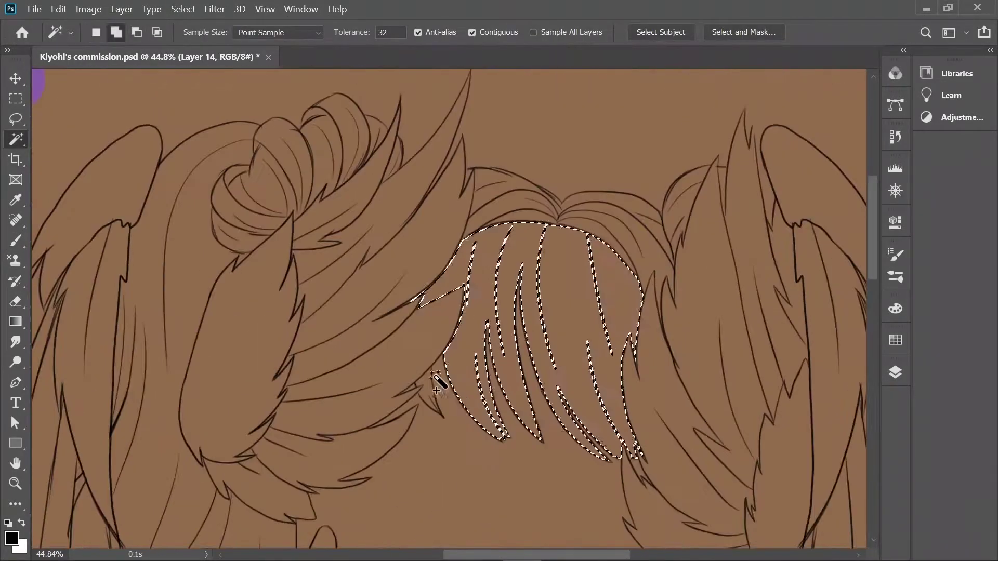
pyautogui.keyDown('shift'); pyautogui.click(522, 200); pyautogui.keyUp('shift')
pyautogui.keyDown('shift'); pyautogui.click(686, 192); pyautogui.keyUp('shift')
pyautogui.keyDown('shift'); pyautogui.click(307, 161); pyautogui.keyUp('shift')
pyautogui.keyDown('shift'); pyautogui.click(269, 185); pyautogui.keyUp('shift')
pyautogui.scroll(-5, 370, 379)
pyautogui.scroll(-3, 515, 332)
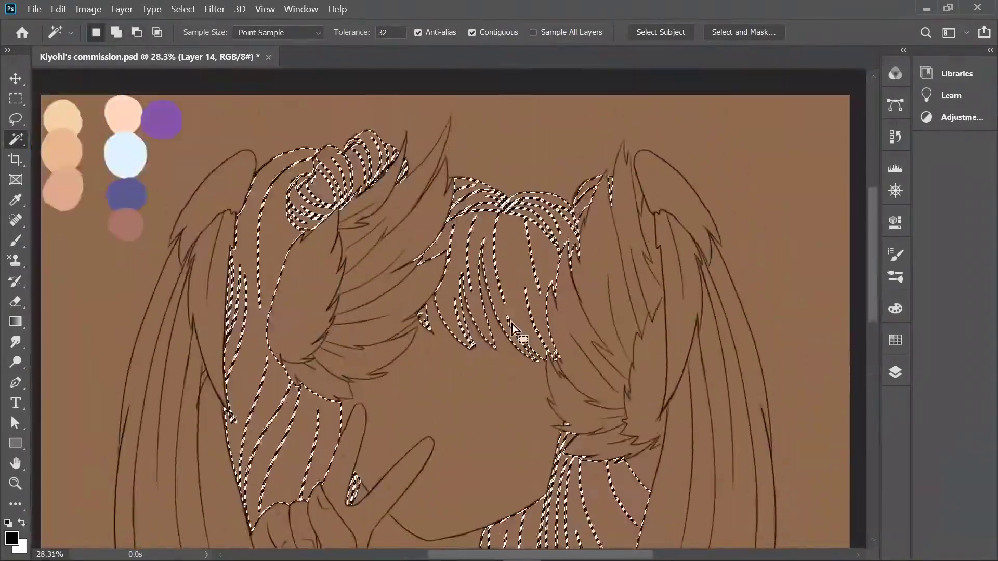
pyautogui.scroll(2, 514, 332)
pyautogui.click(183, 8)
pyautogui.moveTo(255, 226)
# - Add a new layer for the hair, fill the selection with the palette's blonde colour and deselect
pyautogui.click(895, 372)
pyautogui.click(786, 457)
pyautogui.press('i')
pyautogui.click(62, 162)
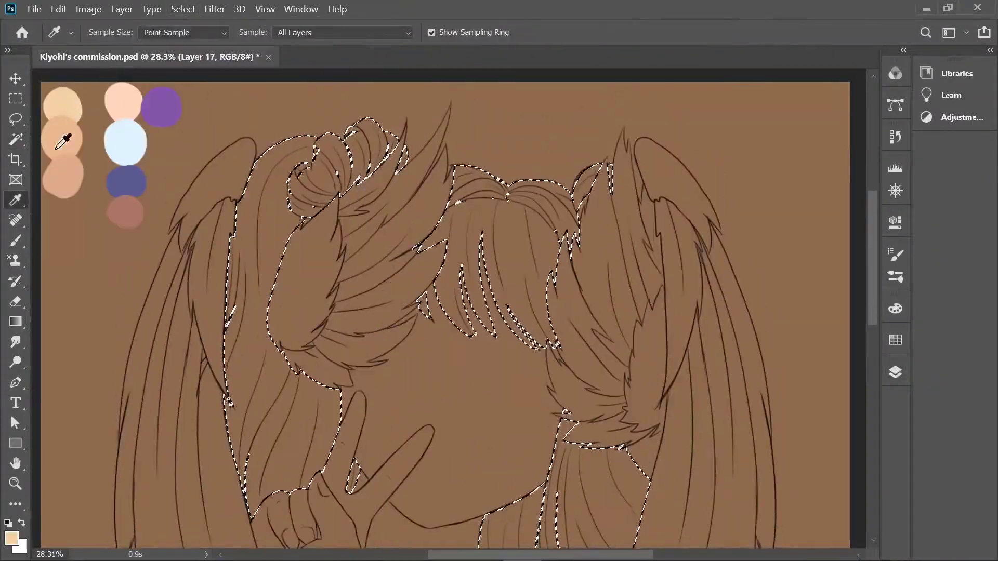
pyautogui.scroll(-1, 363, 312)
pyautogui.press('m')
pyautogui.rightClick(499, 209)
pyautogui.hotkey('alt', 'BackSpace')
pyautogui.scroll(-1, 495, 307)
pyautogui.click(895, 372)
pyautogui.hotkey('ctrl', 'd')
# - Hide the skin fill and paint blonde into the missed fringe tips and hair edges with a smaller brush
pyautogui.keyDown('alt'); pyautogui.scroll(-3, 515, 208); pyautogui.keyUp('alt')
pyautogui.keyDown('alt'); pyautogui.scroll(4, 514, 208); pyautogui.keyUp('alt')
pyautogui.keyDown('alt'); pyautogui.scroll(1, 514, 208); pyautogui.keyUp('alt')
pyautogui.scroll(2, 515, 208)
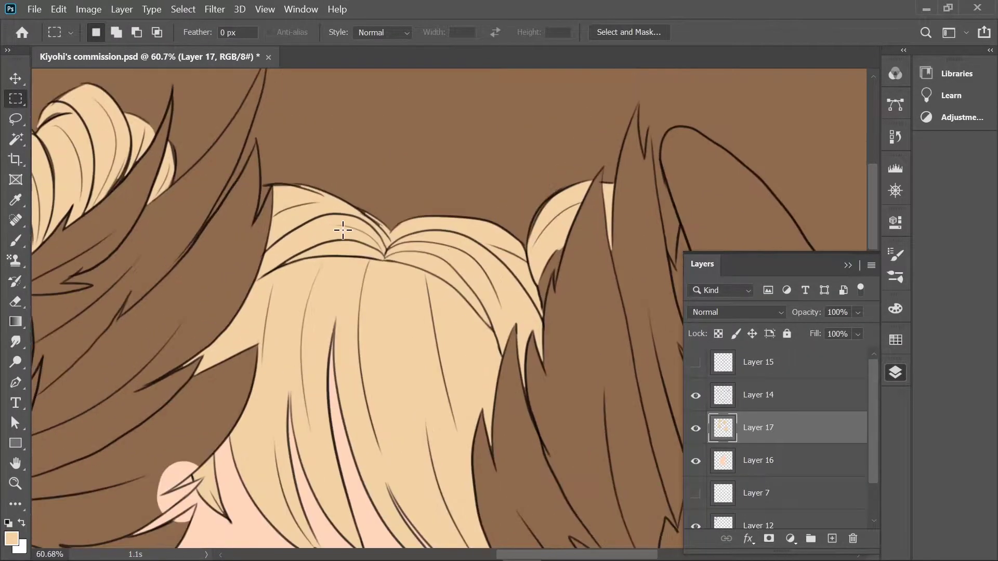
pyautogui.click(895, 372)
pyautogui.press('b')
pyautogui.press('[')
pyautogui.press('[')
pyautogui.press('[')
pyautogui.moveTo(262, 414); pyautogui.dragTo(329, 211)
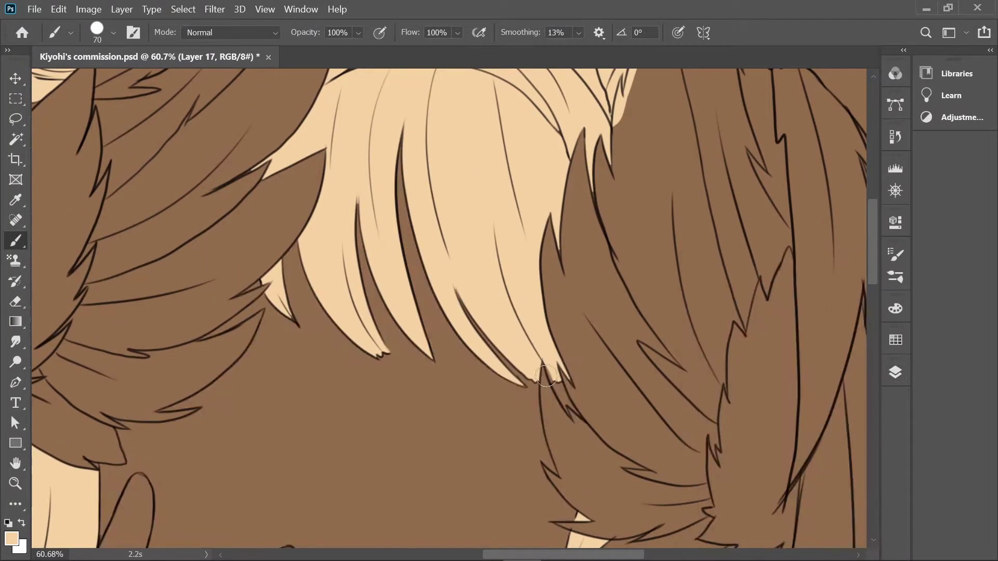
# - Touch up the remaining blonde gaps around the head wings, bun and side hair with 15 and 60 px brushes
pyautogui.press('[')
pyautogui.scroll(5, 523, 276)
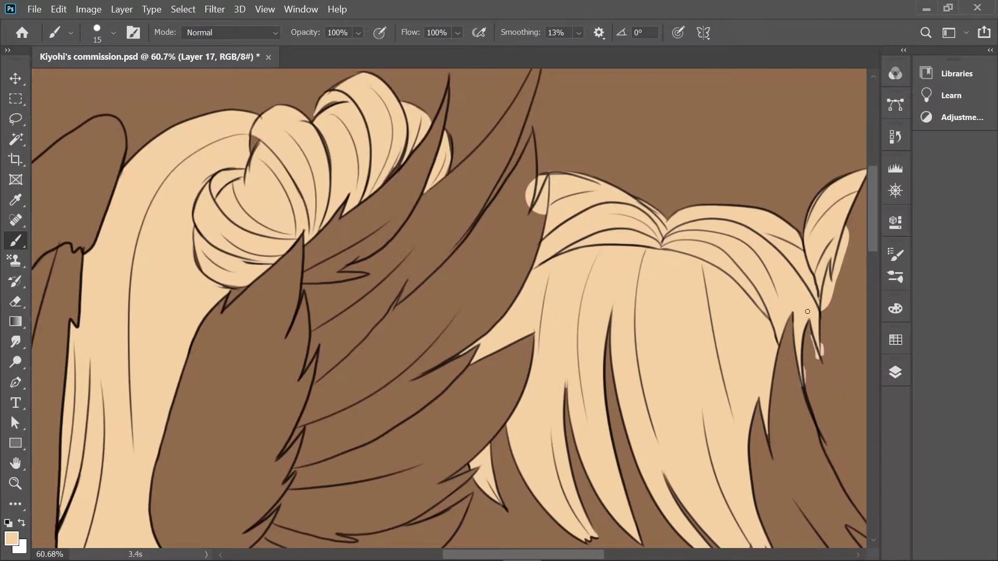
pyautogui.scroll(-10, 328, 121)
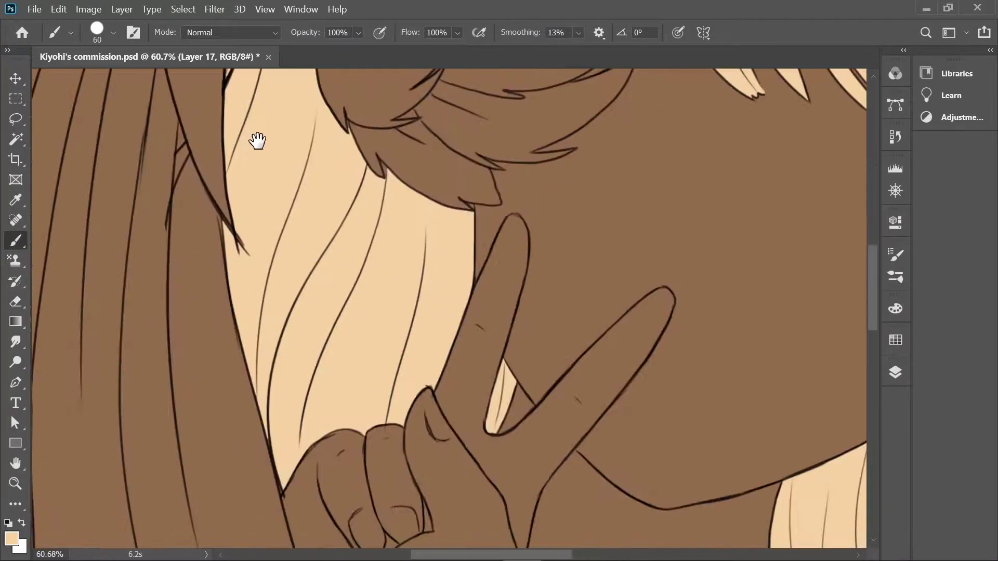
pyautogui.hscroll(10, 299, 238)
pyautogui.scroll(10, 396, 166)
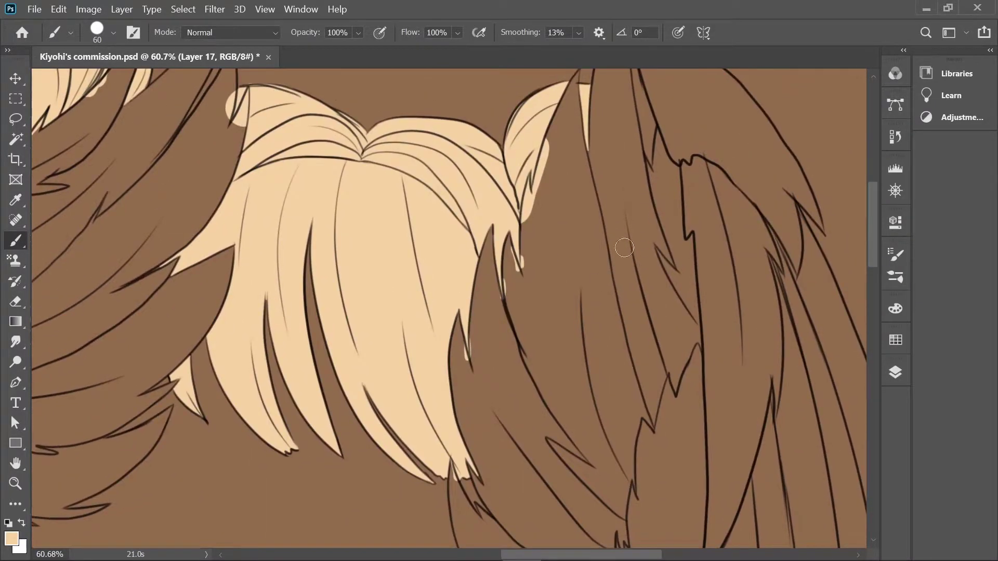
# - Hide the hair fill, make Layer 14 active and switch to the small black line brush
pyautogui.scroll(2, 356, 345)
pyautogui.scroll(-5, 483, 291)
pyautogui.press('F7')
pyautogui.click(706, 360)
pyautogui.press('F7')
pyautogui.scroll(3, 720, 294)
pyautogui.keyDown('alt'); pyautogui.click(713, 300); pyautogui.keyUp('alt')
pyautogui.scroll(2, 719, 293)
pyautogui.click(104, 33)
pyautogui.doubleClick(127, 267)
# - Test the head wing outline with the Magic Wand and close the open line near its upper tip with the 8 px black brush
pyautogui.press('w')
pyautogui.click(561, 255)
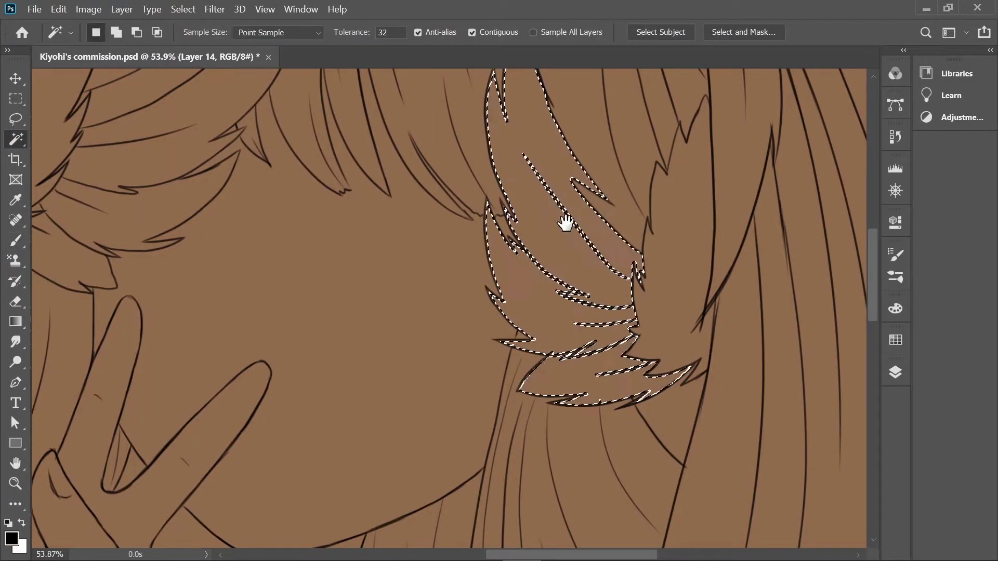
pyautogui.scroll(3, 613, 207)
pyautogui.hscroll(1, 577, 146)
pyautogui.scroll(4, 621, 167)
pyautogui.press('b')
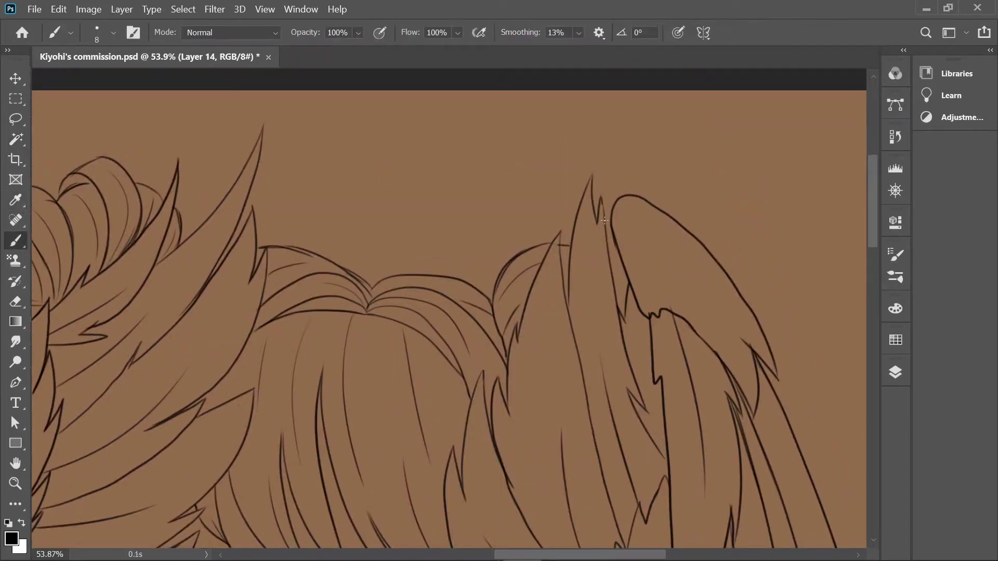
pyautogui.hscroll(-3, 601, 196)
pyautogui.scroll(-5, 452, 328)
# - Select all feather areas of both large wings and both head wings on the line art layer with the Magic Wand
pyautogui.press('w')
pyautogui.click(741, 249)
pyautogui.hscroll(-5, 596, 325)
pyautogui.keyDown('shift'); pyautogui.click(405, 423); pyautogui.keyUp('shift')
pyautogui.keyDown('shift'); pyautogui.click(468, 241); pyautogui.keyUp('shift')
pyautogui.scroll(-6, 463, 196)
pyautogui.keyDown('shift'); pyautogui.click(585, 217); pyautogui.keyUp('shift')
pyautogui.keyDown('shift'); pyautogui.click(292, 401); pyautogui.keyUp('shift')
pyautogui.keyDown('shift'); pyautogui.click(610, 400); pyautogui.keyUp('shift')
pyautogui.keyDown('shift'); pyautogui.click(576, 128); pyautogui.keyUp('shift')
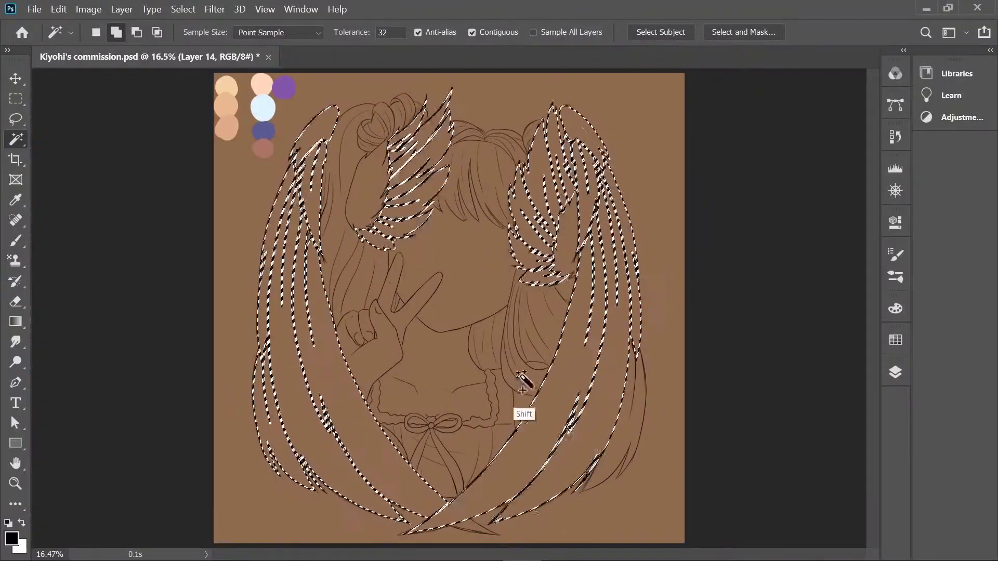
# - Add a new layer for the wings and set the foreground to a near-white blue based on the palette's pale blue
pyautogui.click(895, 371)
pyautogui.click(851, 541)
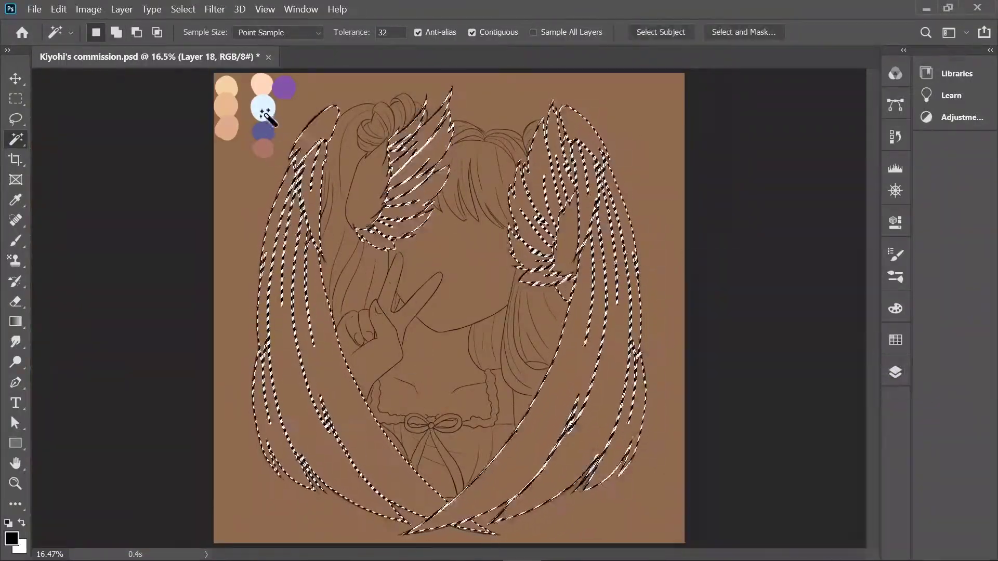
pyautogui.click(11, 539)
pyautogui.click(263, 107)
pyautogui.click(642, 161)
# - Expand the wing selection, fill it with the near-white blue and deselect
pyautogui.press('b')
pyautogui.press('w')
pyautogui.click(183, 9)
pyautogui.press('Escape')
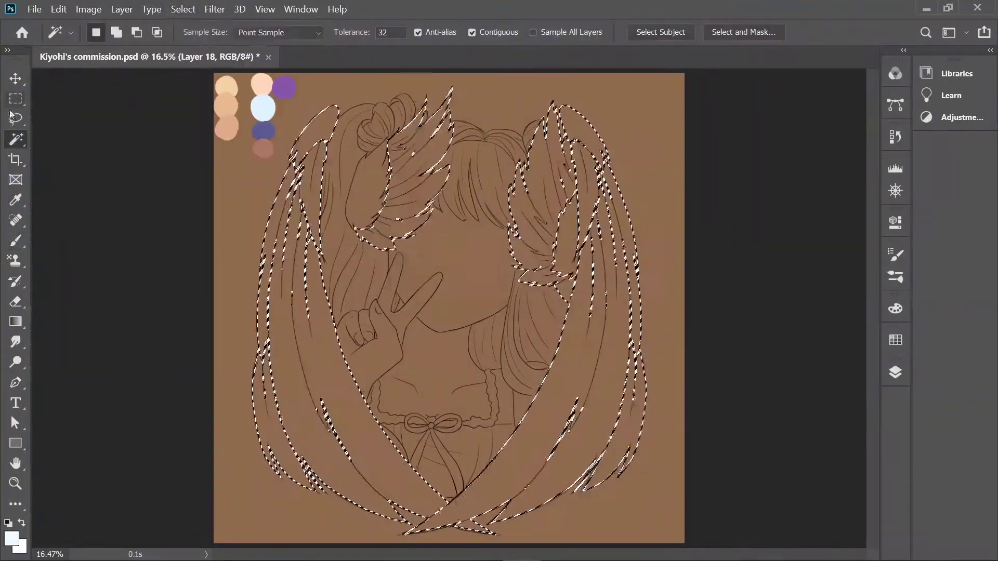
pyautogui.click(895, 371)
pyautogui.rightClick(556, 78)
pyautogui.click(602, 274)
pyautogui.press('Return')
pyautogui.hotkey('ctrl', 'd')
# - Paint near-white blue into the missed feather tips and gaps of the head wings with 20 and 10 px brushes
pyautogui.scroll(5, 447, 260)
pyautogui.press('b')
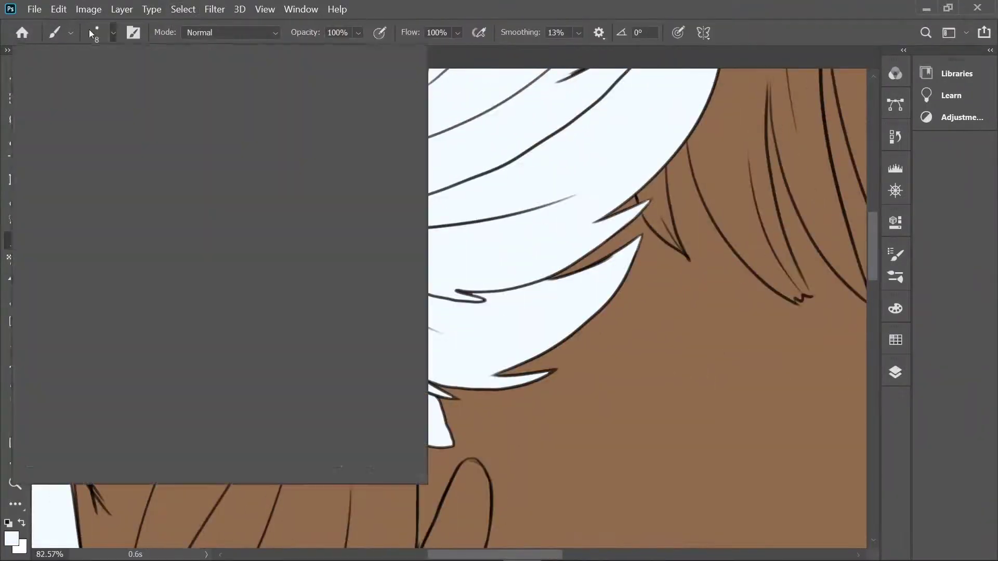
pyautogui.scroll(5, 446, 244)
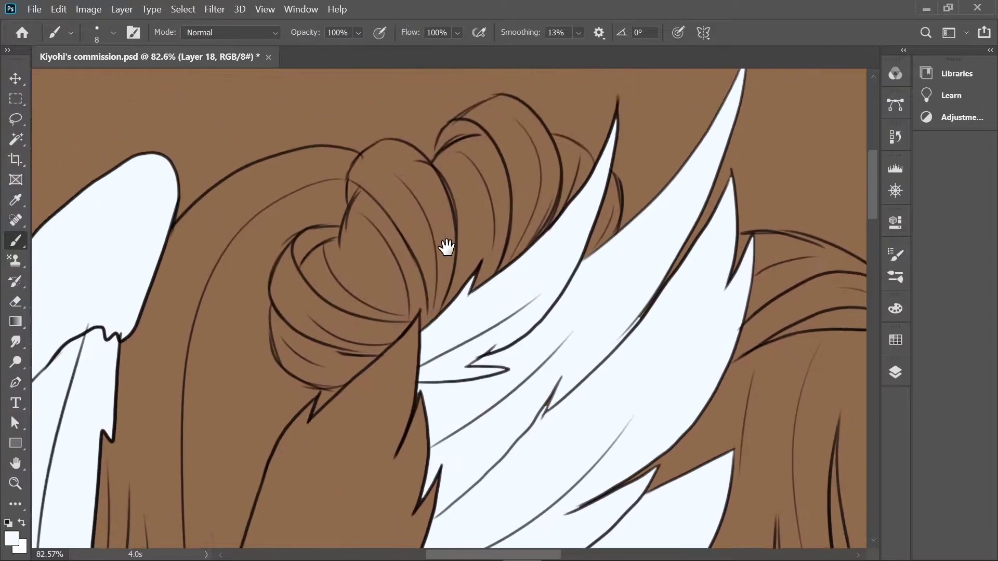
pyautogui.scroll(-5, 533, 229)
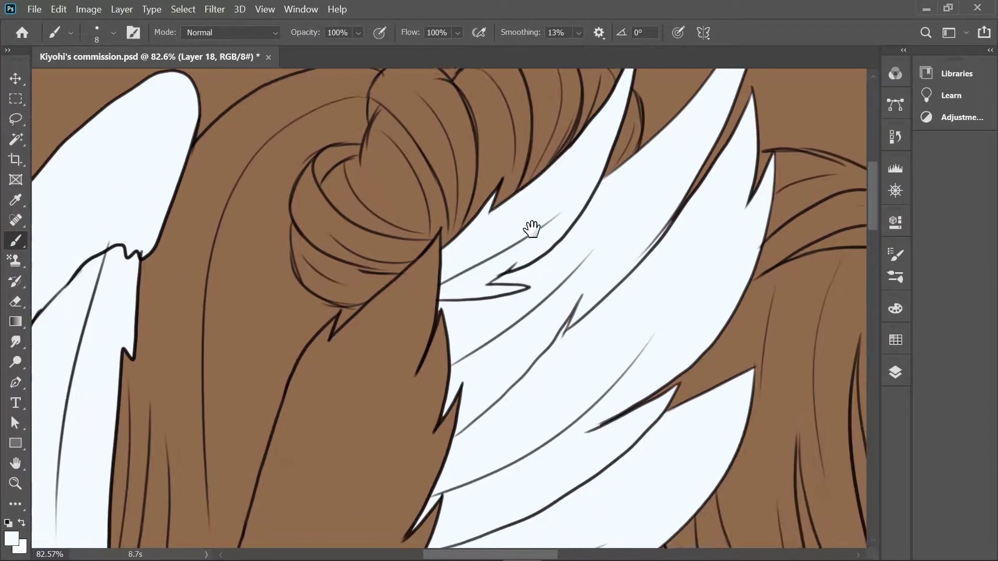
pyautogui.moveTo(220, 184)
pyautogui.mouseDown()
pyautogui.moveTo(463, 229)
pyautogui.moveTo(575, 338)
pyautogui.moveTo(563, 429)
pyautogui.moveTo(620, 273)
pyautogui.mouseUp()
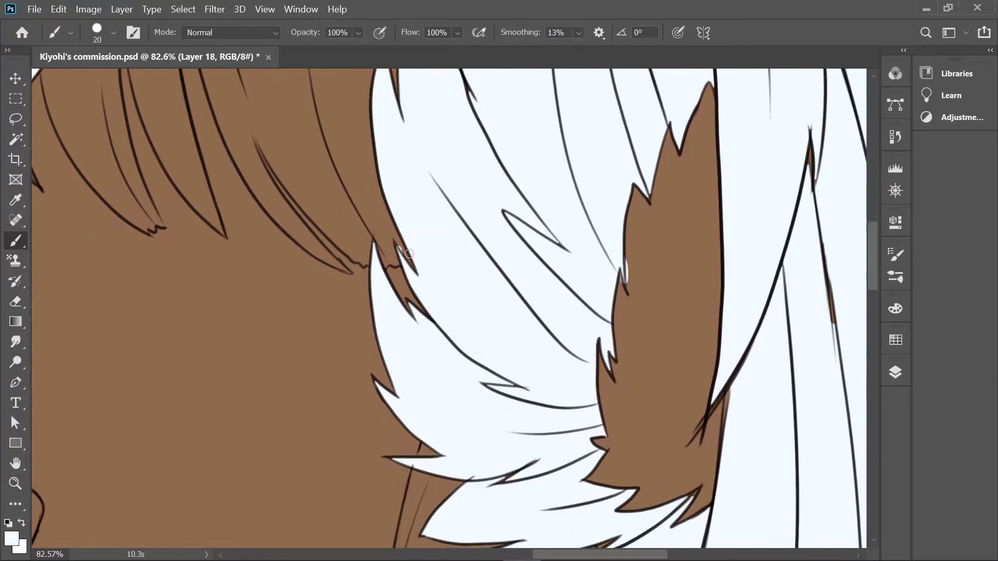
pyautogui.moveTo(504, 211); pyautogui.dragTo(394, 500)
pyautogui.moveTo(464, 241); pyautogui.dragTo(360, 296)
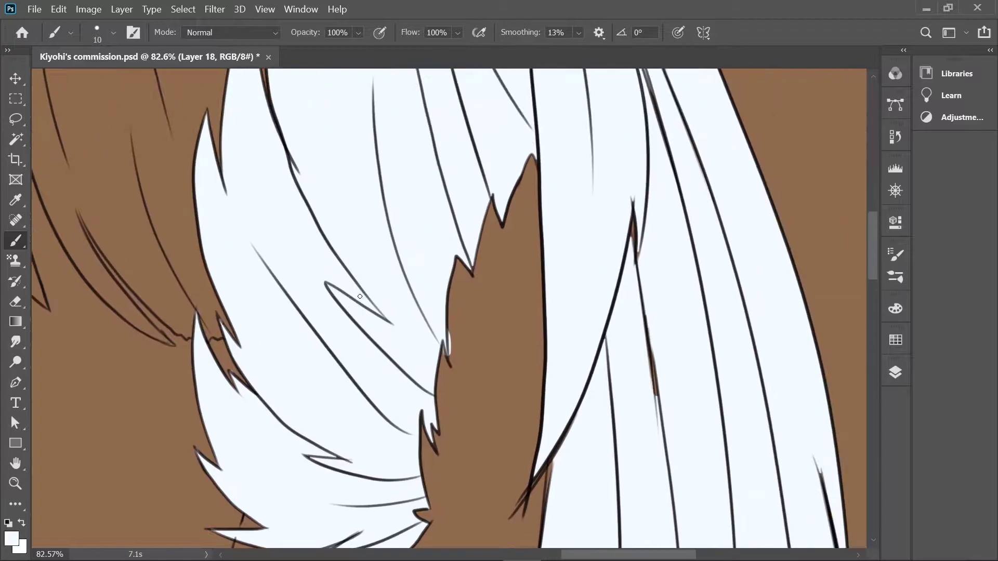
# - Fill the remaining gaps between the large wings' feathers and at their crossing lower tips, using up to a 40 px brush
pyautogui.moveTo(720, 406)
pyautogui.mouseDown()
pyautogui.moveTo(758, 182)
pyautogui.moveTo(724, 254)
pyautogui.mouseUp()
pyautogui.moveTo(787, 393)
pyautogui.mouseDown()
pyautogui.moveTo(477, 251)
pyautogui.moveTo(779, 214)
pyautogui.moveTo(628, 301)
pyautogui.mouseUp()
pyautogui.press('e')
pyautogui.press('b')
pyautogui.moveTo(530, 156)
pyautogui.mouseDown()
pyautogui.moveTo(548, 200)
pyautogui.moveTo(466, 377)
pyautogui.moveTo(493, 494)
pyautogui.moveTo(576, 399)
pyautogui.moveTo(495, 314)
pyautogui.moveTo(785, 133)
pyautogui.mouseUp()
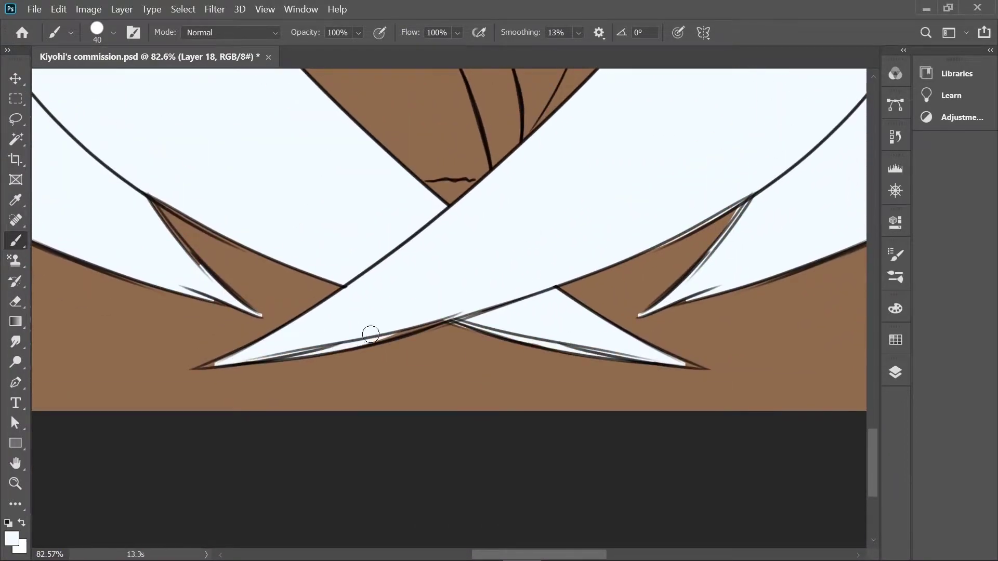
pyautogui.moveTo(160, 168)
pyautogui.mouseDown()
pyautogui.moveTo(541, 423)
pyautogui.moveTo(483, 431)
pyautogui.moveTo(387, 290)
pyautogui.moveTo(255, 456)
pyautogui.moveTo(283, 363)
pyautogui.moveTo(341, 396)
pyautogui.moveTo(300, 379)
pyautogui.moveTo(391, 268)
pyautogui.moveTo(374, 468)
pyautogui.moveTo(408, 319)
pyautogui.moveTo(568, 196)
pyautogui.moveTo(336, 186)
pyautogui.moveTo(402, 309)
pyautogui.mouseUp()
# - Erase the colour spilling past the large wings' lower feather tips, enlarging the eraser to 25 px
pyautogui.press('e')
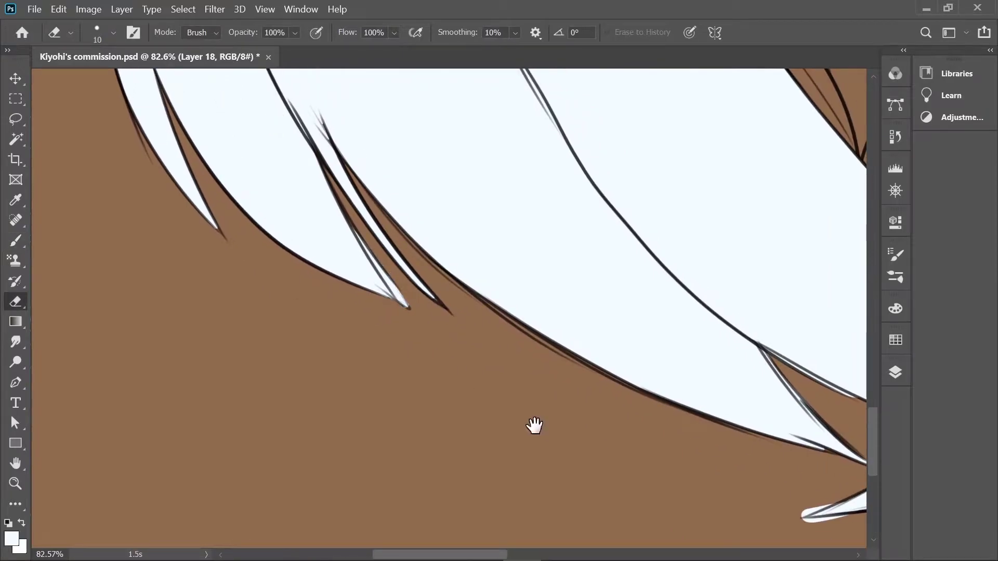
pyautogui.moveTo(552, 430); pyautogui.dragTo(250, 338)
pyautogui.press(']')
pyautogui.press(']')
pyautogui.press(']')
pyautogui.scroll(-6, 676, 388)
pyautogui.scroll(1, 481, 306)
pyautogui.scroll(-1, 481, 307)
# - Show the hair and skin fills again and sample the palette's indigo as the foreground colour
pyautogui.click(895, 373)
pyautogui.click(696, 461)
pyautogui.click(696, 493)
pyautogui.scroll(2, 551, 311)
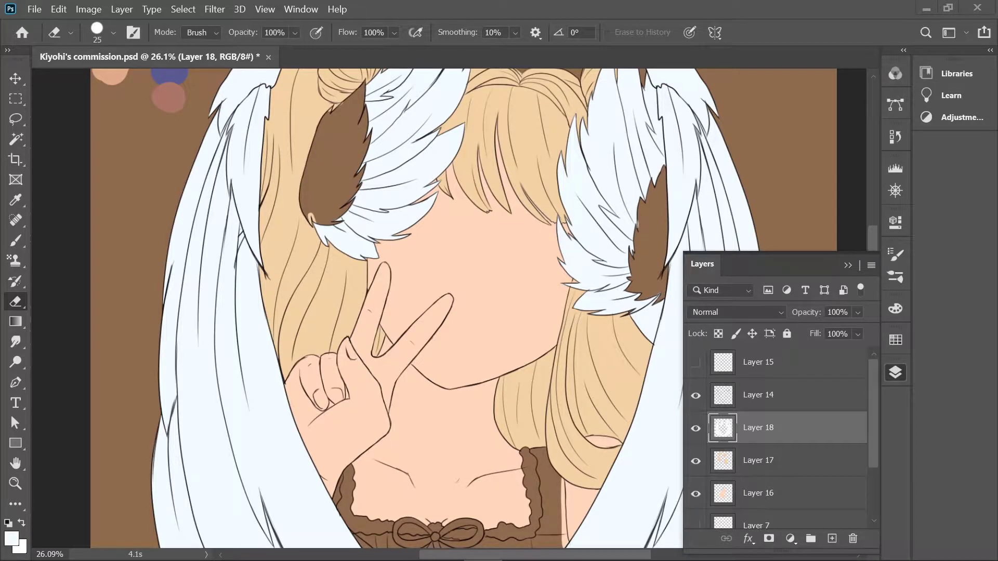
pyautogui.scroll(3, 447, 260)
pyautogui.press('i')
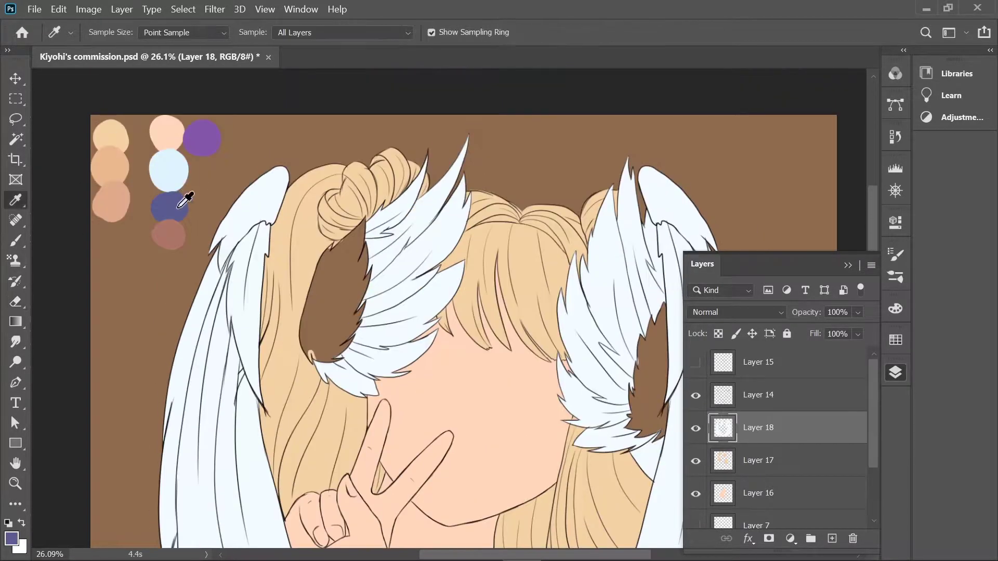
pyautogui.click(188, 207)
# - Isolate the line art on Layer 14 and select the inner patches of both head wings with the Magic Wand
pyautogui.click(759, 395)
pyautogui.keyDown('alt'); pyautogui.click(696, 395); pyautogui.keyUp('alt')
pyautogui.click(895, 372)
pyautogui.press('w')
pyautogui.click(335, 291)
pyautogui.keyDown('shift'); pyautogui.click(668, 367); pyautogui.keyUp('shift')
# - Make the wing fill on Layer 18 visible and active, fill the selected inner patches with indigo and deselect
pyautogui.scroll(3, 668, 366)
pyautogui.click(122, 9)
pyautogui.press('Escape')
pyautogui.click(183, 9)
pyautogui.click(933, 403)
pyautogui.click(894, 372)
pyautogui.click(696, 428)
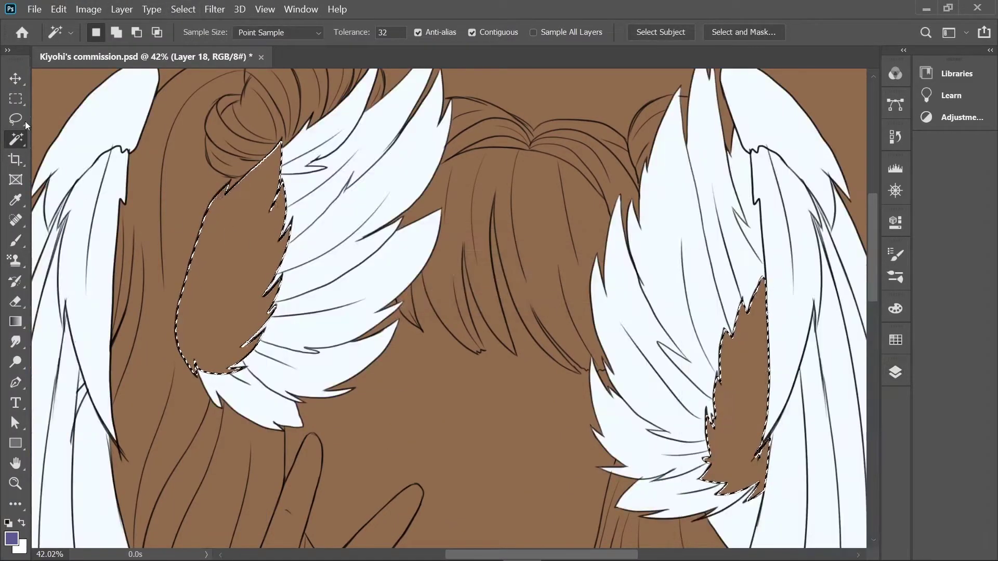
pyautogui.hotkey('shift', 'F5')
pyautogui.press('Return')
pyautogui.hotkey('ctrl', 'd')
pyautogui.scroll(-5, 446, 312)
# - Show the colour layers again and add a new layer directly above the skin fill on Layer 16
pyautogui.click(895, 372)
pyautogui.keyDown('alt'); pyautogui.click(696, 428); pyautogui.keyUp('alt')
pyautogui.scroll(-1, 780, 426)
pyautogui.click(718, 421)
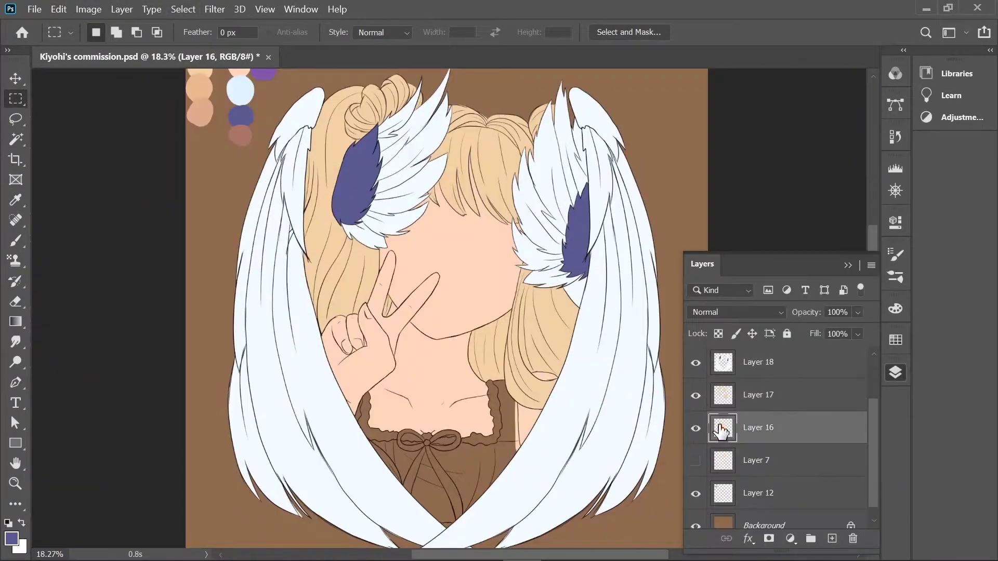
# - Paint blonde into the missed hair strand beside the bodice on Layer 17 with a 40 px brush
pyautogui.click(759, 395)
pyautogui.press('b')
pyautogui.scroll(5, 447, 359)
pyautogui.moveTo(430, 336); pyautogui.dragTo(450, 363)
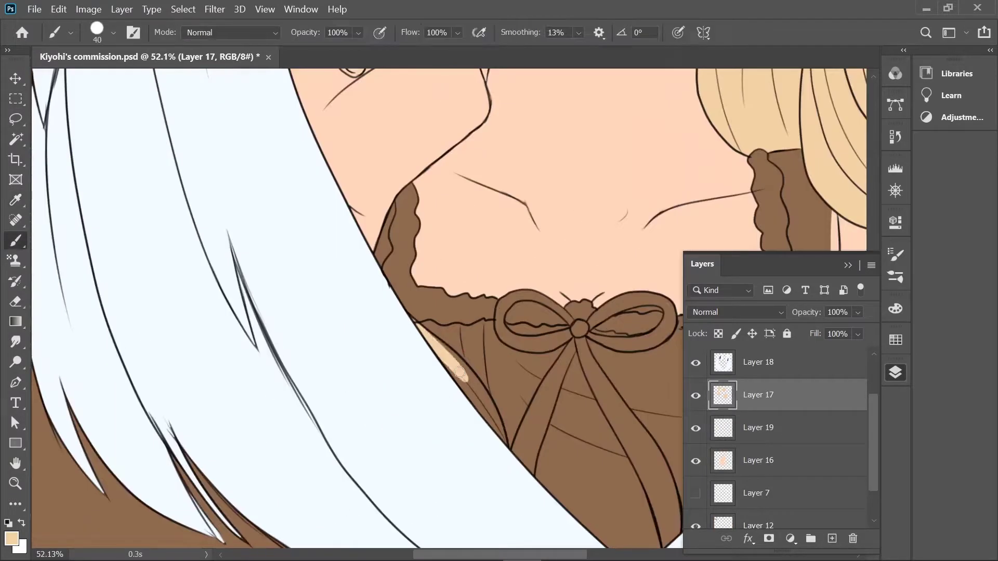
# - Paint the dress bodice light blue on Layer 19, enlarging the brush for the wide areas
pyautogui.click(759, 428)
pyautogui.click(895, 372)
pyautogui.moveTo(457, 313)
pyautogui.mouseDown()
pyautogui.moveTo(360, 339)
pyautogui.moveTo(603, 130)
pyautogui.moveTo(660, 234)
pyautogui.mouseUp()
pyautogui.keyDown('alt'); pyautogui.click(361, 339); pyautogui.keyUp('alt')
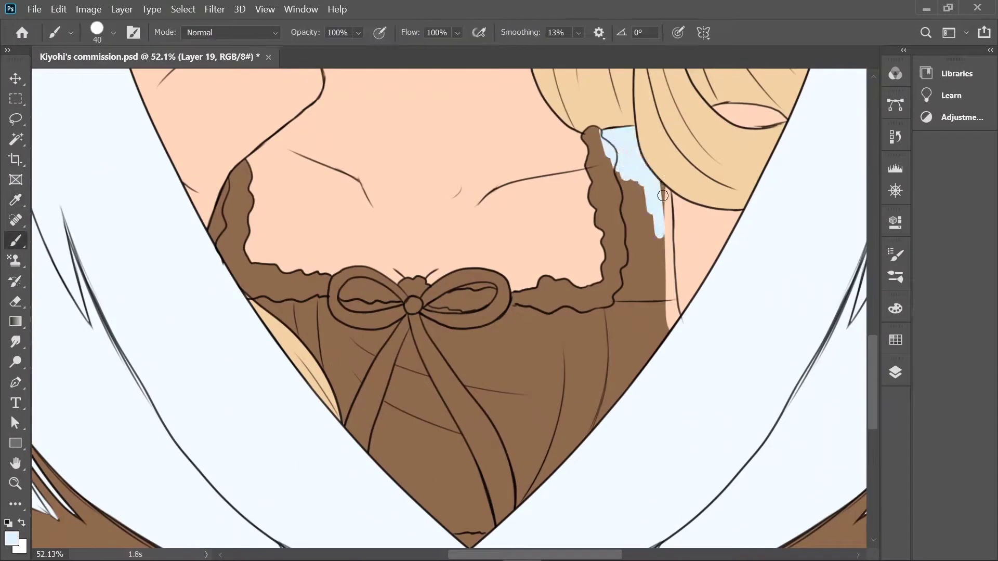
pyautogui.press(']')
pyautogui.press(']')
pyautogui.press(']')
pyautogui.press(']')
pyautogui.moveTo(655, 346)
pyautogui.mouseDown()
pyautogui.moveTo(621, 336)
pyautogui.moveTo(580, 438)
pyautogui.moveTo(527, 446)
pyautogui.moveTo(507, 316)
pyautogui.moveTo(280, 307)
pyautogui.moveTo(378, 464)
pyautogui.moveTo(471, 513)
pyautogui.moveTo(367, 345)
pyautogui.moveTo(404, 352)
pyautogui.moveTo(454, 499)
pyautogui.moveTo(516, 437)
pyautogui.moveTo(397, 328)
pyautogui.moveTo(518, 387)
pyautogui.mouseUp()
# - Set the foreground to a pale pink and paint the bow's centre knot with a smaller 30 px brush
pyautogui.click(11, 538)
pyautogui.click(470, 187)
pyautogui.click(296, 167)
pyautogui.click(602, 160)
pyautogui.press('[')
pyautogui.press('[')
pyautogui.press('[')
pyautogui.press('[')
pyautogui.click(414, 306)
pyautogui.scroll(3, 414, 307)
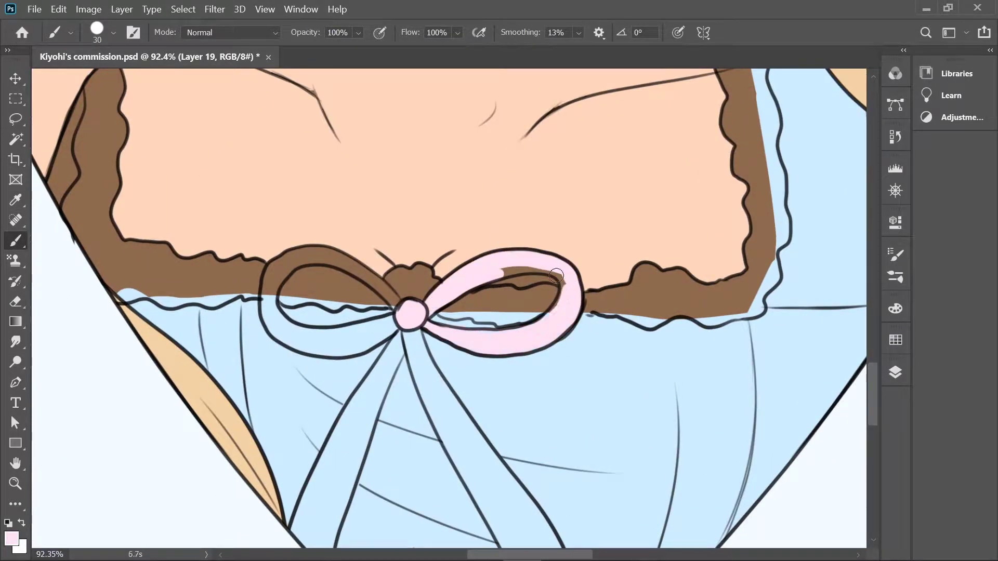
# - Paint both bow loops pale pink and erase the overspill inside them
pyautogui.moveTo(567, 300); pyautogui.dragTo(520, 273)
pyautogui.press('e')
pyautogui.press('b')
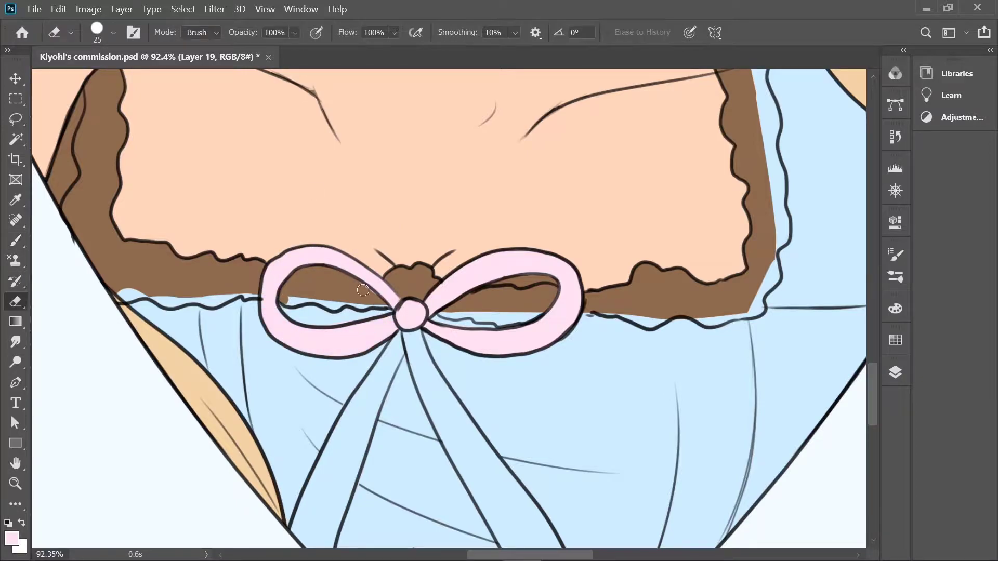
pyautogui.moveTo(429, 391); pyautogui.dragTo(407, 256)
pyautogui.moveTo(425, 302); pyautogui.dragTo(474, 345)
# - Paint the two hanging ribbon tails of the bow pale pink
pyautogui.scroll(-4, 474, 345)
pyautogui.moveTo(455, 278)
pyautogui.mouseDown()
pyautogui.moveTo(509, 337)
pyautogui.moveTo(499, 332)
pyautogui.mouseUp()
pyautogui.scroll(2, 466, 286)
pyautogui.moveTo(404, 155); pyautogui.dragTo(341, 327)
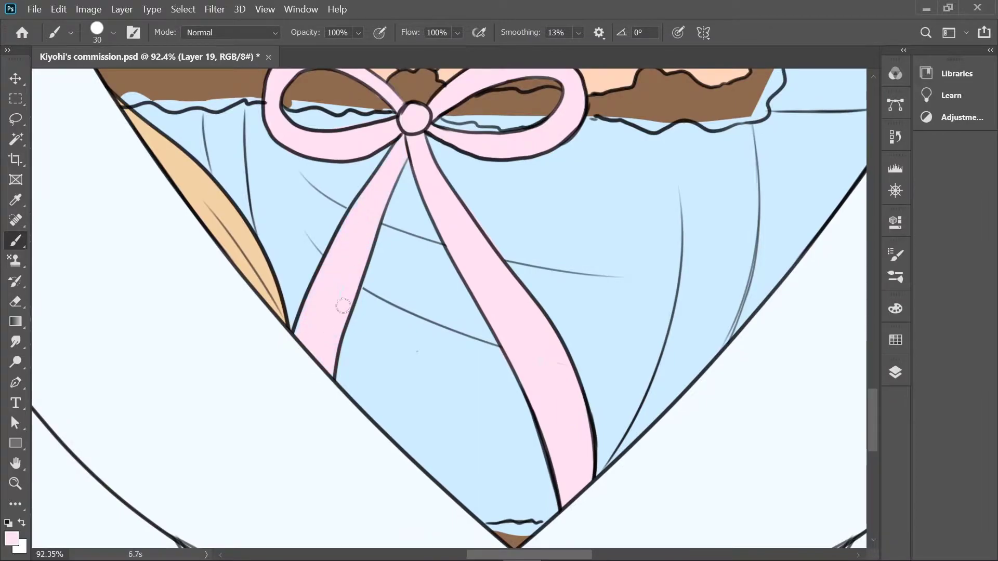
# - Set the foreground to an off-white for the lace trim, try one stroke and undo it
pyautogui.scroll(-3, 305, 352)
pyautogui.click(12, 538)
pyautogui.click(263, 168)
pyautogui.click(606, 158)
pyautogui.scroll(3, 167, 129)
pyautogui.moveTo(283, 148); pyautogui.dragTo(290, 173)
pyautogui.hotkey('ctrl', 'z')
# - Activate line art Layer 14 and select the lace trim sections around the bow with the Magic Wand
pyautogui.click(895, 372)
pyautogui.click(754, 493)
pyautogui.click(895, 372)
pyautogui.press('w')
pyautogui.click(517, 387)
pyautogui.moveTo(858, 413); pyautogui.dragTo(559, 382)
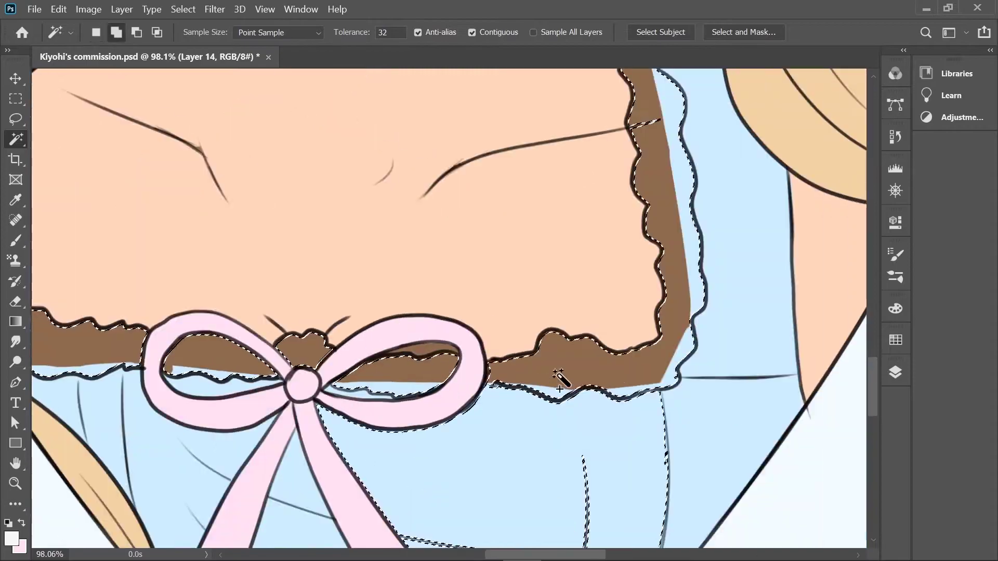
# - Switch to Layer 19, fill the selected lace sections around the bow with off-white and deselect
pyautogui.click(182, 9)
pyautogui.click(894, 372)
pyautogui.click(769, 359)
pyautogui.click(895, 372)
pyautogui.press('m')
pyautogui.rightClick(358, 79)
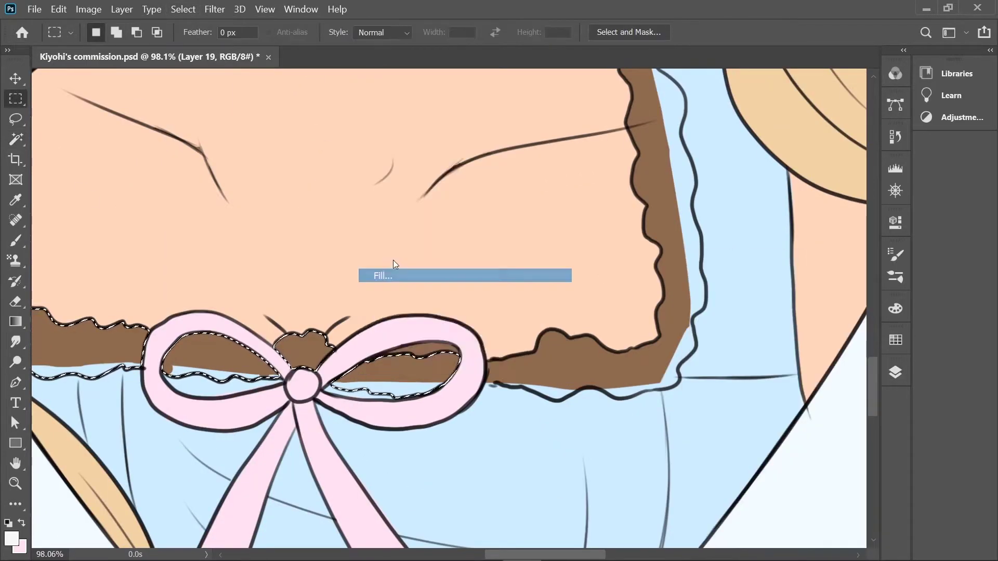
pyautogui.press('Escape')
# - Paint the remaining lace trim along the neckline's side and lower edge off-white with the 30 px brush
pyautogui.scroll(-3, 381, 273)
pyautogui.scroll(4, 502, 383)
pyautogui.press('b')
pyautogui.scroll(2, 547, 235)
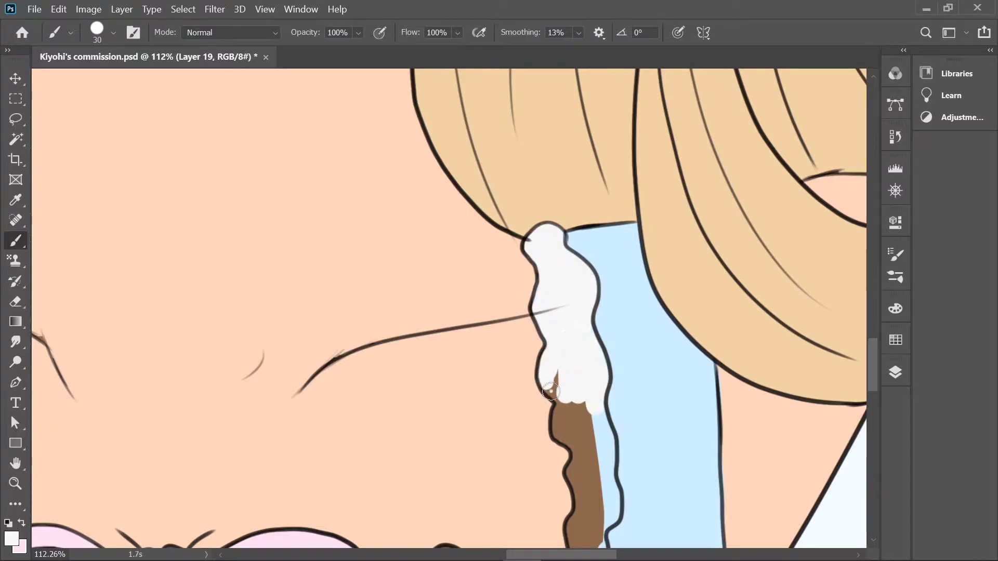
pyautogui.scroll(-3, 607, 464)
pyautogui.moveTo(582, 416); pyautogui.dragTo(606, 368)
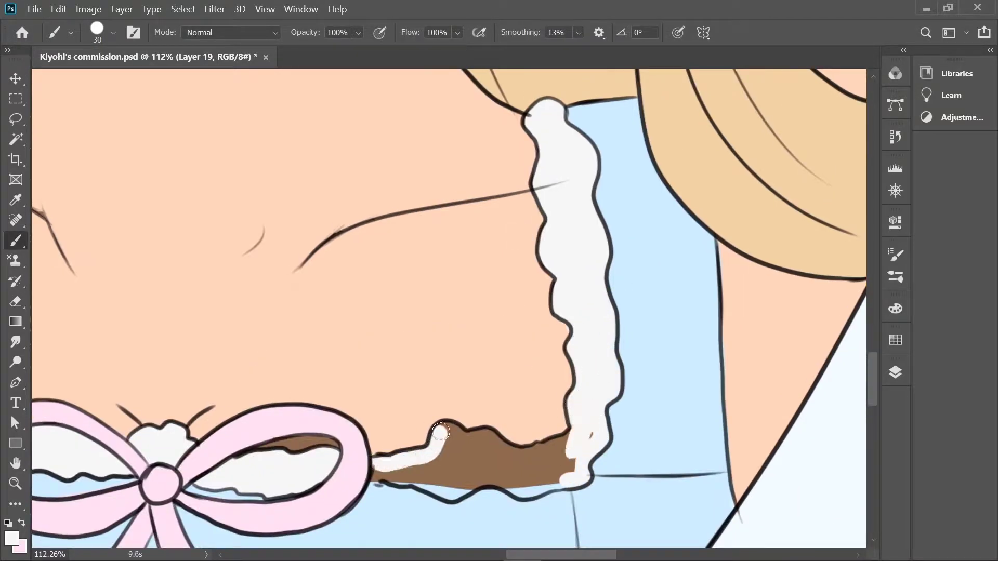
pyautogui.press('e')
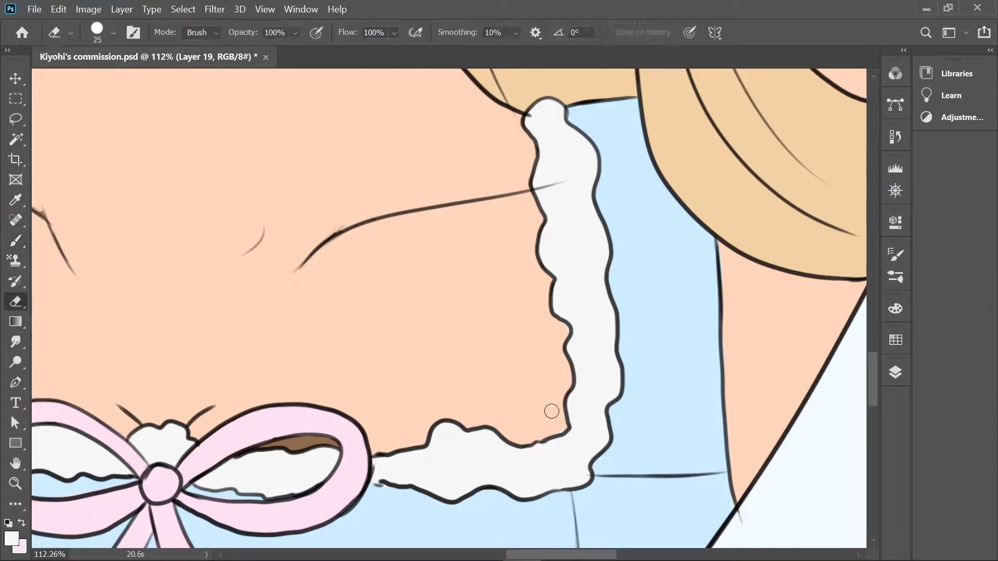
# - Sample the dress's pale blue and clean up the base colour on Layer 19 with the Eraser
pyautogui.scroll(-3, 570, 276)
pyautogui.scroll(-5, 265, 265)
pyautogui.click(895, 372)
pyautogui.click(773, 461)
pyautogui.press('i')
pyautogui.click(758, 427)
pyautogui.scroll(3, 301, 367)
pyautogui.press('e')
pyautogui.moveTo(410, 239); pyautogui.dragTo(393, 309)
pyautogui.scroll(-6, 390, 241)
# - Show and activate Layer 15 with the facial features, and lasso the nose bandage outline
pyautogui.click(895, 372)
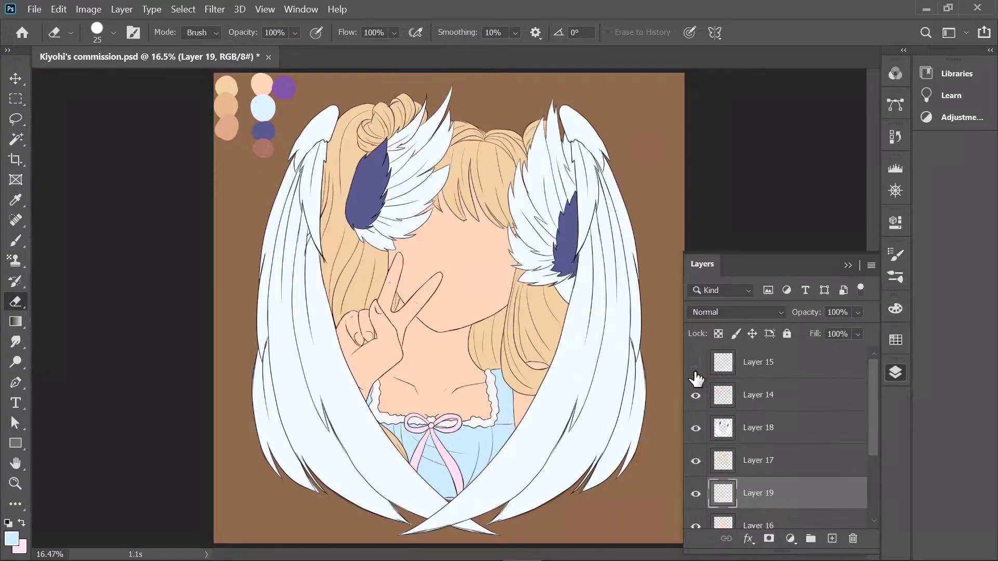
pyautogui.scroll(5, 416, 264)
pyautogui.click(758, 362)
pyautogui.scroll(2, 357, 212)
pyautogui.press('l')
pyautogui.moveTo(357, 211); pyautogui.dragTo(364, 211)
# - Transform the nose bandage to about 112% width and 104% height, rotate it about 5° and reposition it over the nose
pyautogui.hotkey('ctrl', 't')
pyautogui.moveTo(303, 270); pyautogui.dragTo(298, 269)
pyautogui.moveTo(578, 362); pyautogui.dragTo(576, 359)
pyautogui.moveTo(577, 270); pyautogui.dragTo(579, 282)
pyautogui.moveTo(578, 358); pyautogui.dragTo(575, 375)
pyautogui.moveTo(494, 280); pyautogui.dragTo(485, 263)
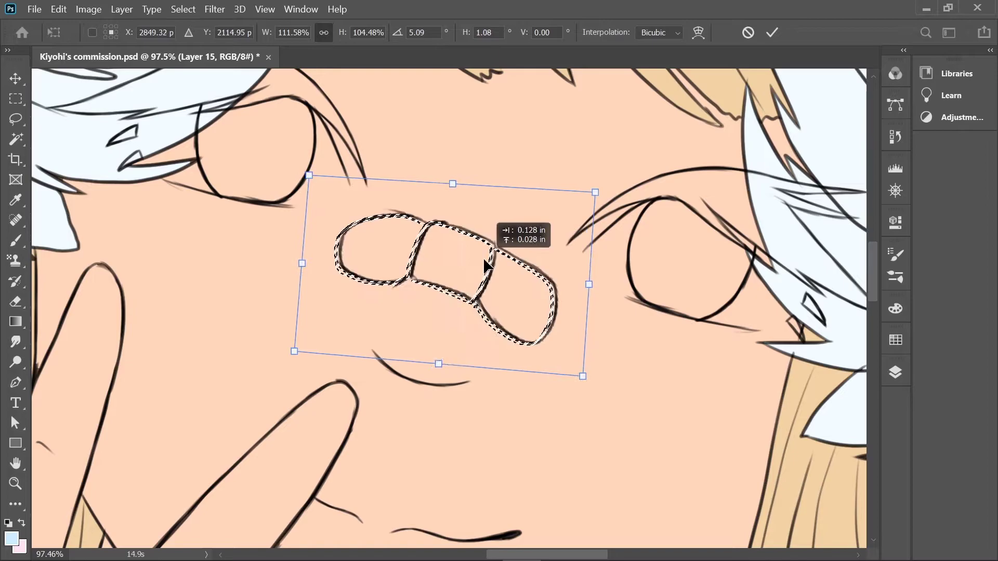
pyautogui.press('Return')
pyautogui.scroll(-5, 502, 198)
pyautogui.scroll(2, 502, 198)
pyautogui.hotkey('ctrl', 't')
pyautogui.press('Return')
pyautogui.scroll(-3, 502, 198)
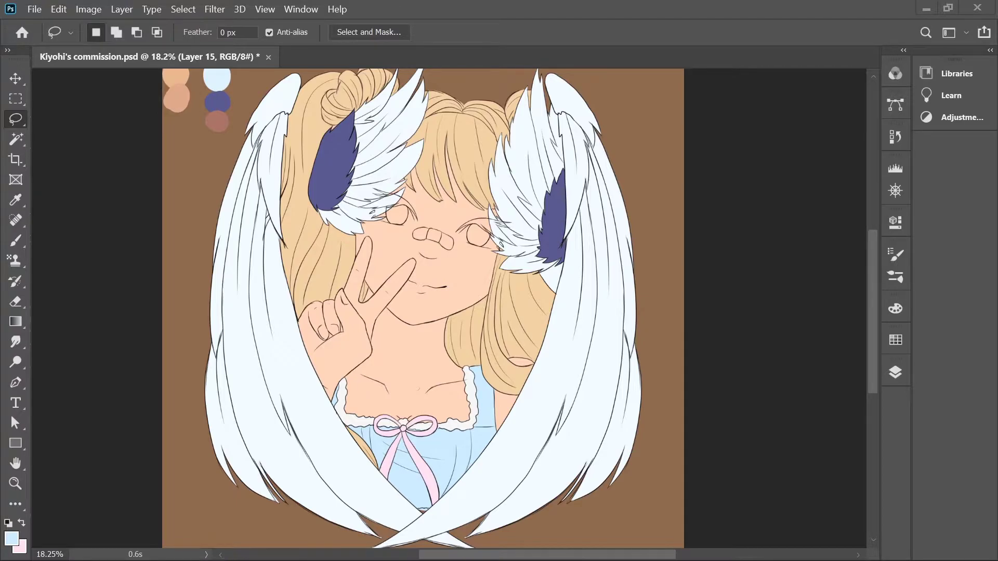
# - Add Layer 20, set the foreground to a dark brown and paint the bandage's middle pad with the 30 px brush
pyautogui.press('b')
pyautogui.click(773, 401)
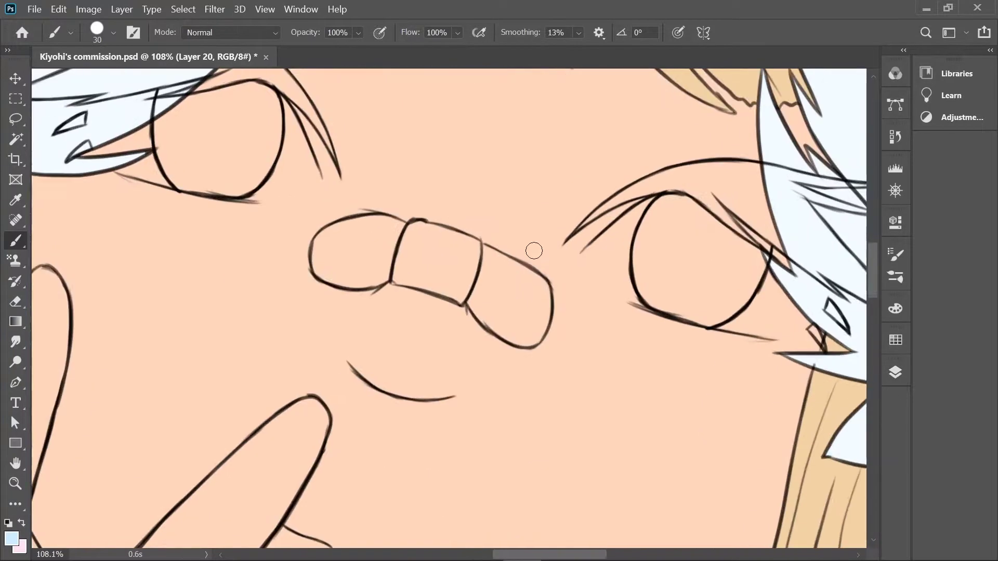
pyautogui.press('i')
pyautogui.click(11, 538)
pyautogui.click(345, 241)
pyautogui.press('Return')
pyautogui.press('b')
pyautogui.moveTo(432, 244); pyautogui.dragTo(457, 270)
pyautogui.moveTo(416, 226)
pyautogui.mouseDown()
pyautogui.moveTo(401, 256)
pyautogui.moveTo(475, 260)
pyautogui.moveTo(473, 247)
pyautogui.moveTo(494, 325)
pyautogui.moveTo(526, 339)
pyautogui.moveTo(507, 265)
pyautogui.moveTo(525, 312)
pyautogui.mouseUp()
# - Set the foreground to a lighter reddish brown and paint the two end sections of the bandage
pyautogui.press('i')
pyautogui.click(12, 537)
pyautogui.click(351, 207)
pyautogui.press('Return')
pyautogui.press('b')
pyautogui.moveTo(408, 207)
pyautogui.mouseDown()
pyautogui.moveTo(343, 283)
pyautogui.moveTo(338, 244)
pyautogui.moveTo(363, 254)
pyautogui.mouseUp()
pyautogui.click(15, 322)
pyautogui.moveTo(333, 156); pyautogui.dragTo(379, 156)
pyautogui.hotkey('ctrl', 'z')
# - Hide Layer 15 and sample the blonde hair colour as the foreground
pyautogui.click(15, 301)
pyautogui.scroll(-8, 449, 308)
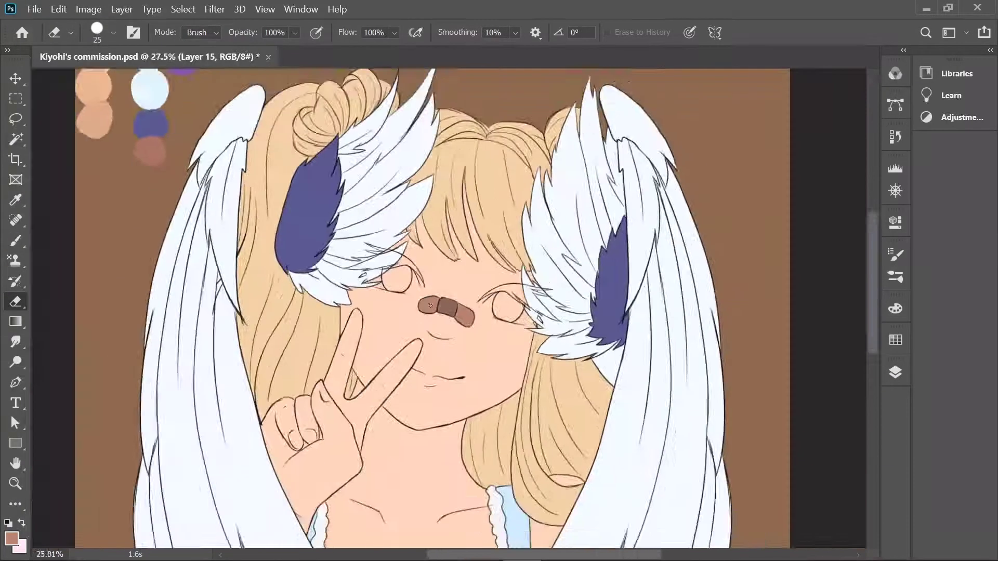
pyautogui.scroll(5, 449, 260)
pyautogui.click(895, 372)
pyautogui.press('i')
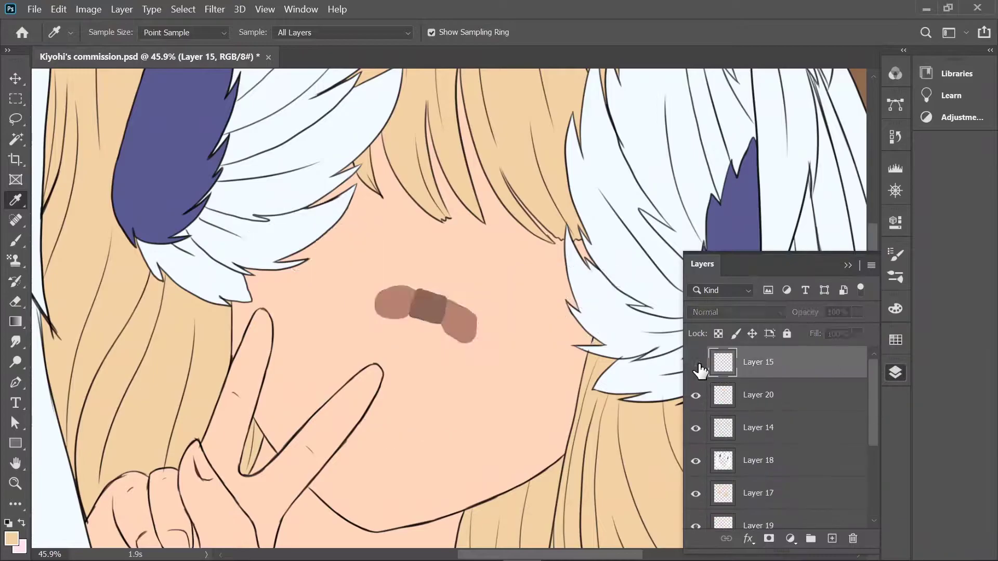
# - Show Layer 15 again, select both upper eyelash shapes with the Magic Wand and expand the selection
pyautogui.click(895, 372)
pyautogui.press('w')
pyautogui.scroll(3, 449, 259)
pyautogui.click(163, 225)
pyautogui.keyDown('shift'); pyautogui.click(670, 275); pyautogui.keyUp('shift')
pyautogui.click(183, 9)
pyautogui.click(584, 267)
# - Activate Layer 20, fill the selected eyelashes with the foreground blonde at 100% opacity and deselect
pyautogui.click(895, 372)
pyautogui.press('i')
pyautogui.hotkey('shift', 'F5')
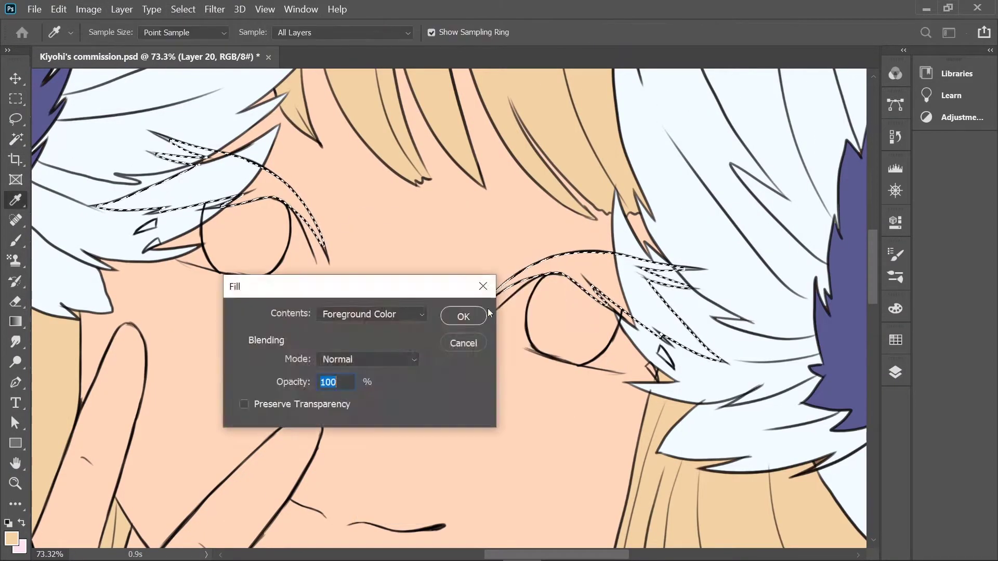
pyautogui.press('Return')
pyautogui.hotkey('ctrl', 'd')
# - Paint the small separate lash pieces at the outer corners of both eyes blonde with the 8 px brush
pyautogui.scroll(4, 356, 205)
pyautogui.press('b')
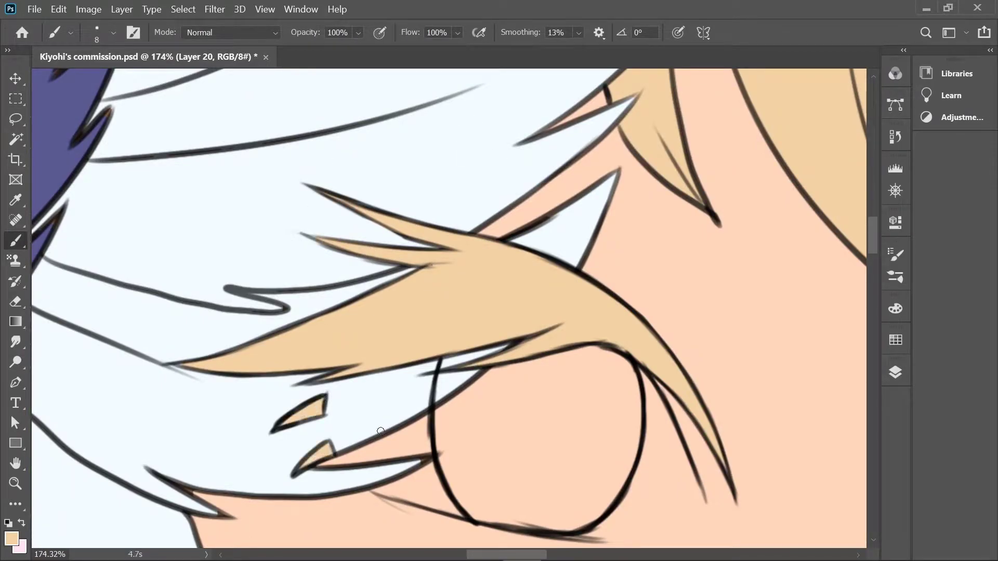
pyautogui.hscroll(5, 381, 431)
pyautogui.moveTo(613, 428); pyautogui.dragTo(625, 437)
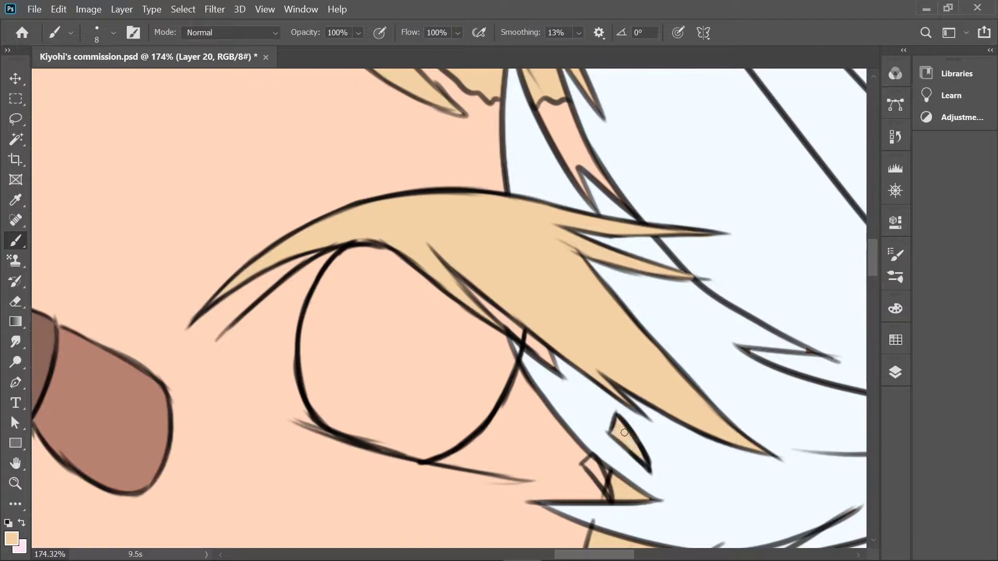
pyautogui.hscroll(-5, 589, 445)
pyautogui.scroll(-8, 482, 232)
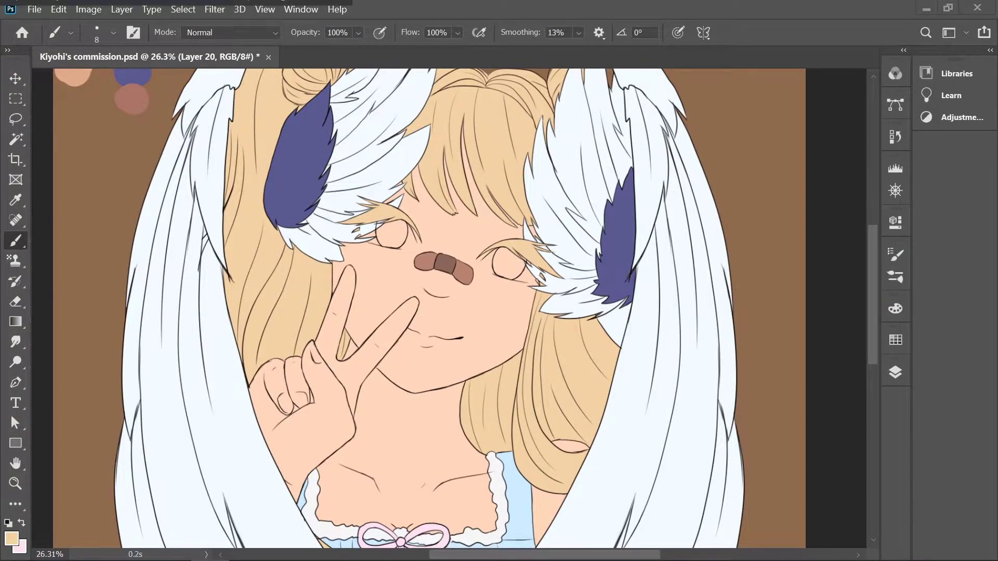
# - Add Layer 21 above the skin's Layer 16 and clip it to that layer
pyautogui.scroll(-2, 525, 72)
pyautogui.click(895, 373)
pyautogui.click(754, 446)
pyautogui.scroll(3, 472, 270)
pyautogui.scroll(2, 478, 265)
# - Set the foreground to a peach deeper than the skin tone and choose the MB Square brush at 40 px
pyautogui.press('i')
pyautogui.click(12, 538)
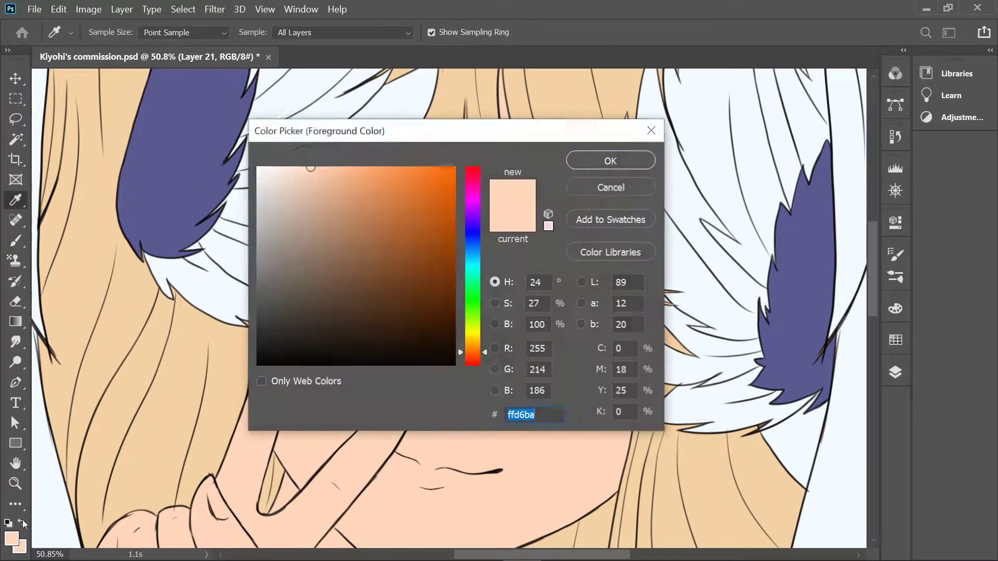
pyautogui.press('Return')
pyautogui.press('b')
pyautogui.click(113, 32)
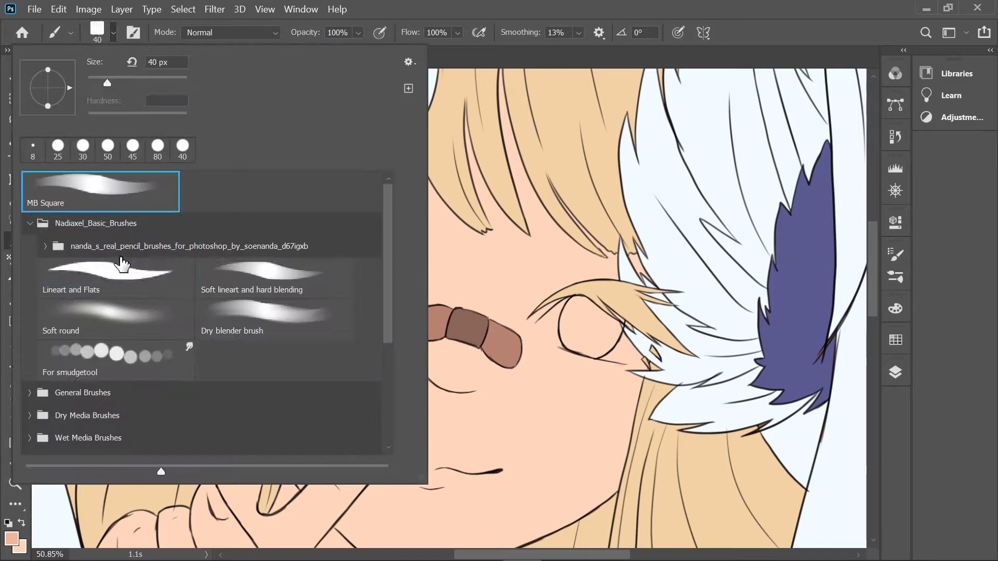
pyautogui.doubleClick(124, 245)
# - Paint deeper peach blush above both eyes, on both cheeks and beneath the nose bandage
pyautogui.moveTo(414, 258); pyautogui.dragTo(382, 218)
pyautogui.moveTo(616, 274); pyautogui.dragTo(560, 287)
pyautogui.moveTo(462, 343); pyautogui.dragTo(452, 377)
pyautogui.moveTo(642, 367); pyautogui.dragTo(575, 379)
pyautogui.moveTo(333, 291); pyautogui.dragTo(283, 304)
# - Paint deeper peach blush on the thumb tip and the tips of the two raised fingers
pyautogui.scroll(-5, 345, 423)
pyautogui.moveTo(214, 229)
pyautogui.mouseDown()
pyautogui.moveTo(236, 271)
pyautogui.moveTo(205, 275)
pyautogui.mouseUp()
pyautogui.moveTo(291, 88)
pyautogui.mouseDown()
pyautogui.moveTo(285, 135)
pyautogui.moveTo(259, 145)
pyautogui.mouseUp()
pyautogui.moveTo(416, 140); pyautogui.dragTo(364, 187)
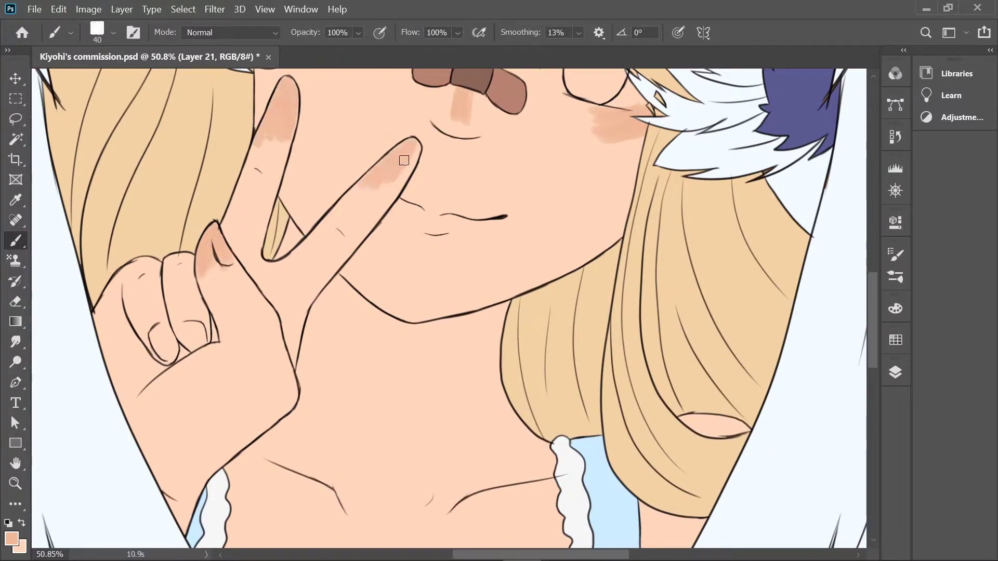
# - Paint deeper peach shading along both collarbones and on the curled fingertips
pyautogui.scroll(-5, 364, 260)
pyautogui.moveTo(585, 293); pyautogui.dragTo(478, 329)
pyautogui.moveTo(280, 278); pyautogui.dragTo(355, 326)
pyautogui.scroll(5, 340, 314)
pyautogui.moveTo(283, 284); pyautogui.dragTo(307, 257)
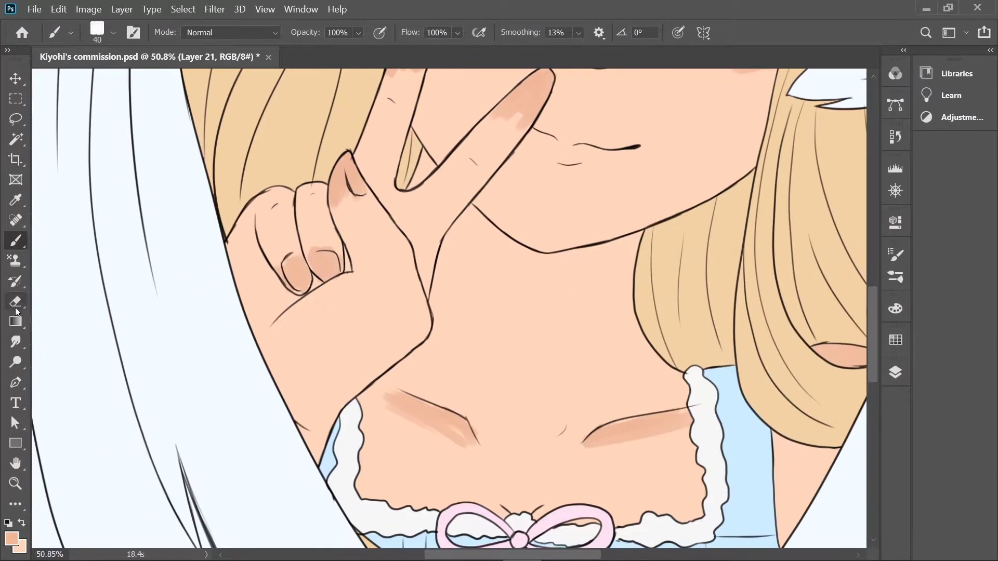
# - Soften the blush on the collarbones, fingers and face with the 80 px Smudge tool at 4% strength
pyautogui.press('r')
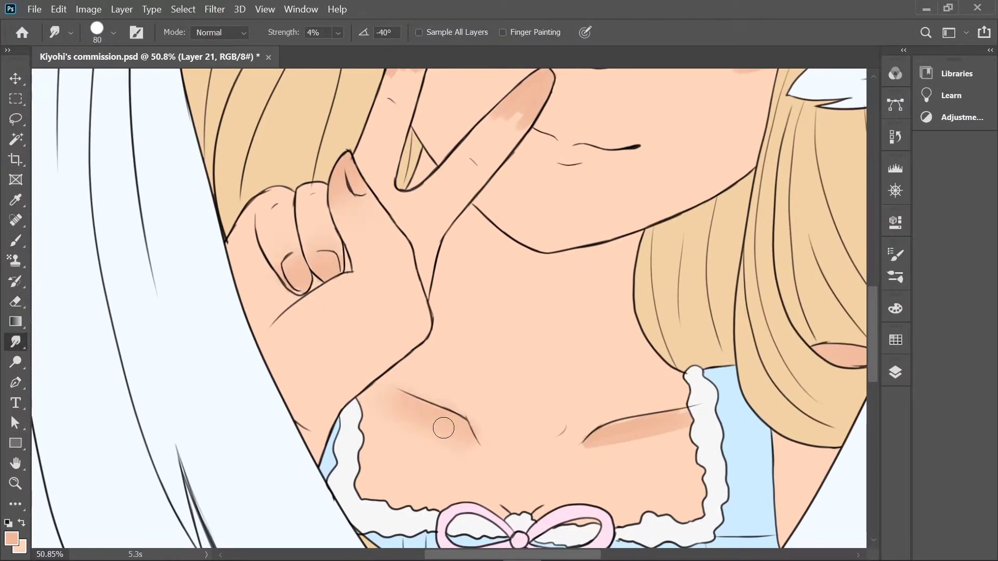
pyautogui.scroll(3, 448, 248)
pyautogui.press('y')
pyautogui.press('r')
pyautogui.scroll(3, 392, 313)
pyautogui.hscroll(1, 392, 313)
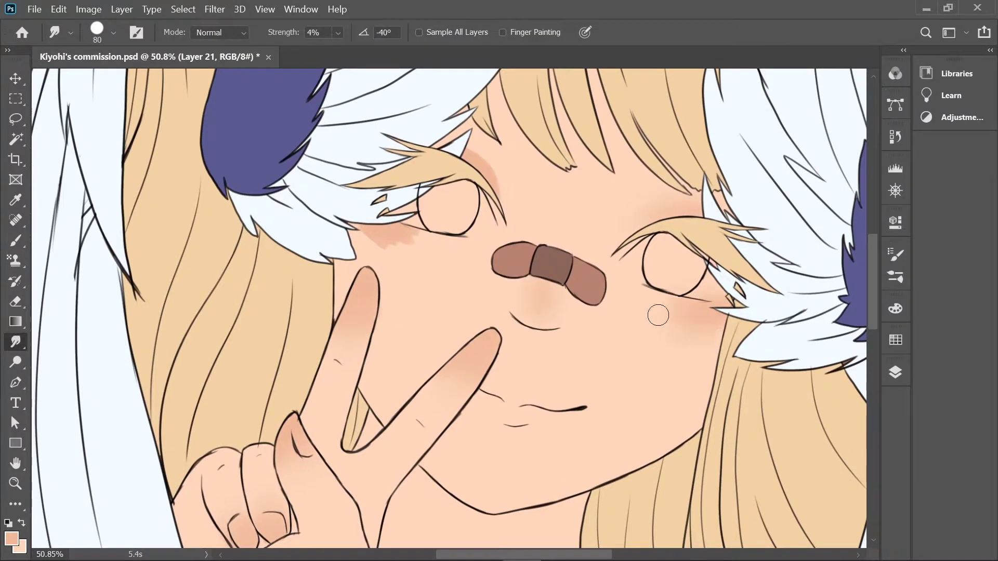
pyautogui.scroll(-4, 415, 273)
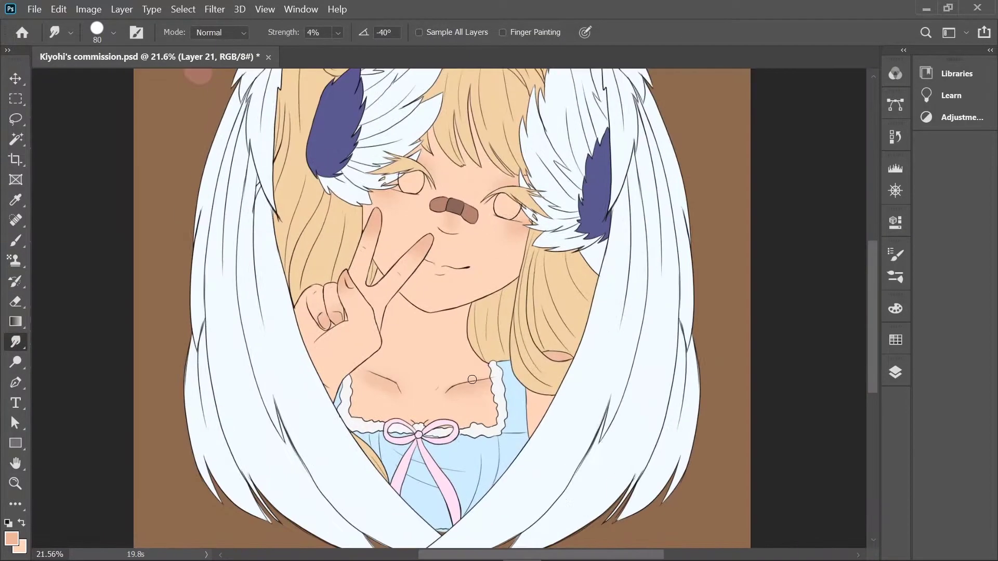
pyautogui.scroll(2, 593, 401)
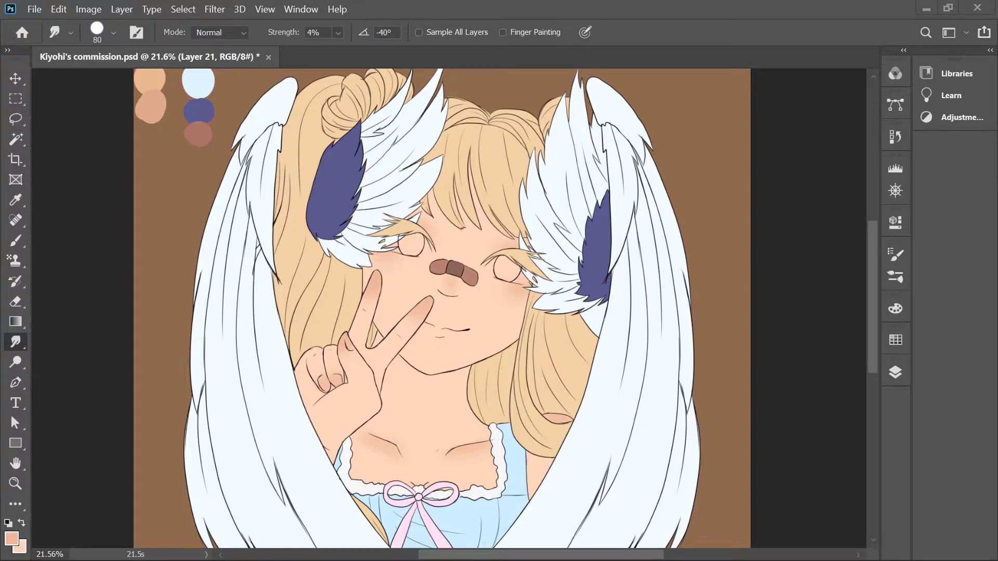
# - Add Layer 22 for the fingernails, clipped above the blush on Layer 21
pyautogui.click(894, 373)
pyautogui.click(768, 474)
pyautogui.scroll(4, 364, 338)
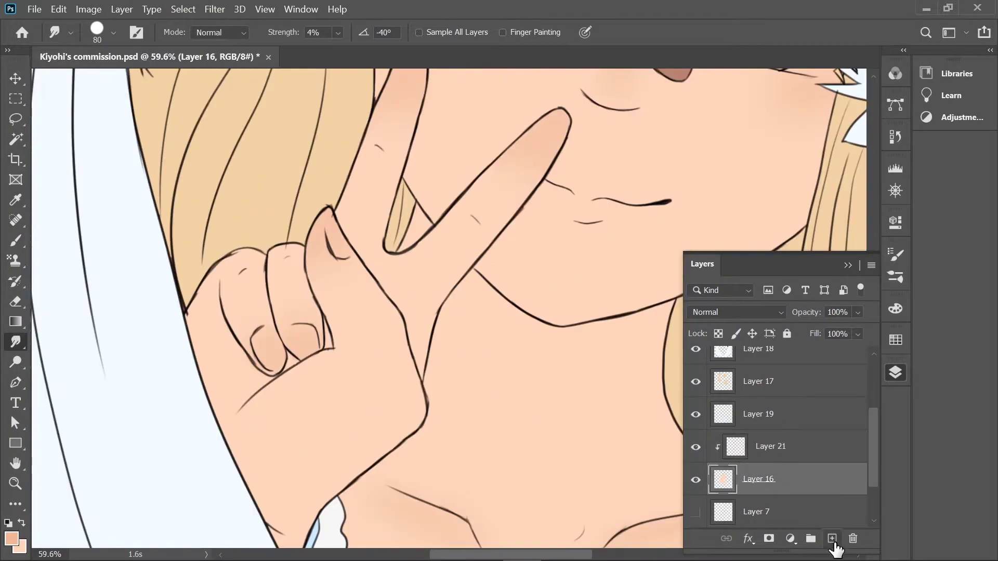
pyautogui.scroll(-1, 482, 256)
# - Set the foreground to white and paint the nails of the thumb and two curled fingers with a 20 px round brush
pyautogui.click(12, 538)
pyautogui.click(606, 160)
pyautogui.press('b')
pyautogui.click(113, 33)
pyautogui.doubleClick(225, 223)
pyautogui.scroll(3, 478, 260)
pyautogui.moveTo(470, 207)
pyautogui.mouseDown()
pyautogui.moveTo(478, 271)
pyautogui.moveTo(471, 231)
pyautogui.mouseUp()
pyautogui.moveTo(397, 403)
pyautogui.mouseDown()
pyautogui.moveTo(433, 406)
pyautogui.moveTo(426, 449)
pyautogui.moveTo(404, 421)
pyautogui.moveTo(331, 419)
pyautogui.moveTo(380, 451)
pyautogui.moveTo(353, 420)
pyautogui.moveTo(364, 442)
pyautogui.mouseUp()
pyautogui.hotkey('ctrl', '0')
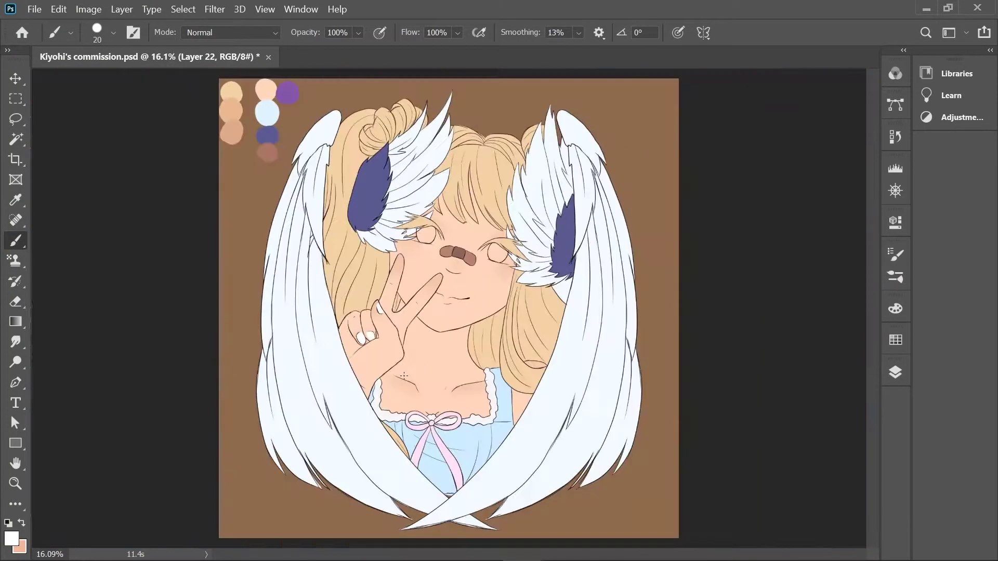
# - Lock the transparent pixels of Layer 22
pyautogui.scroll(5, 412, 312)
pyautogui.scroll(2, 412, 312)
pyautogui.click(895, 372)
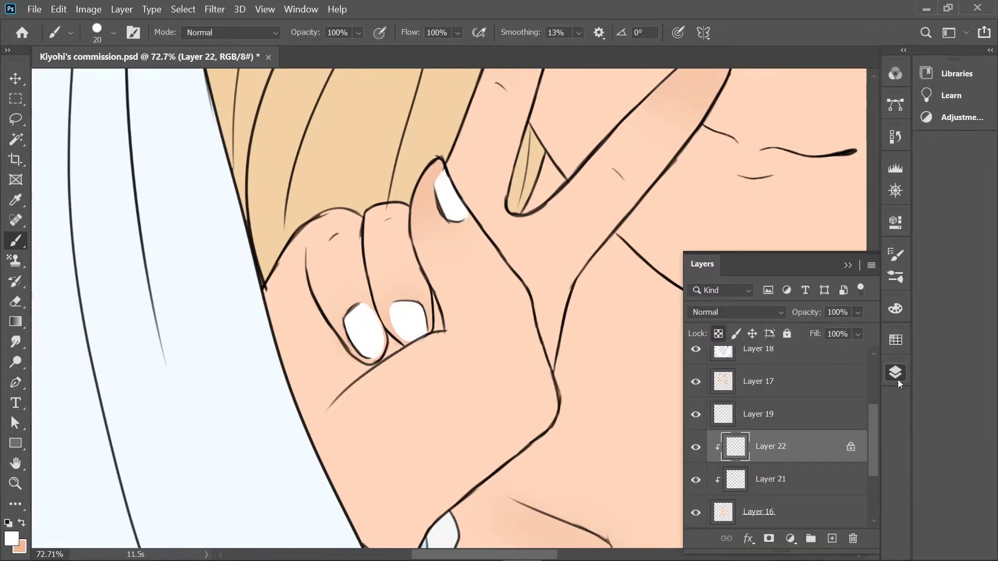
# - Try painting pale yellow marks on the white nails with a 7 px brush
pyautogui.scroll(3, 520, 312)
pyautogui.press('i')
pyautogui.click(12, 538)
pyautogui.click(472, 341)
pyautogui.press('Return')
pyautogui.press('b')
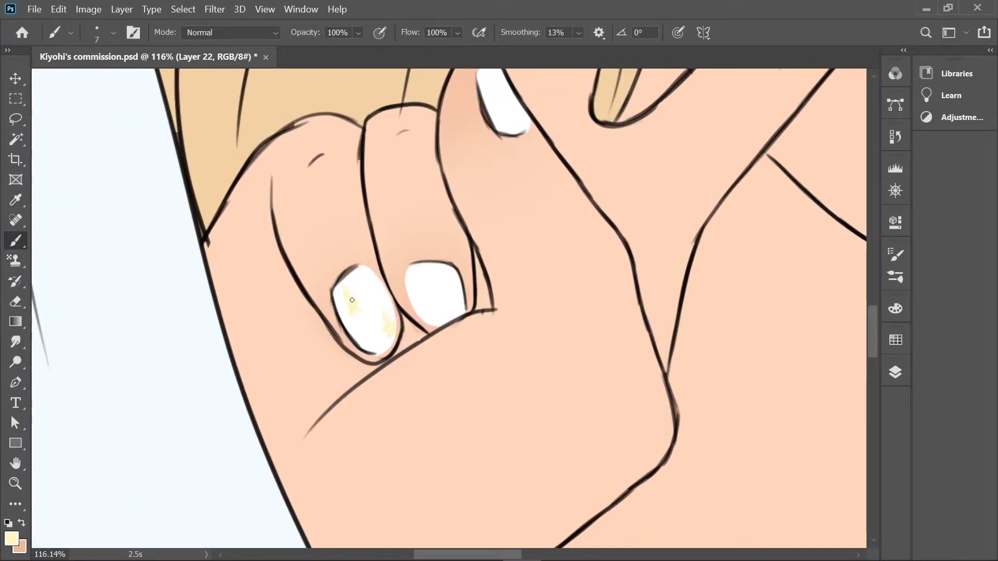
pyautogui.scroll(3, 419, 302)
pyautogui.moveTo(486, 223)
pyautogui.mouseDown()
pyautogui.moveTo(474, 190)
pyautogui.moveTo(491, 236)
pyautogui.mouseUp()
# - Enlarge the brush and paint over the three nails with dark purple and near-black tones
pyautogui.press(']')
pyautogui.press(']')
pyautogui.press(']')
pyautogui.press(']')
pyautogui.press(']')
pyautogui.press(']')
pyautogui.press(']')
pyautogui.press(']')
pyautogui.press(']')
pyautogui.moveTo(340, 421); pyautogui.dragTo(410, 406)
pyautogui.click(11, 538)
pyautogui.click(281, 332)
pyautogui.click(606, 161)
pyautogui.moveTo(463, 182); pyautogui.dragTo(481, 214)
pyautogui.moveTo(416, 405); pyautogui.dragTo(345, 451)
# - Blend the dark nail colours into a gradient with the Smudge tool at 4% strength and reset the colours to default
pyautogui.press('r')
pyautogui.moveTo(333, 410); pyautogui.dragTo(411, 400)
pyautogui.moveTo(468, 187); pyautogui.dragTo(484, 228)
pyautogui.press('b')
pyautogui.press('d')
pyautogui.press('r')
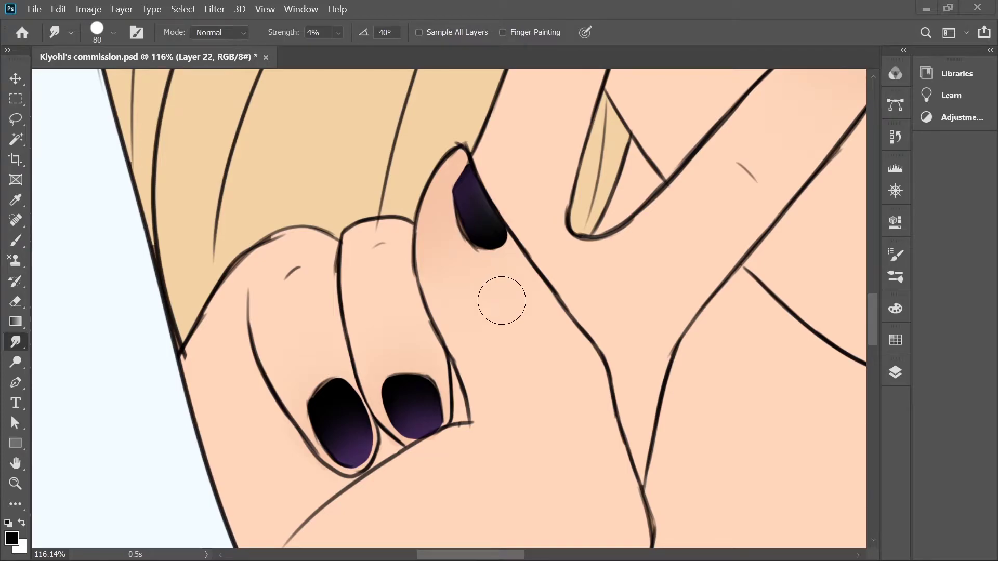
# - Set the foreground to white and draw tiny stars and constellation lines on the three nails with a 4 px brush
pyautogui.scroll(1, 501, 300)
pyautogui.press('x')
pyautogui.click(12, 538)
pyautogui.click(641, 160)
pyautogui.press('b')
pyautogui.click(114, 32)
pyautogui.press('Escape')
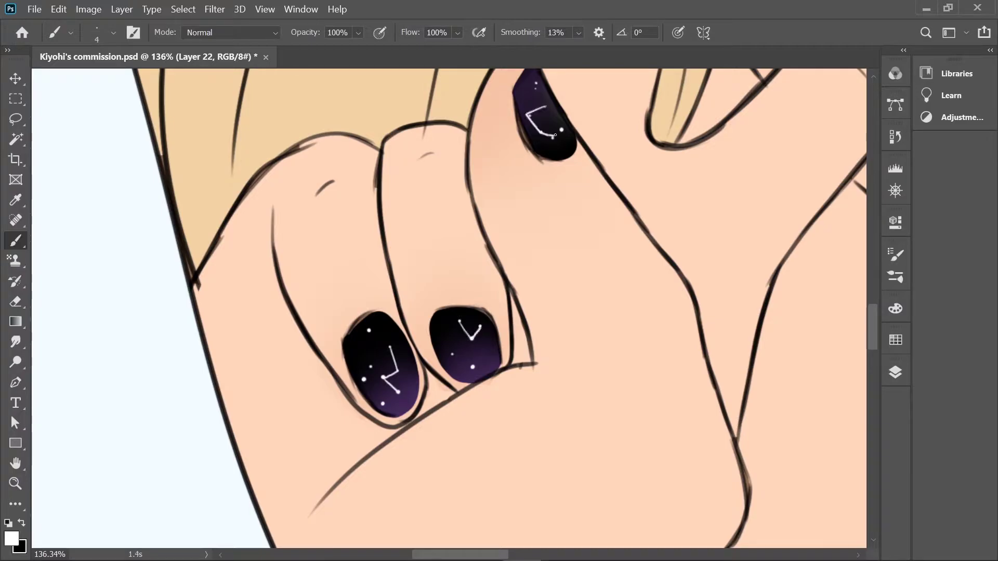
# - Select Layer 21, sample the fingertip's peach tone and deepen the soft blush on the cheeks with a 300 px soft brush
pyautogui.scroll(-5, 564, 119)
pyautogui.scroll(1, 486, 364)
pyautogui.scroll(2, 486, 363)
pyautogui.click(895, 372)
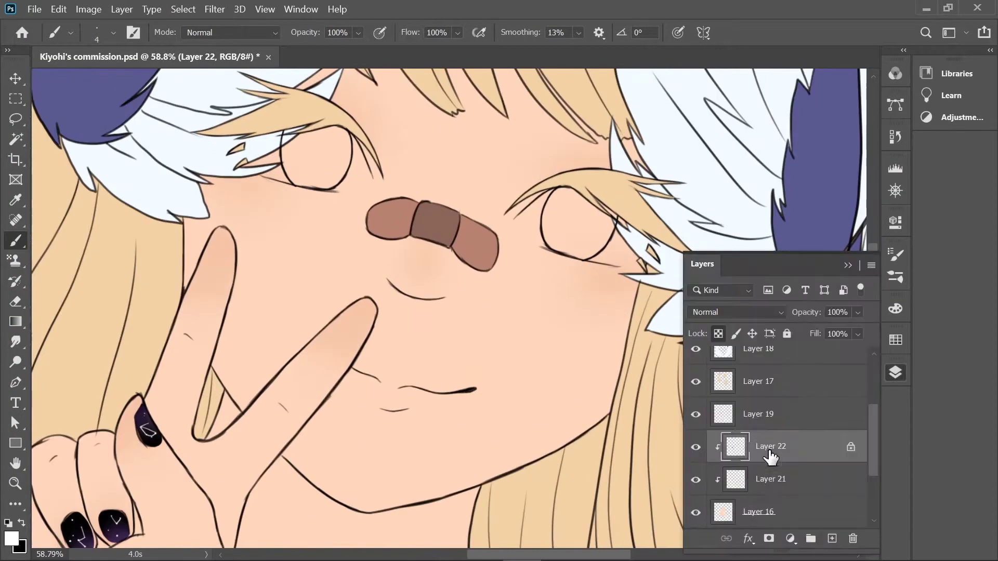
pyautogui.click(764, 445)
pyautogui.click(395, 306)
pyautogui.press('i')
pyautogui.click(227, 258)
pyautogui.press('b')
pyautogui.click(97, 32)
pyautogui.press('Escape')
pyautogui.scroll(-10, 629, 287)
pyautogui.scroll(3, 568, 234)
pyautogui.press('[')
pyautogui.press('[')
pyautogui.hscroll(-6, 412, 367)
pyautogui.scroll(-6, 234, 322)
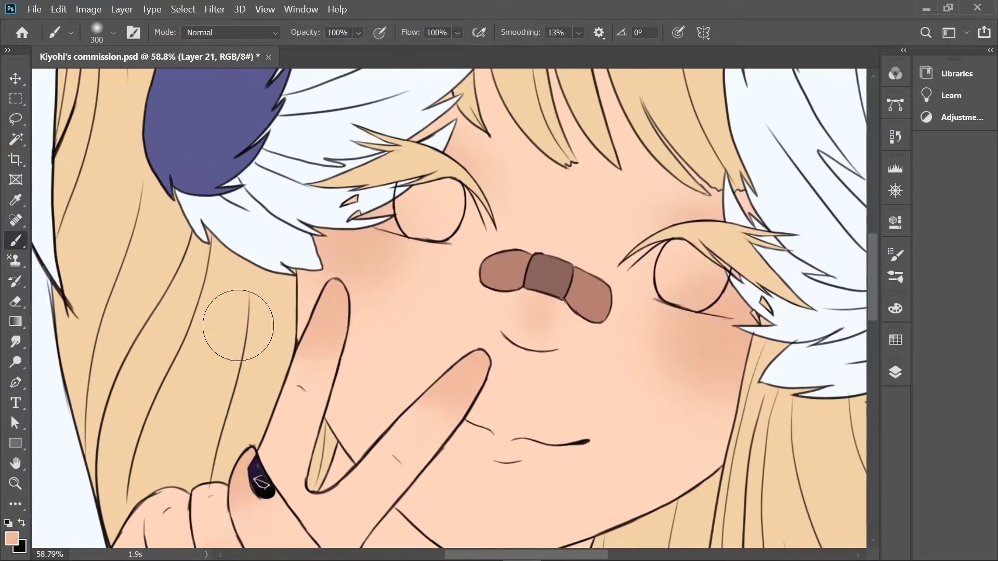
# - Lower the opacity of the skin blush layer to 50%
pyautogui.click(895, 370)
pyautogui.click(764, 307)
pyautogui.press('Escape')
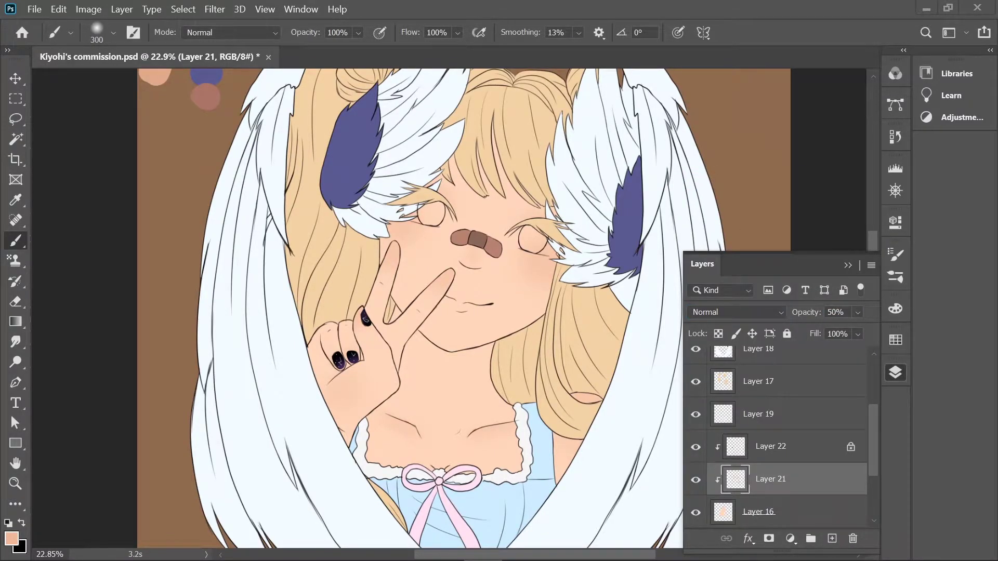
pyautogui.scroll(-3, 410, 306)
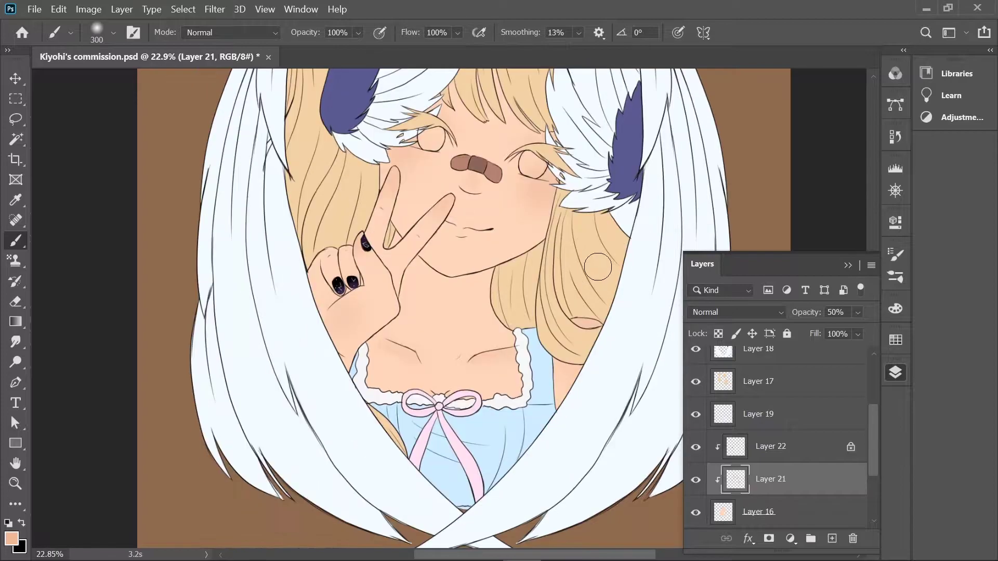
# - Add a new layer clipped to the hair and fill it with an upward linear gradient from peach to blonde
pyautogui.press('i')
pyautogui.hotkey('ctrl', 'shift', 'alt', 'n')
pyautogui.press('F7')
pyautogui.scroll(8, 165, 154)
pyautogui.scroll(-2, 164, 154)
pyautogui.press('b')
pyautogui.press('g')
pyautogui.scroll(-3, 468, 311)
pyautogui.moveTo(471, 435); pyautogui.dragTo(467, 261)
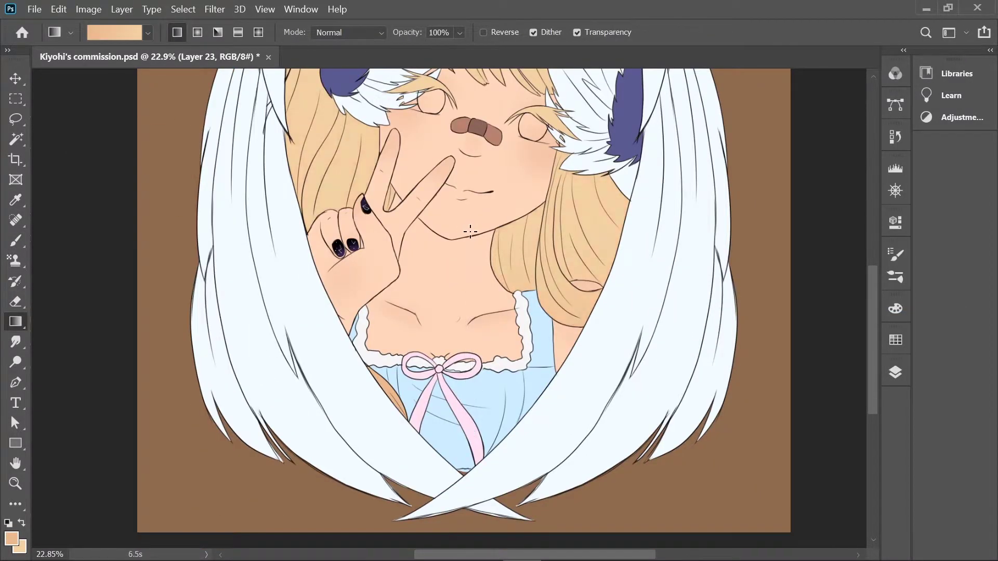
# - Change the gradient's light colour to #ffdfb3 and redraw the hair gradient from the dress up to the nose
pyautogui.scroll(2, 457, 364)
pyautogui.click(11, 538)
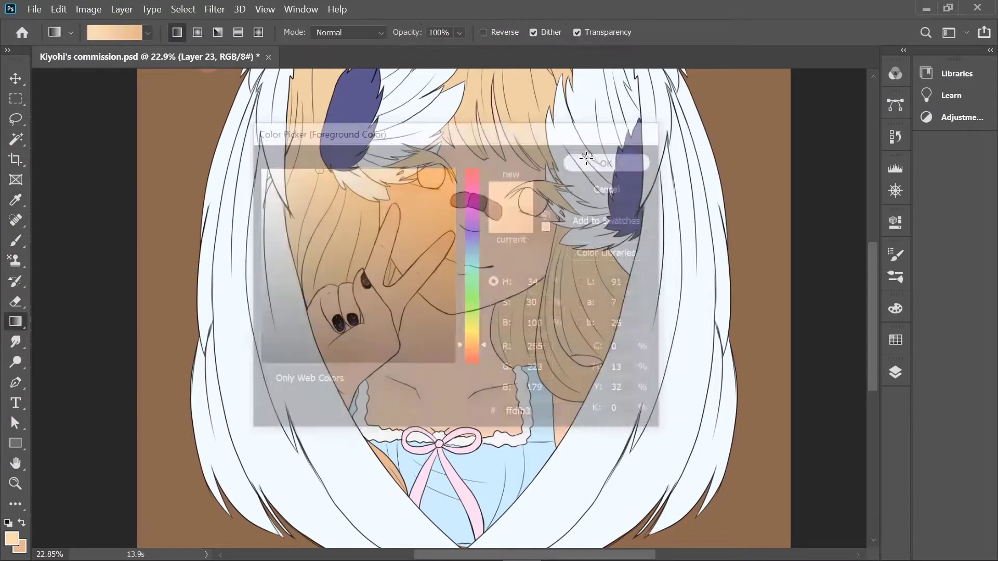
pyautogui.click(610, 160)
pyautogui.scroll(2, 458, 312)
pyautogui.scroll(-2, 458, 312)
pyautogui.moveTo(436, 512)
pyautogui.mouseDown()
pyautogui.moveTo(457, 223)
pyautogui.moveTo(464, 238)
pyautogui.mouseUp()
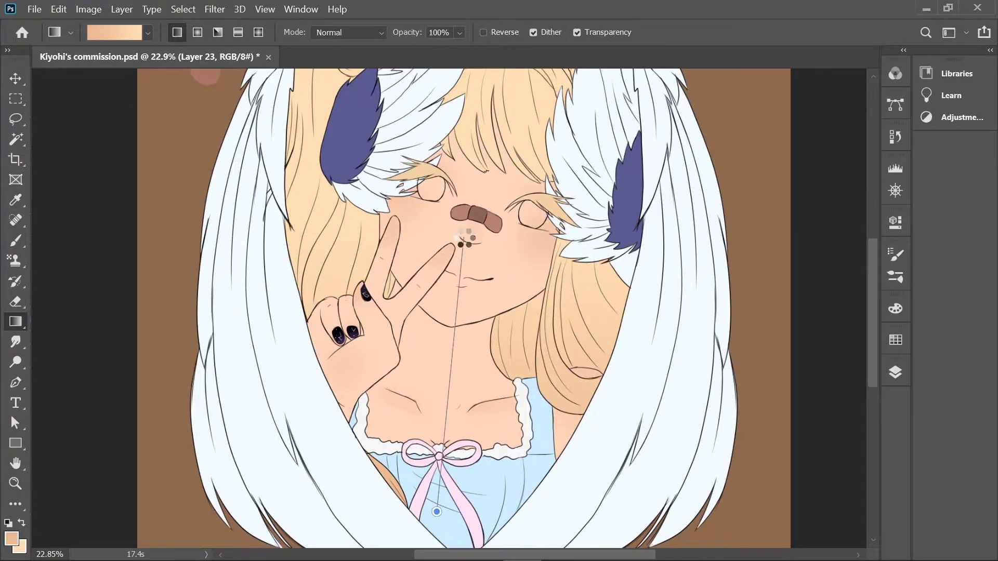
# - Merge the gradient into hair Layer 17 and deepen the lower hair with peach using a 1500 px soft brush
pyautogui.scroll(2, 458, 245)
pyautogui.click(15, 240)
pyautogui.click(895, 372)
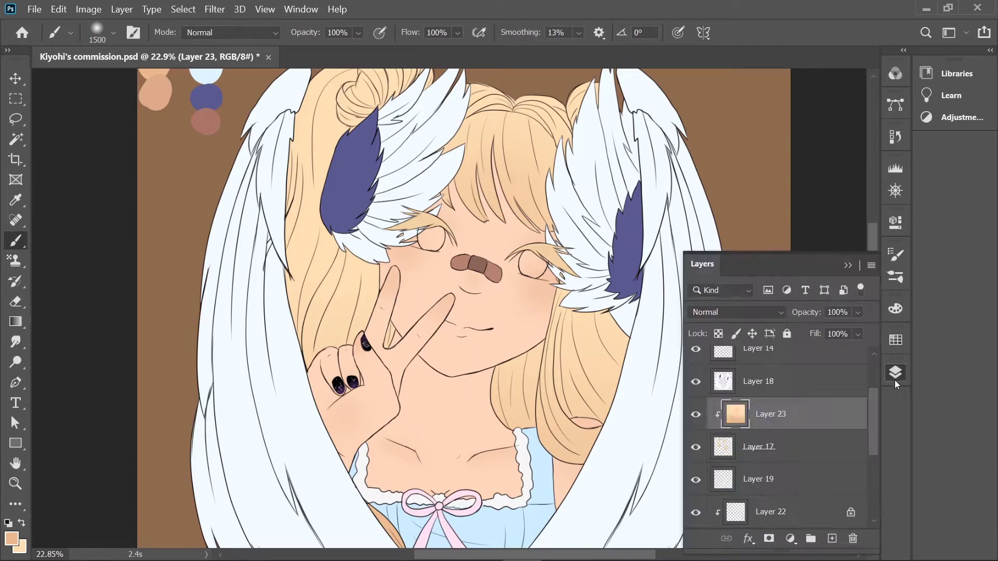
pyautogui.click(769, 381)
pyautogui.scroll(2, 447, 312)
pyautogui.scroll(-3, 457, 312)
pyautogui.scroll(3, 457, 312)
pyautogui.scroll(-3, 457, 311)
pyautogui.click(895, 372)
pyautogui.click(664, 335)
pyautogui.scroll(1, 663, 335)
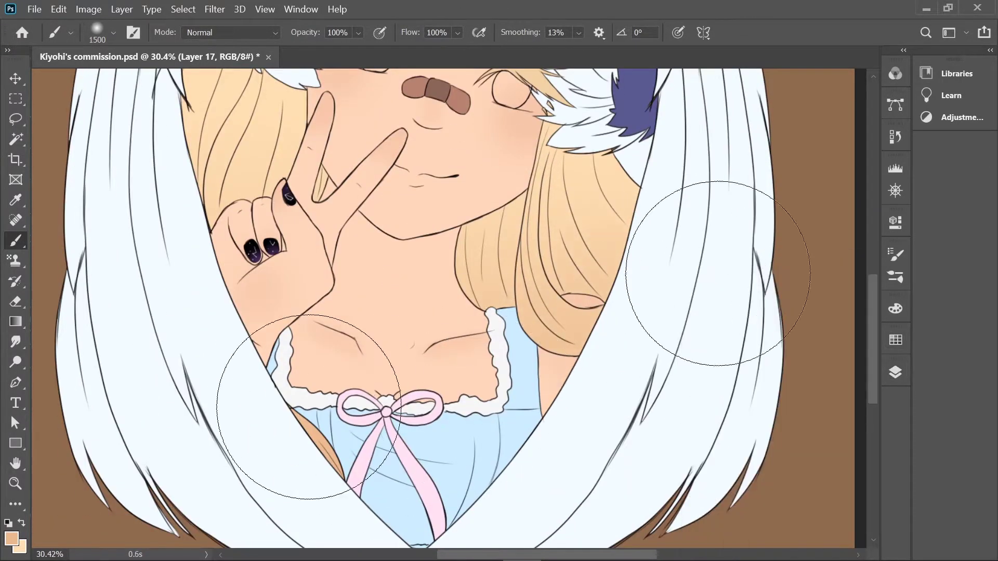
pyautogui.scroll(3, 468, 364)
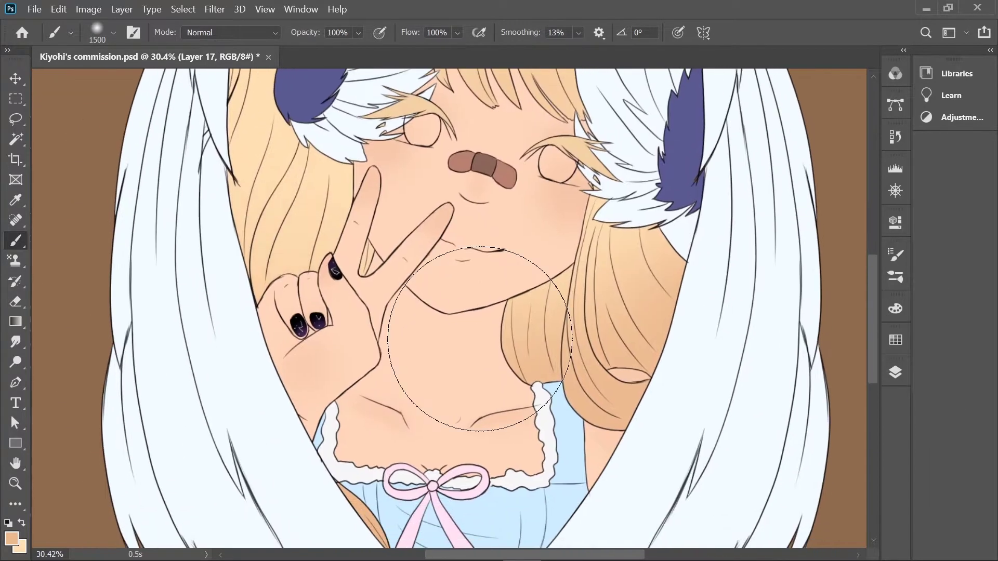
pyautogui.scroll(-4, 433, 420)
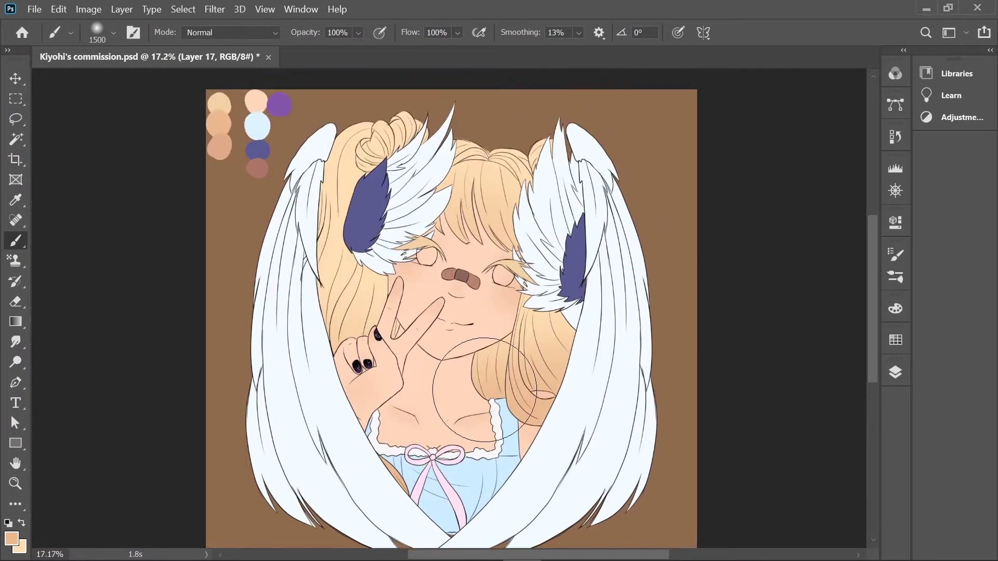
pyautogui.scroll(2, 484, 390)
pyautogui.scroll(-4, 485, 390)
# - Add a new layer clipped to the skin, between the blush layer and the nail layer
pyautogui.click(895, 372)
pyautogui.click(791, 479)
pyautogui.hotkey('alt', ']')
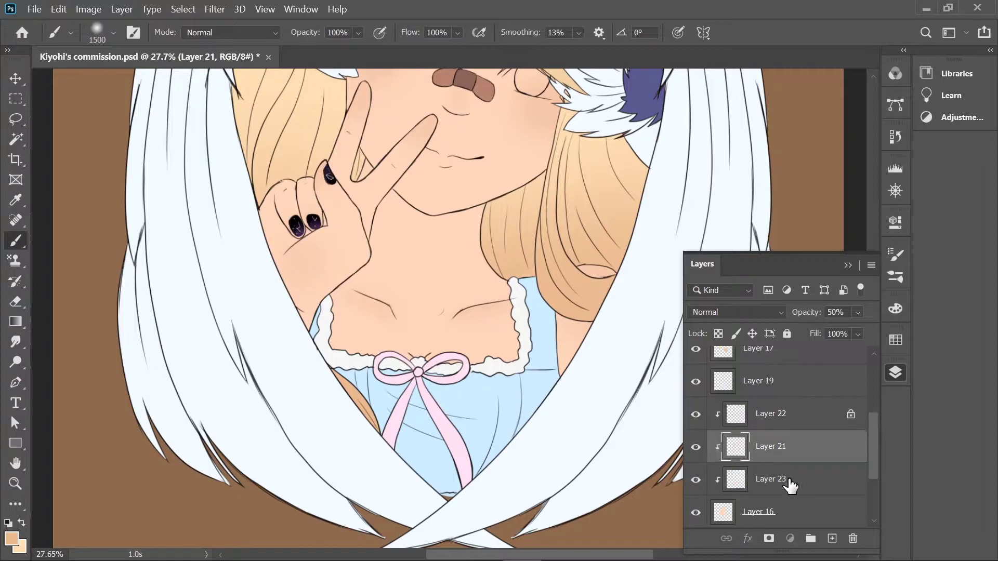
pyautogui.click(791, 486)
pyautogui.click(895, 372)
# - Set the foreground to dark red and paint a soft blush on both cheeks with a large soft brush
pyautogui.scroll(-2, 468, 312)
pyautogui.click(12, 538)
pyautogui.click(641, 161)
pyautogui.scroll(3, 279, 157)
pyautogui.moveTo(279, 157); pyautogui.dragTo(290, 178)
pyautogui.moveTo(587, 203); pyautogui.dragTo(606, 187)
pyautogui.scroll(2, 311, 177)
pyautogui.press('[')
pyautogui.press('[')
pyautogui.press('[')
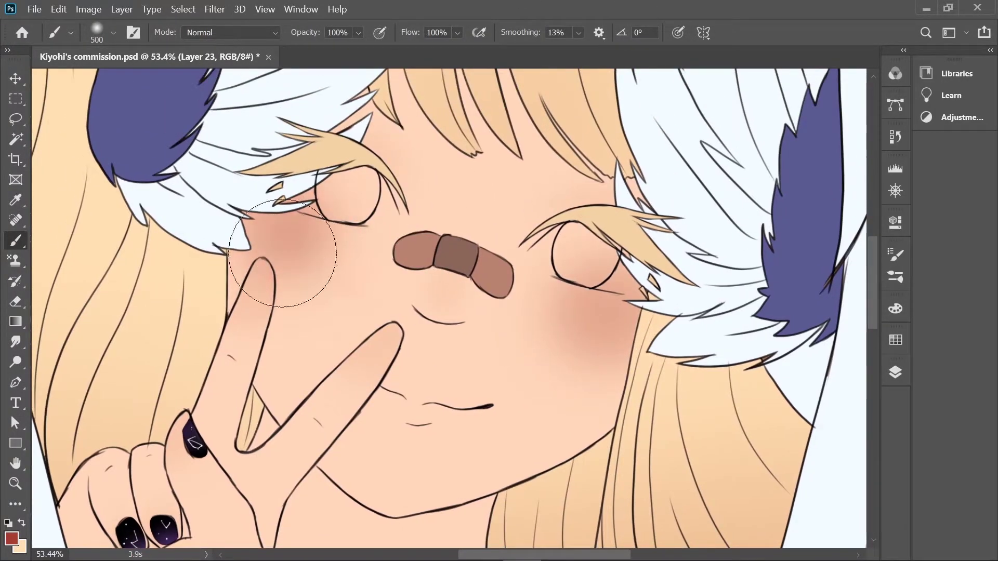
# - Paint dark red strokes under the nose bandage and above both eyes with a 70 px hard-edged brush
pyautogui.scroll(-5, 372, 151)
pyautogui.scroll(4, 372, 151)
pyautogui.moveTo(434, 239); pyautogui.dragTo(404, 262)
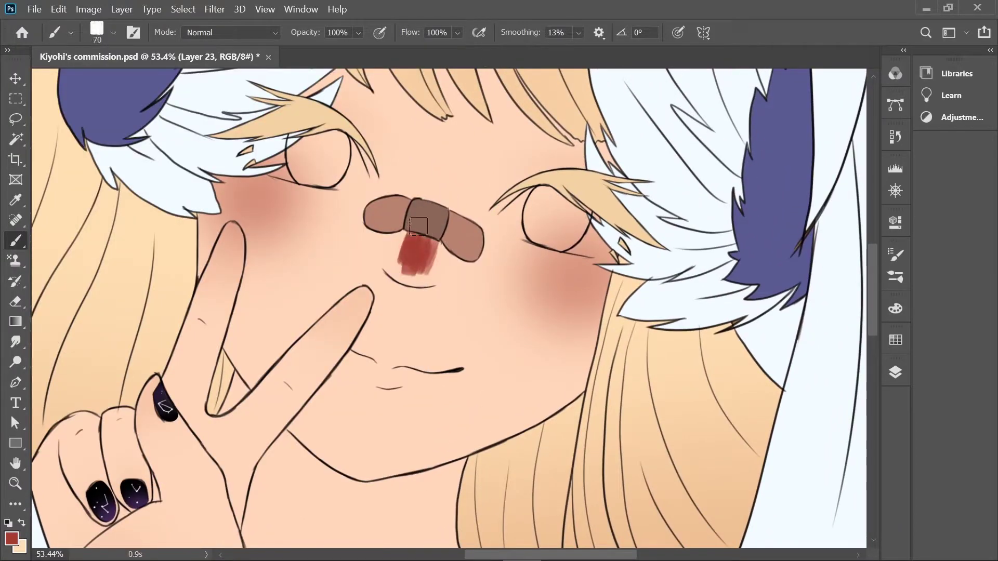
pyautogui.moveTo(537, 167); pyautogui.dragTo(582, 155)
pyautogui.moveTo(361, 127); pyautogui.dragTo(327, 102)
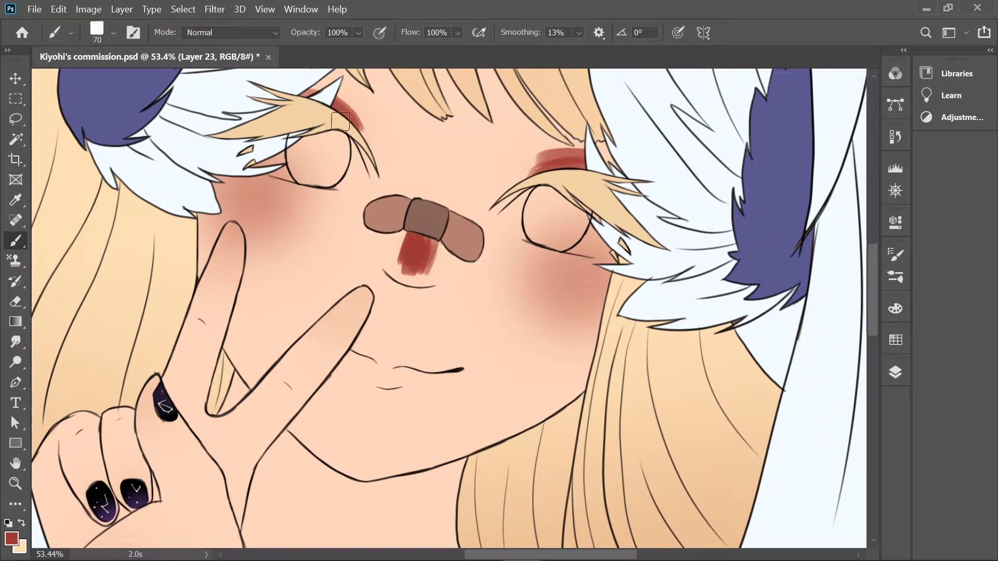
# - Switch to a soft brush, enlarge it to 600 px and paint faint red shading across the chest above the bow
pyautogui.scroll(-5, 423, 383)
pyautogui.hscroll(-3, 423, 383)
pyautogui.rightClick(423, 383)
pyautogui.doubleClick(145, 92)
pyautogui.moveTo(497, 463); pyautogui.dragTo(519, 455)
pyautogui.press(']')
pyautogui.press(']')
pyautogui.moveTo(582, 468); pyautogui.dragTo(525, 447)
pyautogui.moveTo(457, 447); pyautogui.dragTo(434, 487)
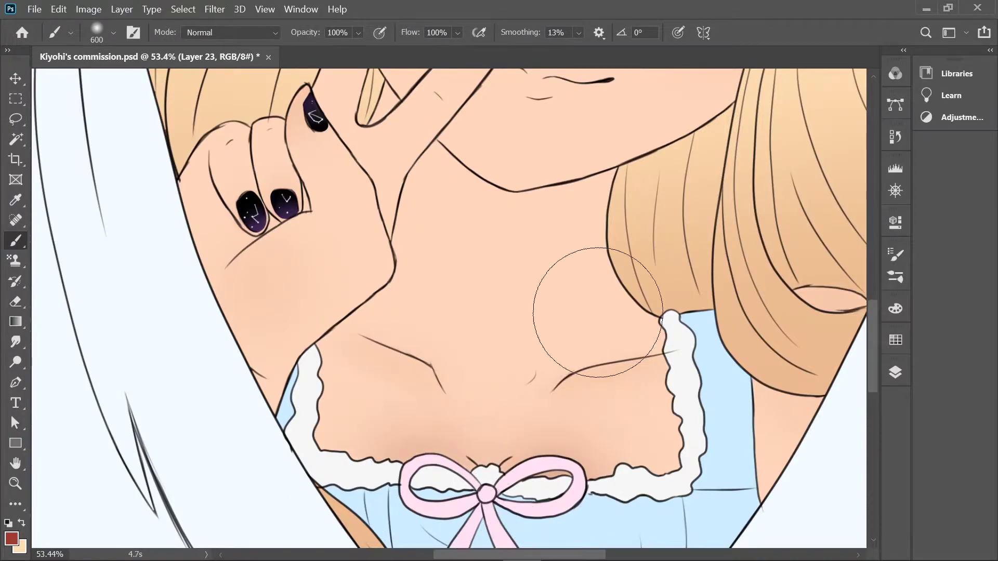
# - Trim the red strokes on the nose and above both eyes with the eraser and blend them with Smudge at 4% strength
pyautogui.hscroll(3, 735, 345)
pyautogui.scroll(6, 296, 192)
pyautogui.hscroll(-4, 296, 192)
pyautogui.scroll(3, 436, 420)
pyautogui.press('e')
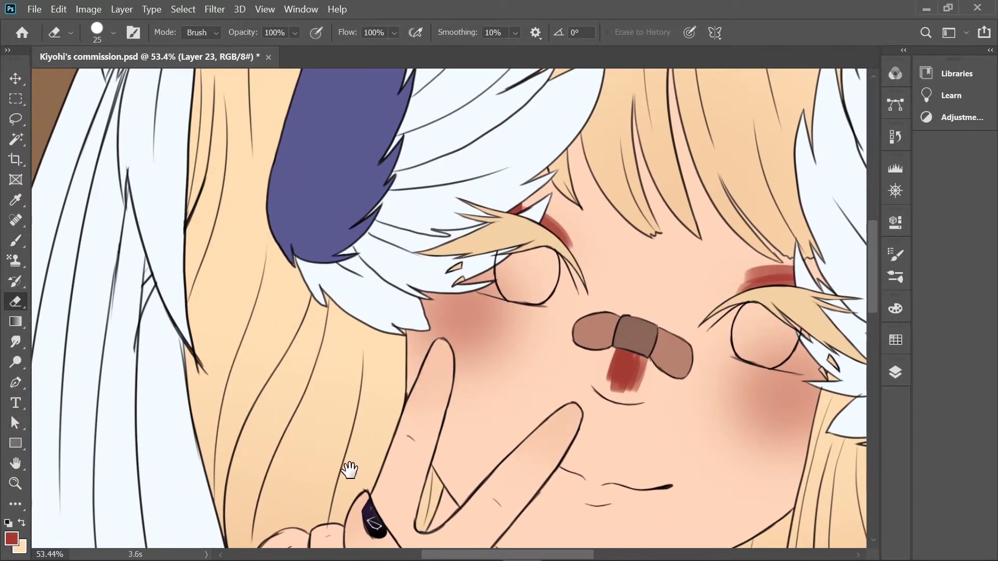
pyautogui.moveTo(353, 463); pyautogui.dragTo(299, 475)
pyautogui.press('r')
pyautogui.moveTo(489, 223); pyautogui.dragTo(518, 255)
pyautogui.moveTo(681, 284); pyautogui.dragTo(733, 291)
pyautogui.press('e')
pyautogui.moveTo(468, 216)
pyautogui.mouseDown()
pyautogui.moveTo(514, 229)
pyautogui.moveTo(525, 263)
pyautogui.mouseUp()
pyautogui.moveTo(681, 281); pyautogui.dragTo(733, 296)
pyautogui.moveTo(553, 364)
pyautogui.mouseDown()
pyautogui.moveTo(585, 400)
pyautogui.moveTo(554, 371)
pyautogui.mouseUp()
pyautogui.press('r')
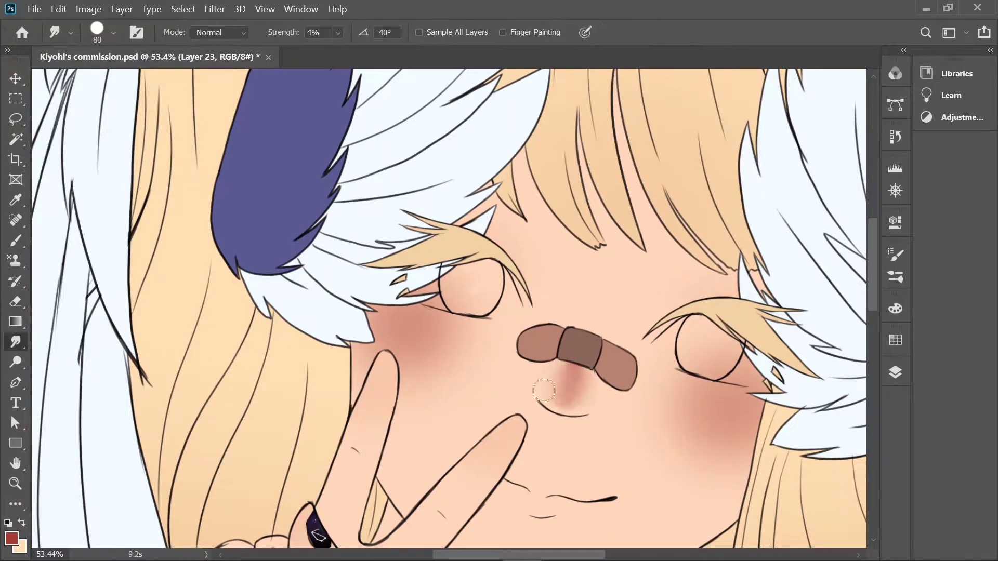
# - Undo the last two changes and smudge the red shading above both eyes again
pyautogui.press('b')
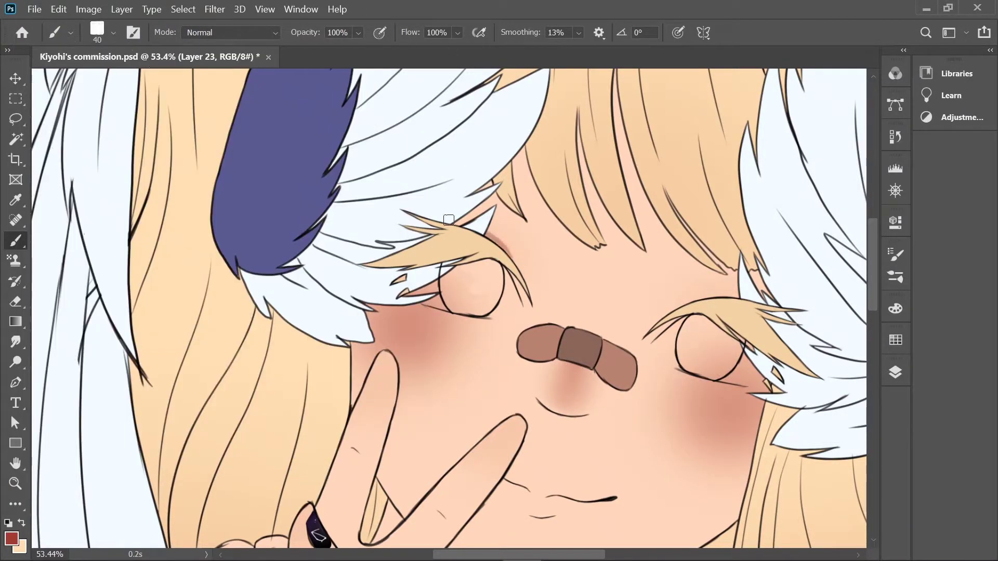
pyautogui.hotkey('ctrl', 'z')
pyautogui.hotkey('ctrl', 'z')
pyautogui.press('r')
pyautogui.moveTo(488, 234); pyautogui.dragTo(512, 257)
pyautogui.moveTo(681, 283); pyautogui.dragTo(733, 296)
# - Add a new layer above the dress colours for its stripe details
pyautogui.click(895, 372)
pyautogui.scroll(-5, 769, 208)
pyautogui.click(790, 400)
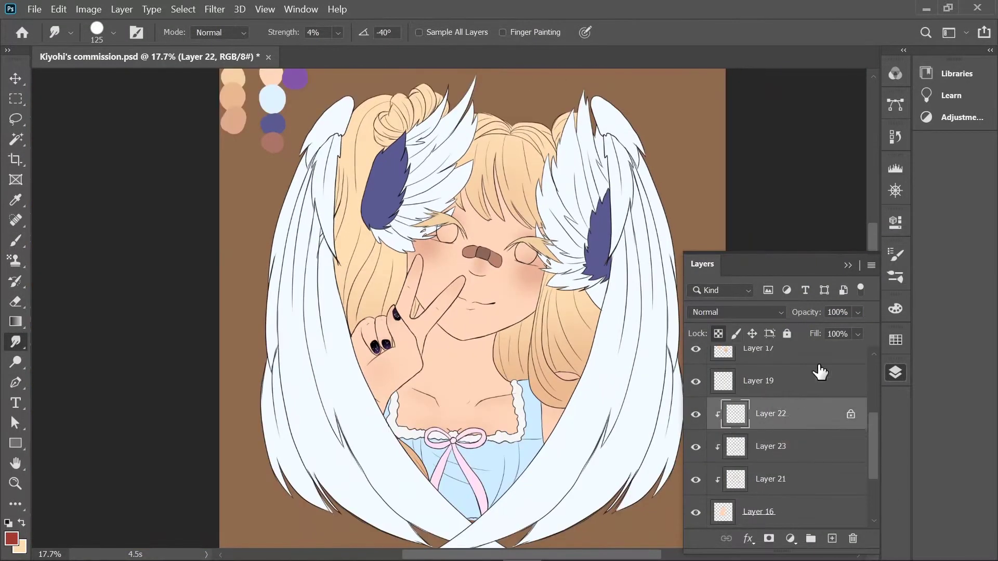
pyautogui.scroll(4, 768, 458)
pyautogui.click(783, 448)
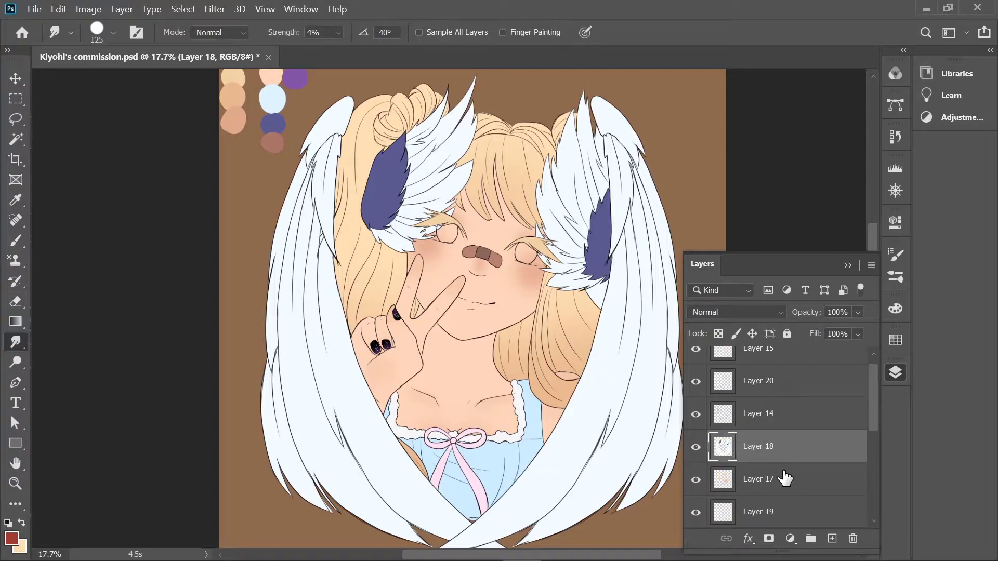
pyautogui.scroll(2, 724, 457)
pyautogui.rightClick(753, 453)
pyautogui.click(890, 316)
pyautogui.scroll(4, 457, 400)
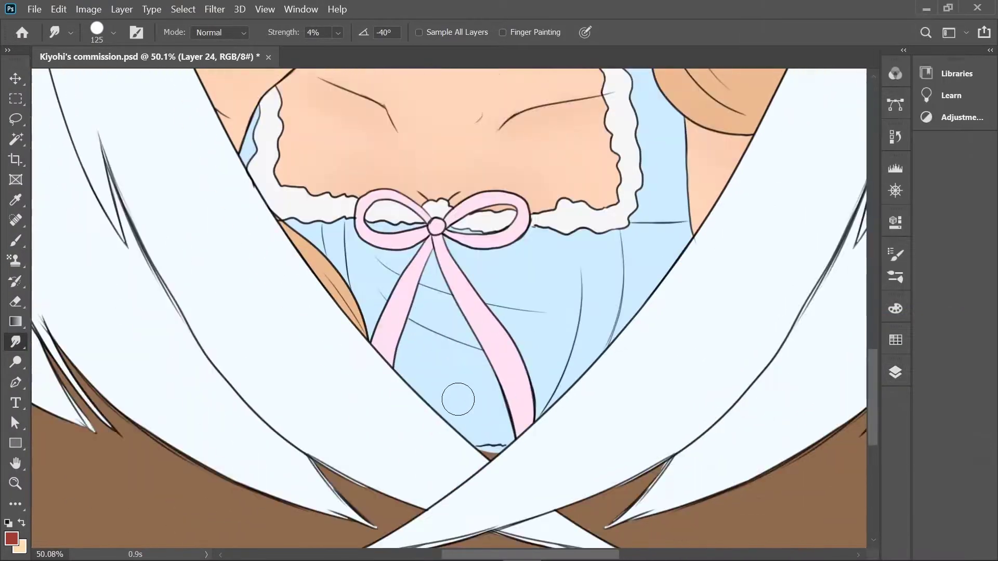
# - Set the foreground to light grey and paint two vertical stripes down the dress with a 73 px brush
pyautogui.scroll(3, 456, 400)
pyautogui.scroll(-3, 508, 301)
pyautogui.click(114, 32)
pyautogui.click(15, 200)
pyautogui.click(11, 538)
pyautogui.click(274, 172)
pyautogui.click(597, 160)
pyautogui.press('b')
pyautogui.click(12, 538)
pyautogui.click(274, 174)
pyautogui.click(590, 161)
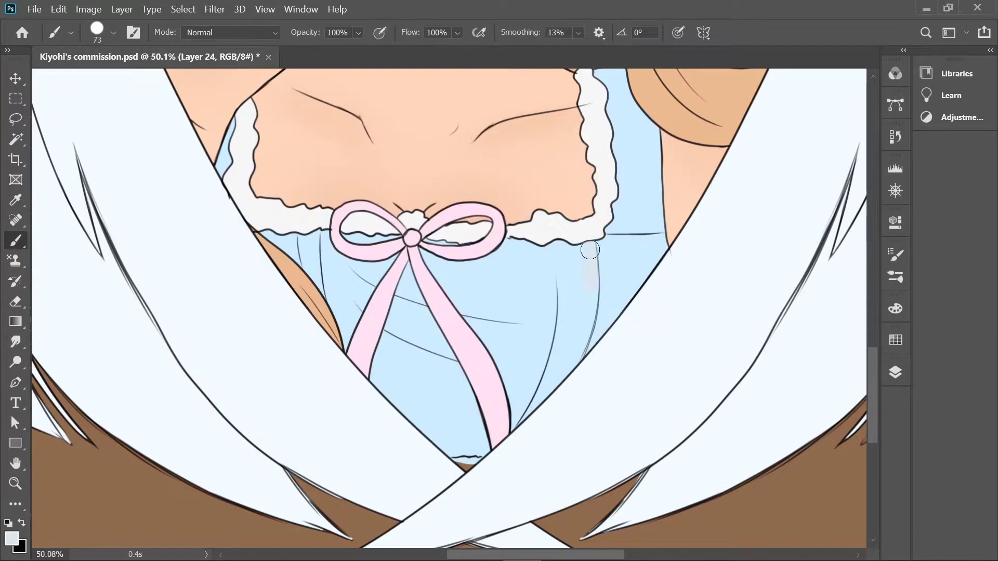
pyautogui.press('e')
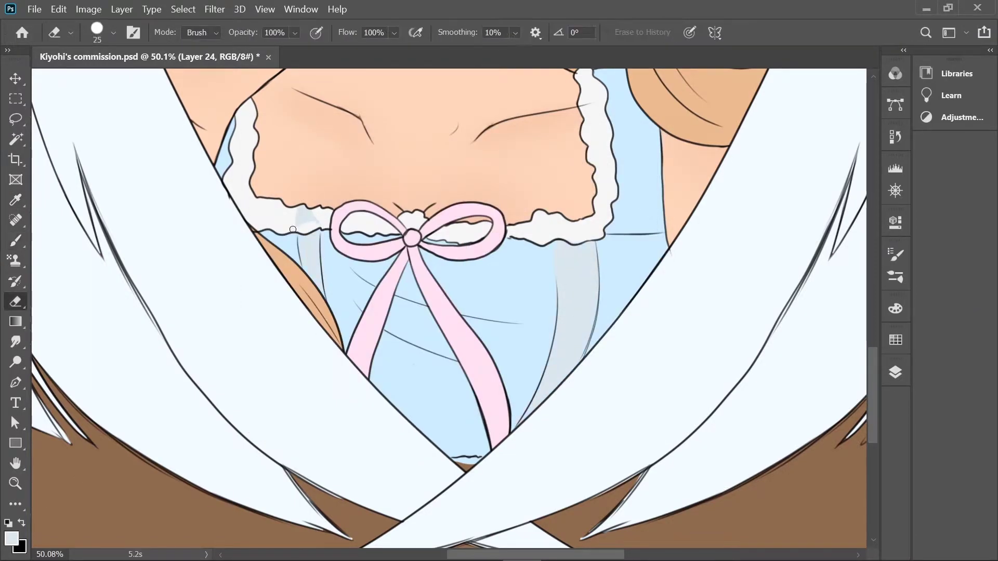
# - Repaint the dress stripes in pale icy white and erase their overlap on the frill with a 100 px eraser
pyautogui.press('b')
pyautogui.moveTo(584, 241)
pyautogui.mouseDown()
pyautogui.moveTo(527, 417)
pyautogui.moveTo(571, 217)
pyautogui.moveTo(568, 308)
pyautogui.mouseUp()
pyautogui.scroll(-2, 568, 308)
pyautogui.press('e')
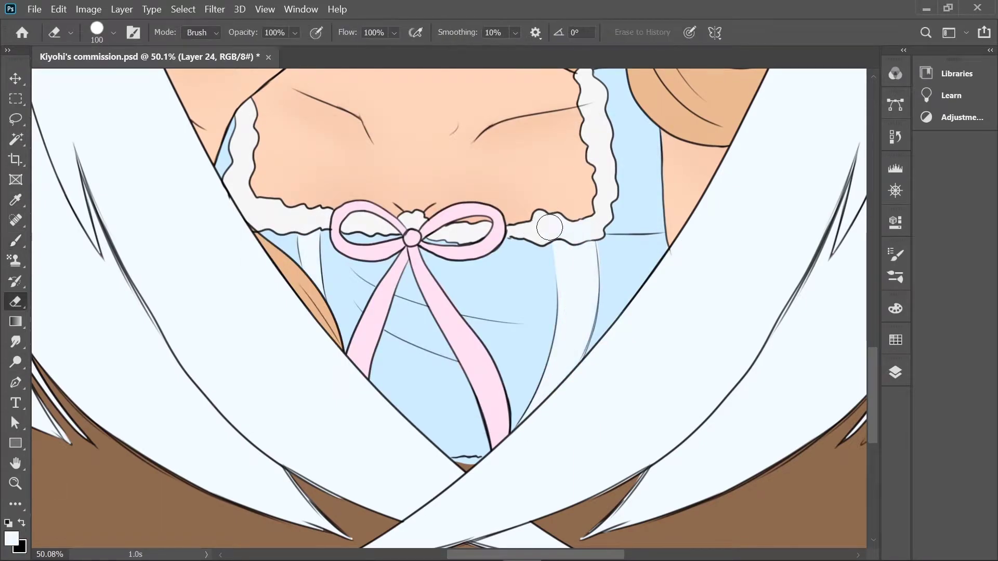
pyautogui.scroll(-2, 650, 179)
pyautogui.scroll(2, 495, 416)
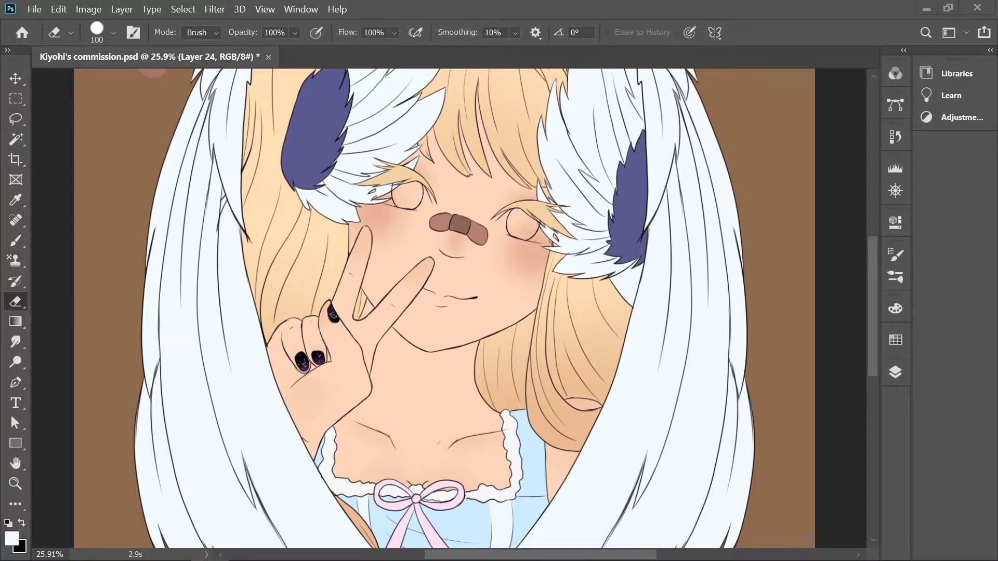
# - Add a new layer at 27% opacity and sketch a light-source circle with direction strokes beside the head
pyautogui.scroll(3, 824, 306)
pyautogui.scroll(-5, 824, 307)
pyautogui.scroll(5, 824, 306)
pyautogui.press('F7')
pyautogui.hotkey('ctrl', 'shift', 'alt', 'n')
pyautogui.press('F7')
pyautogui.press('b')
pyautogui.moveTo(742, 119)
pyautogui.mouseDown()
pyautogui.moveTo(619, 222)
pyautogui.moveTo(337, 256)
pyautogui.mouseUp()
pyautogui.click(628, 223)
pyautogui.moveTo(264, 378)
pyautogui.mouseDown()
pyautogui.moveTo(364, 244)
pyautogui.moveTo(347, 299)
pyautogui.mouseUp()
pyautogui.press('F7')
pyautogui.scroll(-5, 780, 416)
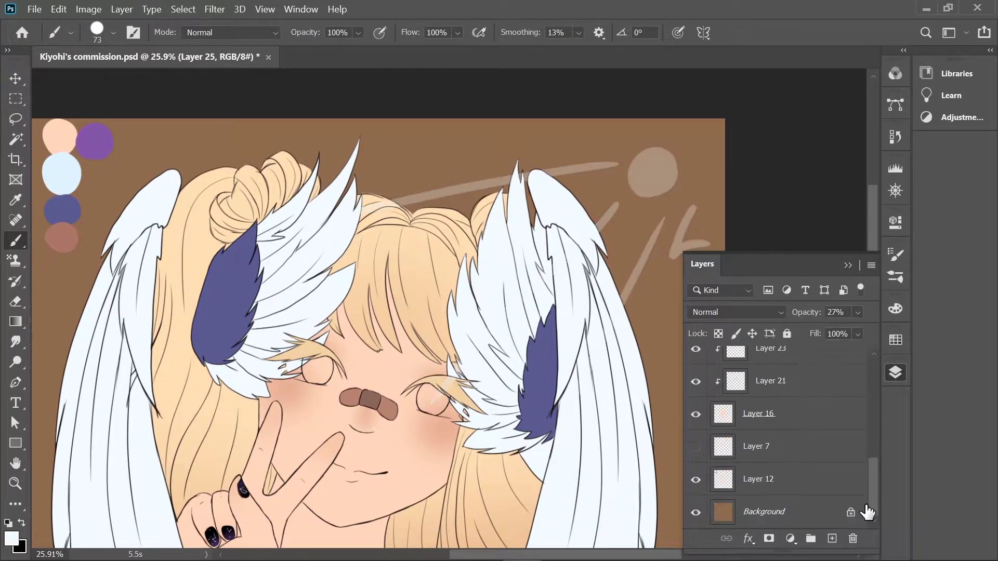
pyautogui.press('F7')
# - Set the foreground colour to #5c3438 and return to the brush
pyautogui.click(12, 536)
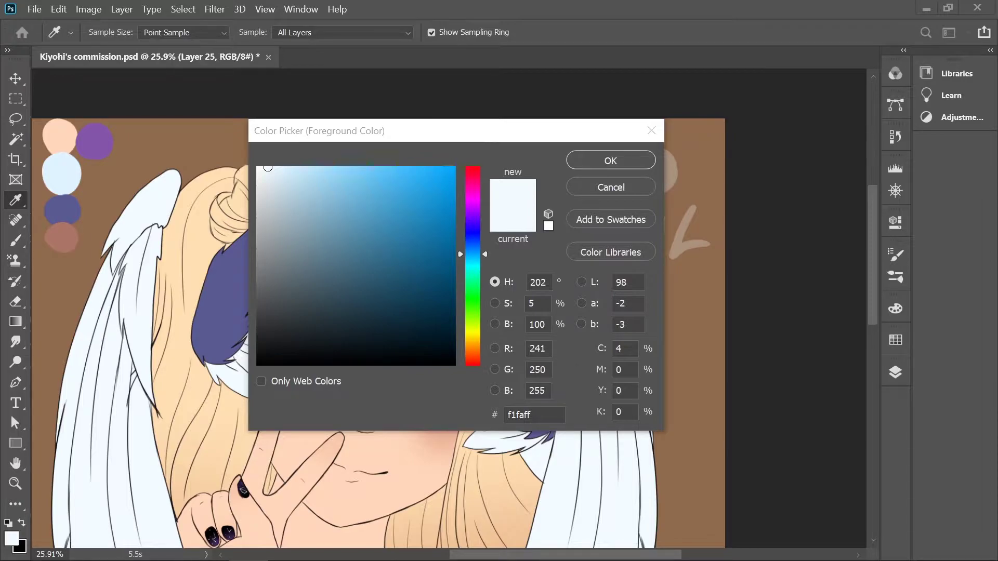
pyautogui.hotkey('alt', 'Tab')
pyautogui.press('BackSpace')
pyautogui.write('5c3438')
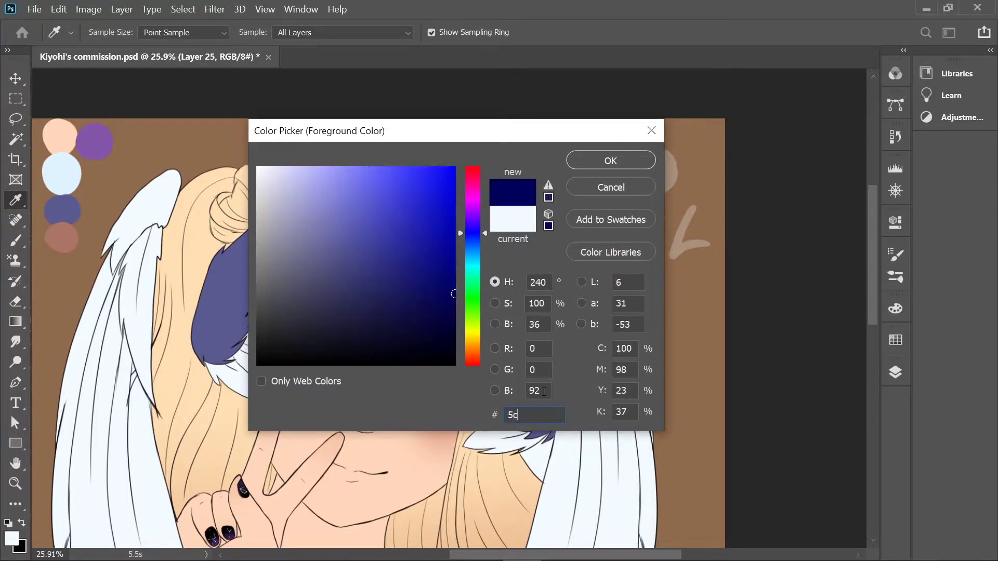
pyautogui.press('Return')
pyautogui.press('b')
# - Hide Layer 25 with the light-direction sketch
pyautogui.scroll(-1, 874, 335)
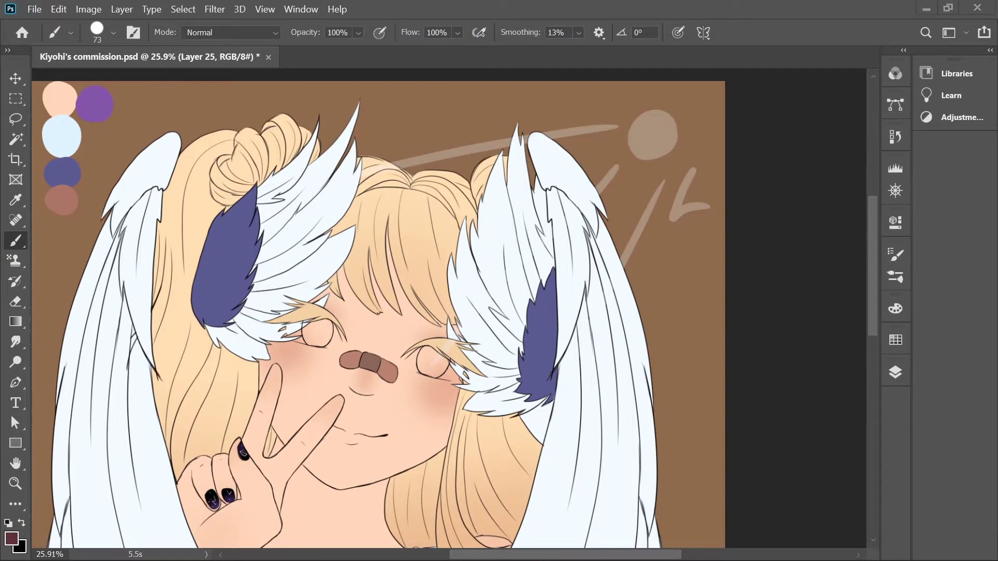
pyautogui.scroll(-2, 364, 312)
pyautogui.scroll(4, 363, 312)
pyautogui.scroll(-1, 364, 312)
pyautogui.click(895, 372)
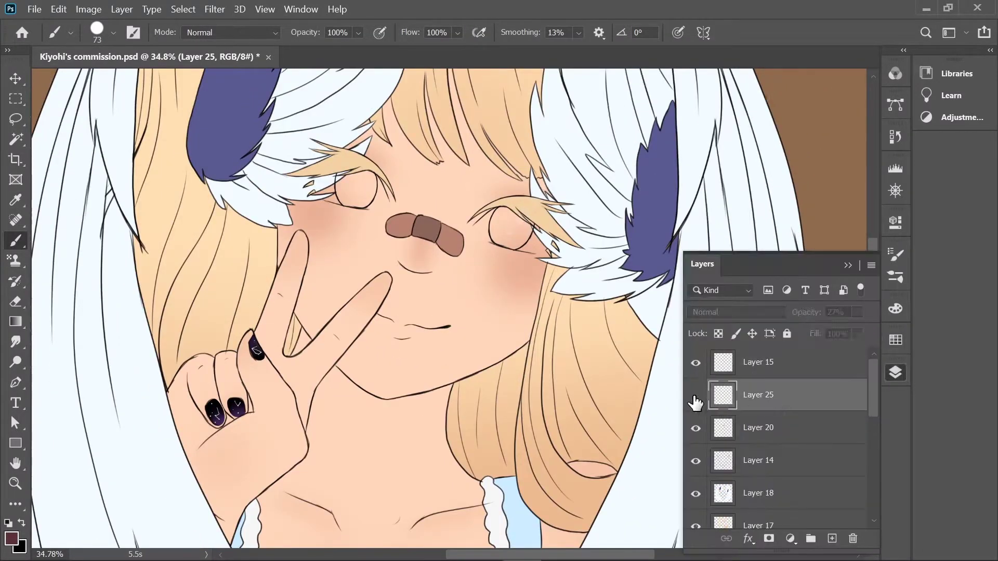
# - Add a new layer for the skin shadows, hide the facial features and show the light-direction sketch
pyautogui.hotkey('ctrl', 'shift', 'alt', 'n')
pyautogui.scroll(3, 483, 216)
pyautogui.moveTo(450, 171); pyautogui.dragTo(431, 343)
pyautogui.moveTo(483, 317)
pyautogui.mouseDown()
pyautogui.moveTo(564, 421)
pyautogui.moveTo(610, 444)
pyautogui.mouseUp()
pyautogui.moveTo(423, 182); pyautogui.dragTo(455, 335)
pyautogui.moveTo(437, 280); pyautogui.dragTo(567, 439)
pyautogui.moveTo(512, 395); pyautogui.dragTo(566, 439)
pyautogui.moveTo(361, 412)
pyautogui.mouseDown()
pyautogui.moveTo(346, 152)
pyautogui.moveTo(331, 182)
pyautogui.mouseUp()
pyautogui.click(895, 372)
pyautogui.click(695, 362)
pyautogui.click(695, 396)
pyautogui.moveTo(874, 387); pyautogui.dragTo(874, 480)
pyautogui.scroll(2, 779, 437)
pyautogui.click(770, 420)
# - Paint dark maroon shadows on the forehead beneath the fringe strands with a 40 px brush
pyautogui.moveTo(569, 299)
pyautogui.mouseDown()
pyautogui.moveTo(512, 172)
pyautogui.moveTo(532, 408)
pyautogui.mouseUp()
pyautogui.moveTo(355, 240)
pyautogui.mouseDown()
pyautogui.moveTo(361, 285)
pyautogui.moveTo(456, 484)
pyautogui.mouseUp()
pyautogui.moveTo(460, 306); pyautogui.dragTo(523, 390)
pyautogui.moveTo(385, 272); pyautogui.dragTo(453, 377)
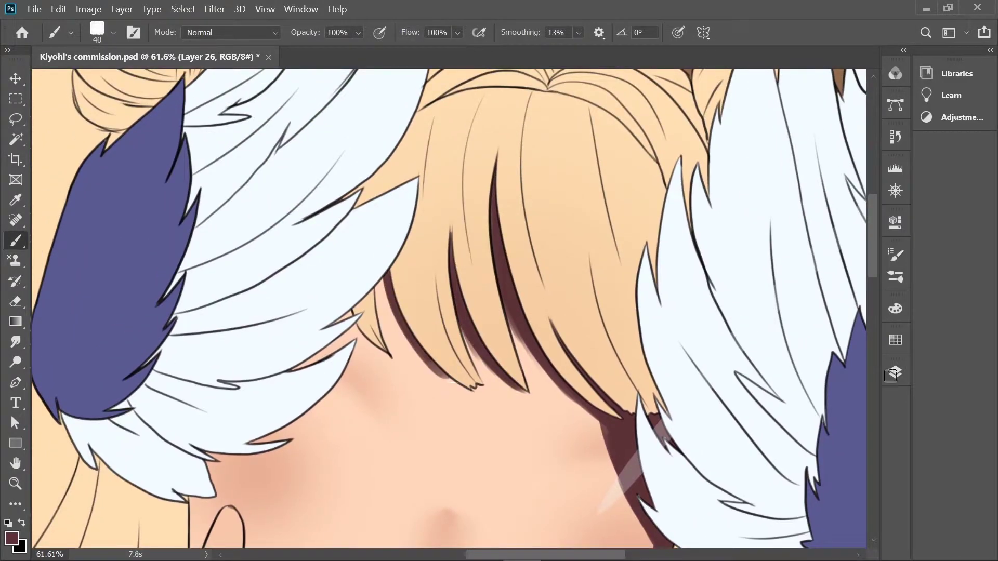
pyautogui.moveTo(384, 281); pyautogui.dragTo(456, 386)
pyautogui.moveTo(461, 325); pyautogui.dragTo(510, 387)
pyautogui.moveTo(494, 302); pyautogui.dragTo(603, 446)
# - Extend the dark shadow down the edge of the face beside the right ear wing using a larger brush
pyautogui.moveTo(572, 520); pyautogui.dragTo(624, 228)
pyautogui.press(']')
pyautogui.press(']')
pyautogui.press(']')
pyautogui.press(']')
pyautogui.moveTo(572, 520)
pyautogui.mouseDown()
pyautogui.moveTo(624, 229)
pyautogui.moveTo(530, 248)
pyautogui.mouseUp()
pyautogui.moveTo(603, 219); pyautogui.dragTo(468, 291)
pyautogui.moveTo(597, 249); pyautogui.dragTo(462, 332)
pyautogui.moveTo(537, 327); pyautogui.dragTo(392, 186)
pyautogui.moveTo(696, 325); pyautogui.dragTo(644, 421)
pyautogui.moveTo(520, 218)
pyautogui.mouseDown()
pyautogui.moveTo(494, 416)
pyautogui.moveTo(431, 426)
pyautogui.moveTo(439, 296)
pyautogui.moveTo(461, 258)
pyautogui.mouseUp()
pyautogui.moveTo(330, 280); pyautogui.dragTo(446, 314)
# - Enlarge the brush further and fill the neck and chest skin with the maroon shadow colour
pyautogui.press(']')
pyautogui.press(']')
pyautogui.press(']')
pyautogui.press(']')
pyautogui.press(']')
pyautogui.press(']')
pyautogui.press(']')
pyautogui.moveTo(551, 156)
pyautogui.mouseDown()
pyautogui.moveTo(447, 506)
pyautogui.moveTo(319, 394)
pyautogui.moveTo(334, 156)
pyautogui.mouseUp()
# - Shade the skin beside the raised hand and between its fingers with a smaller brush, then clean the edges with a 100 px eraser
pyautogui.press('[')
pyautogui.press('[')
pyautogui.press('[')
pyautogui.press('[')
pyautogui.press('[')
pyautogui.press('[')
pyautogui.press('[')
pyautogui.press('[')
pyautogui.press('[')
pyautogui.scroll(3, 374, 227)
pyautogui.moveTo(382, 184)
pyautogui.mouseDown()
pyautogui.moveTo(520, 239)
pyautogui.moveTo(340, 249)
pyautogui.moveTo(332, 317)
pyautogui.moveTo(257, 413)
pyautogui.moveTo(256, 461)
pyautogui.mouseUp()
pyautogui.press(']')
pyautogui.press(']')
pyautogui.press(']')
pyautogui.moveTo(348, 203)
pyautogui.mouseDown()
pyautogui.moveTo(375, 291)
pyautogui.moveTo(442, 234)
pyautogui.moveTo(399, 408)
pyautogui.moveTo(260, 474)
pyautogui.mouseUp()
pyautogui.press('e')
pyautogui.scroll(4, 580, 412)
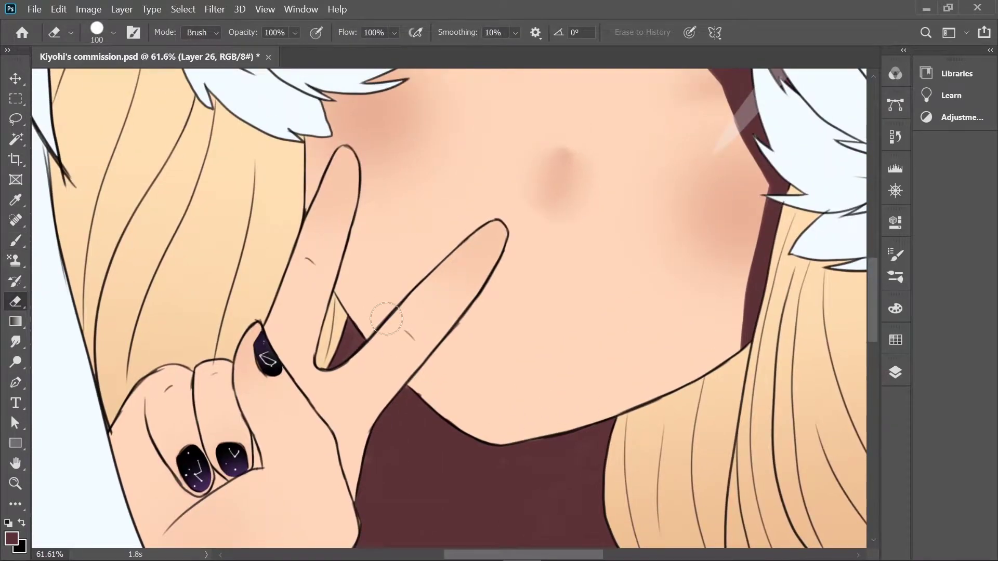
# - Show the facial features again and paint 15 px brush shadows under the lower lip and nose, trimming them with a 40 px eraser
pyautogui.scroll(-5, 387, 319)
pyautogui.scroll(8, 206, 278)
pyautogui.click(895, 372)
pyautogui.click(730, 427)
pyautogui.press('b')
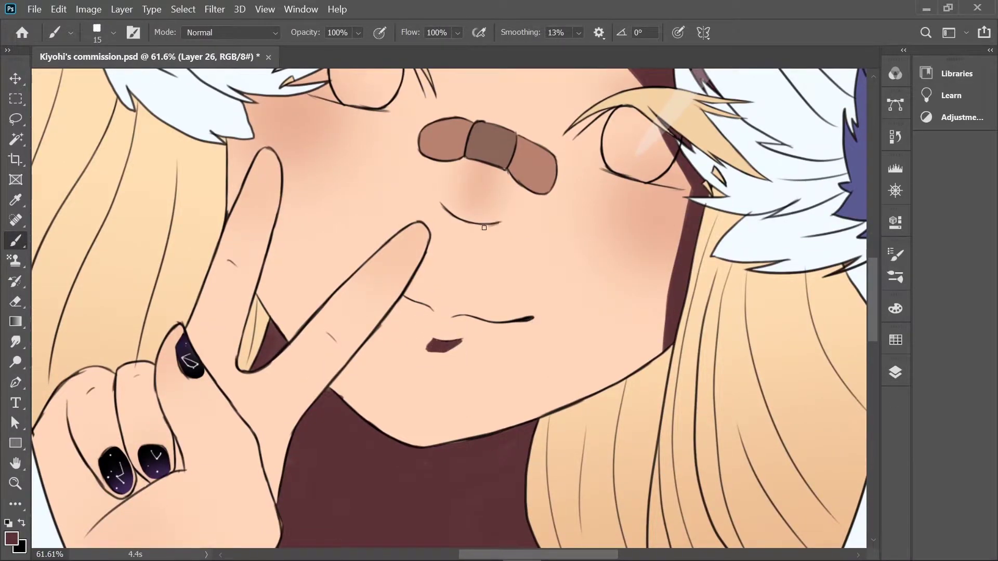
pyautogui.press('e')
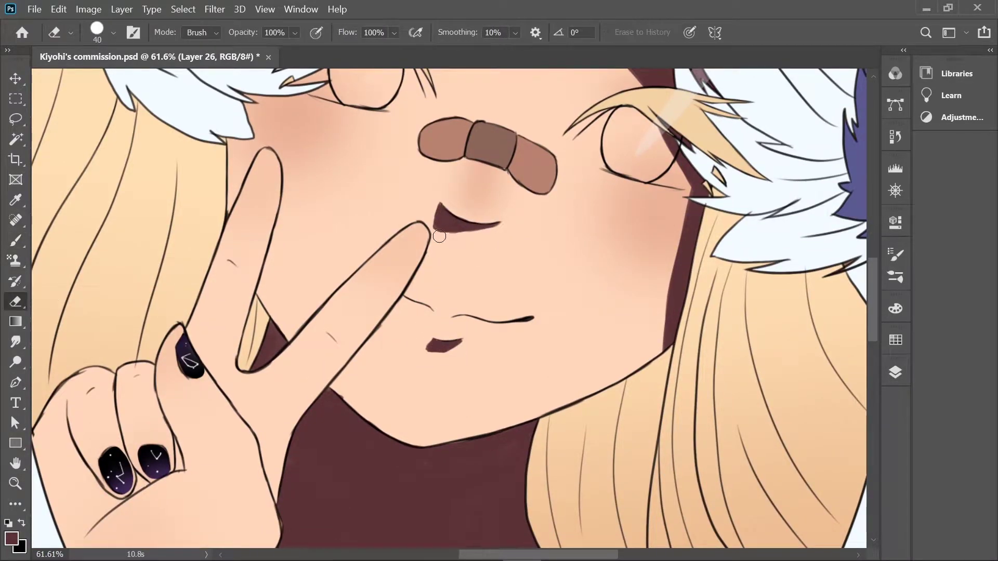
pyautogui.moveTo(439, 199); pyautogui.dragTo(439, 229)
pyautogui.press('b')
pyautogui.scroll(3, 421, 312)
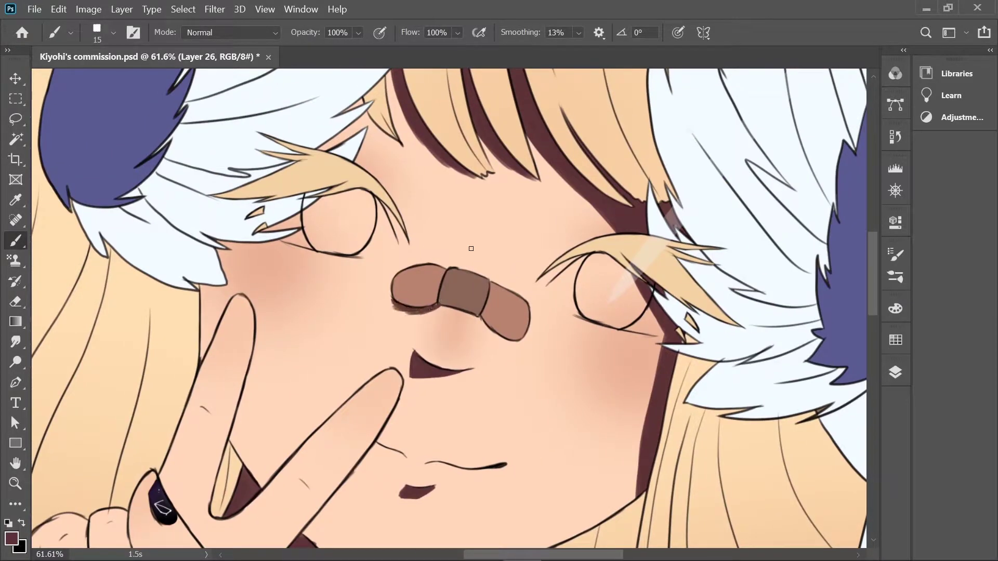
# - Paint a thin shadow along the lower left edge of the nose bandage and trim it with the 40 px eraser
pyautogui.moveTo(396, 283); pyautogui.dragTo(389, 311)
pyautogui.press('e')
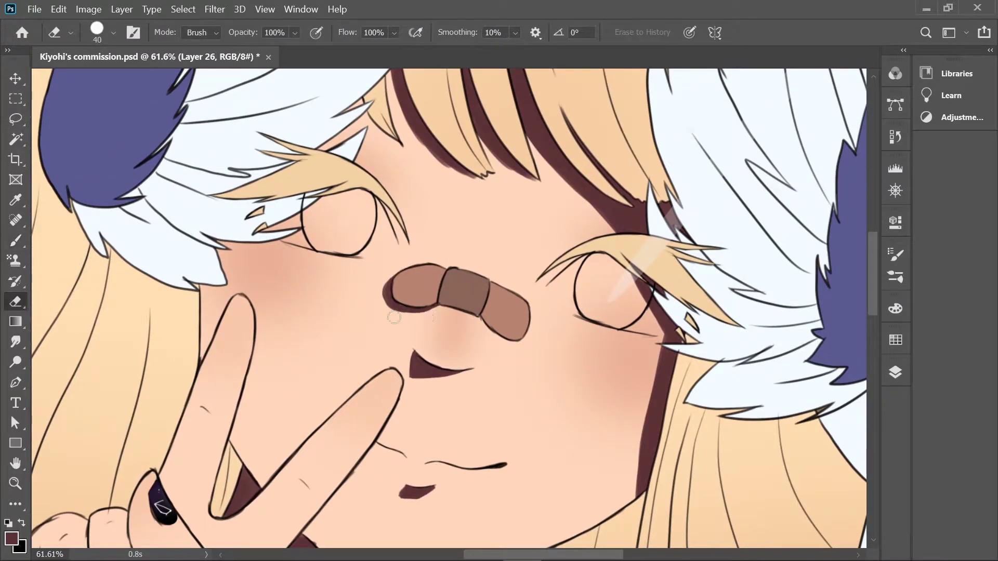
pyautogui.press('b')
pyautogui.scroll(-5, 396, 271)
pyautogui.scroll(6, 489, 256)
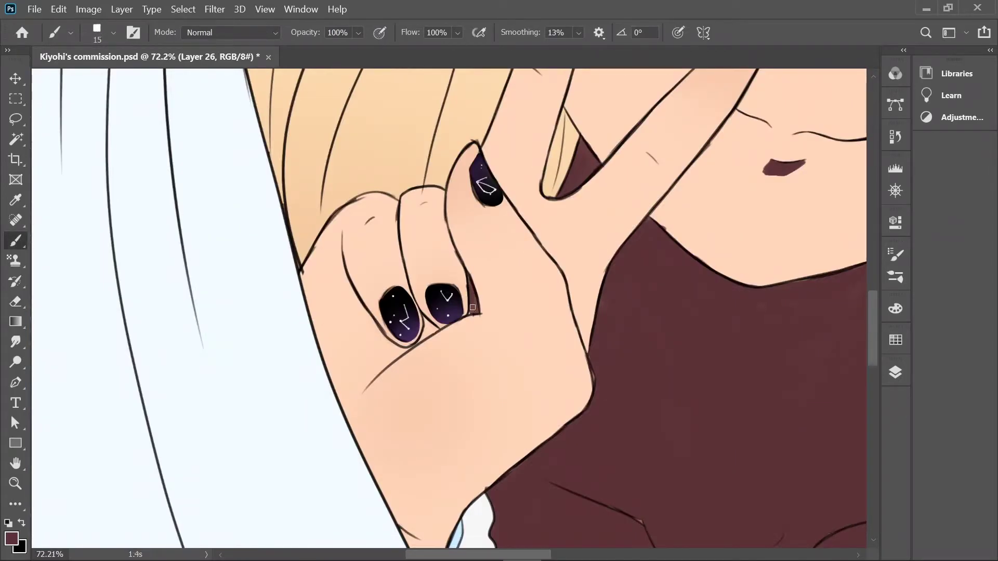
# - Paint dark shadows between the curled fingers, around their nails and along the raised index finger
pyautogui.moveTo(414, 335)
pyautogui.mouseDown()
pyautogui.moveTo(397, 351)
pyautogui.moveTo(358, 312)
pyautogui.moveTo(382, 343)
pyautogui.mouseUp()
pyautogui.press('e')
pyautogui.press('b')
pyautogui.moveTo(455, 195)
pyautogui.mouseDown()
pyautogui.moveTo(442, 322)
pyautogui.moveTo(435, 301)
pyautogui.moveTo(448, 209)
pyautogui.mouseUp()
pyautogui.moveTo(389, 200); pyautogui.dragTo(416, 346)
pyautogui.scroll(-3, 443, 356)
pyautogui.scroll(1, 443, 356)
pyautogui.moveTo(358, 221); pyautogui.dragTo(304, 347)
# - Unlock Layer 26's transparent pixels and soften the raised finger's shadow with a large soft eraser
pyautogui.click(895, 372)
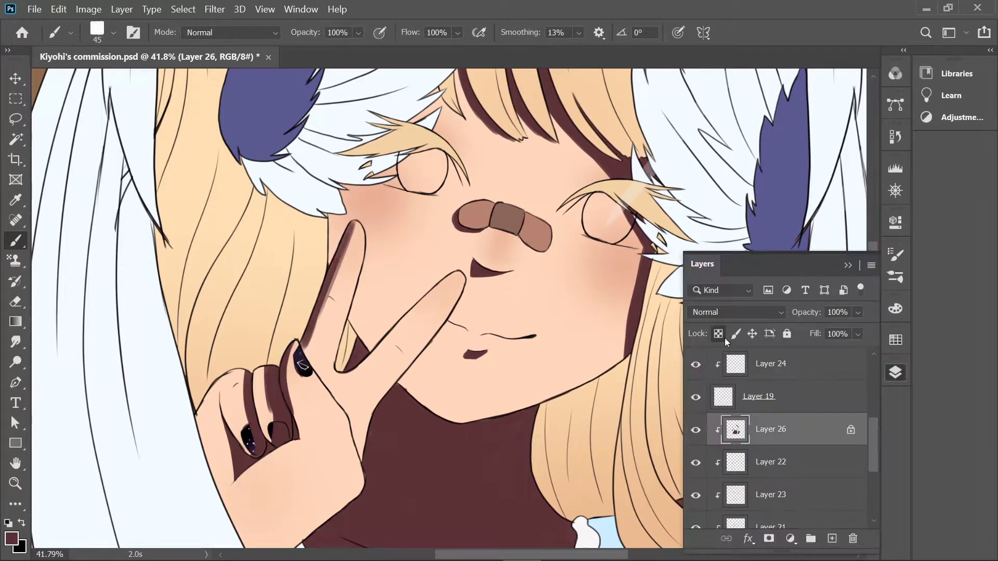
pyautogui.press('e')
pyautogui.click(114, 32)
pyautogui.press('Escape')
pyautogui.click(895, 372)
pyautogui.moveTo(353, 229); pyautogui.dragTo(304, 348)
# - Set Layer 26 to Multiply blending at 25% opacity and fit the whole picture in view
pyautogui.click(895, 372)
pyautogui.click(696, 313)
pyautogui.click(699, 392)
pyautogui.moveTo(803, 312); pyautogui.dragTo(784, 301)
pyautogui.hotkey('ctrl', '0')
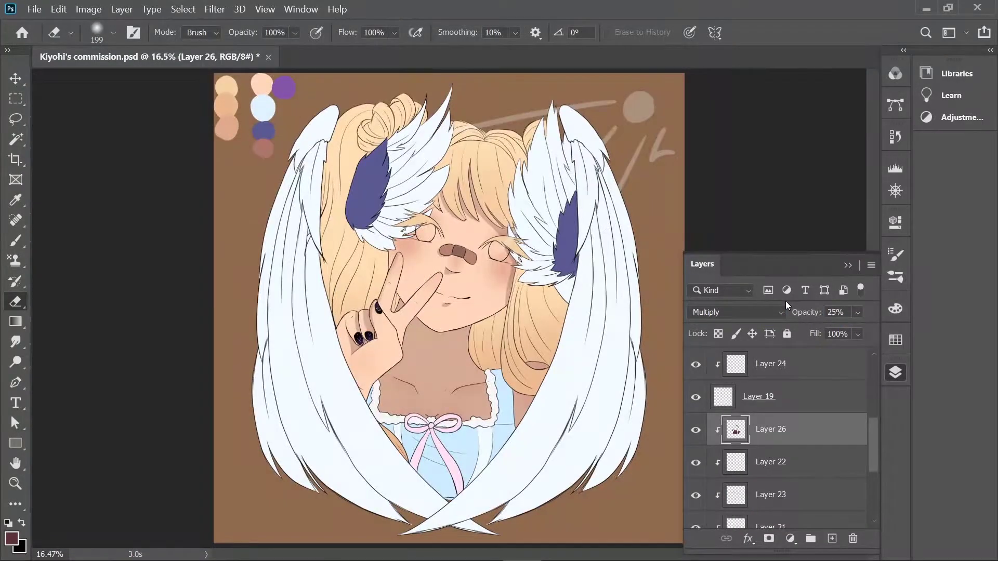
# - Erase the chest shadow below the left collarbone down to the bow with a hard 21 px eraser
pyautogui.scroll(5, 453, 447)
pyautogui.rightClick(336, 297)
pyautogui.click(445, 51)
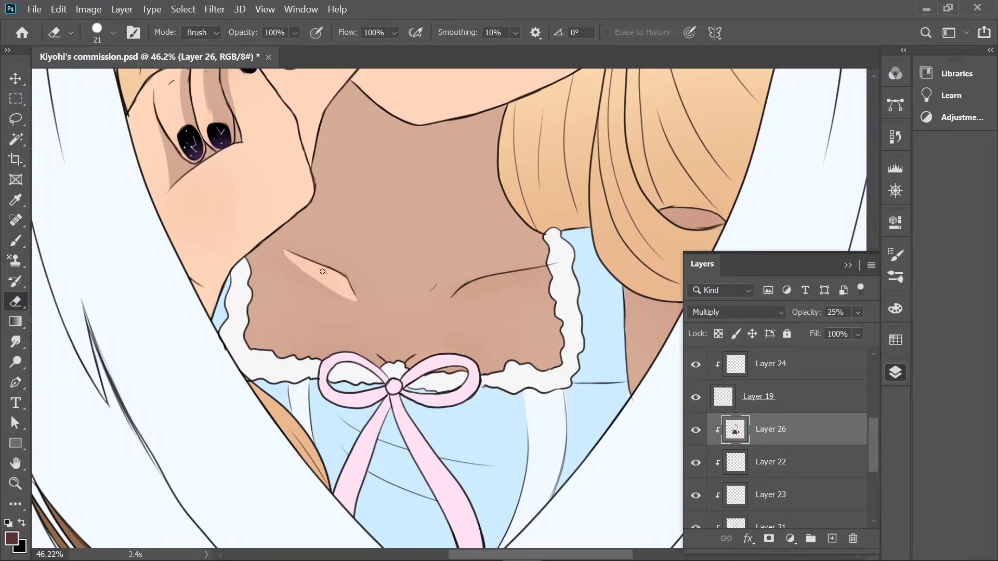
pyautogui.moveTo(233, 276)
pyautogui.mouseDown()
pyautogui.moveTo(291, 291)
pyautogui.moveTo(381, 352)
pyautogui.mouseUp()
pyautogui.press('b')
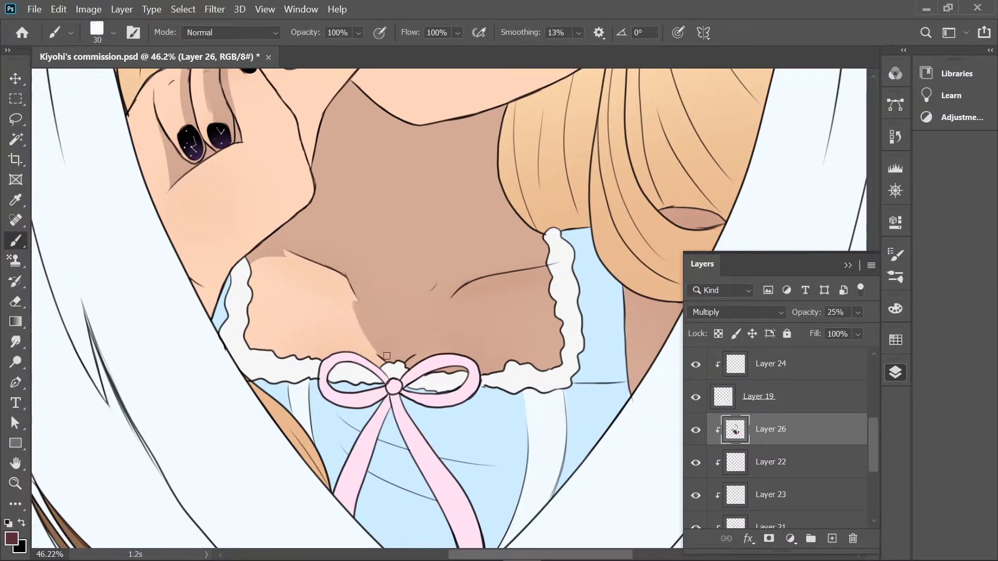
# - Soften the shadow on the chest beside the hand with a 300 px soft eraser
pyautogui.scroll(-1, 447, 398)
pyautogui.rightClick(439, 404)
pyautogui.keyDown('alt'); pyautogui.click(401, 300); pyautogui.keyUp('alt')
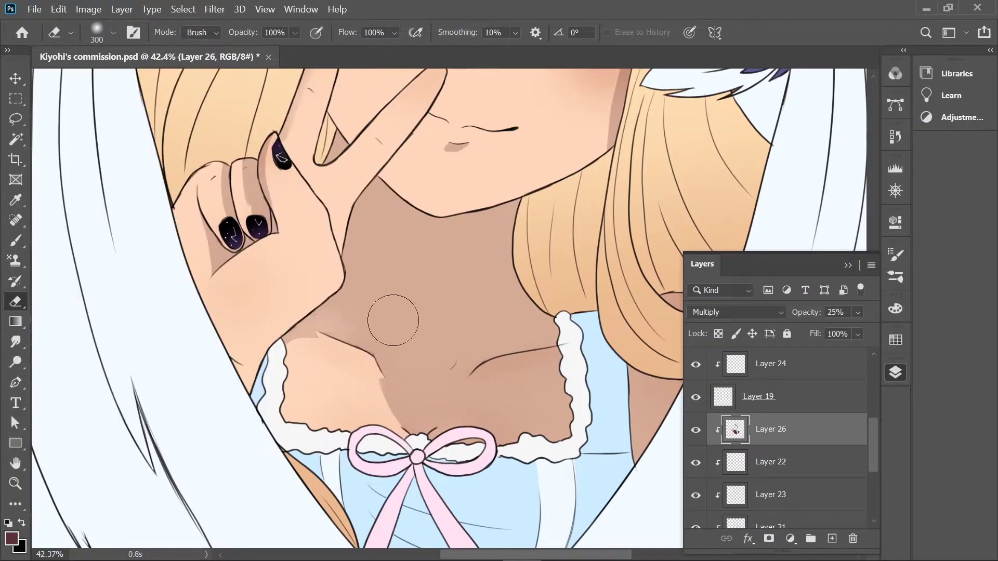
pyautogui.moveTo(266, 83); pyautogui.dragTo(195, 352)
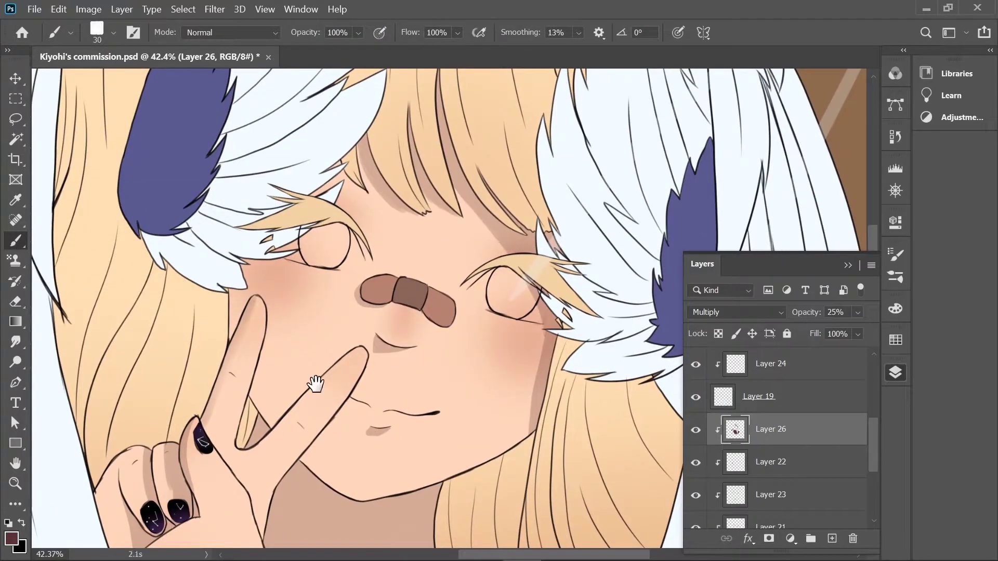
# - Widen the shadow along the right cheek and jawline down towards the chin with a 60 px brush
pyautogui.moveTo(328, 369); pyautogui.dragTo(315, 263)
pyautogui.press(']')
pyautogui.press(']')
pyautogui.press(']')
pyautogui.moveTo(514, 291); pyautogui.dragTo(462, 369)
pyautogui.moveTo(525, 223); pyautogui.dragTo(364, 395)
pyautogui.moveTo(520, 174); pyautogui.dragTo(442, 354)
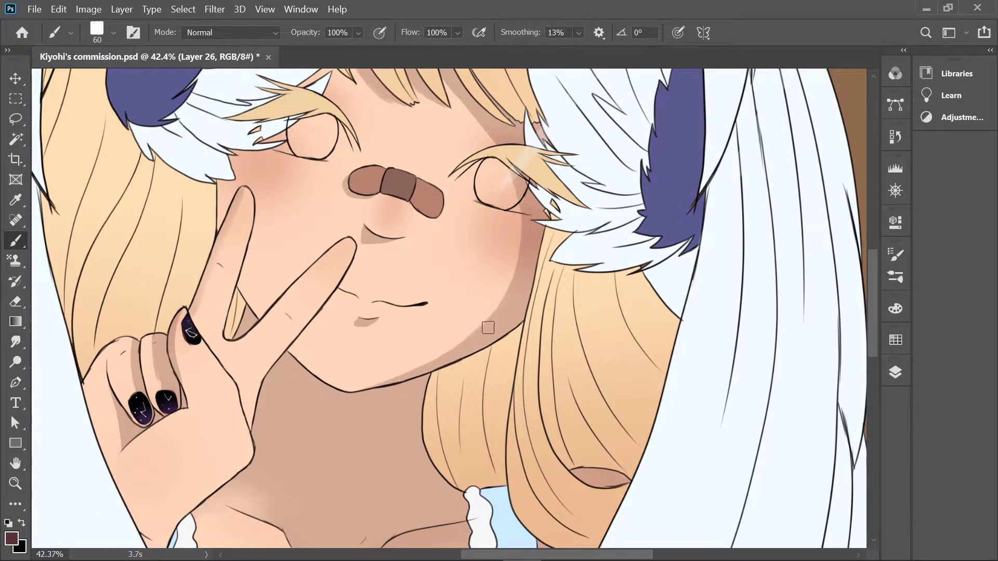
# - Fade the inner edge of the jaw and cheek shadow with the eraser
pyautogui.scroll(-3, 392, 379)
pyautogui.scroll(4, 392, 379)
pyautogui.press('e')
pyautogui.moveTo(536, 372)
pyautogui.mouseDown()
pyautogui.moveTo(436, 359)
pyautogui.moveTo(435, 330)
pyautogui.moveTo(367, 330)
pyautogui.moveTo(322, 296)
pyautogui.mouseUp()
pyautogui.scroll(-1, 435, 359)
pyautogui.rightClick(330, 285)
# - Paint a cast shadow under the hand above the left collarbone and tidy its edge with a 21 px eraser
pyautogui.press('b')
pyautogui.scroll(-4, 357, 349)
pyautogui.click(894, 373)
pyautogui.click(895, 372)
pyautogui.scroll(4, 448, 398)
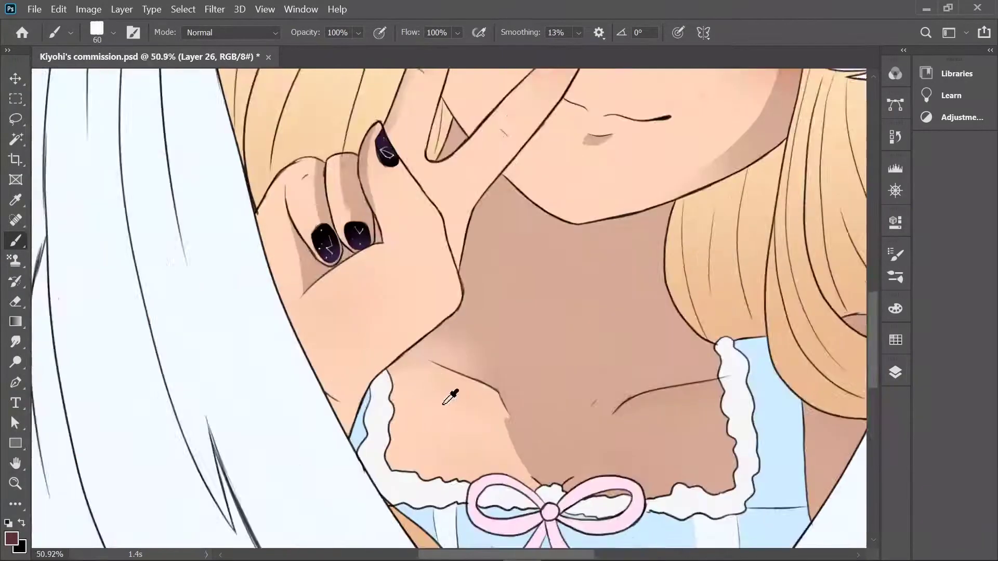
pyautogui.scroll(2, 448, 398)
pyautogui.moveTo(444, 318); pyautogui.dragTo(333, 375)
pyautogui.press('e')
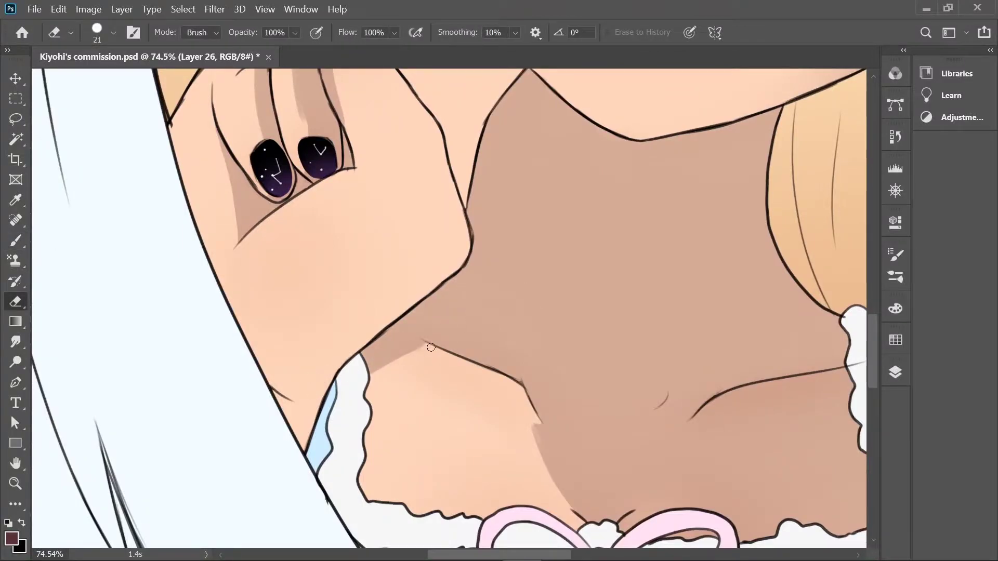
pyautogui.scroll(-3, 441, 334)
pyautogui.scroll(-2, 500, 347)
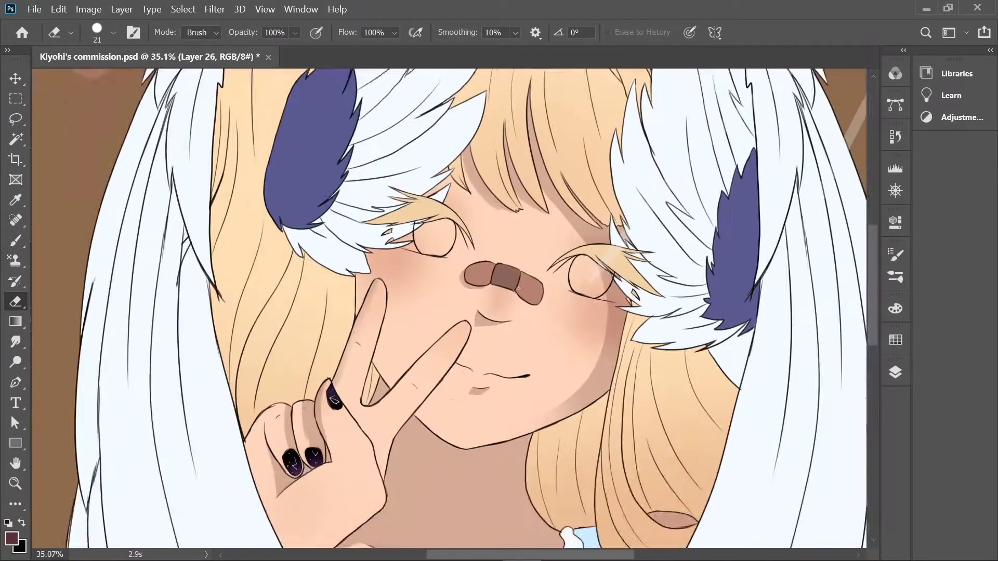
# - Add a new layer for the wing shadows, clip it to the wing base and start shading the left wing
pyautogui.click(895, 372)
pyautogui.scroll(2, 756, 454)
pyautogui.rightClick(762, 429)
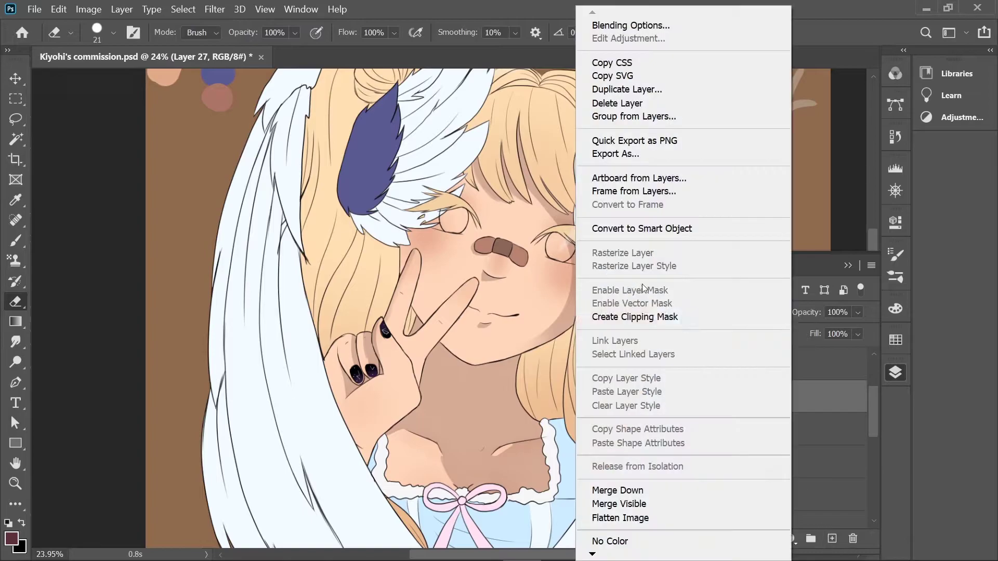
pyautogui.click(41, 239)
pyautogui.press('b')
pyautogui.scroll(1, 41, 239)
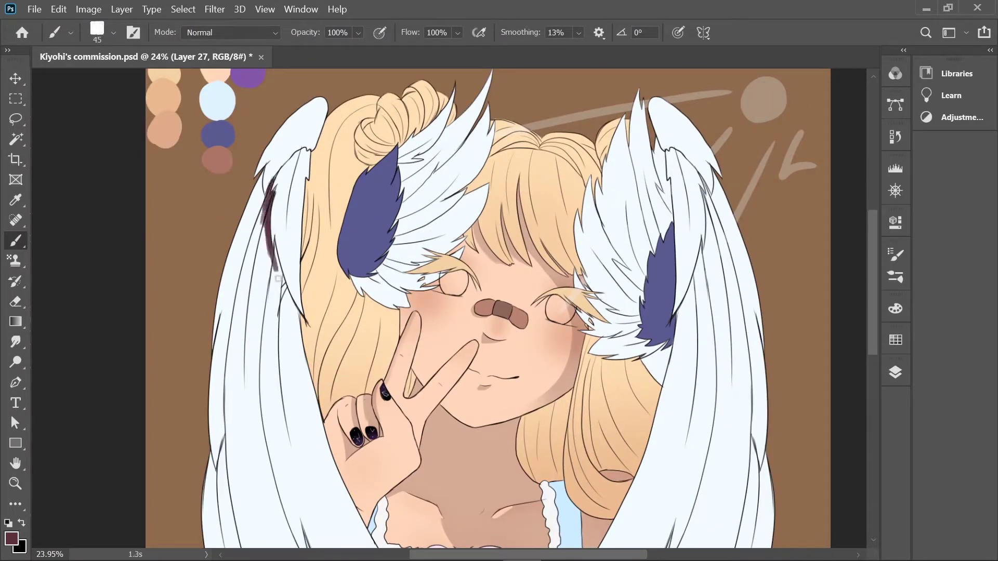
# - Enlarge the brush to 150 px and fill the outer feathers of the left wing with dark maroon down to the tips
pyautogui.scroll(-2, 269, 244)
pyautogui.press(']')
pyautogui.press(']')
pyautogui.press(']')
pyautogui.press(']')
pyautogui.press(']')
pyautogui.press(']')
pyautogui.press(']')
pyautogui.press(']')
pyautogui.press(']')
pyautogui.press(']')
pyautogui.moveTo(280, 104); pyautogui.dragTo(244, 390)
pyautogui.scroll(-3, 270, 312)
pyautogui.moveTo(291, 187)
pyautogui.mouseDown()
pyautogui.moveTo(354, 406)
pyautogui.moveTo(362, 359)
pyautogui.mouseUp()
pyautogui.moveTo(344, 321)
pyautogui.mouseDown()
pyautogui.moveTo(426, 434)
pyautogui.moveTo(285, 205)
pyautogui.mouseUp()
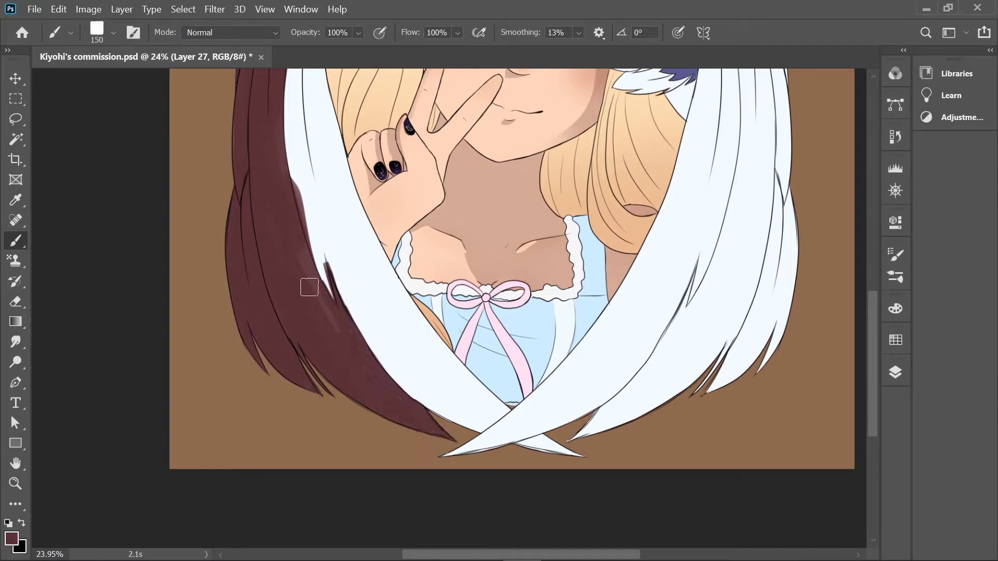
# - Erase the maroon spill from the upper inner feathers of the left wing with a small eraser of about 20 px
pyautogui.scroll(4, 285, 204)
pyautogui.press('e')
pyautogui.scroll(4, 329, 84)
pyautogui.moveTo(329, 229); pyautogui.dragTo(333, 348)
pyautogui.press(']')
pyautogui.moveTo(328, 312)
pyautogui.mouseDown()
pyautogui.moveTo(329, 227)
pyautogui.moveTo(330, 320)
pyautogui.mouseUp()
pyautogui.press('[')
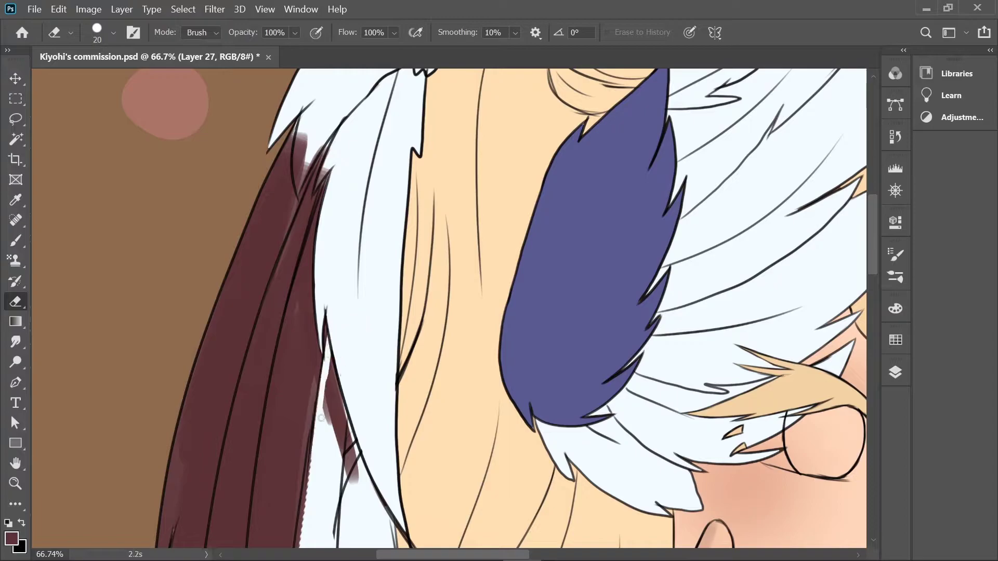
pyautogui.moveTo(315, 458); pyautogui.dragTo(353, 478)
pyautogui.scroll(-5, 317, 184)
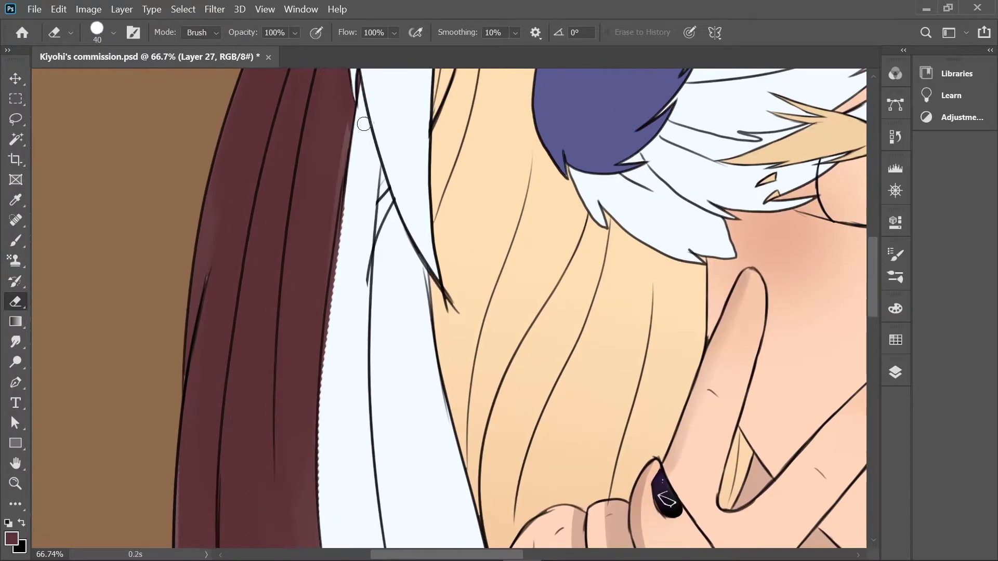
# - Erase the maroon spill along the inner feather edges of the left wing down to the feather tips
pyautogui.moveTo(335, 304); pyautogui.dragTo(323, 156)
pyautogui.press(']')
pyautogui.scroll(-5, 324, 156)
pyautogui.moveTo(417, 379); pyautogui.dragTo(415, 287)
pyautogui.press(']')
pyautogui.moveTo(436, 408); pyautogui.dragTo(445, 460)
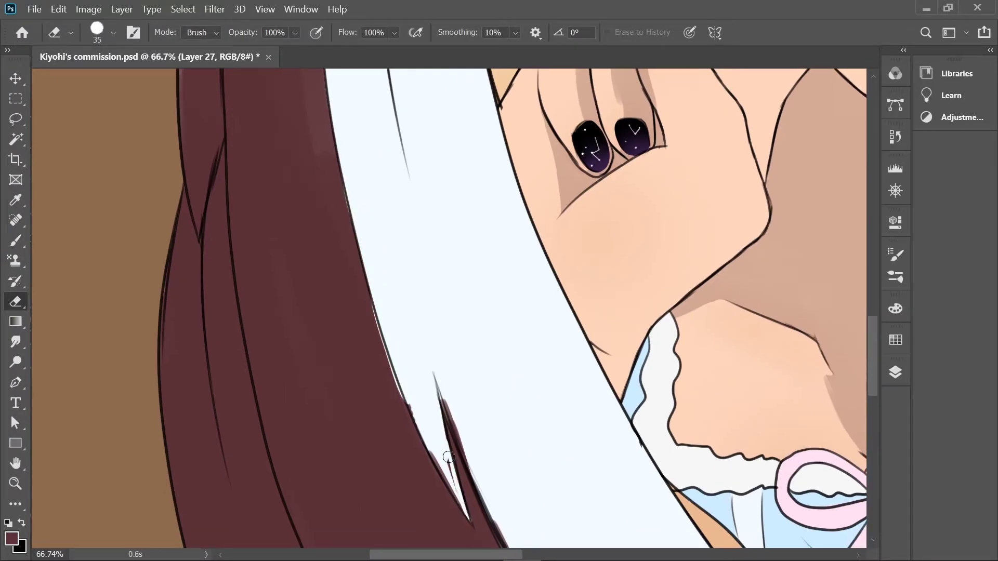
pyautogui.scroll(-5, 481, 398)
# - Set the wing shadow layer's blend mode to Multiply and its opacity to 20%
pyautogui.hotkey('ctrl', '0')
pyautogui.click(895, 373)
pyautogui.click(735, 312)
pyautogui.click(717, 223)
pyautogui.click(797, 312)
pyautogui.write('20')
pyautogui.press('Return')
pyautogui.click(895, 372)
# - Paint the shadow the upper feathers cast on the left wing's inner feathers and trim it with a 40 px eraser
pyautogui.scroll(6, 291, 223)
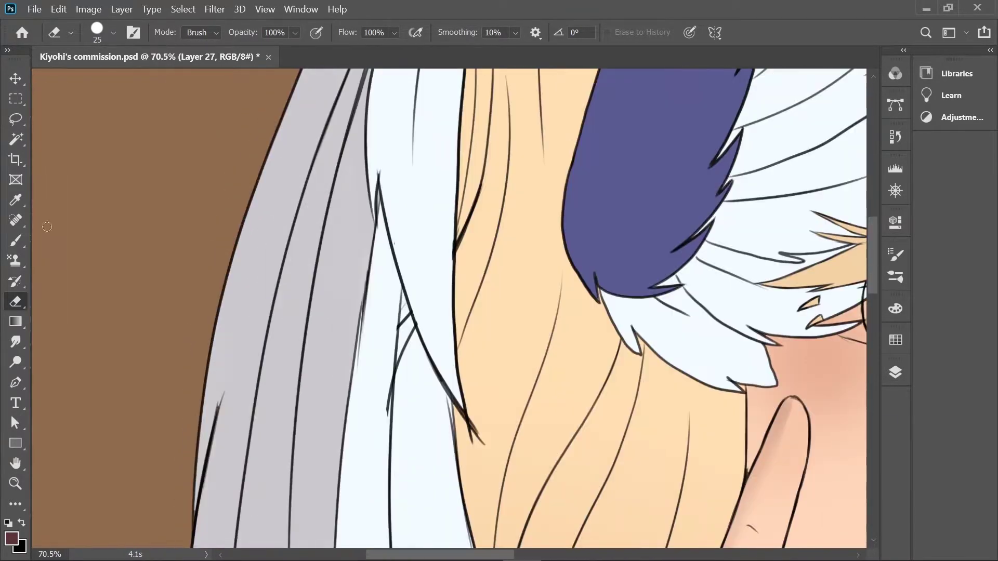
pyautogui.press('b')
pyautogui.moveTo(382, 208); pyautogui.dragTo(449, 411)
pyautogui.moveTo(376, 229)
pyautogui.mouseDown()
pyautogui.moveTo(442, 410)
pyautogui.moveTo(368, 251)
pyautogui.moveTo(340, 338)
pyautogui.mouseUp()
pyautogui.press(']')
pyautogui.press(']')
pyautogui.press(']')
pyautogui.press(']')
pyautogui.press(']')
pyautogui.press(']')
pyautogui.press(']')
pyautogui.scroll(-4, 353, 244)
pyautogui.press('e')
pyautogui.moveTo(239, 259); pyautogui.dragTo(107, 414)
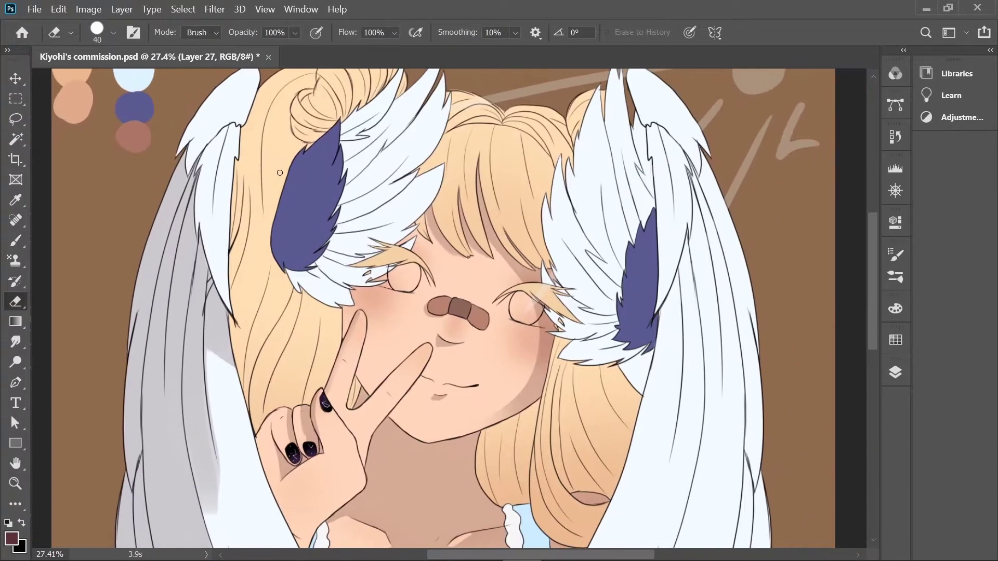
# - Paint a small cast shadow on the right wing just below the right ear wing
pyautogui.press('b')
pyautogui.scroll(4, 659, 372)
pyautogui.press('[')
pyautogui.press('[')
pyautogui.moveTo(641, 312)
pyautogui.mouseDown()
pyautogui.moveTo(613, 405)
pyautogui.moveTo(577, 344)
pyautogui.moveTo(623, 356)
pyautogui.mouseUp()
pyautogui.press(']')
pyautogui.press(']')
pyautogui.press(']')
pyautogui.hotkey('ctrl', '0')
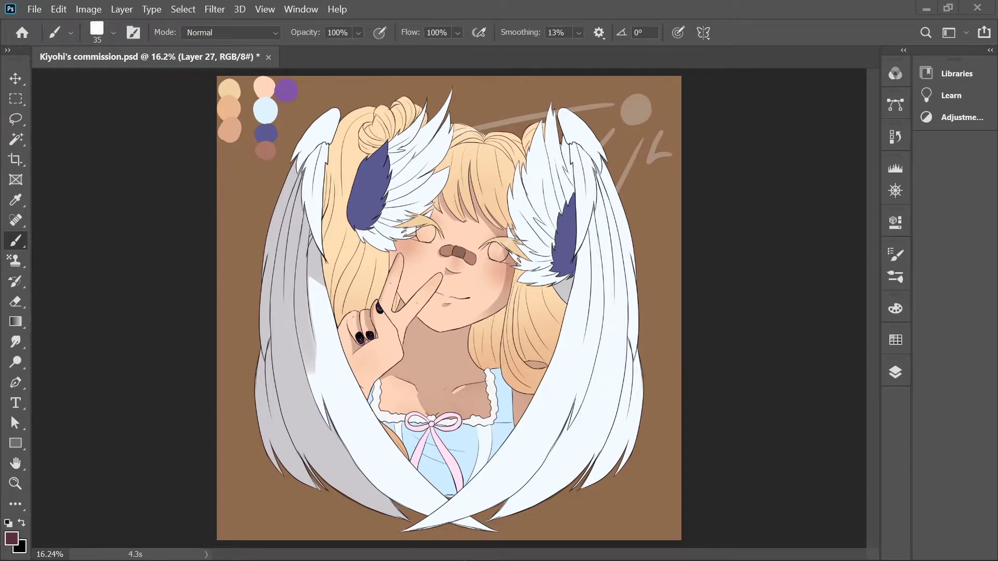
# - Add a new layer for the hair shadows and clip it to the hair base
pyautogui.scroll(5, 494, 260)
pyautogui.click(895, 372)
pyautogui.rightClick(779, 391)
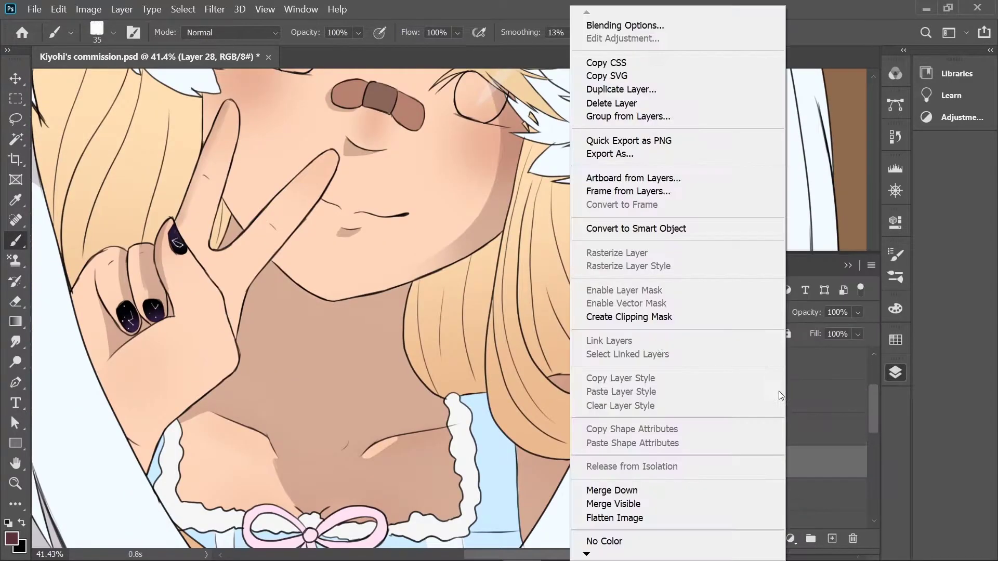
pyautogui.press('Escape')
pyautogui.scroll(-1, 494, 312)
# - Enlarge the brush to 100 px and fill the hair behind the right side of the neck with dark maroon
pyautogui.press(']')
pyautogui.press(']')
pyautogui.press(']')
pyautogui.press(']')
pyautogui.press(']')
pyautogui.press(']')
pyautogui.press(']')
pyautogui.moveTo(474, 264)
pyautogui.mouseDown()
pyautogui.moveTo(493, 207)
pyautogui.moveTo(442, 345)
pyautogui.mouseUp()
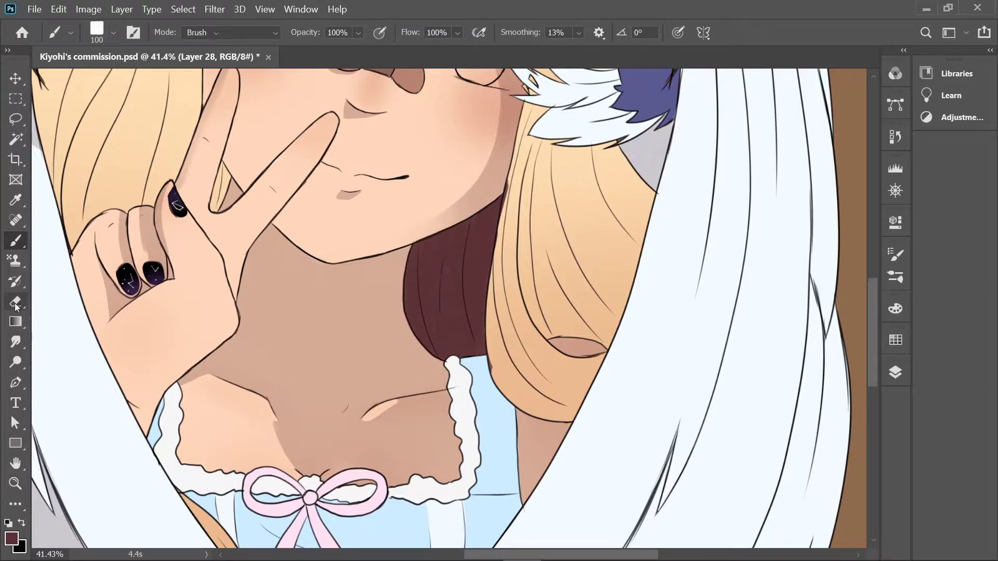
pyautogui.moveTo(131, 73); pyautogui.dragTo(251, 132)
pyautogui.moveTo(380, 315)
pyautogui.mouseDown()
pyautogui.moveTo(267, 195)
pyautogui.moveTo(272, 123)
pyautogui.mouseUp()
# - Reduce the brush to 15 px and trace maroon shadow lines along the edges of the right front hair lock
pyautogui.press('[')
pyautogui.press('[')
pyautogui.moveTo(518, 293); pyautogui.dragTo(582, 346)
pyautogui.moveTo(430, 186); pyautogui.dragTo(447, 230)
pyautogui.press('[')
pyautogui.press('[')
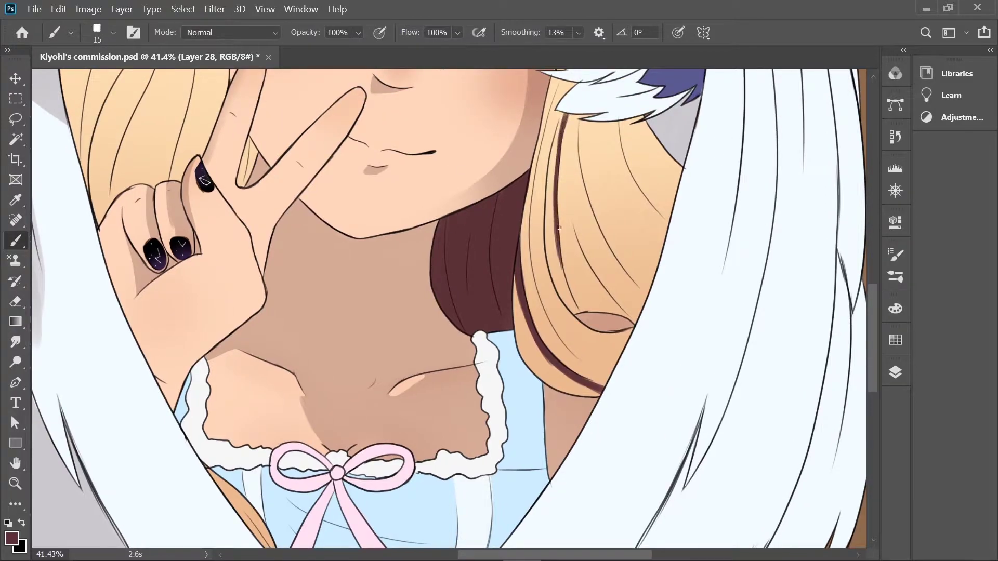
pyautogui.moveTo(517, 270)
pyautogui.mouseDown()
pyautogui.moveTo(525, 335)
pyautogui.moveTo(598, 395)
pyautogui.mouseUp()
# - Enlarge the brush to 125 px and fill the whole right front hair lock below the ear wing with maroon
pyautogui.scroll(8, 598, 394)
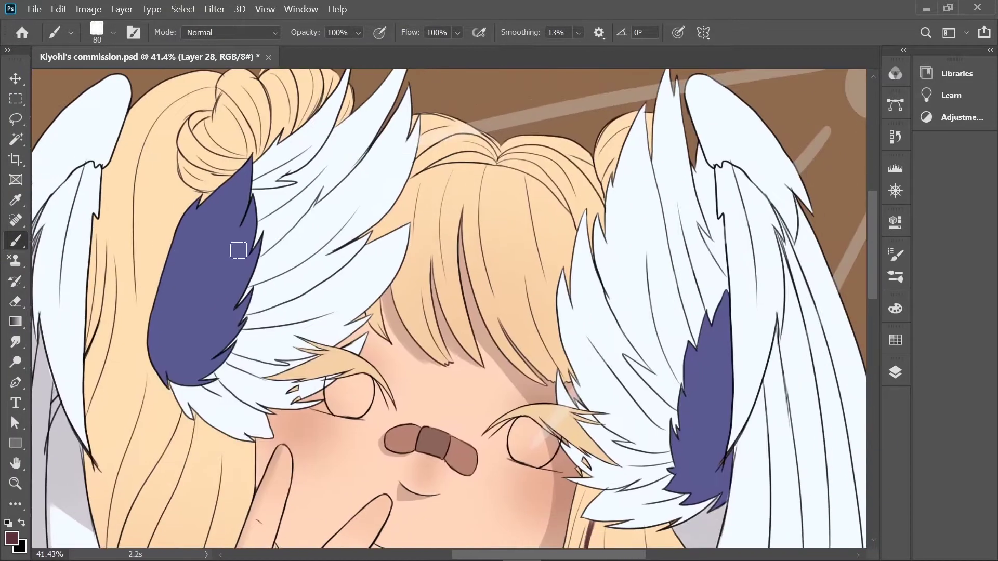
pyautogui.scroll(-4, 436, 187)
pyautogui.press(']')
pyautogui.press(']')
pyautogui.press(']')
pyautogui.press(']')
pyautogui.press(']')
pyautogui.press(']')
pyautogui.press(']')
pyautogui.press(']')
pyautogui.moveTo(671, 312); pyautogui.dragTo(613, 426)
pyautogui.moveTo(650, 275); pyautogui.dragTo(550, 463)
pyautogui.scroll(-5, 572, 416)
pyautogui.moveTo(598, 182)
pyautogui.mouseDown()
pyautogui.moveTo(646, 206)
pyautogui.moveTo(612, 403)
pyautogui.mouseUp()
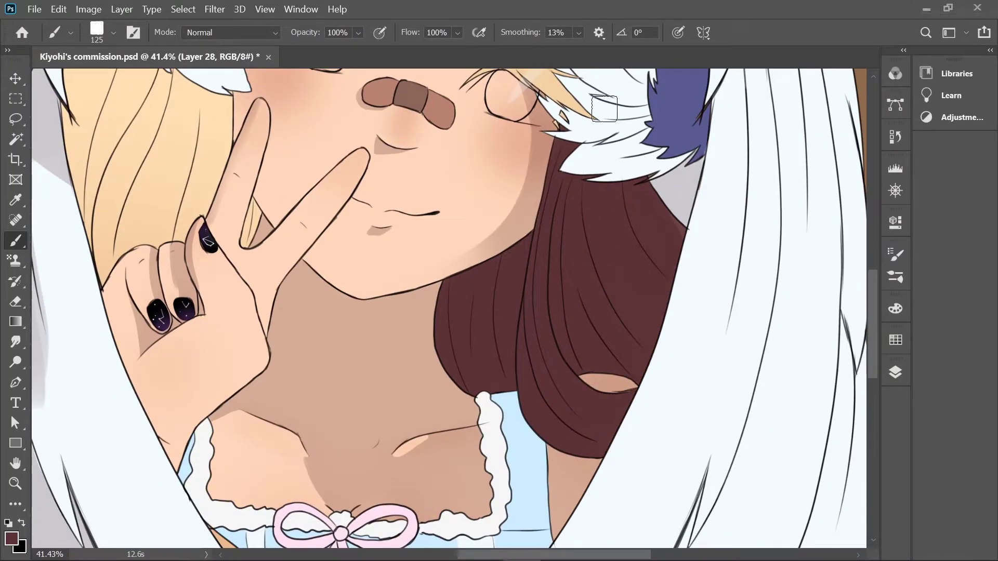
# - Shade the gap below the left bun and its upper coils in maroon, using a small brush of 9 to 20 px
pyautogui.scroll(6, 370, 124)
pyautogui.scroll(5, 328, 225)
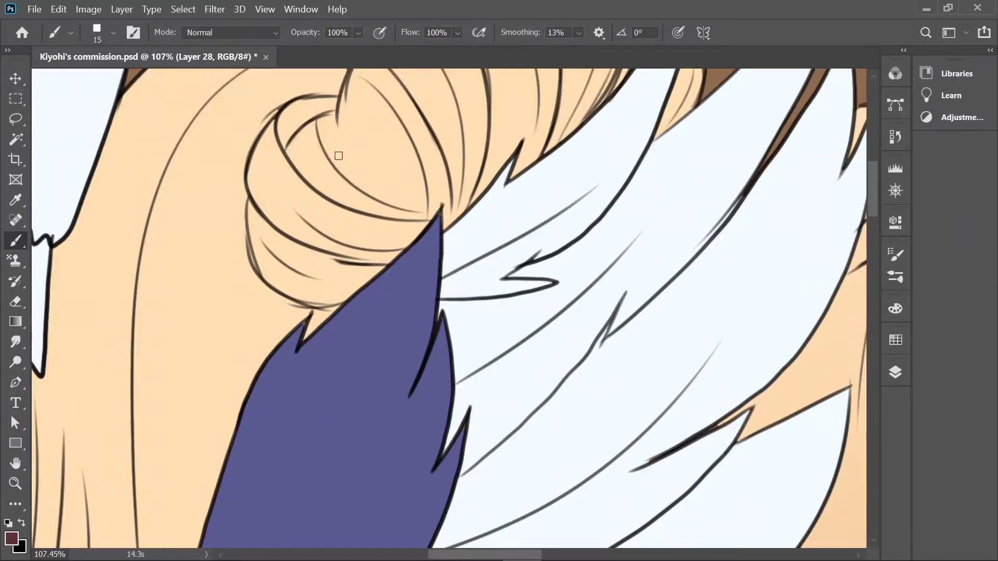
pyautogui.moveTo(328, 312); pyautogui.dragTo(306, 333)
pyautogui.scroll(3, 307, 291)
pyautogui.press(']')
pyautogui.moveTo(538, 312)
pyautogui.mouseDown()
pyautogui.moveTo(566, 250)
pyautogui.moveTo(532, 135)
pyautogui.moveTo(475, 147)
pyautogui.mouseUp()
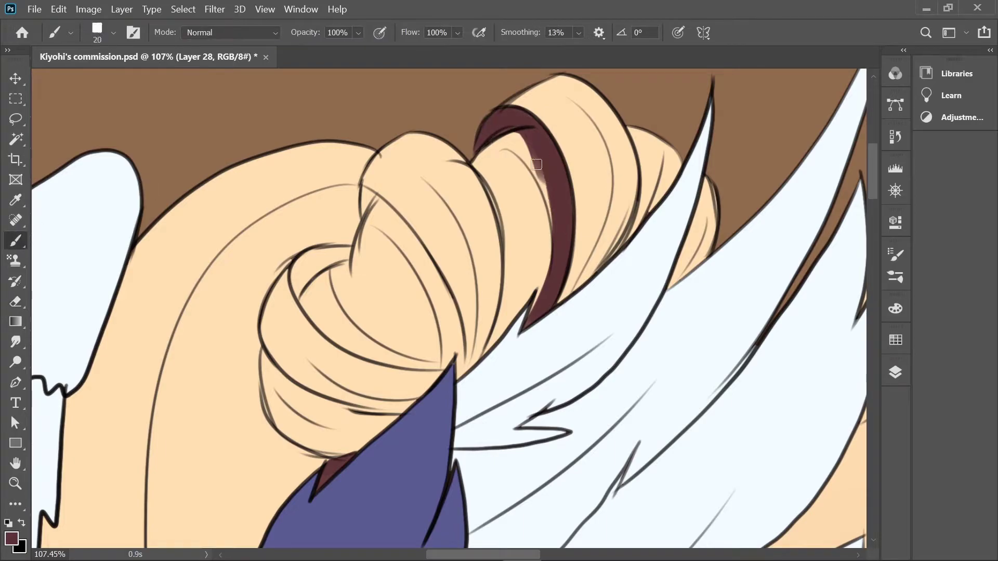
pyautogui.moveTo(553, 196); pyautogui.dragTo(482, 142)
pyautogui.moveTo(556, 307); pyautogui.dragTo(602, 144)
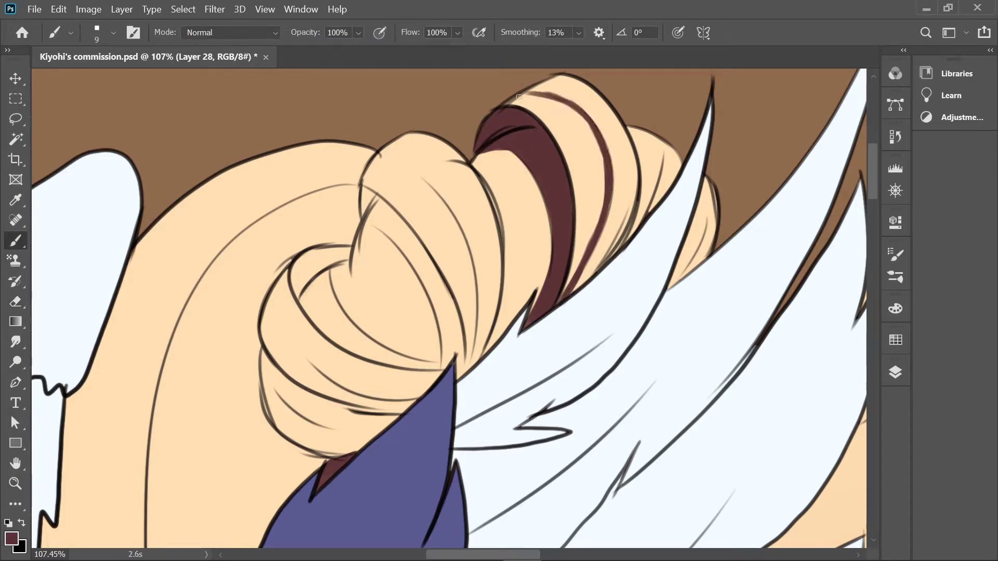
# - Paint thin 9 px shadow lines on the middle coil of the left bun and save the document
pyautogui.moveTo(457, 358)
pyautogui.mouseDown()
pyautogui.moveTo(361, 191)
pyautogui.moveTo(357, 219)
pyautogui.moveTo(398, 250)
pyautogui.moveTo(442, 370)
pyautogui.mouseUp()
pyautogui.press('e')
pyautogui.press('b')
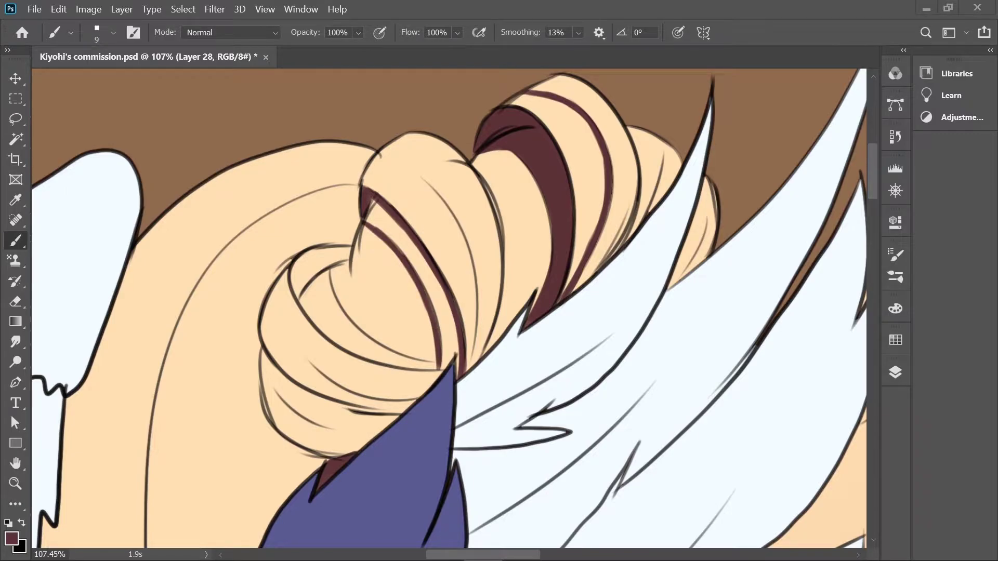
pyautogui.hotkey('ctrl', 's')
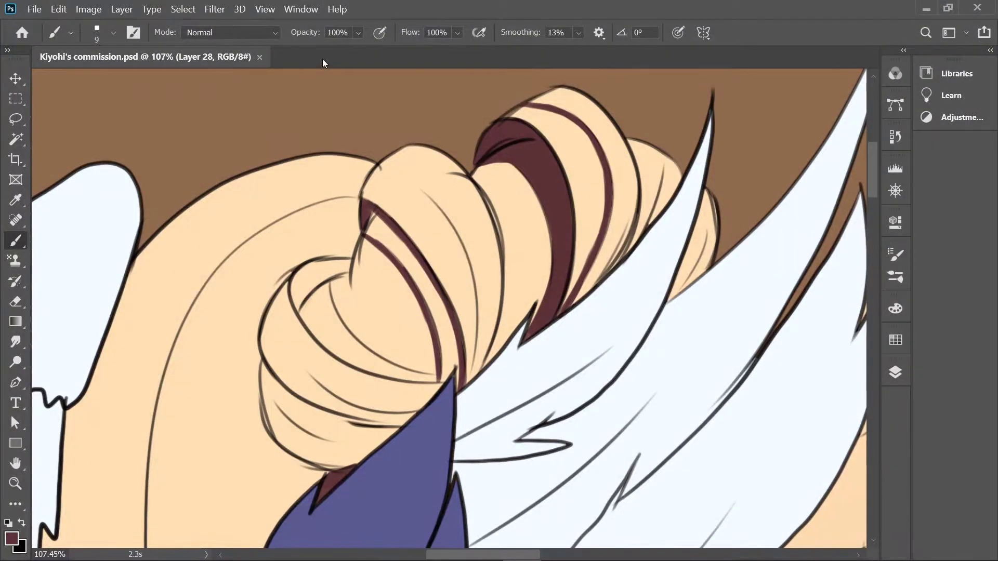
# - Thicken the middle coil's shadow and shade the remaining strands of the left bun in maroon
pyautogui.moveTo(360, 320); pyautogui.dragTo(378, 242)
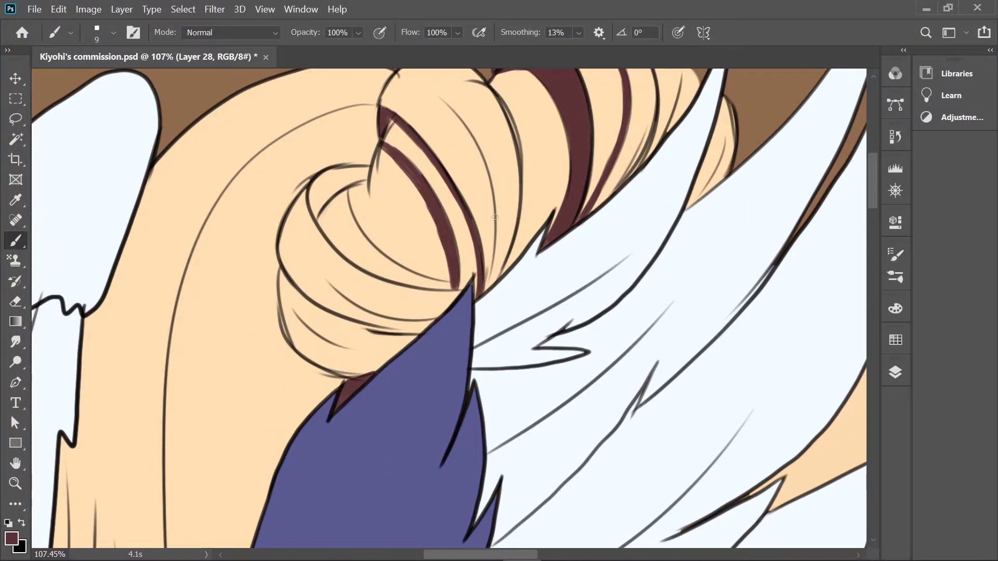
pyautogui.moveTo(492, 228); pyautogui.dragTo(464, 126)
pyautogui.moveTo(472, 75); pyautogui.dragTo(393, 133)
pyautogui.moveTo(486, 94); pyautogui.dragTo(430, 169)
pyautogui.moveTo(431, 171)
pyautogui.mouseDown()
pyautogui.moveTo(267, 212)
pyautogui.moveTo(280, 351)
pyautogui.moveTo(357, 392)
pyautogui.moveTo(340, 410)
pyautogui.mouseUp()
# - Enlarge the brush to 45 px and fill the sliver of hair visible between the raised fingers with maroon
pyautogui.press(']')
pyautogui.press(']')
pyautogui.press(']')
pyautogui.press(']')
pyautogui.moveTo(614, 270)
pyautogui.mouseDown()
pyautogui.moveTo(597, 306)
pyautogui.moveTo(621, 279)
pyautogui.mouseUp()
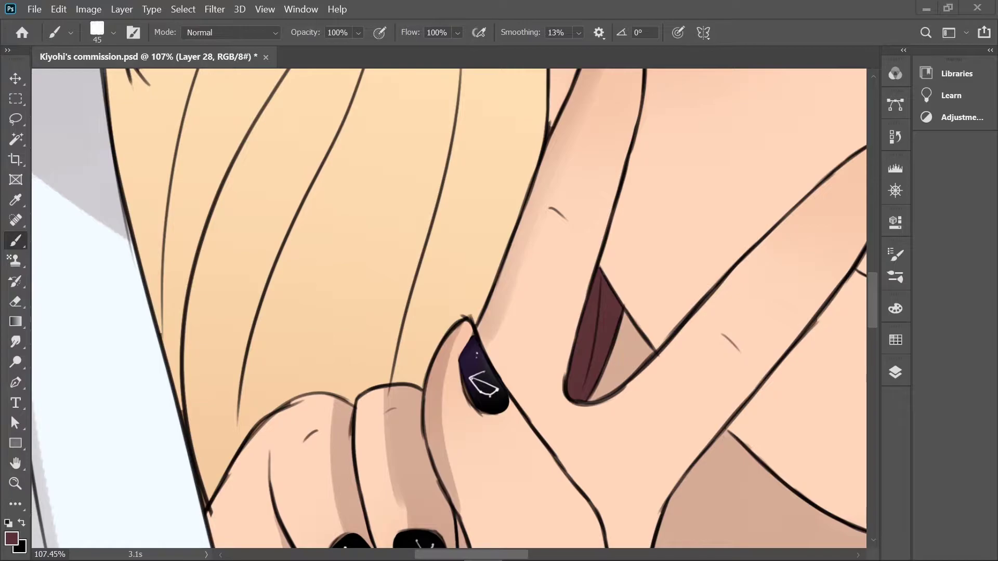
pyautogui.scroll(-4, 386, 339)
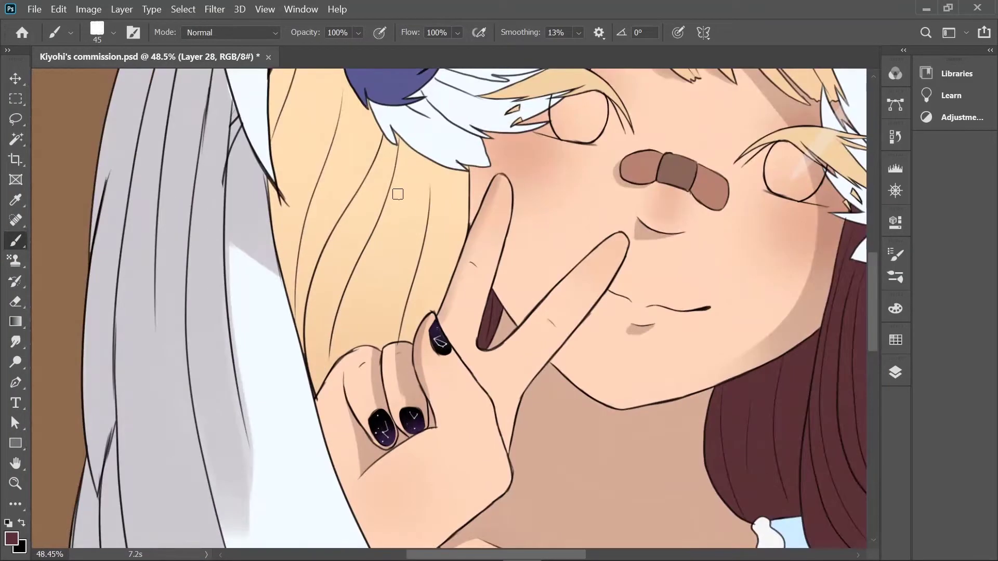
# - Fill the hair lock between the left cheek and the hand with maroon and tidy its edge with a 35 px eraser
pyautogui.moveTo(415, 127)
pyautogui.mouseDown()
pyautogui.moveTo(485, 206)
pyautogui.moveTo(396, 211)
pyautogui.moveTo(364, 291)
pyautogui.moveTo(385, 219)
pyautogui.mouseUp()
pyautogui.click(16, 302)
pyautogui.moveTo(331, 332); pyautogui.dragTo(321, 382)
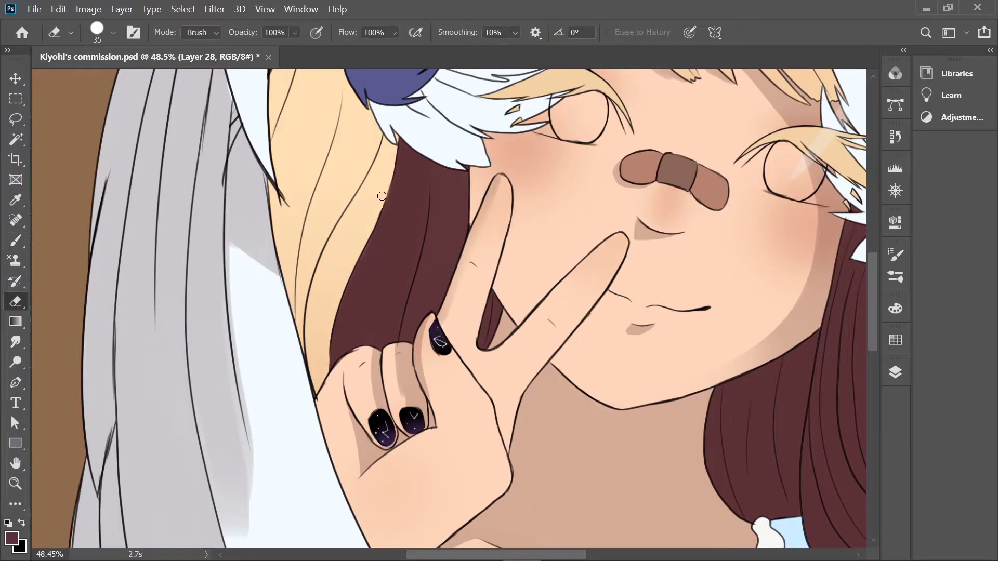
pyautogui.scroll(-6, 377, 198)
# - Set the hair shadow layer's blend mode to Multiply and lower its opacity
pyautogui.scroll(4, 412, 134)
pyautogui.press('F7')
pyautogui.click(717, 311)
pyautogui.click(701, 223)
pyautogui.press('F7')
pyautogui.scroll(-2, 466, 272)
pyautogui.scroll(6, 530, 144)
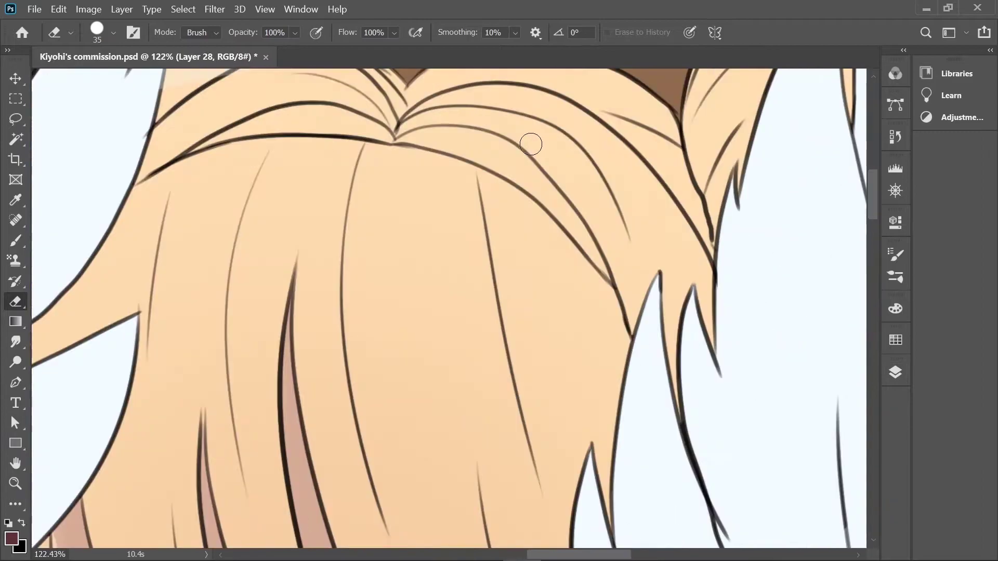
# - Shade the lowest hair strand to the right of the parting above the bangs with a 15 px brush
pyautogui.press('b')
pyautogui.moveTo(398, 139)
pyautogui.mouseDown()
pyautogui.moveTo(486, 159)
pyautogui.moveTo(609, 281)
pyautogui.mouseUp()
pyautogui.moveTo(478, 138); pyautogui.dragTo(585, 229)
pyautogui.moveTo(432, 150); pyautogui.dragTo(512, 177)
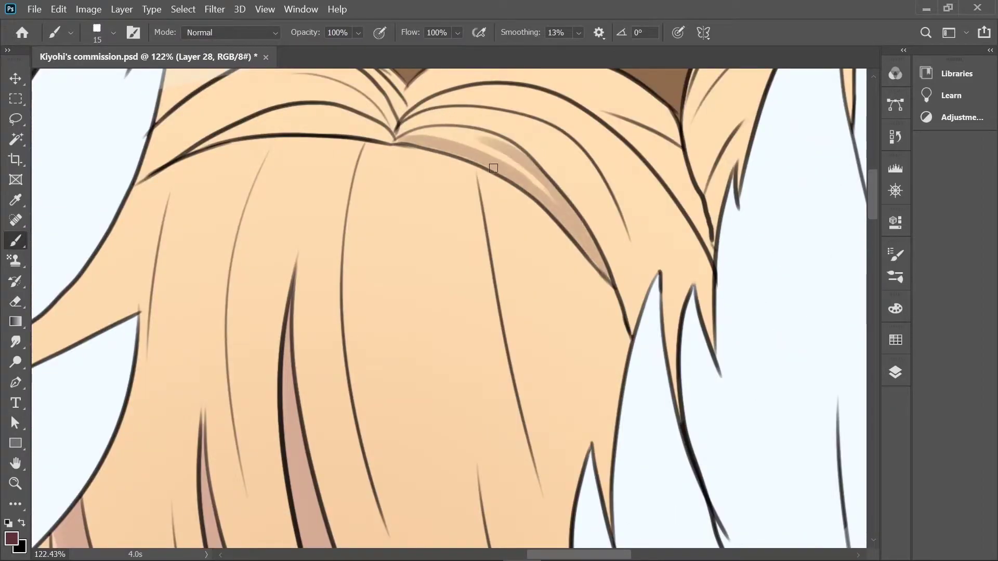
pyautogui.moveTo(400, 136); pyautogui.dragTo(525, 158)
pyautogui.moveTo(551, 200); pyautogui.dragTo(480, 139)
# - Shade the matching hair strand to the left of the parting above the bangs
pyautogui.moveTo(380, 141)
pyautogui.mouseDown()
pyautogui.moveTo(320, 112)
pyautogui.moveTo(198, 146)
pyautogui.mouseUp()
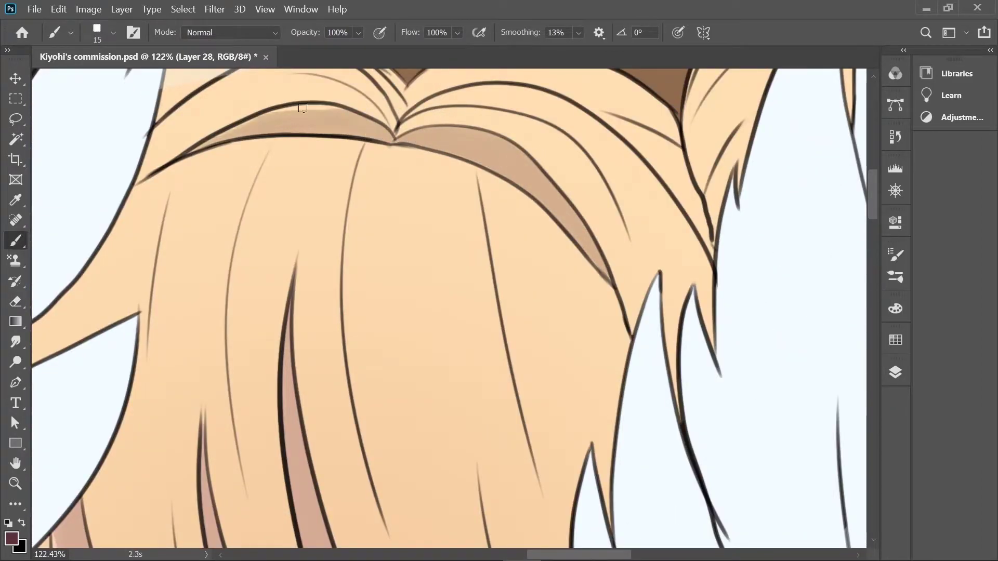
pyautogui.moveTo(364, 111); pyautogui.dragTo(193, 140)
pyautogui.press('e')
pyautogui.press('b')
pyautogui.hotkey('ctrl', '0')
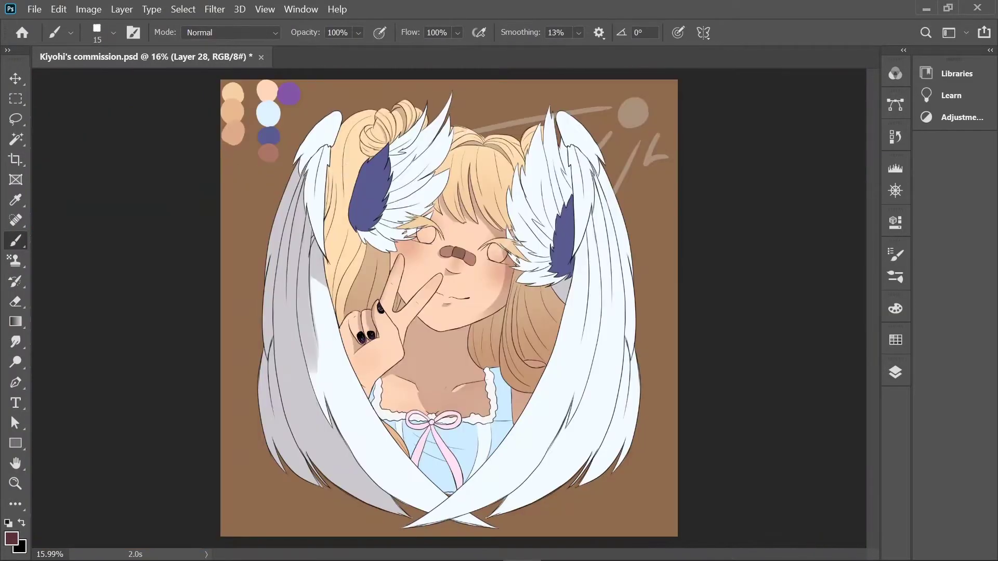
# - Paint a long shadow down the central strand of the bangs with a 40 px brush
pyautogui.scroll(3, 480, 140)
pyautogui.scroll(5, 480, 139)
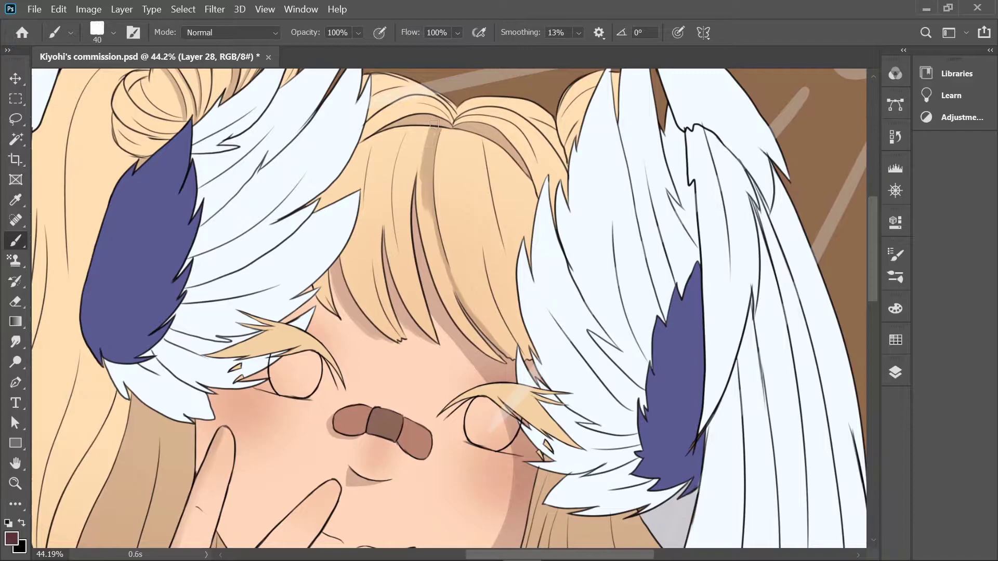
pyautogui.moveTo(456, 276); pyautogui.dragTo(435, 269)
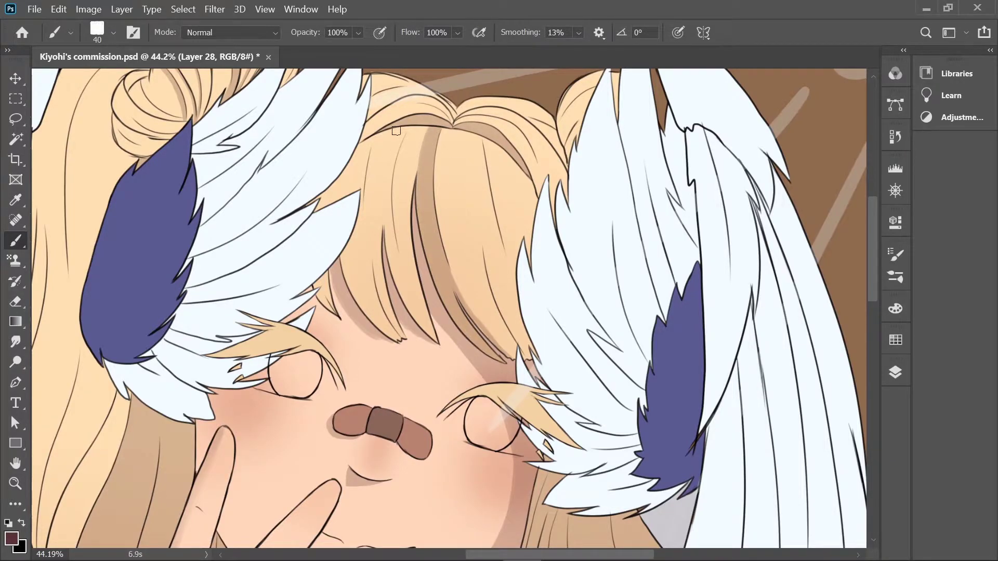
# - Shade the left side of the bangs from the parting line down to the tips beside the ear wing
pyautogui.moveTo(363, 140); pyautogui.dragTo(371, 287)
pyautogui.press(']')
pyautogui.press(']')
pyautogui.press(']')
pyautogui.press(']')
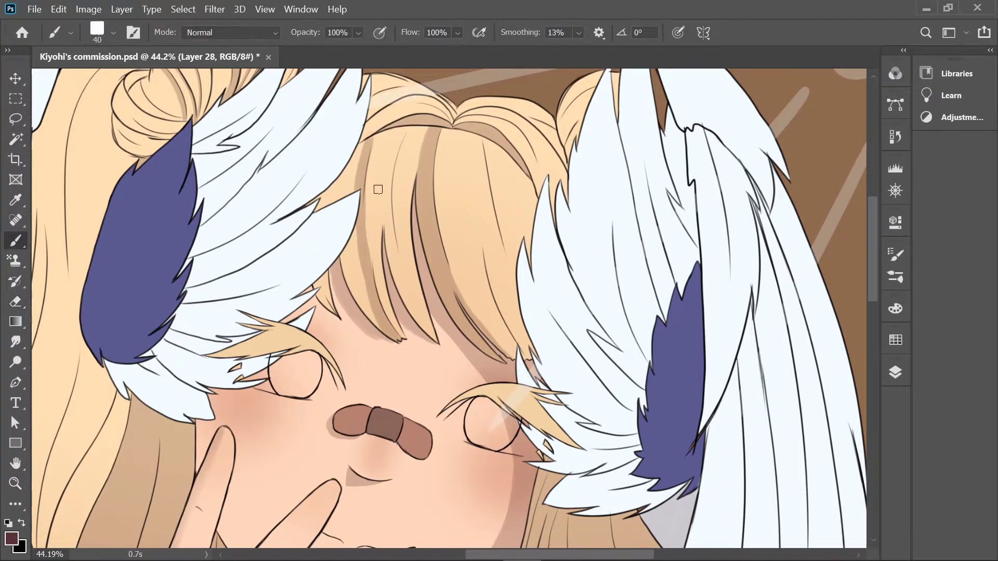
pyautogui.moveTo(356, 156); pyautogui.dragTo(316, 279)
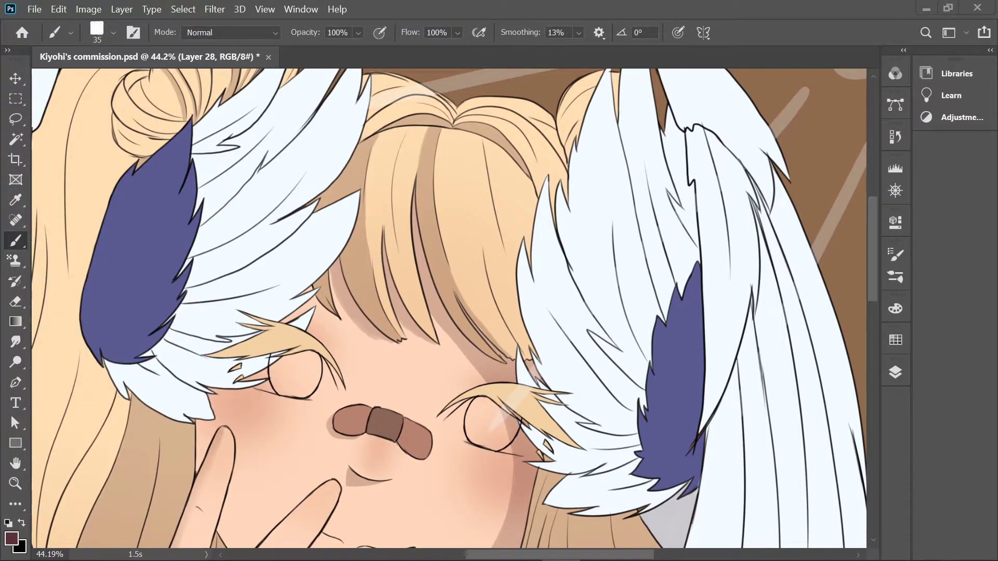
# - Tidy the shadow on the right hair lock with the eraser and extend the left bangs shadow with a 35 px brush
pyautogui.moveTo(327, 418); pyautogui.dragTo(162, 144)
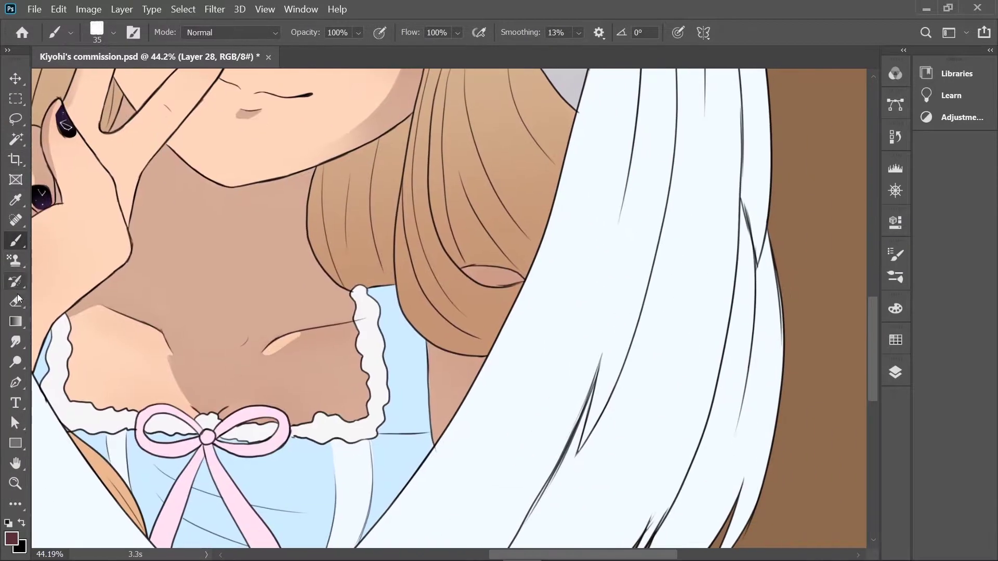
pyautogui.click(15, 301)
pyautogui.moveTo(406, 243)
pyautogui.mouseDown()
pyautogui.moveTo(426, 312)
pyautogui.moveTo(468, 349)
pyautogui.moveTo(393, 254)
pyautogui.mouseUp()
pyautogui.press('b')
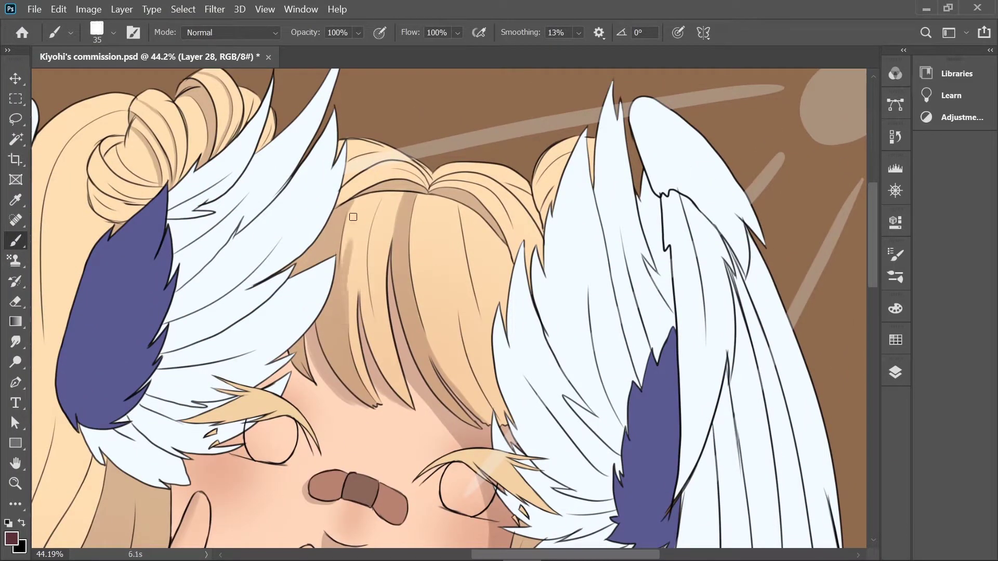
pyautogui.moveTo(352, 217); pyautogui.dragTo(344, 284)
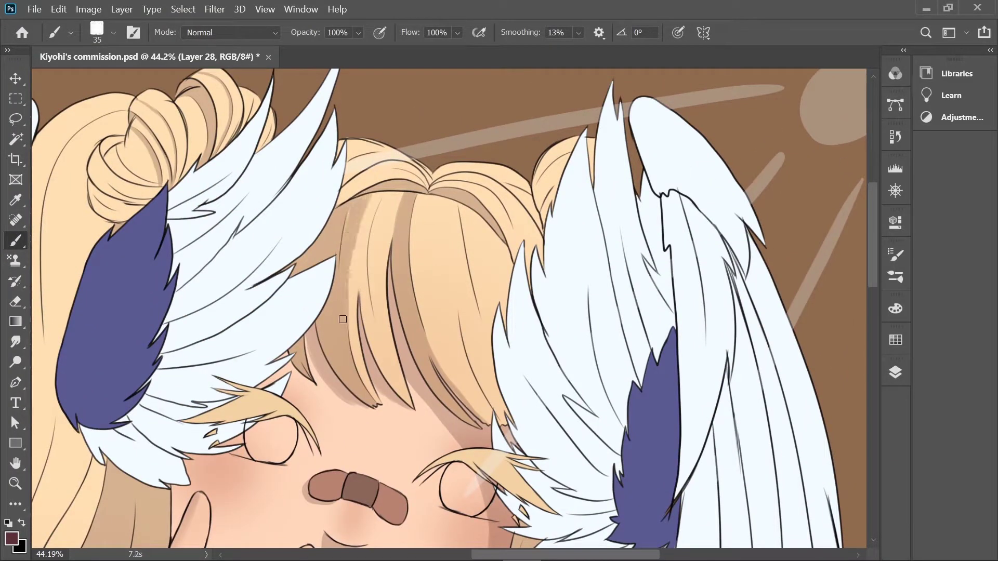
# - Shade the small right bun behind the ear wing, reducing the brush to 25 px for its strands
pyautogui.scroll(3, 343, 268)
pyautogui.hscroll(-5, 365, 254)
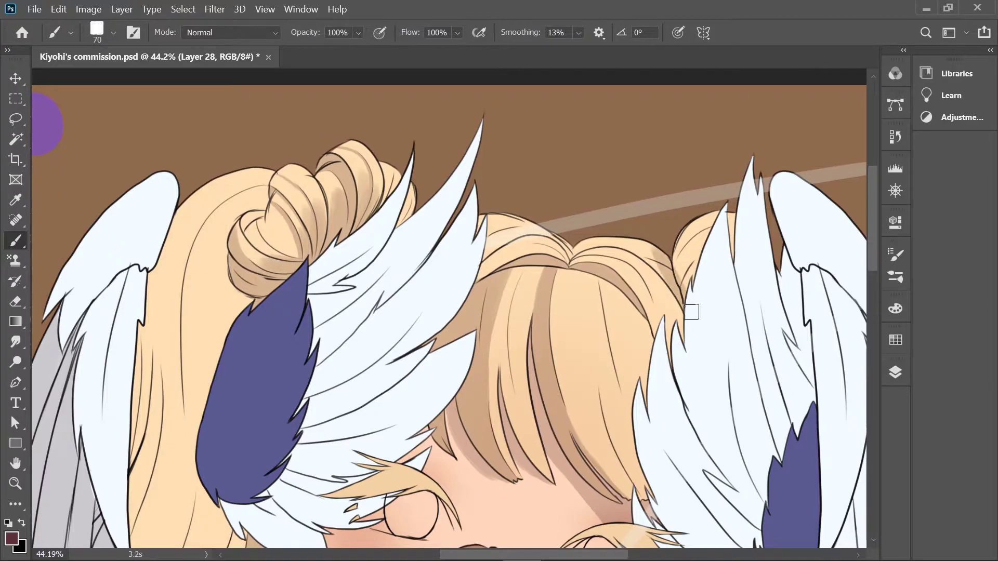
pyautogui.moveTo(678, 260); pyautogui.dragTo(706, 227)
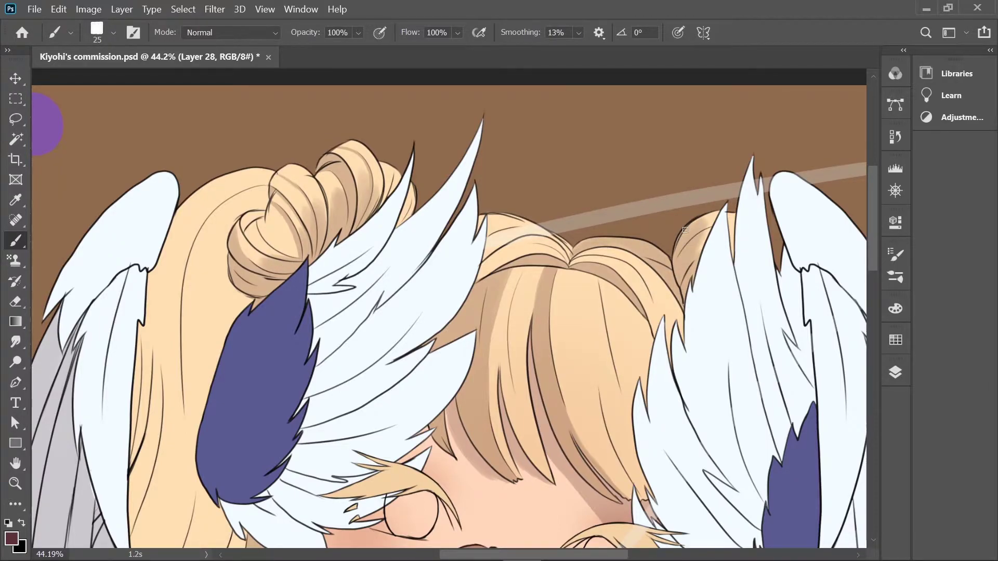
# - Shade the wavy strands of the left hair between the ear wing and the hand, and switch to a 45 px eraser
pyautogui.scroll(-6, 685, 230)
pyautogui.hscroll(-3, 439, 206)
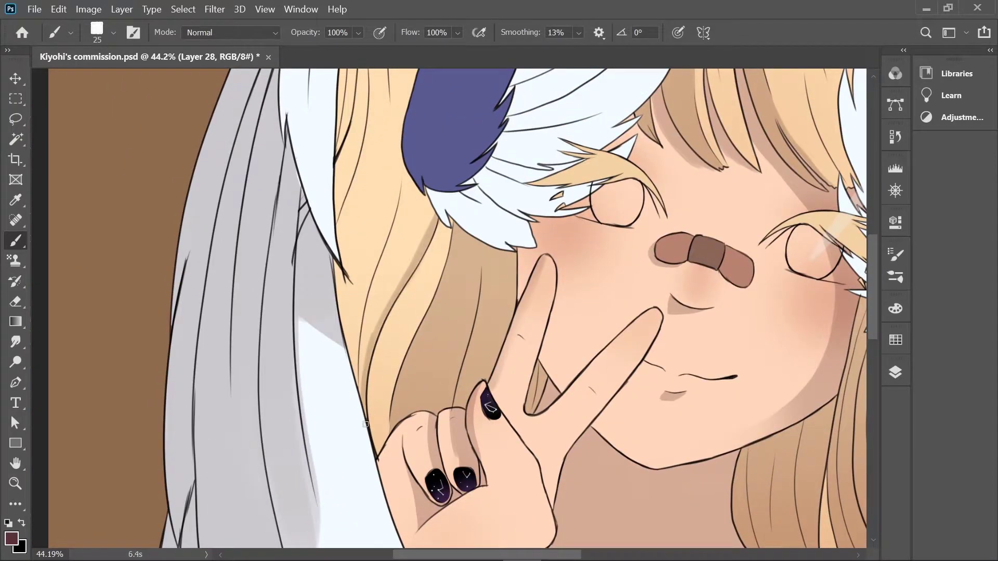
pyautogui.moveTo(436, 182)
pyautogui.mouseDown()
pyautogui.moveTo(362, 404)
pyautogui.moveTo(369, 332)
pyautogui.moveTo(420, 162)
pyautogui.mouseUp()
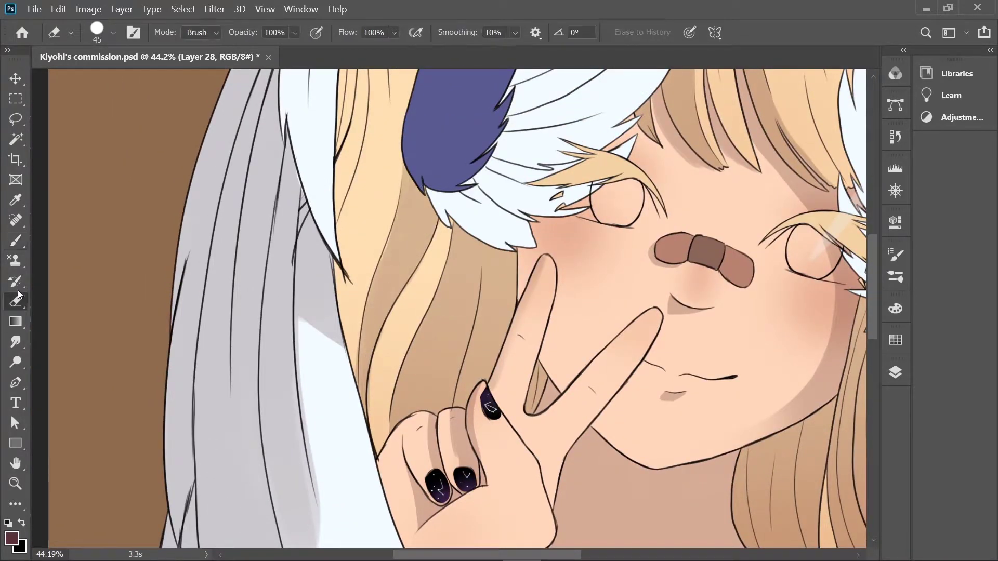
pyautogui.scroll(-5, 392, 366)
# - Shade the left hair between the large wing and the ear wing with a 45 px brush, and switch to a soft 354 px eraser
pyautogui.scroll(8, 393, 366)
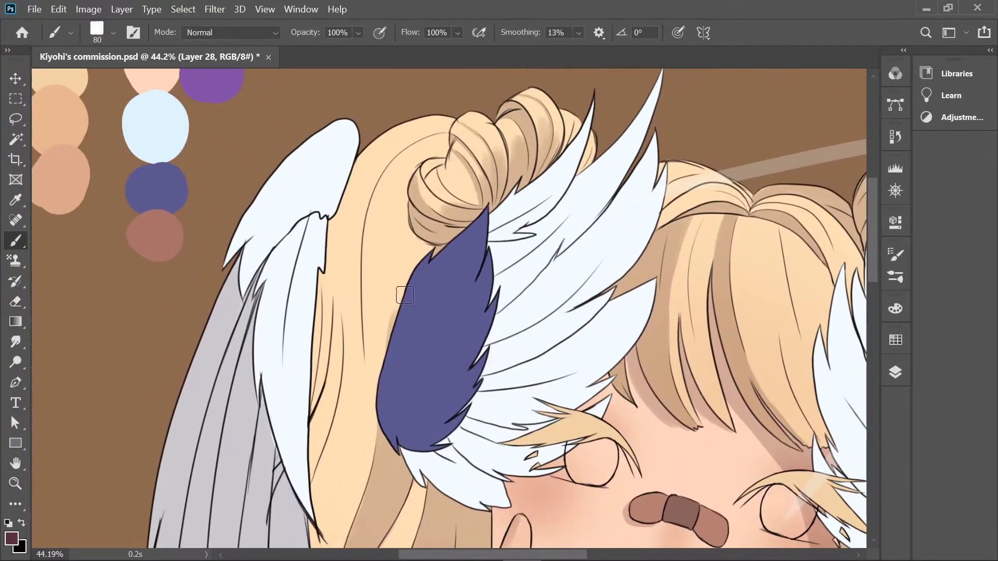
pyautogui.scroll(-4, 319, 263)
pyautogui.hscroll(-1, 318, 263)
pyautogui.scroll(1, 424, 209)
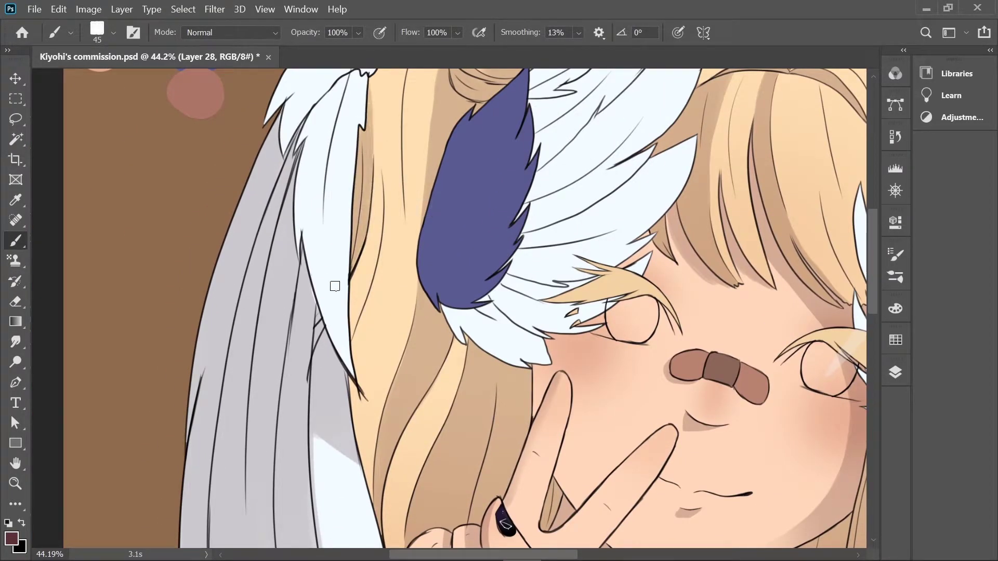
pyautogui.scroll(3, 365, 159)
pyautogui.press('e')
pyautogui.click(97, 30)
pyautogui.doubleClick(234, 281)
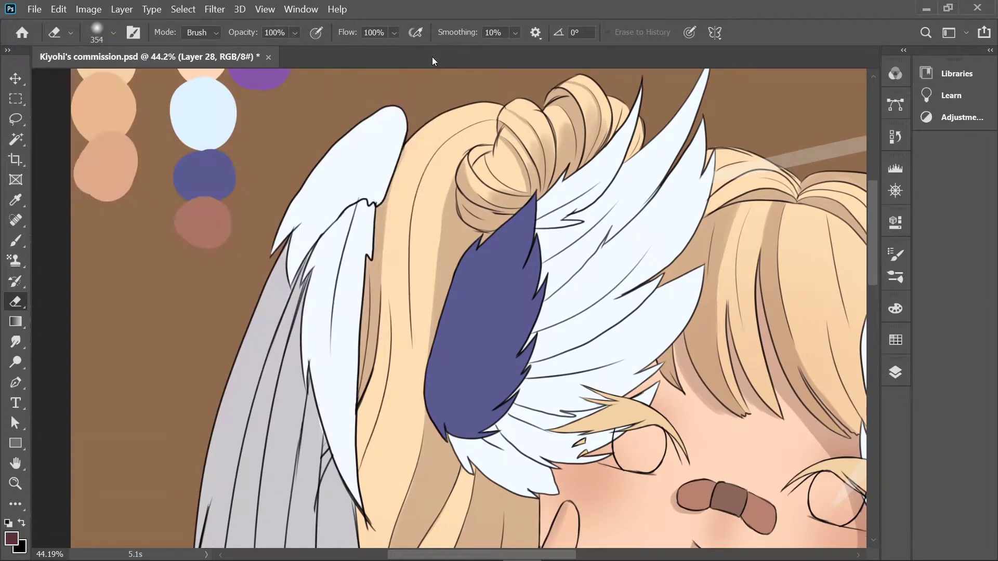
# - Add a new clipped layer directly above Layer 19 and start blocking in a dark shadow over the lower part of the dress
pyautogui.hscroll(3, 598, 140)
pyautogui.scroll(-1, 598, 141)
pyautogui.scroll(1, 548, 96)
pyautogui.scroll(-5, 548, 96)
pyautogui.scroll(1, 334, 416)
pyautogui.scroll(-3, 464, 340)
pyautogui.scroll(1, 464, 340)
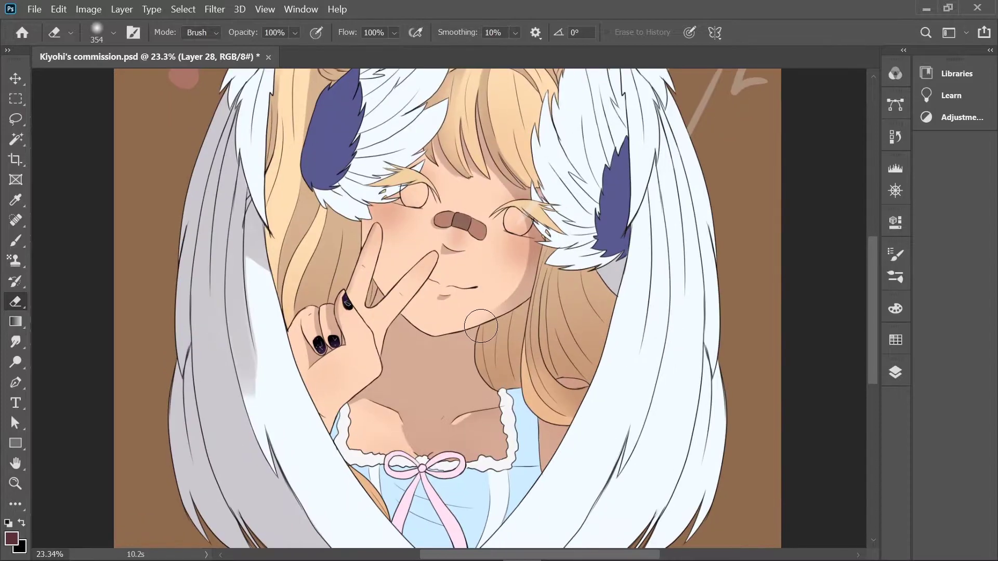
pyautogui.scroll(-2, 480, 326)
pyautogui.scroll(5, 395, 468)
pyautogui.click(895, 372)
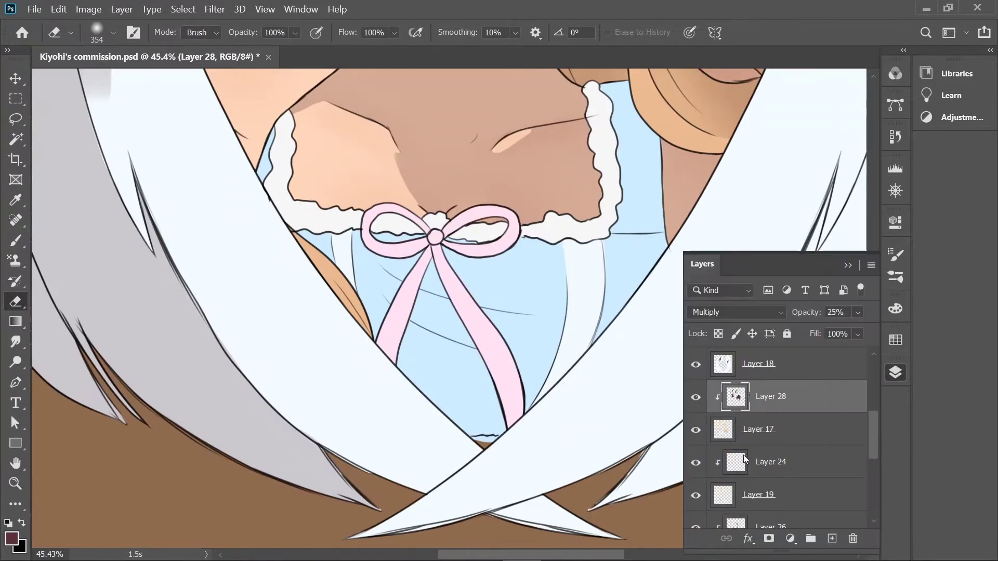
pyautogui.click(831, 538)
pyautogui.press('b')
pyautogui.moveTo(396, 305)
pyautogui.mouseDown()
pyautogui.moveTo(476, 352)
pyautogui.moveTo(468, 442)
pyautogui.mouseUp()
# - Extend the dress shadow beneath the ribbon tails with a larger brush and trim its upper edge with the eraser
pyautogui.press(']')
pyautogui.press(']')
pyautogui.press(']')
pyautogui.press(']')
pyautogui.press(']')
pyautogui.press(']')
pyautogui.press(']')
pyautogui.press(']')
pyautogui.moveTo(296, 316)
pyautogui.mouseDown()
pyautogui.moveTo(496, 446)
pyautogui.moveTo(454, 424)
pyautogui.moveTo(595, 363)
pyautogui.moveTo(521, 451)
pyautogui.moveTo(419, 348)
pyautogui.mouseUp()
pyautogui.press('e')
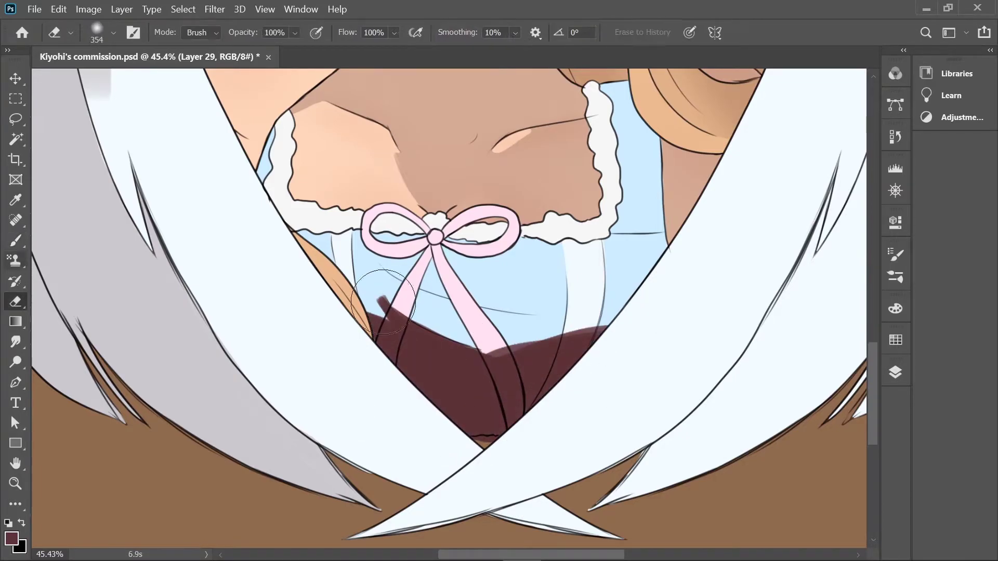
pyautogui.moveTo(494, 360); pyautogui.dragTo(512, 416)
pyautogui.moveTo(411, 299)
pyautogui.mouseDown()
pyautogui.moveTo(388, 358)
pyautogui.moveTo(362, 336)
pyautogui.moveTo(347, 402)
pyautogui.moveTo(242, 476)
pyautogui.moveTo(245, 500)
pyautogui.mouseUp()
# - Extend the shadow over the right side of the dress and its lace trim with an enlarged brush
pyautogui.press('b')
pyautogui.moveTo(470, 238)
pyautogui.mouseDown()
pyautogui.moveTo(468, 312)
pyautogui.moveTo(525, 447)
pyautogui.moveTo(478, 323)
pyautogui.moveTo(463, 366)
pyautogui.moveTo(479, 259)
pyautogui.mouseUp()
pyautogui.press(']')
pyautogui.press(']')
pyautogui.press(']')
pyautogui.press(']')
pyautogui.press(']')
pyautogui.press(']')
# - Set the dress shadow layer to Multiply at 25% opacity and soften its edges with a soft 480 px eraser at 26% opacity
pyautogui.press('e')
pyautogui.click(89, 29)
pyautogui.click(464, 54)
pyautogui.press('2')
pyautogui.press('6')
pyautogui.moveTo(291, 364)
pyautogui.mouseDown()
pyautogui.moveTo(379, 507)
pyautogui.moveTo(421, 369)
pyautogui.mouseUp()
pyautogui.click(895, 372)
pyautogui.hotkey('ctrl', '0')
pyautogui.scroll(3, 418, 339)
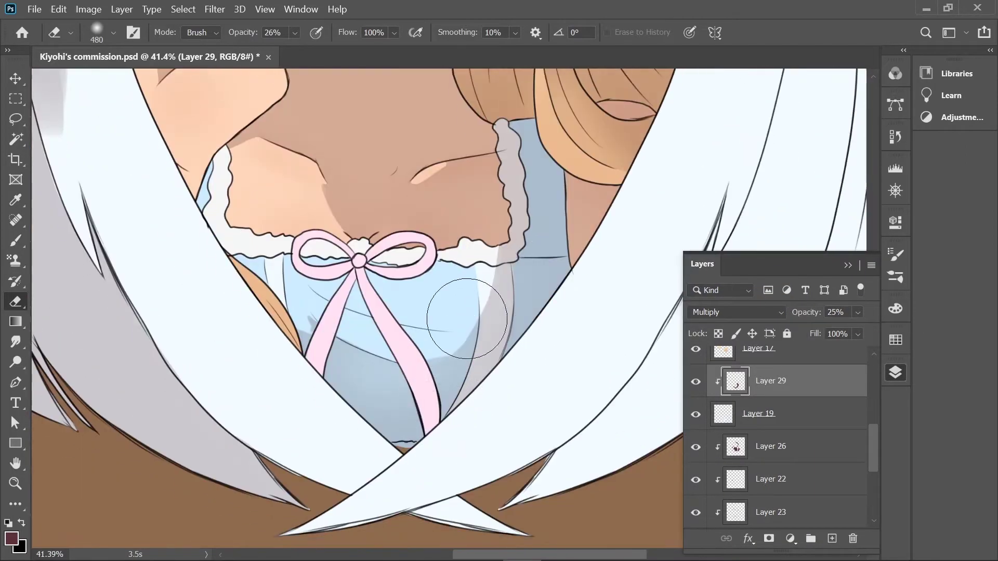
pyautogui.click(418, 339)
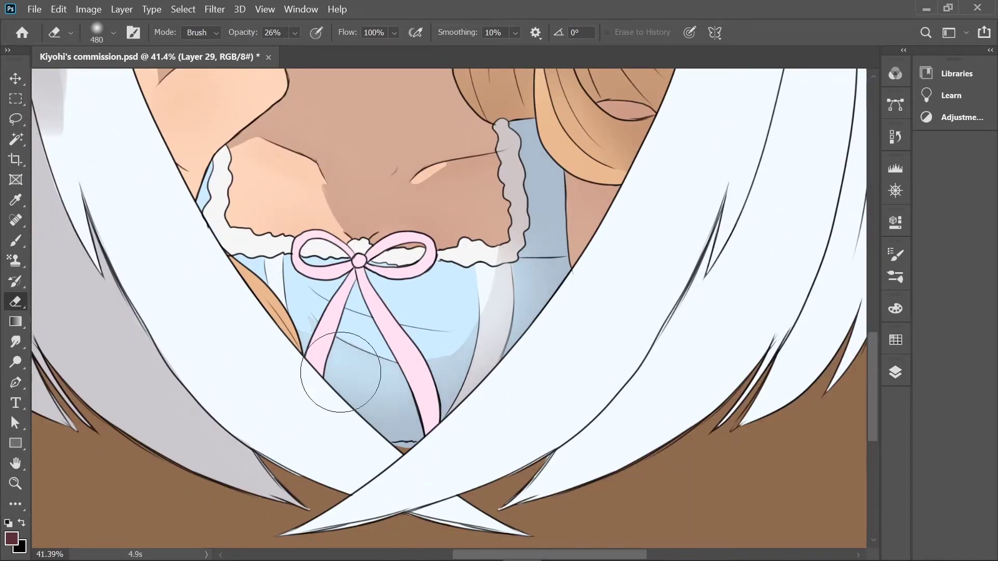
pyautogui.moveTo(270, 270); pyautogui.dragTo(314, 350)
# - Shade the left strap, the outer edge of its lace and the bow's knot with a 10 px brush
pyautogui.click(294, 32)
pyautogui.press('b')
pyautogui.scroll(5, 217, 278)
pyautogui.moveTo(291, 200)
pyautogui.mouseDown()
pyautogui.moveTo(283, 228)
pyautogui.moveTo(298, 202)
pyautogui.mouseUp()
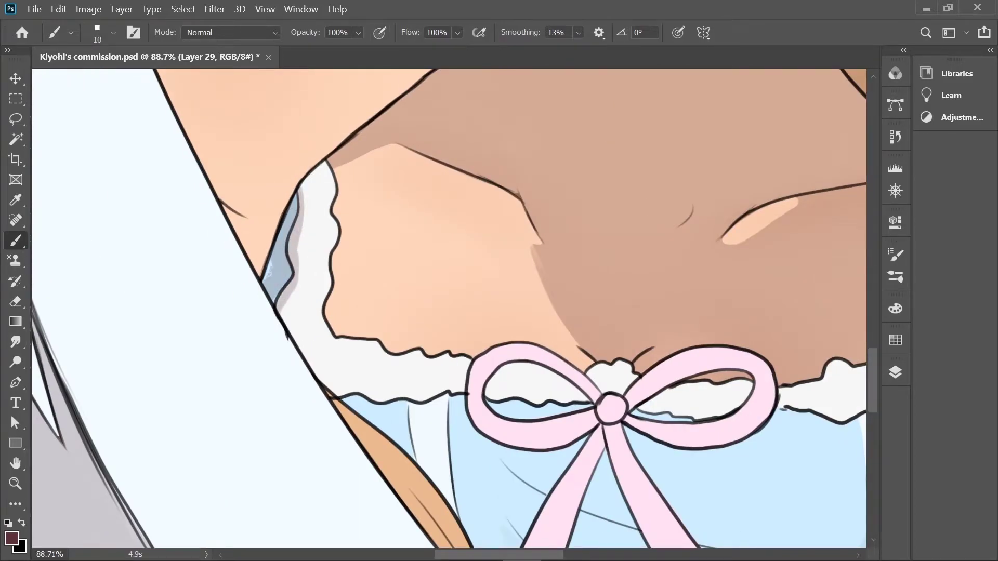
pyautogui.scroll(-3, 449, 308)
pyautogui.scroll(4, 428, 197)
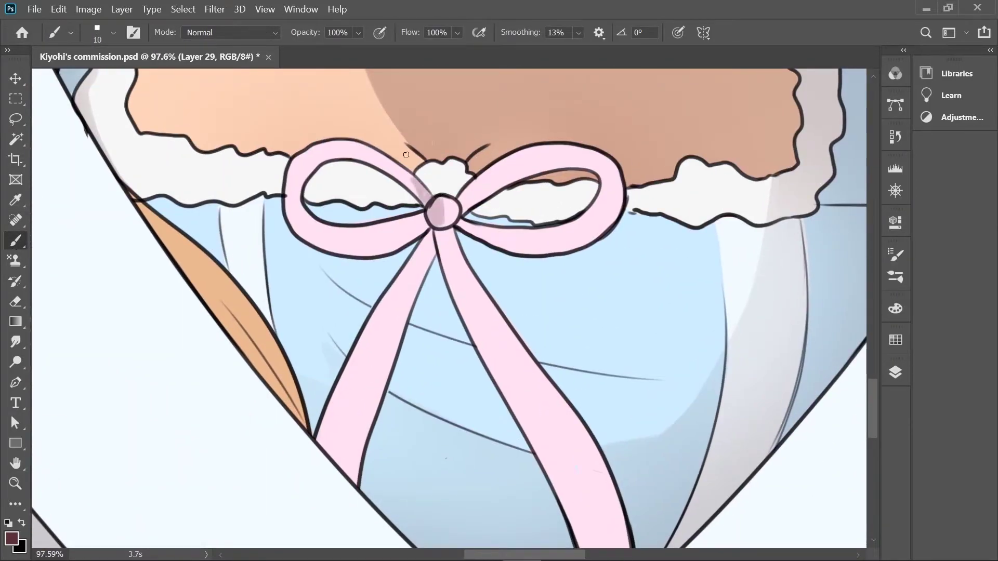
pyautogui.press('r')
pyautogui.press('e')
# - Repaint the shadow across the lower dress, its right panel and the right ribbon tail, starting with a 90 px brush
pyautogui.scroll(-4, 498, 254)
pyautogui.scroll(-1, 498, 255)
pyautogui.press('b')
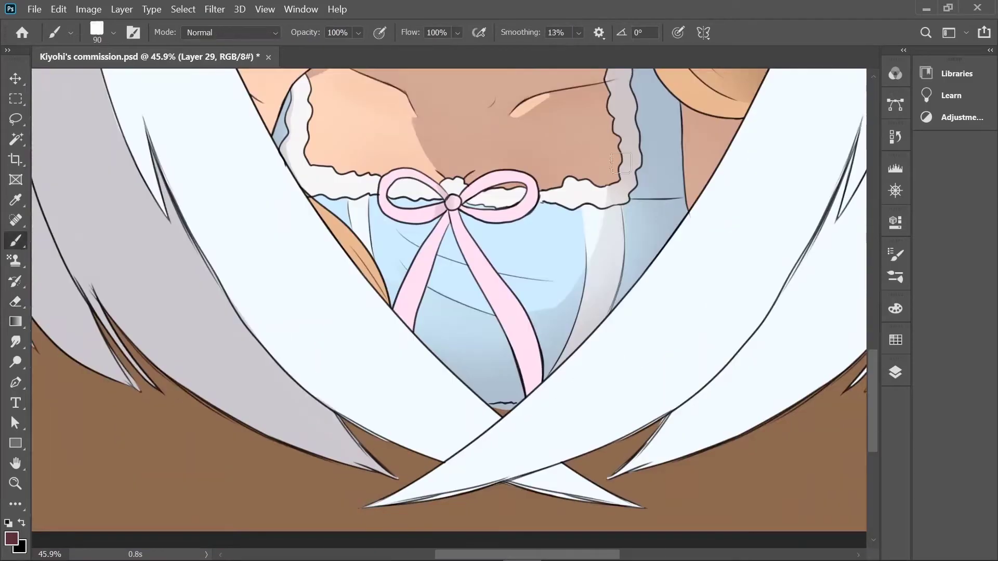
pyautogui.moveTo(400, 308); pyautogui.dragTo(521, 363)
pyautogui.scroll(5, 591, 373)
pyautogui.moveTo(280, 155)
pyautogui.mouseDown()
pyautogui.moveTo(368, 211)
pyautogui.moveTo(499, 260)
pyautogui.moveTo(499, 306)
pyautogui.mouseUp()
pyautogui.moveTo(616, 199)
pyautogui.mouseDown()
pyautogui.moveTo(498, 260)
pyautogui.moveTo(545, 312)
pyautogui.mouseUp()
# - Clean up the dress shadow with the eraser, using a 45 px size to clear most of it from the right ribbon tail
pyautogui.press('e')
pyautogui.moveTo(333, 104)
pyautogui.mouseDown()
pyautogui.moveTo(296, 163)
pyautogui.moveTo(259, 293)
pyautogui.mouseUp()
pyautogui.hotkey('ctrl', 'z')
pyautogui.rightClick(256, 289)
pyautogui.moveTo(299, 170); pyautogui.dragTo(285, 242)
pyautogui.moveTo(276, 151)
pyautogui.mouseDown()
pyautogui.moveTo(244, 269)
pyautogui.moveTo(249, 202)
pyautogui.mouseUp()
pyautogui.moveTo(515, 234)
pyautogui.mouseDown()
pyautogui.moveTo(541, 350)
pyautogui.moveTo(543, 280)
pyautogui.moveTo(551, 395)
pyautogui.mouseUp()
pyautogui.press(']')
pyautogui.press(']')
pyautogui.press(']')
pyautogui.press(']')
pyautogui.press(']')
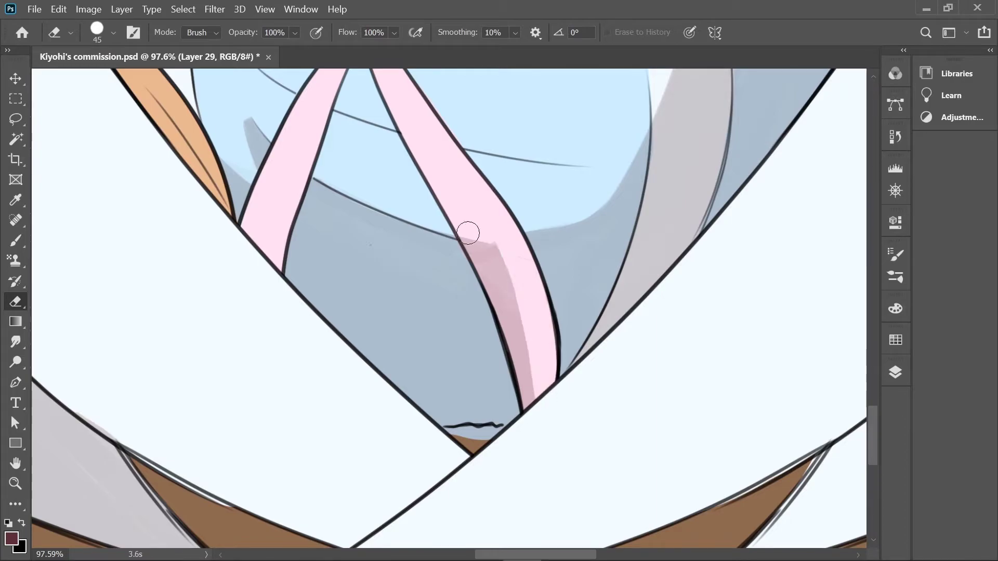
pyautogui.moveTo(520, 317)
pyautogui.mouseDown()
pyautogui.moveTo(494, 229)
pyautogui.moveTo(476, 245)
pyautogui.mouseUp()
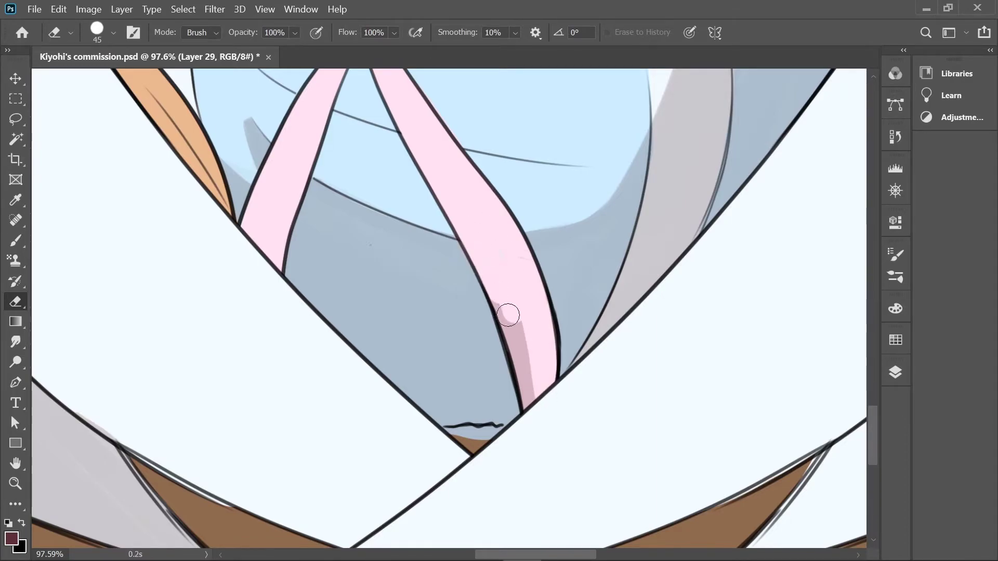
# - Erase scalloped highlights along the inner edge of the right lace trim with a 15 px eraser
pyautogui.scroll(10, 368, 345)
pyautogui.hscroll(5, 340, 179)
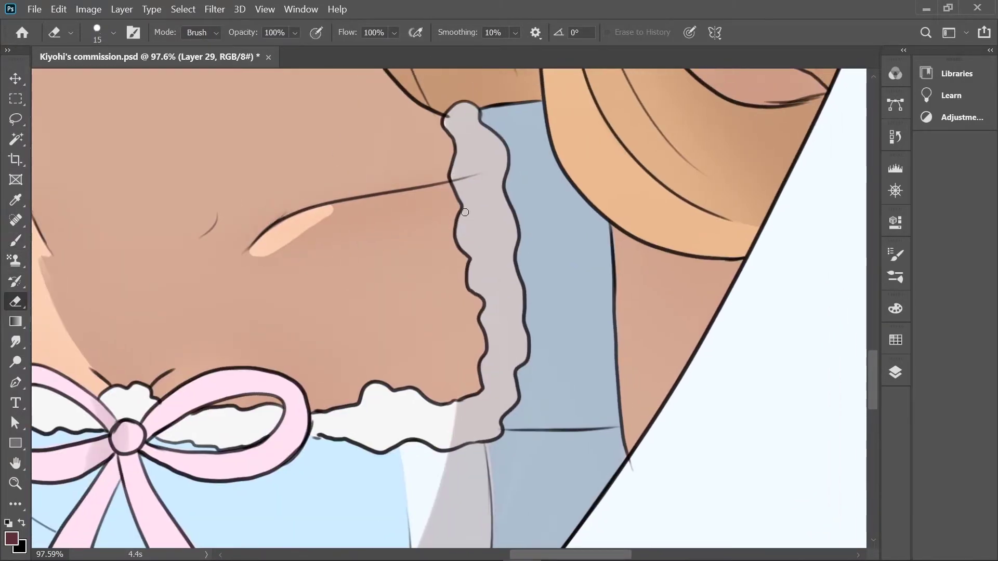
pyautogui.moveTo(451, 237); pyautogui.dragTo(464, 201)
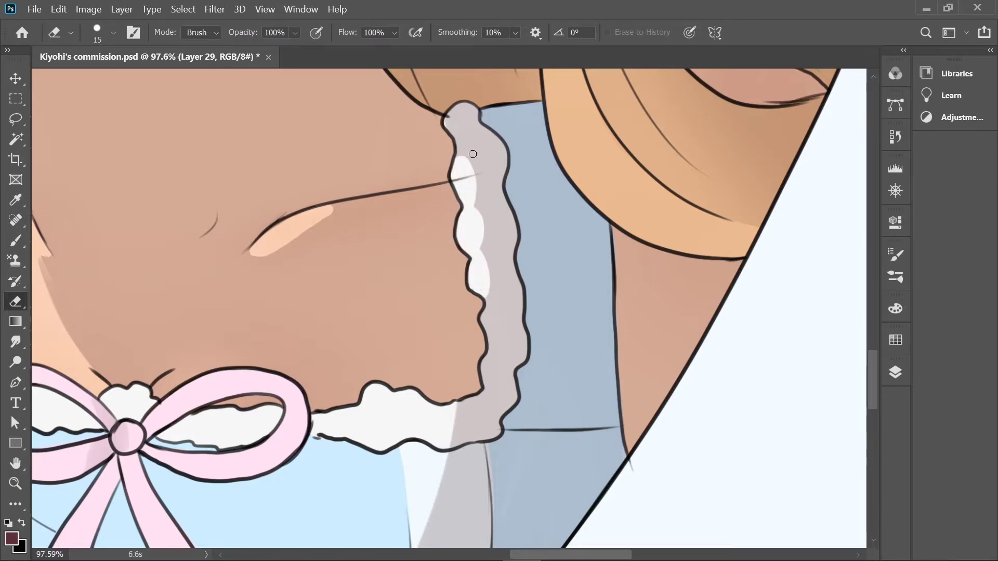
# - Soften the shadow edges on the right side of the dress with a soft 190 px eraser at 49% opacity
pyautogui.scroll(-5, 481, 253)
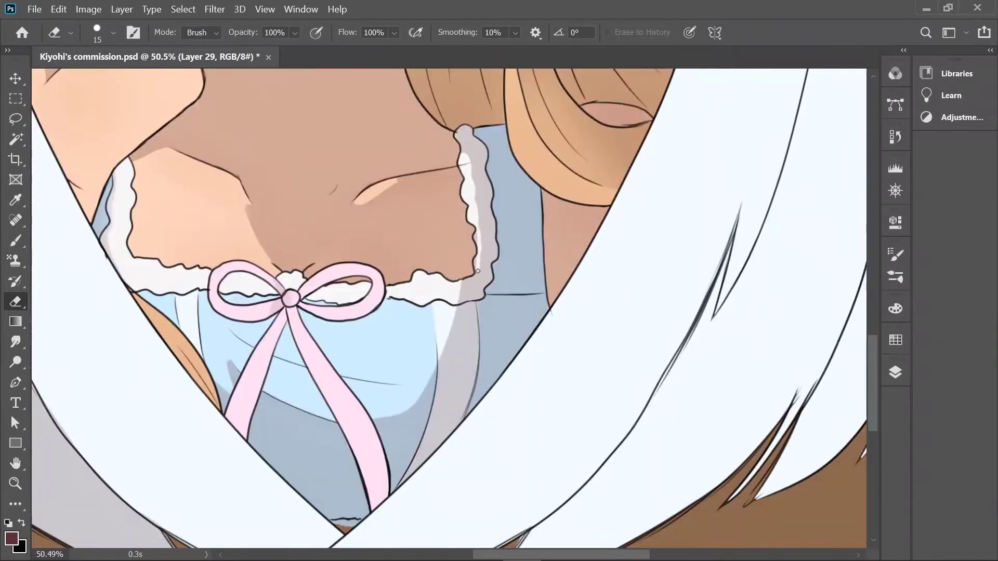
pyautogui.click(112, 32)
pyautogui.doubleClick(267, 274)
pyautogui.press('4')
pyautogui.press('9')
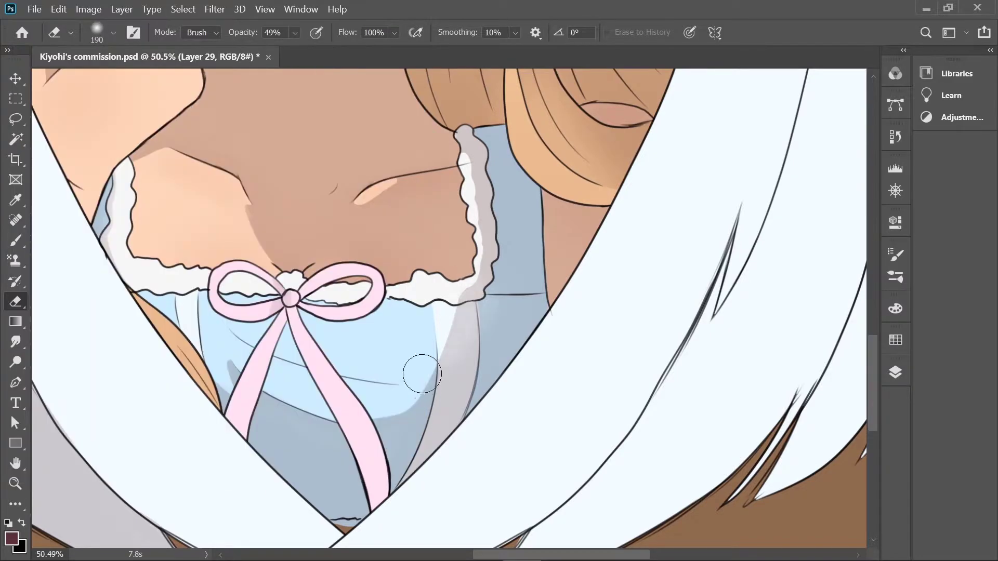
pyautogui.scroll(-2, 416, 367)
pyautogui.scroll(-4, 293, 347)
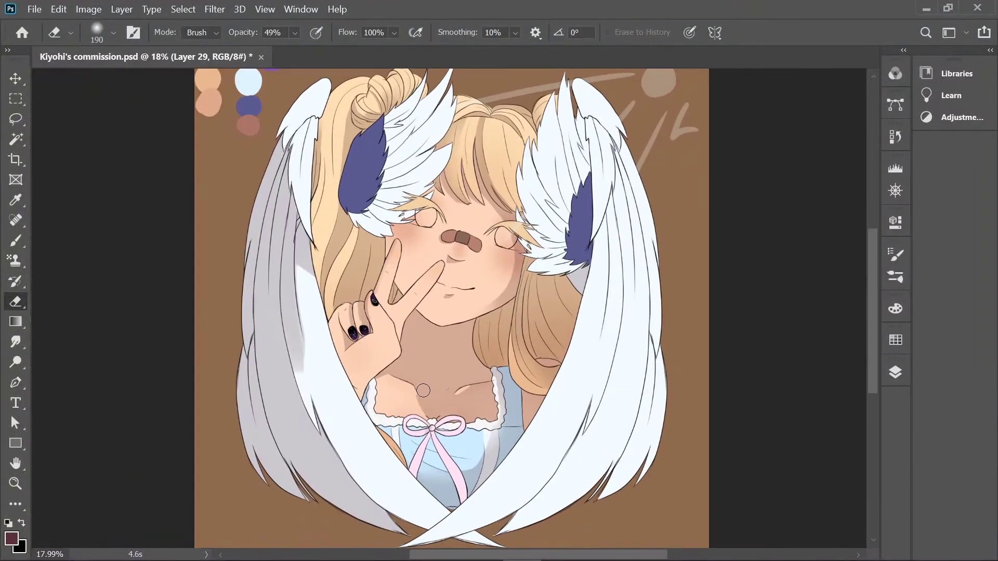
# - Select the wing shadow layer, Layer 27, and block in shadow over the purple patch of the right ear wing
pyautogui.scroll(1, 382, 229)
pyautogui.click(895, 372)
pyautogui.scroll(-1, 785, 419)
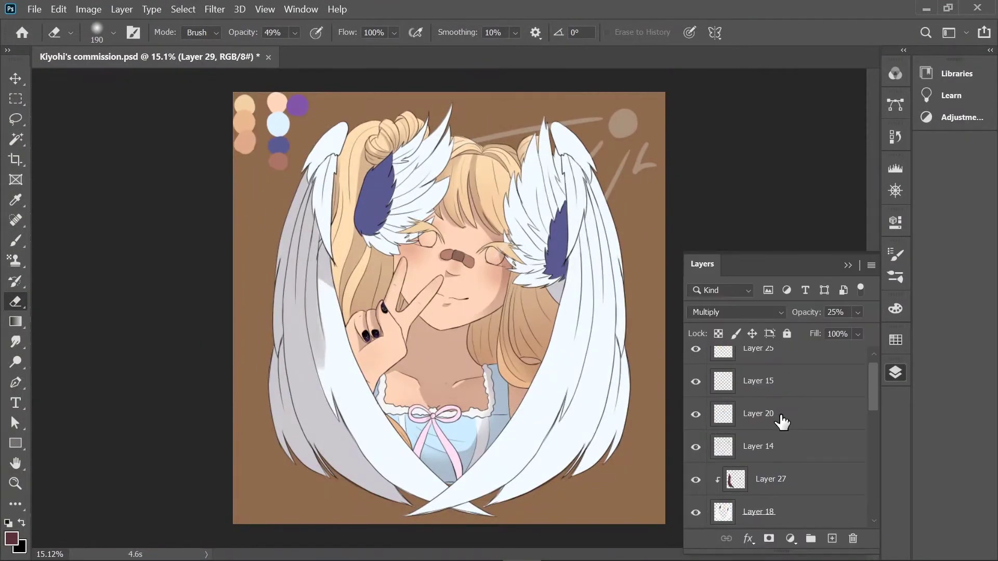
pyautogui.click(769, 479)
pyautogui.press('b')
pyautogui.scroll(3, 555, 138)
pyautogui.scroll(2, 555, 138)
pyautogui.moveTo(578, 222); pyautogui.dragTo(586, 306)
pyautogui.moveTo(586, 306); pyautogui.dragTo(574, 230)
pyautogui.click(895, 373)
pyautogui.scroll(-1, 754, 416)
pyautogui.click(895, 372)
pyautogui.moveTo(565, 178); pyautogui.dragTo(578, 457)
pyautogui.moveTo(498, 425)
pyautogui.mouseDown()
pyautogui.moveTo(501, 263)
pyautogui.moveTo(531, 236)
pyautogui.mouseUp()
pyautogui.moveTo(587, 250); pyautogui.dragTo(559, 373)
pyautogui.moveTo(576, 77)
pyautogui.mouseDown()
pyautogui.moveTo(503, 140)
pyautogui.moveTo(505, 293)
pyautogui.mouseUp()
# - Fill in the purple patch's shadow along its jagged left edge with a 20 px brush
pyautogui.press('[')
pyautogui.press('[')
pyautogui.press('[')
pyautogui.press(']')
pyautogui.press(']')
pyautogui.moveTo(480, 193)
pyautogui.mouseDown()
pyautogui.moveTo(496, 281)
pyautogui.moveTo(469, 251)
pyautogui.moveTo(480, 274)
pyautogui.moveTo(503, 229)
pyautogui.moveTo(475, 301)
pyautogui.moveTo(487, 278)
pyautogui.moveTo(455, 291)
pyautogui.mouseUp()
pyautogui.press('[')
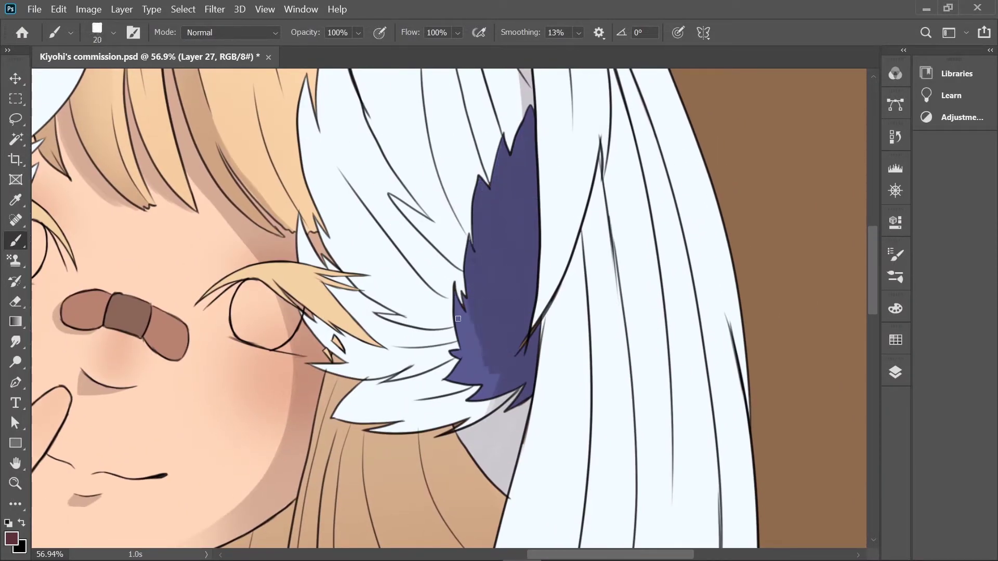
# - Shade the lowest white feathers of the right ear wing below the purple patch and go over them with the eraser
pyautogui.scroll(-5, 508, 319)
pyautogui.scroll(8, 563, 232)
pyautogui.press('[')
pyautogui.press('[')
pyautogui.press('[')
pyautogui.moveTo(543, 258); pyautogui.dragTo(370, 308)
pyautogui.press(']')
pyautogui.moveTo(563, 297)
pyautogui.mouseDown()
pyautogui.moveTo(445, 387)
pyautogui.moveTo(509, 313)
pyautogui.moveTo(371, 321)
pyautogui.mouseUp()
pyautogui.moveTo(507, 284); pyautogui.dragTo(478, 281)
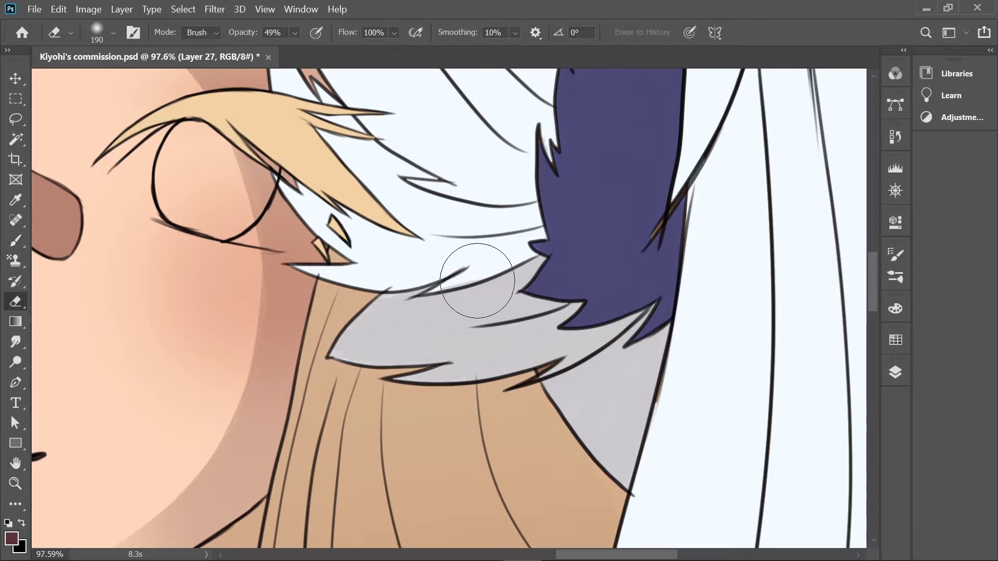
# - Shade the feather edge by the eyebrow tips and the feathers running to the purple patch with a smaller brush
pyautogui.moveTo(309, 169); pyautogui.dragTo(333, 278)
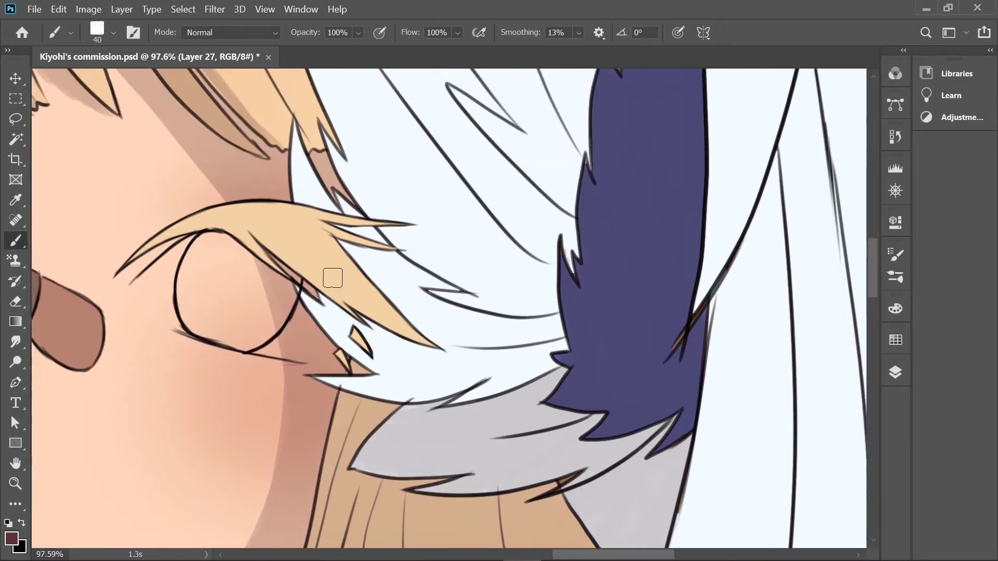
pyautogui.press('[')
pyautogui.press('[')
pyautogui.press('[')
pyautogui.press('[')
pyautogui.press('[')
pyautogui.moveTo(341, 199); pyautogui.dragTo(408, 264)
pyautogui.moveTo(550, 315); pyautogui.dragTo(452, 334)
pyautogui.hotkey('ctrl', 'z')
pyautogui.press('[')
pyautogui.moveTo(410, 281)
pyautogui.mouseDown()
pyautogui.moveTo(535, 326)
pyautogui.moveTo(421, 298)
pyautogui.mouseUp()
pyautogui.moveTo(569, 335); pyautogui.dragTo(439, 384)
# - Shade along the notched feather line left of the purple patch with a 35 px brush
pyautogui.scroll(-5, 357, 271)
pyautogui.press(']')
pyautogui.press(']')
pyautogui.press(']')
pyautogui.press(']')
pyautogui.press(']')
pyautogui.press(']')
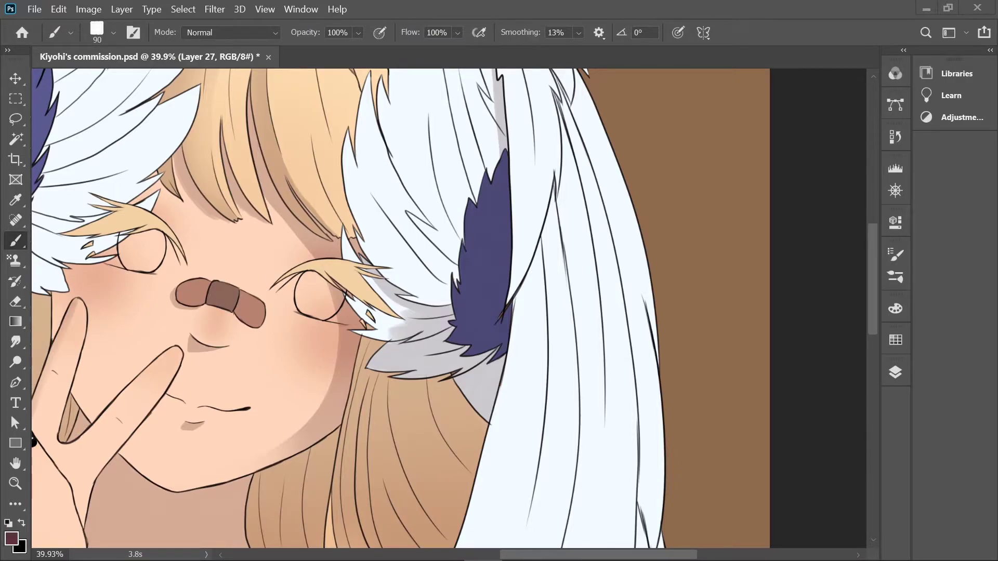
pyautogui.keyDown('alt'); pyautogui.scroll(5, 434, 307); pyautogui.keyUp('alt')
pyautogui.press('[')
pyautogui.press('[')
pyautogui.press('[')
pyautogui.press('[')
pyautogui.press('[')
pyautogui.press('[')
pyautogui.press('[')
pyautogui.press('[')
pyautogui.press('[')
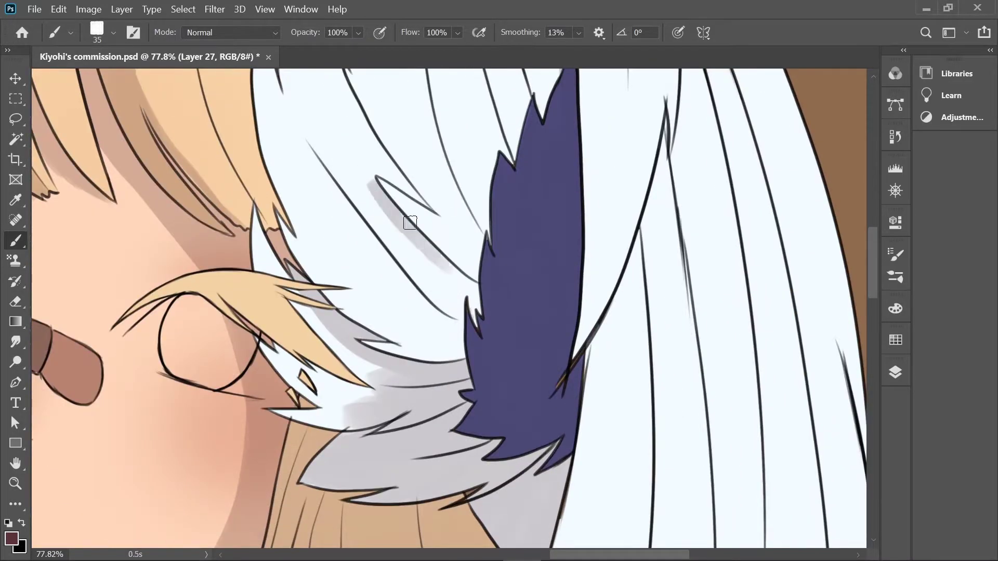
pyautogui.scroll(5, 451, 239)
pyautogui.moveTo(451, 240); pyautogui.dragTo(520, 395)
# - Extend the shadow up along the right ear wing's long inner feathers with a larger brush, and switch to a 21 px eraser
pyautogui.press(']')
pyautogui.press(']')
pyautogui.moveTo(424, 112); pyautogui.dragTo(509, 384)
pyautogui.moveTo(416, 130)
pyautogui.mouseDown()
pyautogui.moveTo(461, 341)
pyautogui.moveTo(593, 498)
pyautogui.mouseUp()
pyautogui.press('e')
pyautogui.scroll(-3, 364, 265)
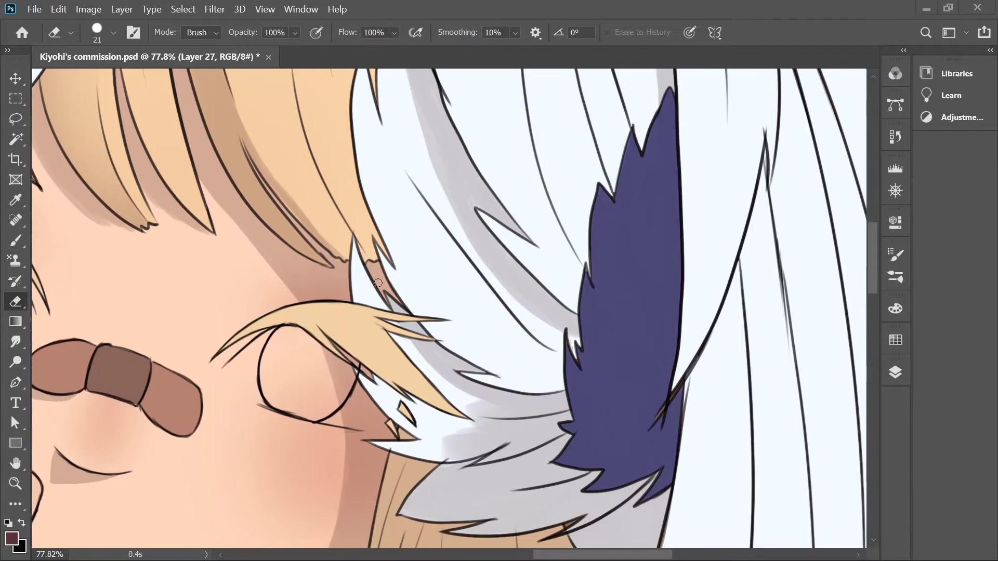
# - Shade the right ear wing's white feathers between the eyebrow tips and the purple patch with a 175 px brush
pyautogui.press('b')
pyautogui.moveTo(468, 270); pyautogui.dragTo(556, 348)
pyautogui.moveTo(463, 291); pyautogui.dragTo(536, 385)
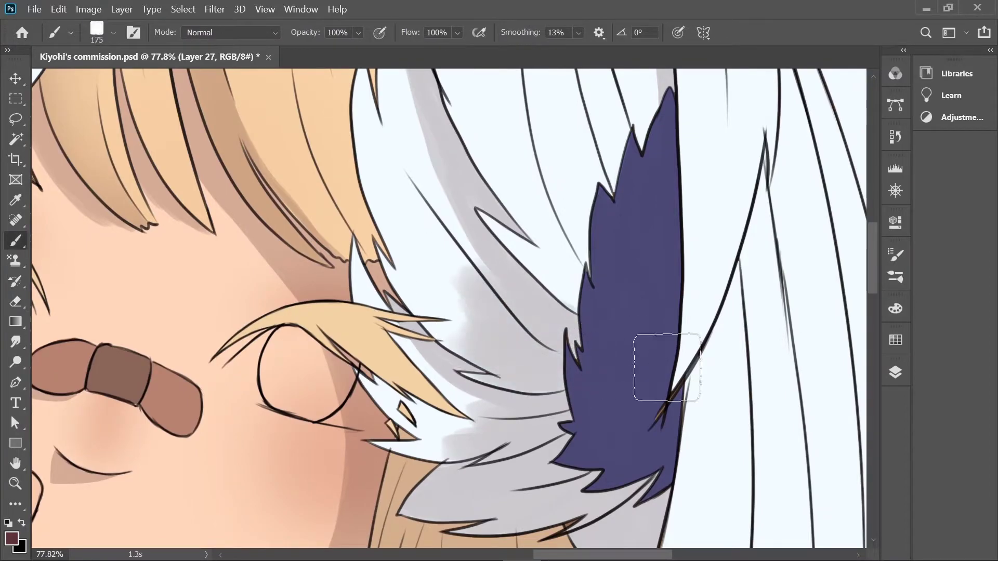
# - Shade along the notched feather line near the top inner edge of the right ear wing with a 20 px brush
pyautogui.moveTo(458, 73)
pyautogui.mouseDown()
pyautogui.moveTo(441, 463)
pyautogui.moveTo(354, 463)
pyautogui.mouseUp()
pyautogui.press('[')
pyautogui.press('[')
pyautogui.press('[')
pyautogui.press('[')
pyautogui.press('[')
pyautogui.press('[')
pyautogui.press('[')
pyautogui.press('[')
pyautogui.press('[')
pyautogui.press('[')
pyautogui.press('[')
pyautogui.moveTo(491, 216)
pyautogui.mouseDown()
pyautogui.moveTo(523, 295)
pyautogui.moveTo(491, 284)
pyautogui.moveTo(519, 256)
pyautogui.mouseUp()
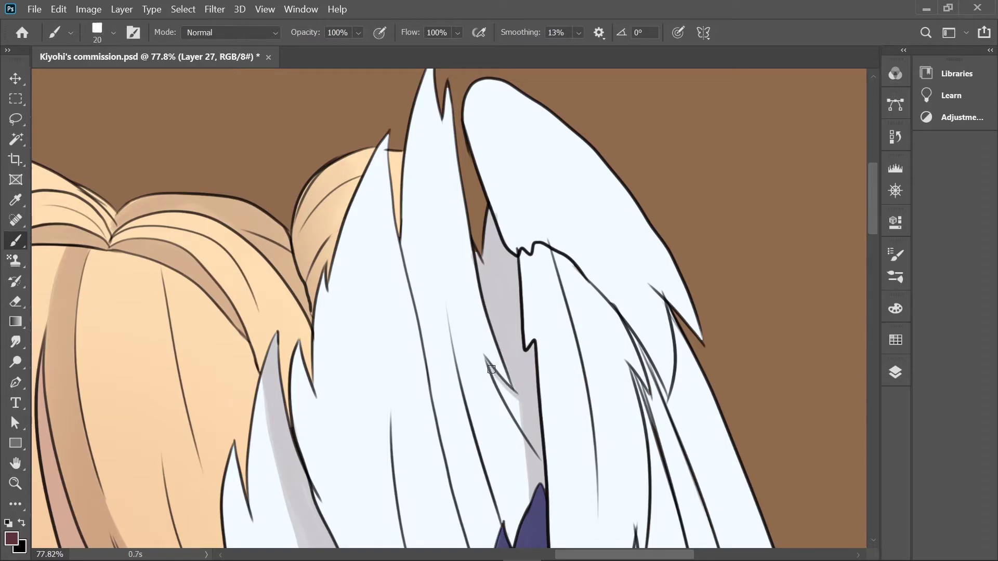
# - Extend the shadow onto the right ear wing's long feathers above the purple patch with a 200 px brush
pyautogui.scroll(-5, 524, 410)
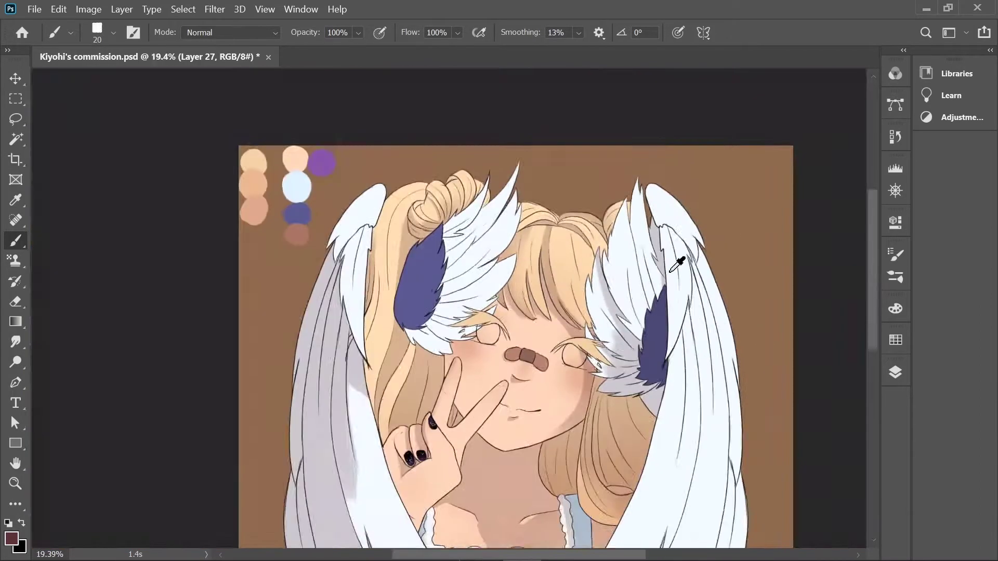
pyautogui.scroll(3, 679, 256)
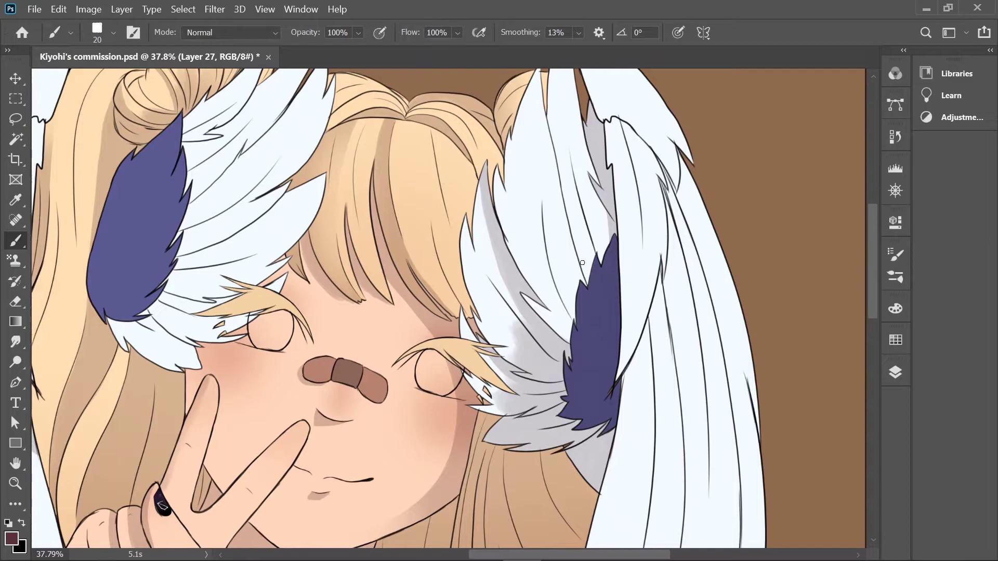
pyautogui.scroll(1, 580, 260)
pyautogui.moveTo(531, 417)
pyautogui.mouseDown()
pyautogui.moveTo(566, 426)
pyautogui.moveTo(507, 335)
pyautogui.moveTo(584, 392)
pyautogui.mouseUp()
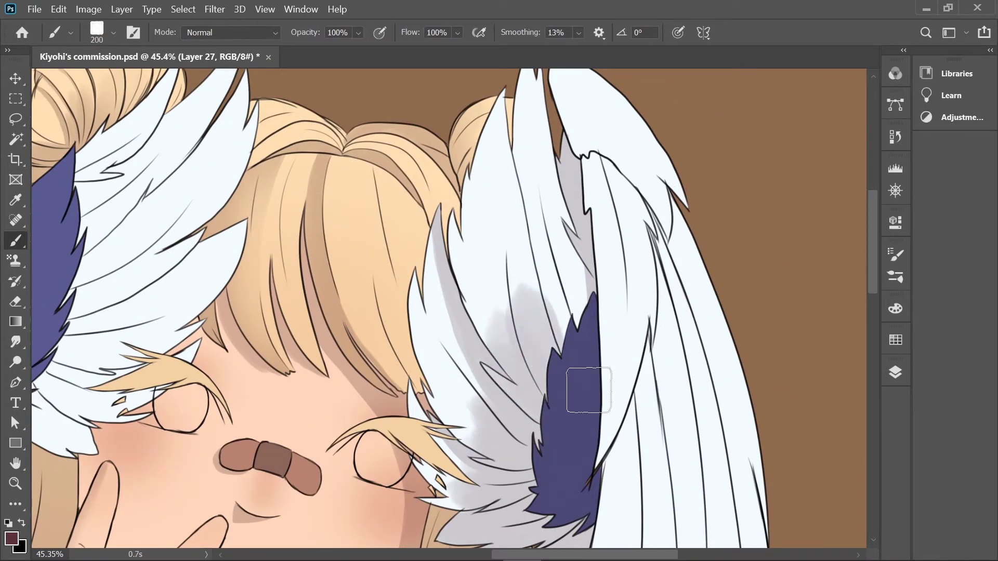
# - Soften the shadow around the right purple patch with a 500 px soft round eraser at 35% opacity
pyautogui.press('e')
pyautogui.click(97, 33)
pyautogui.click(272, 278)
pyautogui.press('Return')
pyautogui.press('[')
pyautogui.press('[')
pyautogui.press('3')
pyautogui.press('5')
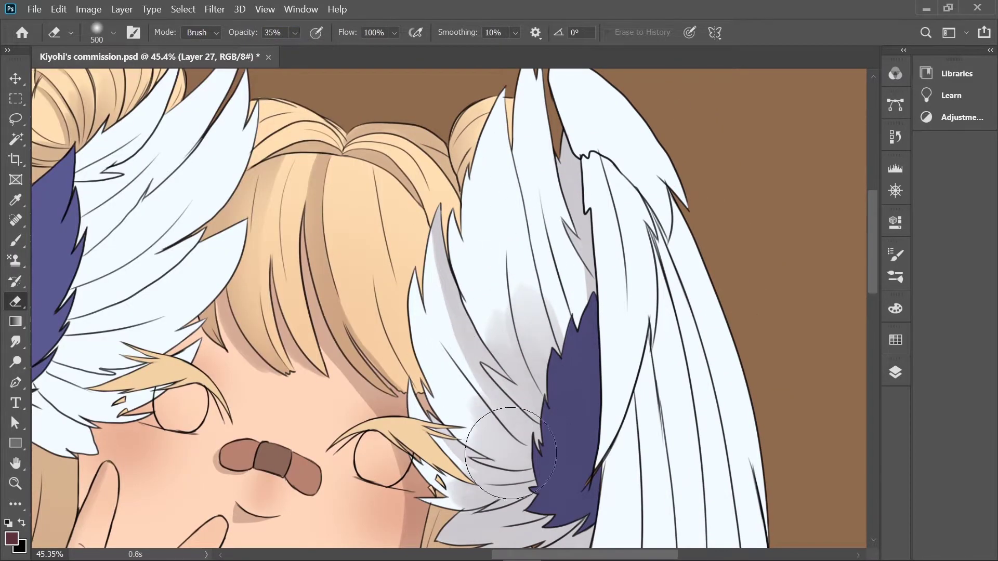
pyautogui.hscroll(-5, 546, 317)
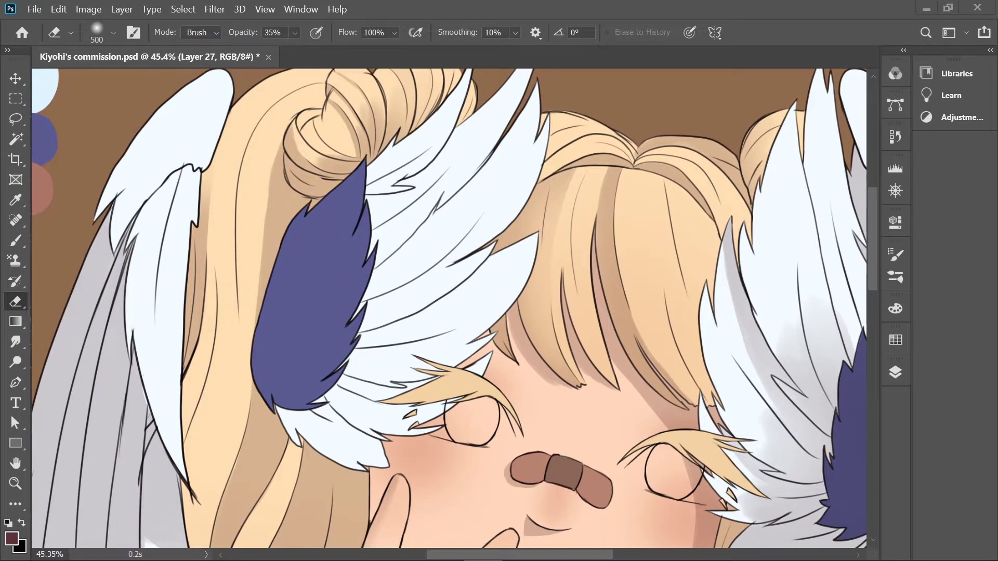
# - Soften the inner edge of the large left wing's shadow with the soft eraser at 35% opacity
pyautogui.scroll(-3, 441, 186)
pyautogui.scroll(-3, 279, 318)
pyautogui.click(26, 232)
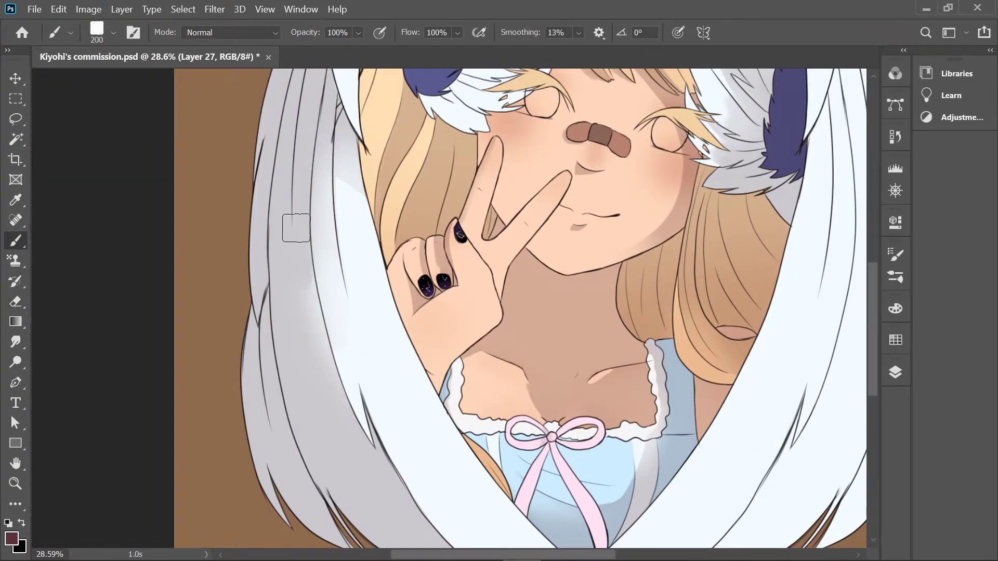
pyautogui.scroll(5, 299, 229)
pyautogui.hscroll(3, 298, 229)
# - Erase shadow along the notched feather and jagged edge beside the right purple patch with a 21 px eraser at full opacity
pyautogui.click(16, 302)
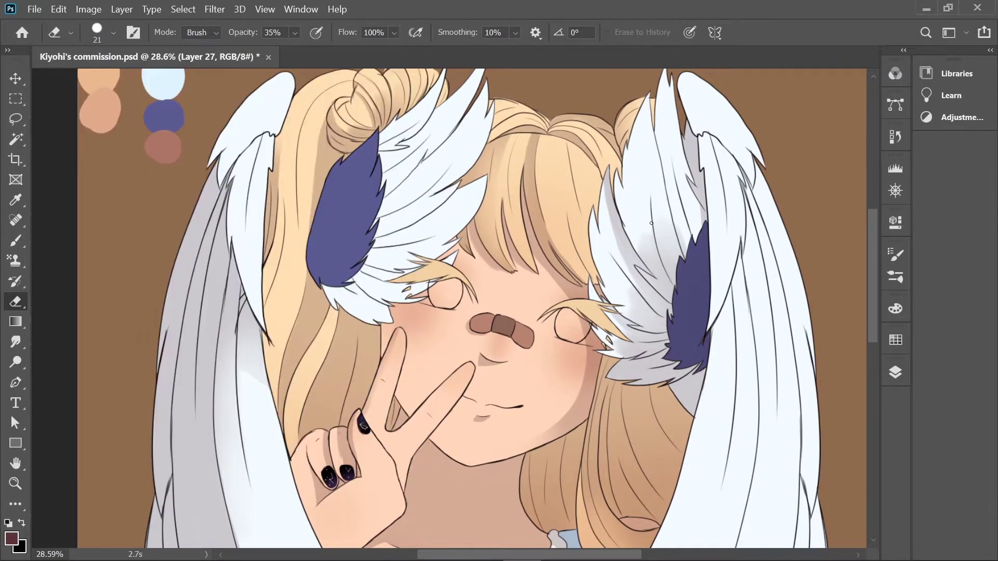
pyautogui.scroll(5, 691, 224)
pyautogui.moveTo(640, 415); pyautogui.dragTo(673, 283)
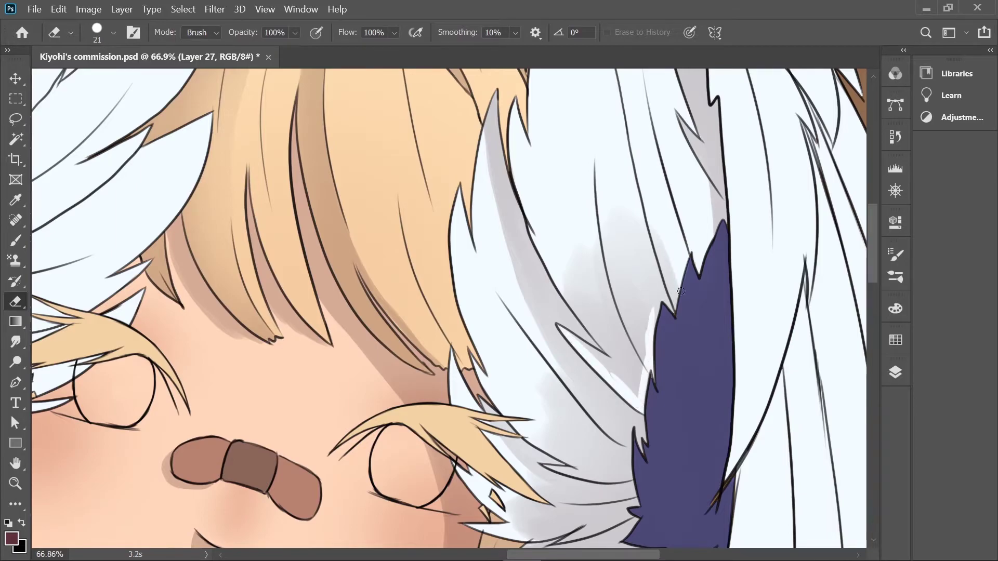
pyautogui.moveTo(628, 385)
pyautogui.mouseDown()
pyautogui.moveTo(641, 338)
pyautogui.moveTo(557, 263)
pyautogui.moveTo(618, 364)
pyautogui.mouseUp()
pyautogui.press('[')
pyautogui.scroll(-5, 716, 183)
pyautogui.scroll(5, 575, 115)
# - Fade the shadow on the right ear wing's feathers with a soft round eraser at 28% opacity
pyautogui.rightClick(575, 116)
pyautogui.click(239, 274)
pyautogui.press('Return')
pyautogui.press('2')
pyautogui.press('8')
pyautogui.scroll(2, 458, 279)
pyautogui.scroll(-3, 345, 205)
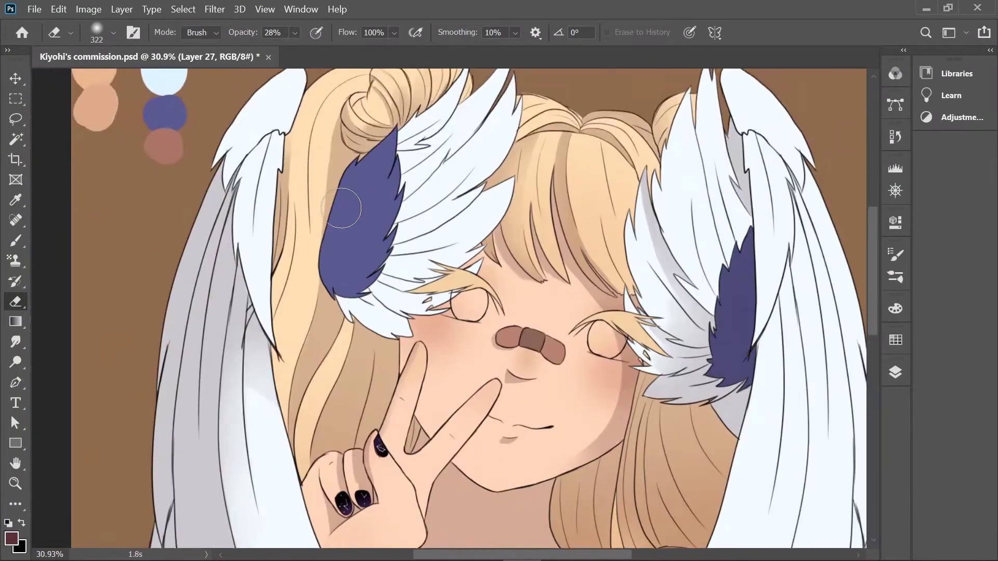
# - Shade the outer side of the left ear wing's purple patch and its lowest white feathers, cleaning the feather edge with the eraser
pyautogui.scroll(-3, 457, 290)
pyautogui.scroll(2, 456, 265)
pyautogui.press('b')
pyautogui.scroll(4, 366, 432)
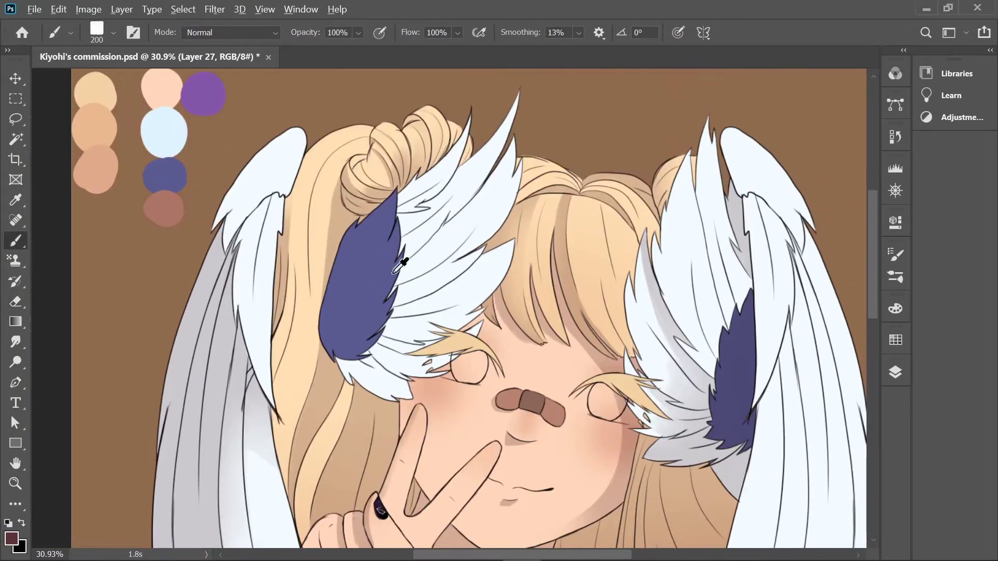
pyautogui.press('e')
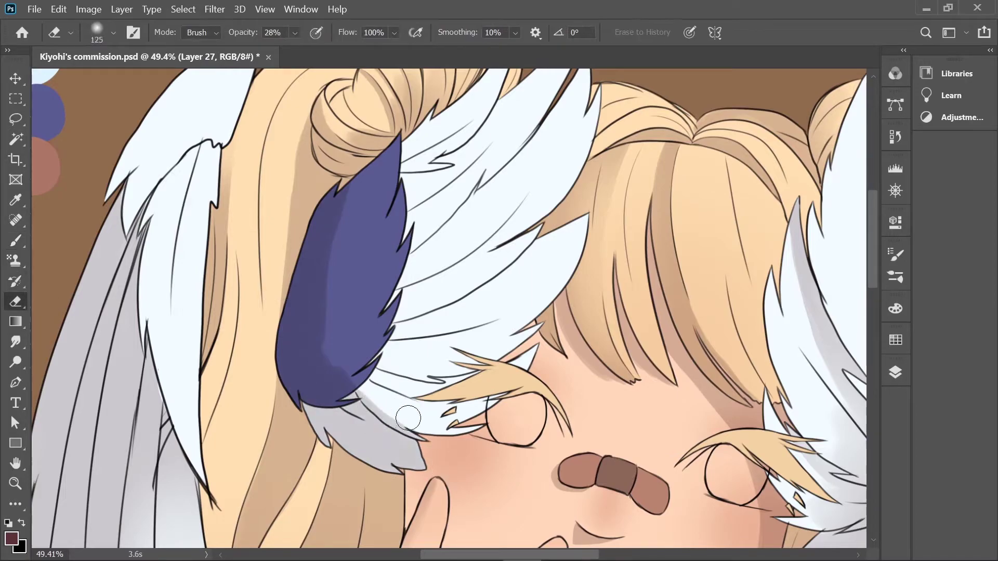
pyautogui.press('0')
pyautogui.press('b')
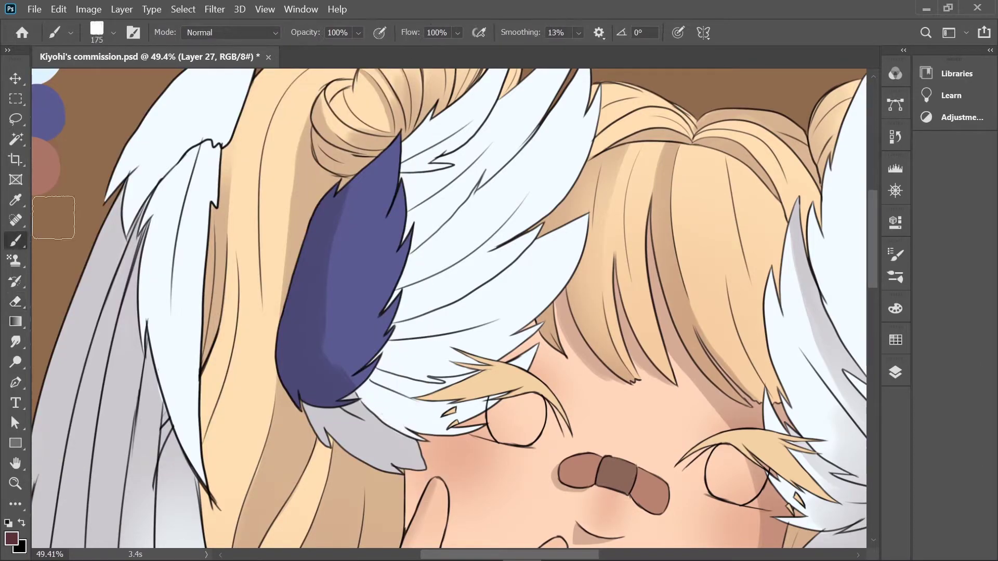
# - Extend the shadow across the left purple patch and onto the lower white feathers beside it with a 175 px brush
pyautogui.moveTo(363, 260); pyautogui.dragTo(324, 330)
pyautogui.moveTo(349, 245); pyautogui.dragTo(323, 359)
pyautogui.moveTo(429, 389); pyautogui.dragTo(366, 376)
pyautogui.moveTo(468, 301)
pyautogui.mouseDown()
pyautogui.moveTo(379, 348)
pyautogui.moveTo(377, 370)
pyautogui.moveTo(548, 232)
pyautogui.mouseUp()
# - Shade the left ear wing's upper feathers from the purple patch outward, outlining with a 20 px brush and filling with a 150 px one
pyautogui.press('[')
pyautogui.press('[')
pyautogui.press('[')
pyautogui.press('[')
pyautogui.press('[')
pyautogui.press('[')
pyautogui.press('[')
pyautogui.scroll(3, 526, 138)
pyautogui.press('[')
pyautogui.press('[')
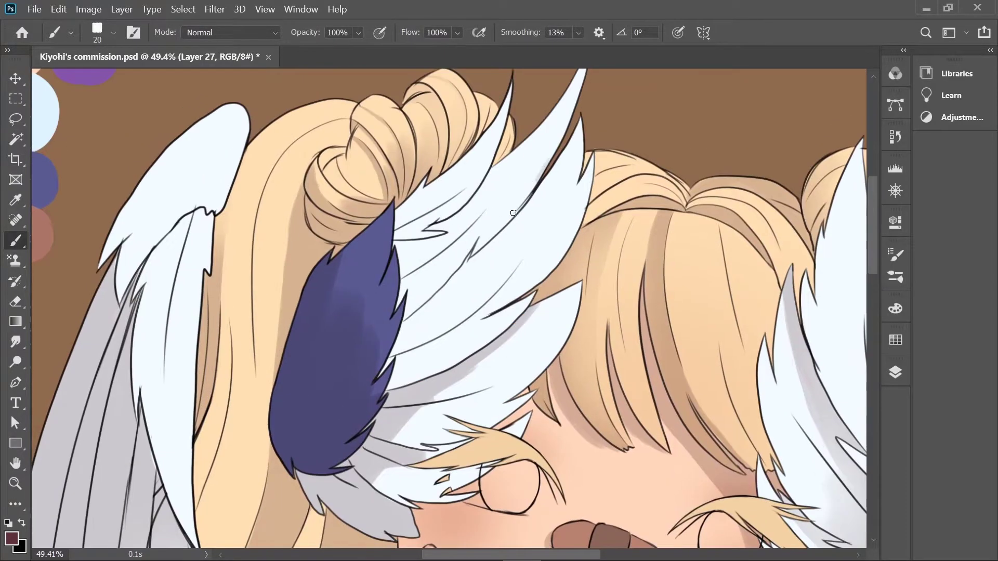
pyautogui.moveTo(406, 312); pyautogui.dragTo(484, 218)
pyautogui.moveTo(415, 236); pyautogui.dragTo(514, 184)
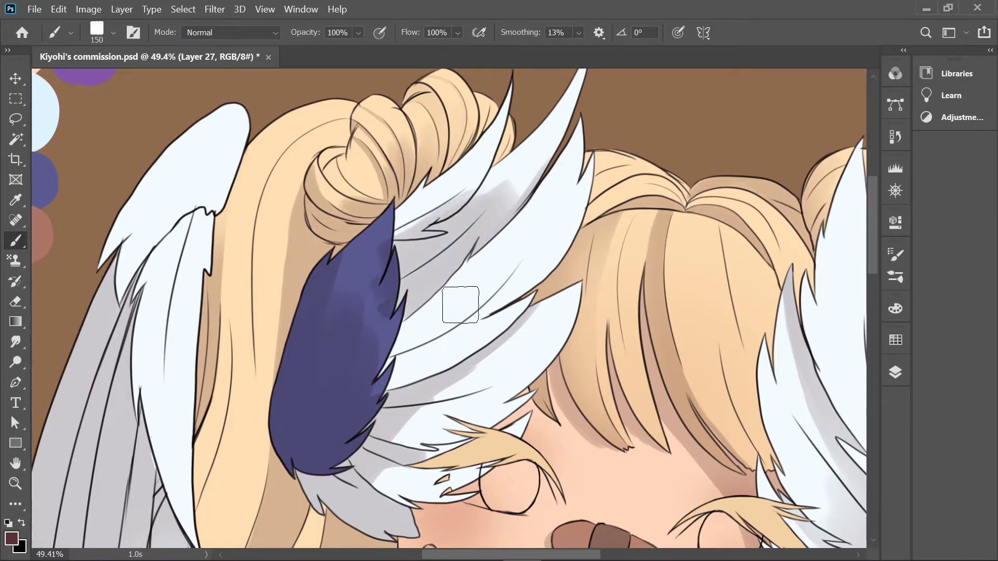
# - Erase the shadow from the left ear wing's topmost feather with a 21 px eraser
pyautogui.press('e')
pyautogui.moveTo(387, 245); pyautogui.dragTo(378, 283)
pyautogui.moveTo(473, 191); pyautogui.dragTo(436, 217)
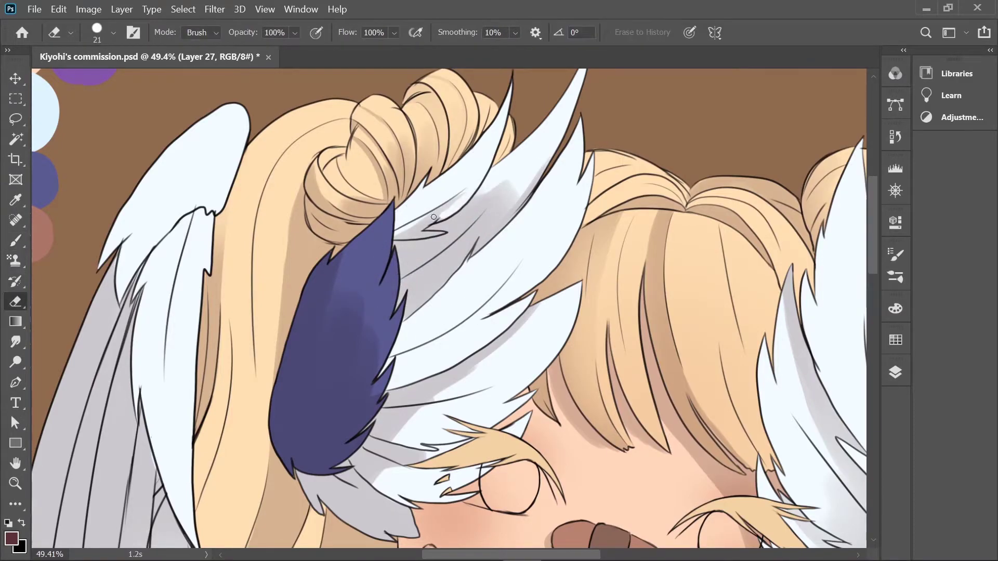
# - Soften the shadows on the left purple patch and upper feathers with a soft eraser at 50% opacity
pyautogui.press('.')
pyautogui.press('5')
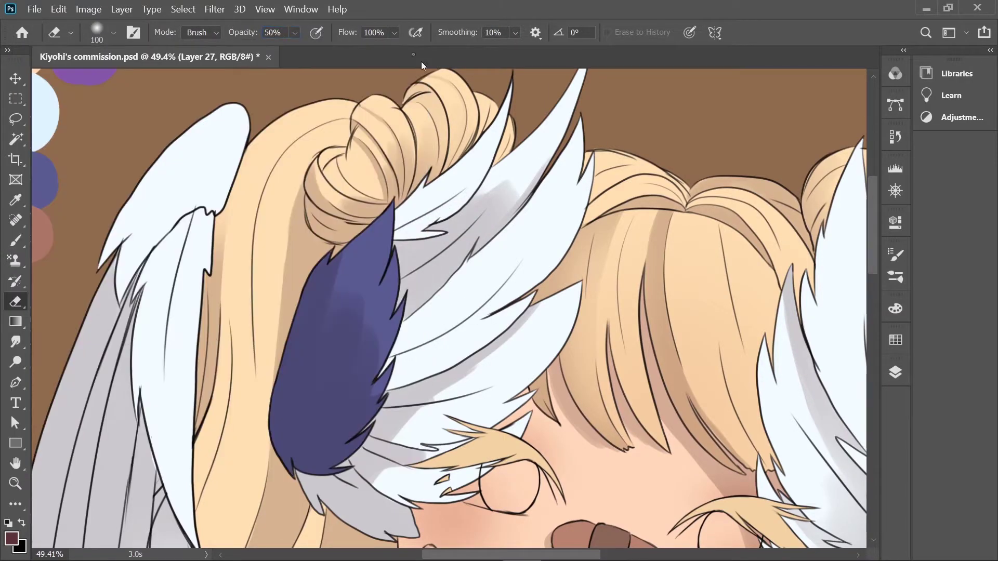
pyautogui.scroll(-5, 430, 186)
pyautogui.scroll(1, 431, 186)
pyautogui.scroll(4, 431, 186)
# - Erase the remaining shadow on the left ear wing's upper feathers with a hard eraser at 100% opacity
pyautogui.press(',')
pyautogui.press('0')
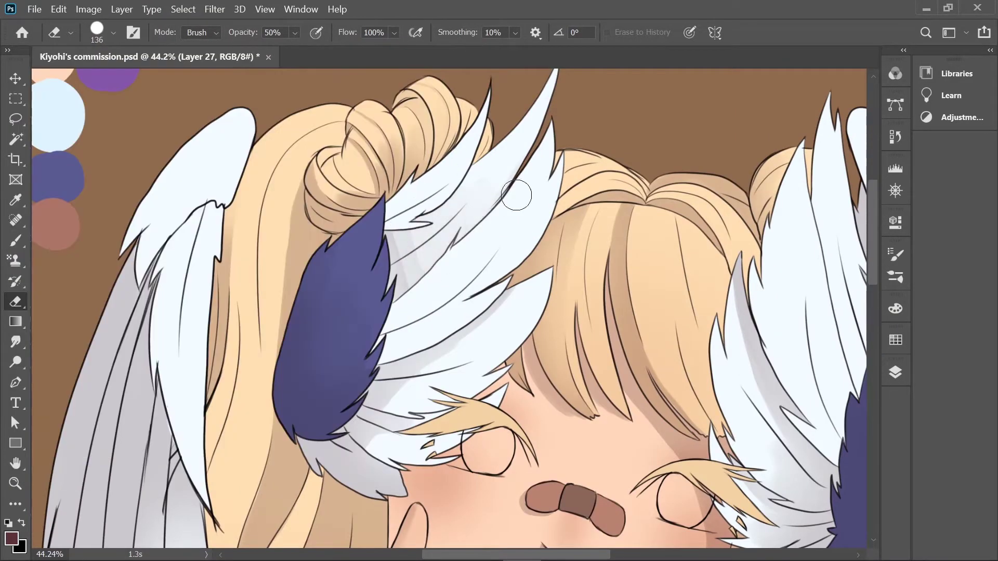
pyautogui.press(',')
pyautogui.moveTo(431, 287); pyautogui.dragTo(393, 269)
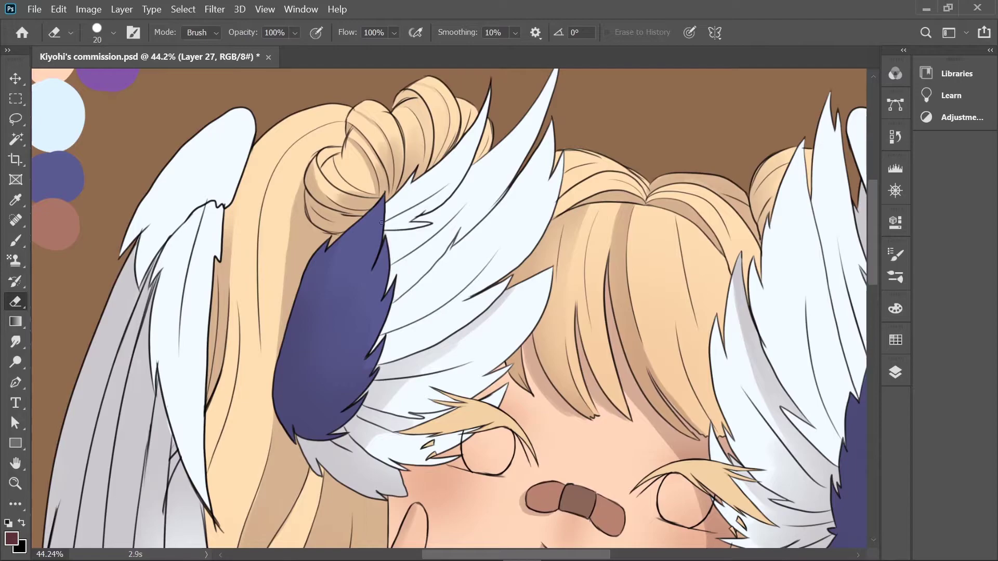
# - Soften the shadow on the left ear wing's lower feathers with a 385 px soft round eraser at 33% opacity
pyautogui.scroll(-2, 383, 219)
pyautogui.scroll(3, 383, 219)
pyautogui.rightClick(167, 189)
pyautogui.click(263, 249)
pyautogui.press('Return')
pyautogui.press('3')
pyautogui.press('3')
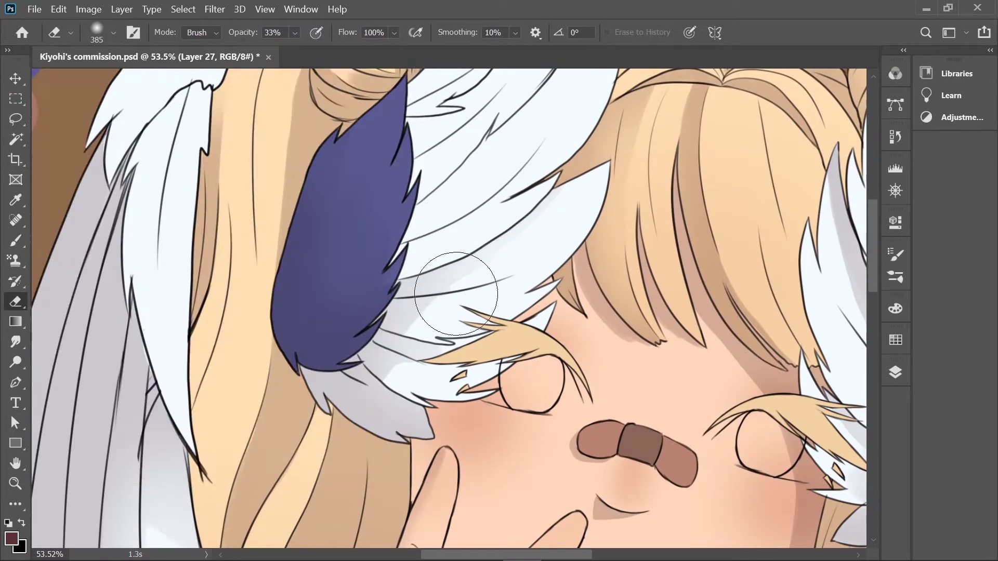
# - Select Layer 12 and dab a dark maroon swatch below the purple one in the colour palette
pyautogui.scroll(-5, 400, 332)
pyautogui.scroll(6, 514, 119)
pyautogui.click(895, 372)
pyautogui.click(790, 454)
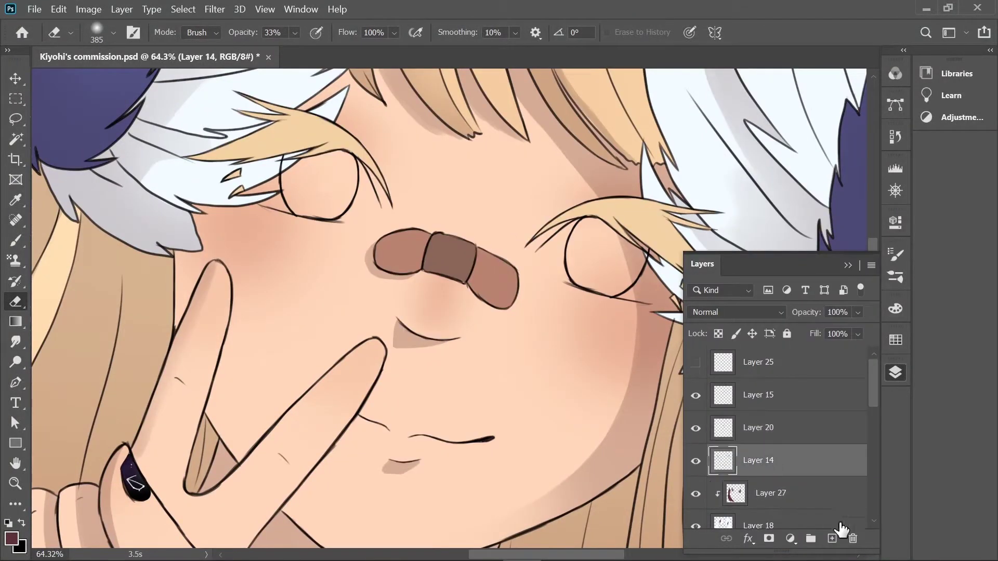
pyautogui.click(895, 372)
pyautogui.click(895, 372)
pyautogui.scroll(-3, 775, 416)
pyautogui.click(775, 416)
pyautogui.press('b')
pyautogui.scroll(-5, 464, 309)
pyautogui.scroll(5, 464, 309)
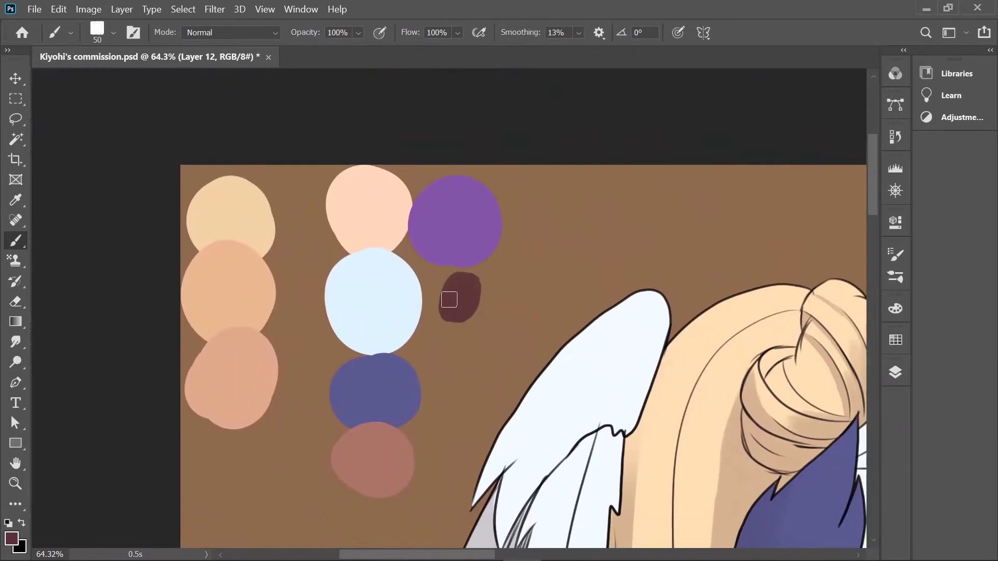
# - Sample the purple palette swatch as one colour and set the foreground colour to white
pyautogui.press('i')
pyautogui.keyDown('alt'); pyautogui.click(463, 207); pyautogui.keyUp('alt')
pyautogui.scroll(-5, 232, 116)
pyautogui.scroll(5, 232, 116)
pyautogui.click(11, 538)
pyautogui.click(641, 161)
# - Create a layer group with a new layer and fill the left eye white using a 45 px hard round brush
pyautogui.click(895, 372)
pyautogui.scroll(-3, 779, 447)
pyautogui.click(810, 539)
pyautogui.click(831, 539)
pyautogui.click(895, 372)
pyautogui.press('b')
pyautogui.click(113, 32)
pyautogui.doubleClick(115, 278)
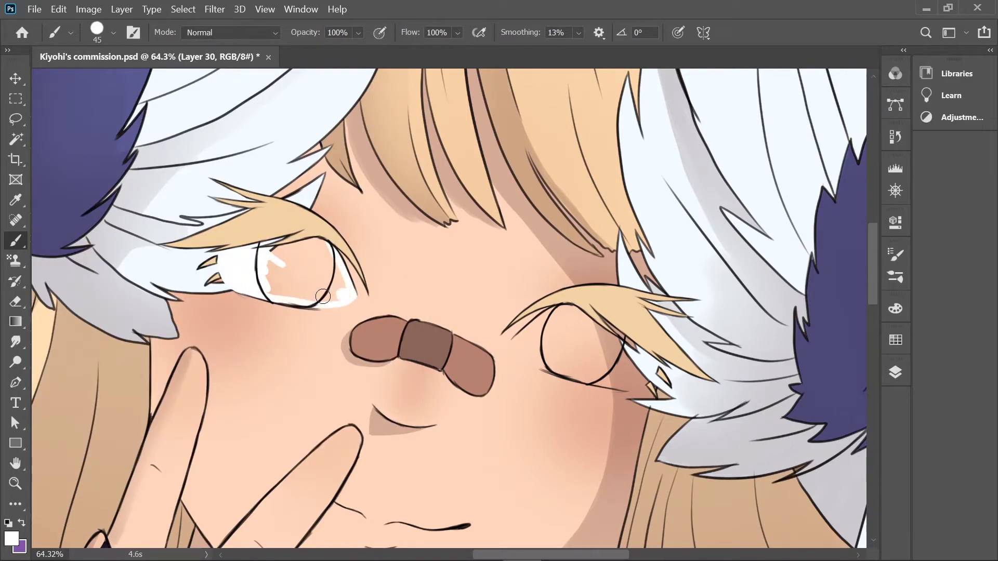
# - Hide the skin base layer, Layer 19, so the eyes stand out against the brown background
pyautogui.click(894, 372)
pyautogui.click(696, 447)
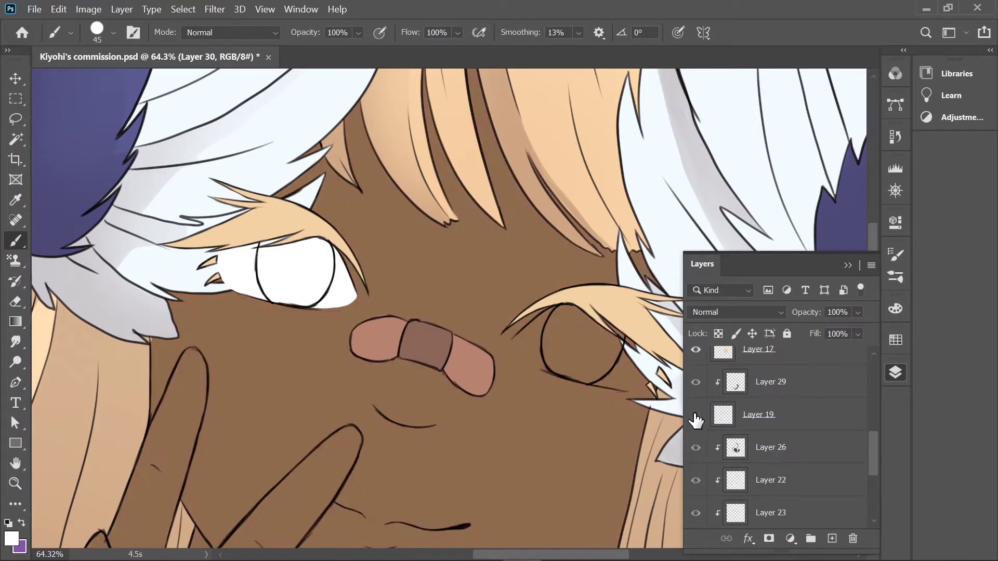
pyautogui.click(696, 513)
pyautogui.scroll(1, 775, 436)
pyautogui.click(895, 372)
# - Fill the right eye with white and trim its inner corner and lower edge with the eraser
pyautogui.scroll(3, 638, 378)
pyautogui.moveTo(553, 273); pyautogui.dragTo(508, 293)
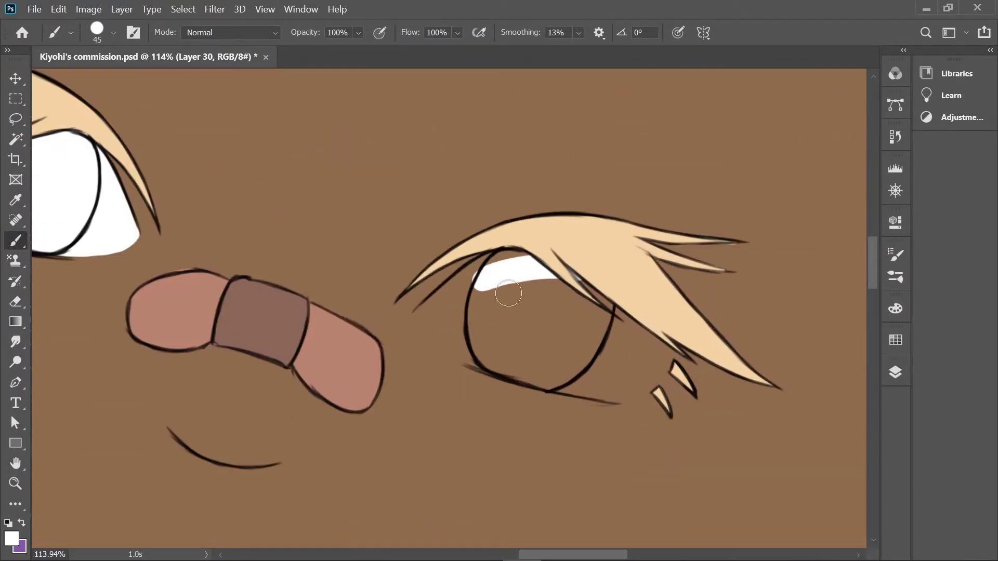
pyautogui.moveTo(448, 344); pyautogui.dragTo(486, 304)
pyautogui.press('e')
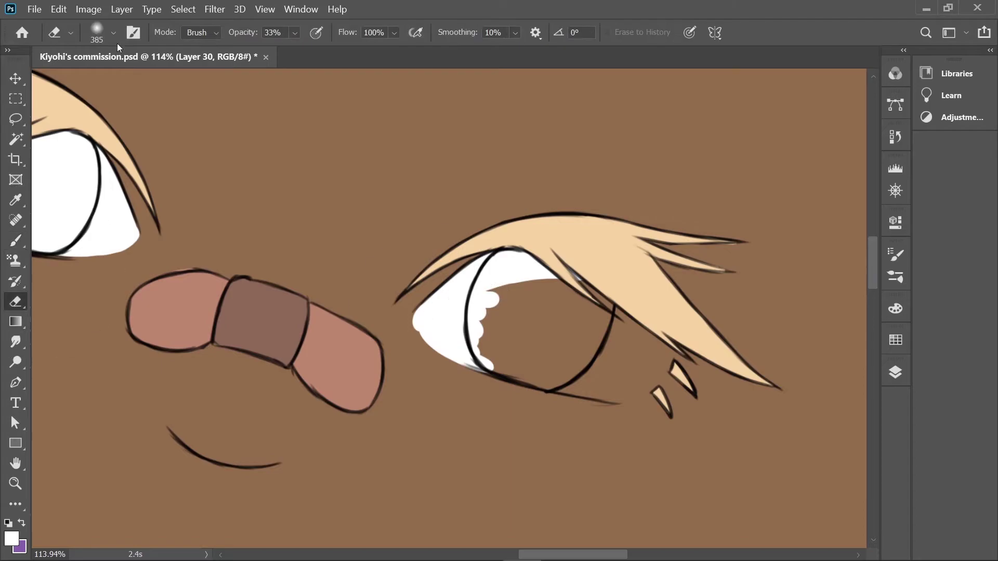
pyautogui.moveTo(418, 297); pyautogui.dragTo(419, 333)
pyautogui.press('b')
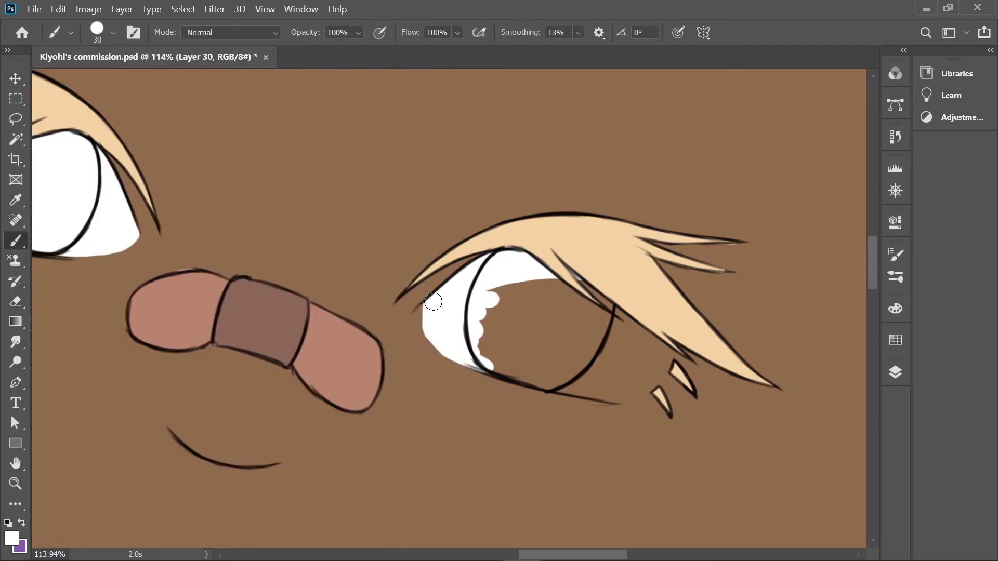
pyautogui.moveTo(653, 379)
pyautogui.mouseDown()
pyautogui.moveTo(572, 333)
pyautogui.moveTo(545, 354)
pyautogui.moveTo(525, 353)
pyautogui.mouseUp()
pyautogui.press('e')
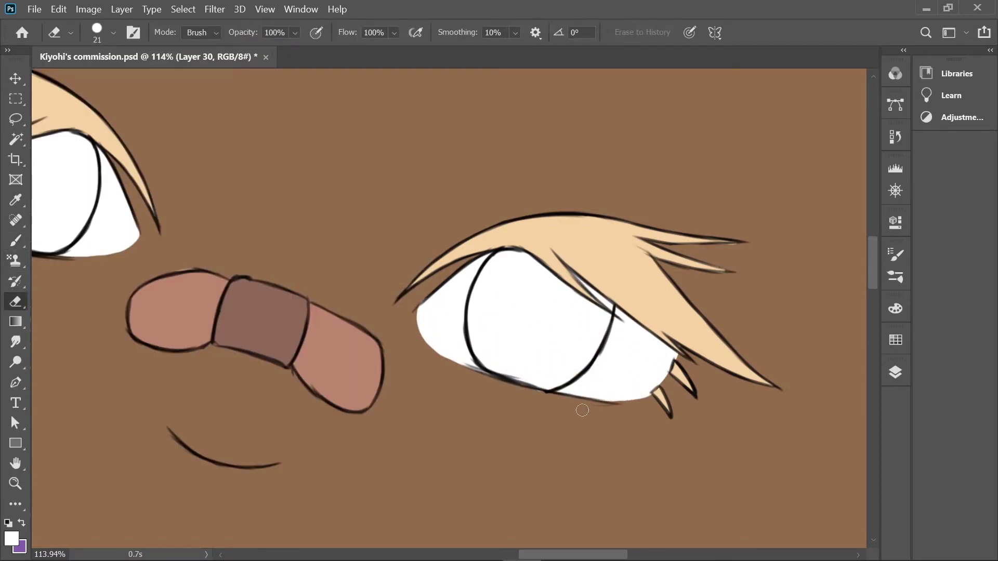
# - Add a new layer for the irises and paint both irises purple
pyautogui.press('b')
pyautogui.hscroll(-5, 219, 210)
pyautogui.scroll(2, 220, 210)
pyautogui.click(895, 372)
pyautogui.click(723, 389)
pyautogui.click(727, 446)
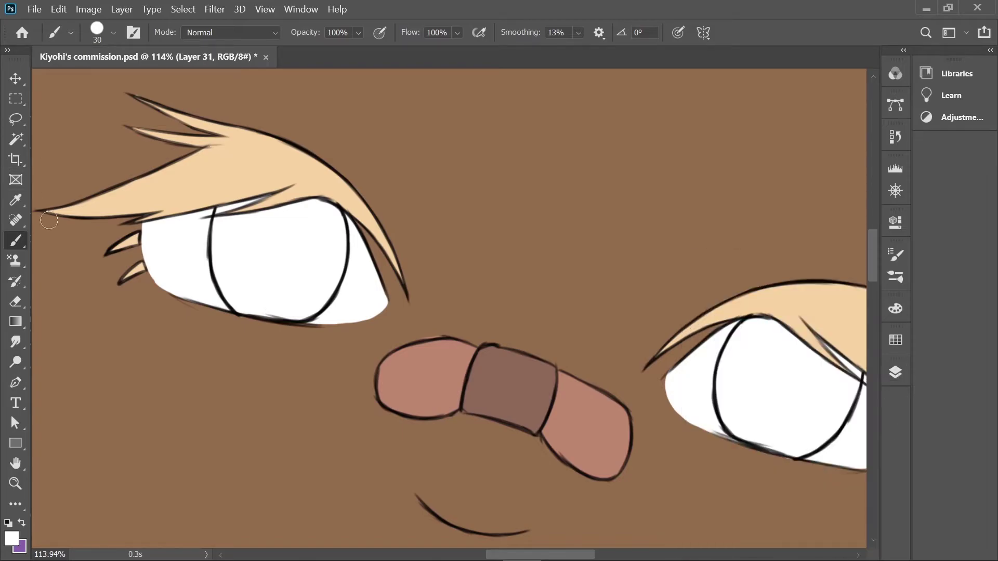
pyautogui.moveTo(285, 312)
pyautogui.mouseDown()
pyautogui.moveTo(291, 224)
pyautogui.moveTo(239, 291)
pyautogui.mouseUp()
pyautogui.hscroll(5, 216, 237)
pyautogui.scroll(-2, 217, 237)
pyautogui.moveTo(490, 244); pyautogui.dragTo(511, 246)
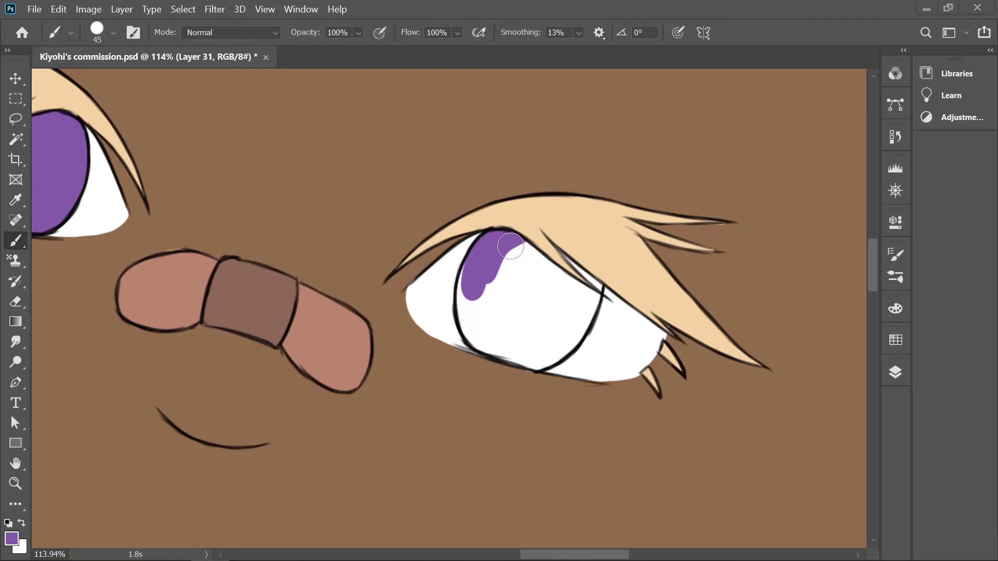
pyautogui.moveTo(592, 285)
pyautogui.mouseDown()
pyautogui.moveTo(540, 357)
pyautogui.moveTo(479, 307)
pyautogui.mouseUp()
# - Add another new layer and set the foreground colour to the light violet #9187db
pyautogui.click(895, 372)
pyautogui.click(835, 541)
pyautogui.click(11, 538)
pyautogui.press('Escape')
pyautogui.click(12, 538)
pyautogui.click(447, 223)
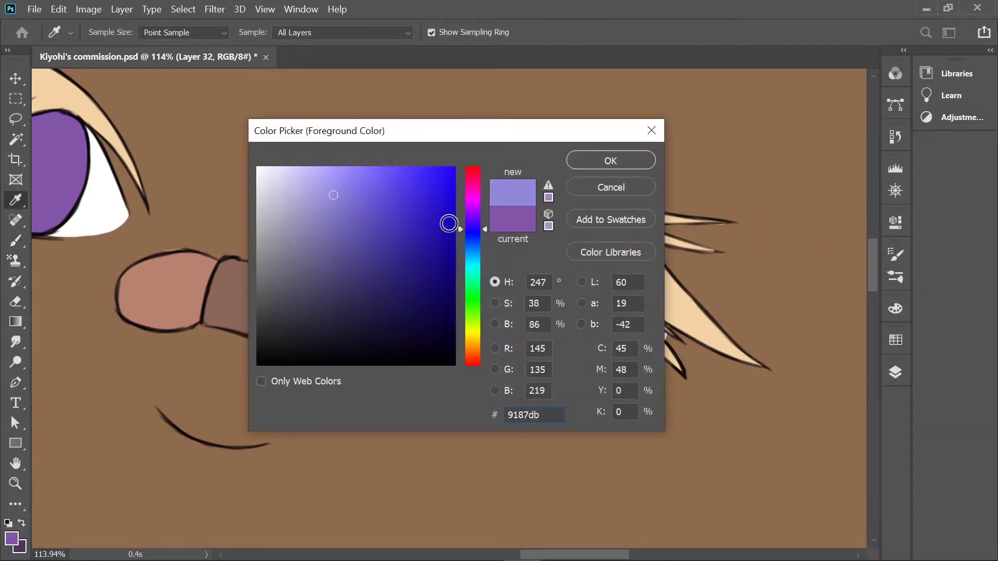
pyautogui.click(607, 163)
# - Paint the lower part of both irises light violet with a 40 px brush
pyautogui.click(113, 32)
pyautogui.press('Escape')
pyautogui.moveTo(462, 337); pyautogui.dragTo(577, 354)
pyautogui.moveTo(364, 260); pyautogui.dragTo(463, 276)
pyautogui.moveTo(89, 244); pyautogui.dragTo(208, 228)
pyautogui.moveTo(587, 359); pyautogui.dragTo(707, 354)
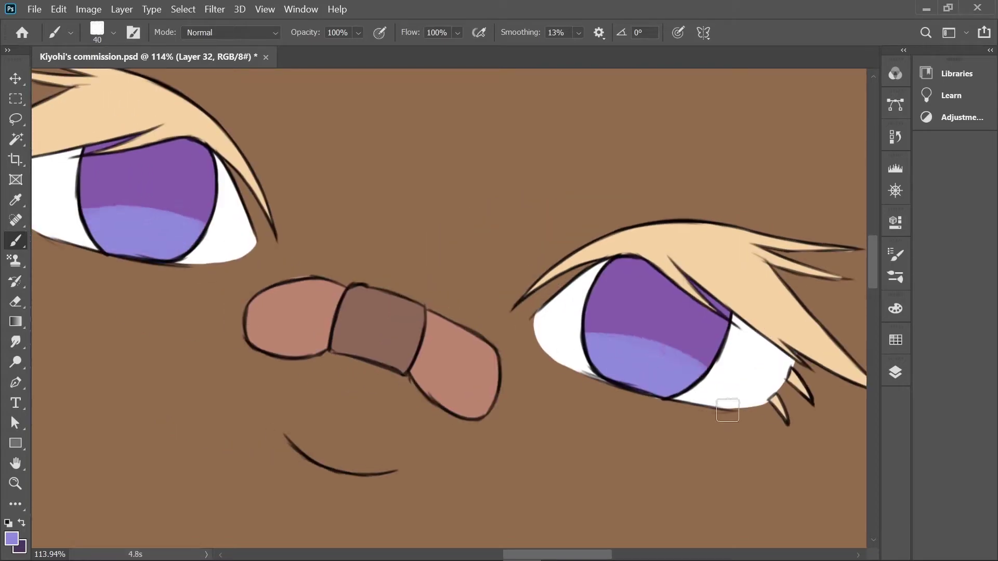
# - Paint the upper part of both irises dark purple
pyautogui.press('x')
pyautogui.moveTo(89, 155); pyautogui.dragTo(213, 155)
pyautogui.moveTo(603, 280); pyautogui.dragTo(722, 296)
# - Smudge the colour bands in both irises into a smooth dark-to-light purple gradient with an 80 px, 4% strength Smudge tool
pyautogui.click(16, 342)
pyautogui.moveTo(94, 224); pyautogui.dragTo(208, 166)
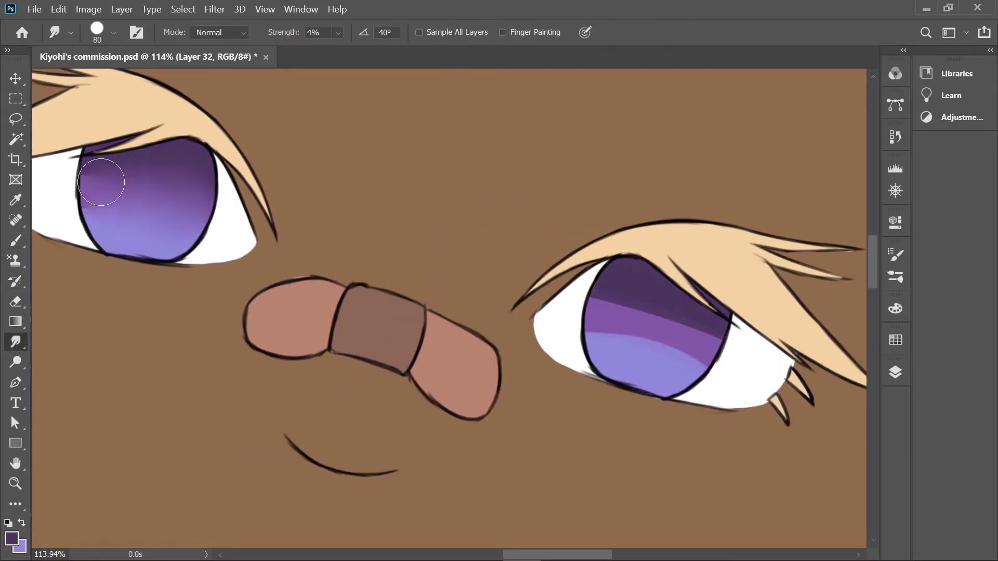
pyautogui.moveTo(593, 364); pyautogui.dragTo(717, 296)
pyautogui.click(895, 372)
pyautogui.click(708, 312)
pyautogui.click(832, 425)
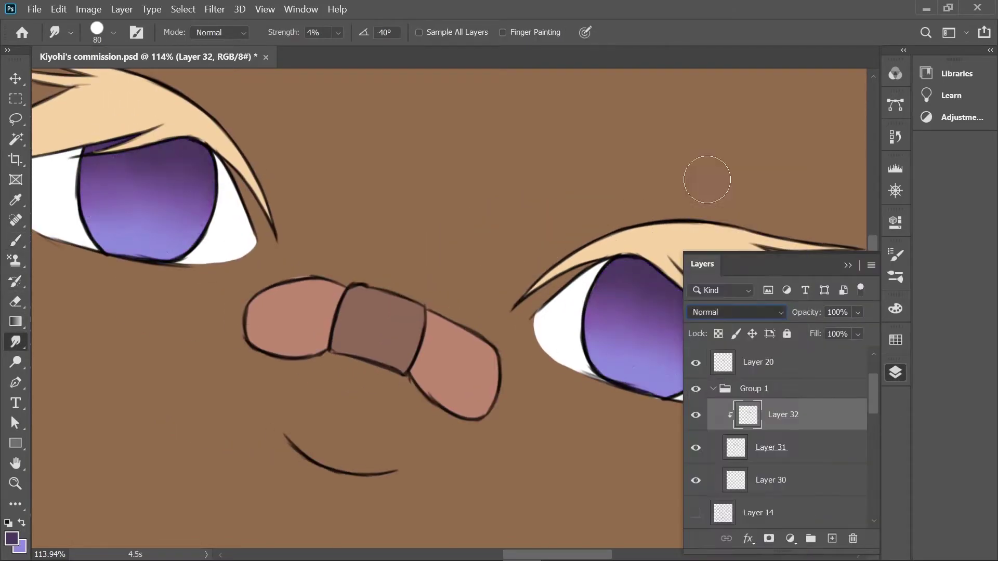
# - Set the foreground to a near-black purple and paint the pupil and the shaded upper iris
pyautogui.click(350, 267)
pyautogui.click(12, 538)
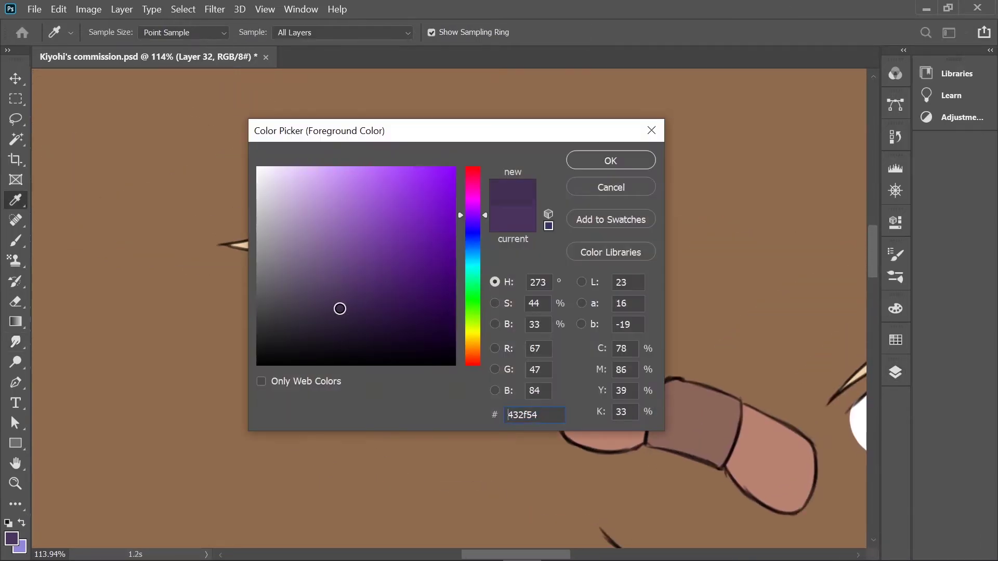
pyautogui.click(641, 160)
pyautogui.press('b')
pyautogui.moveTo(591, 275)
pyautogui.mouseDown()
pyautogui.moveTo(438, 266)
pyautogui.moveTo(444, 304)
pyautogui.moveTo(477, 273)
pyautogui.moveTo(465, 295)
pyautogui.moveTo(441, 294)
pyautogui.moveTo(463, 235)
pyautogui.mouseUp()
pyautogui.click(98, 32)
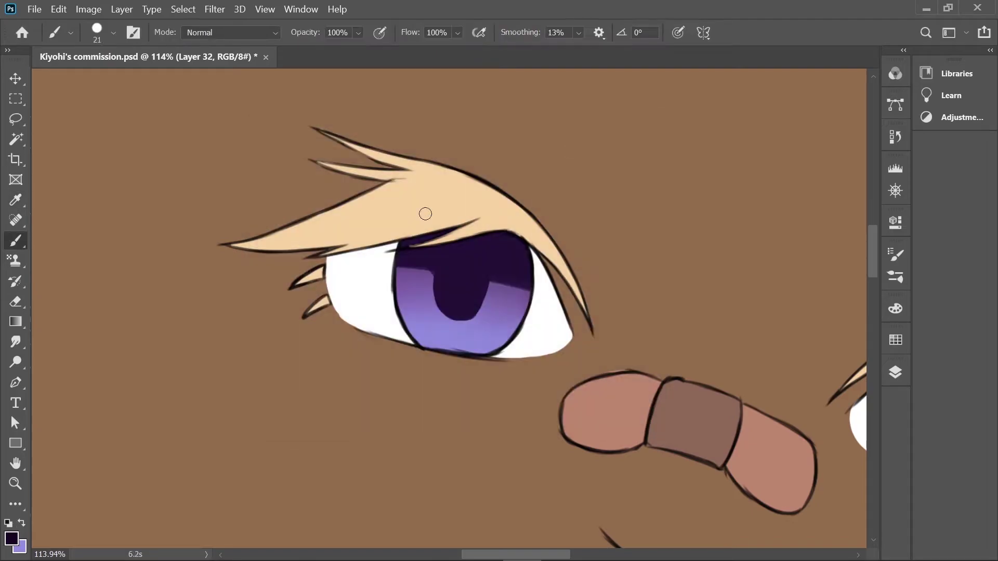
# - Soften the dark upper iris shadow with the Smudge tool and paint small dark dashes around the lower iris with a fine brush
pyautogui.click(15, 343)
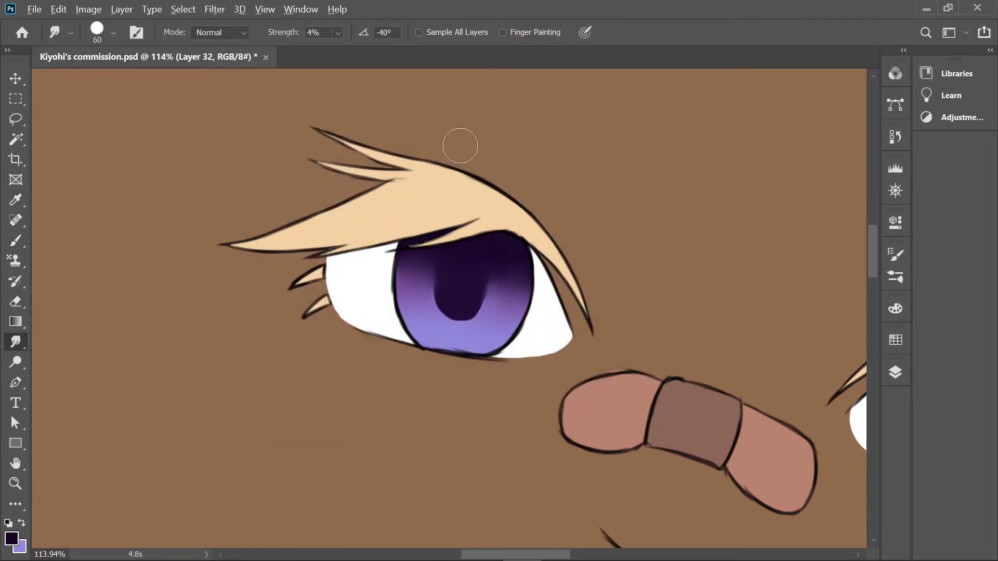
pyautogui.scroll(2, 490, 129)
pyautogui.press('b')
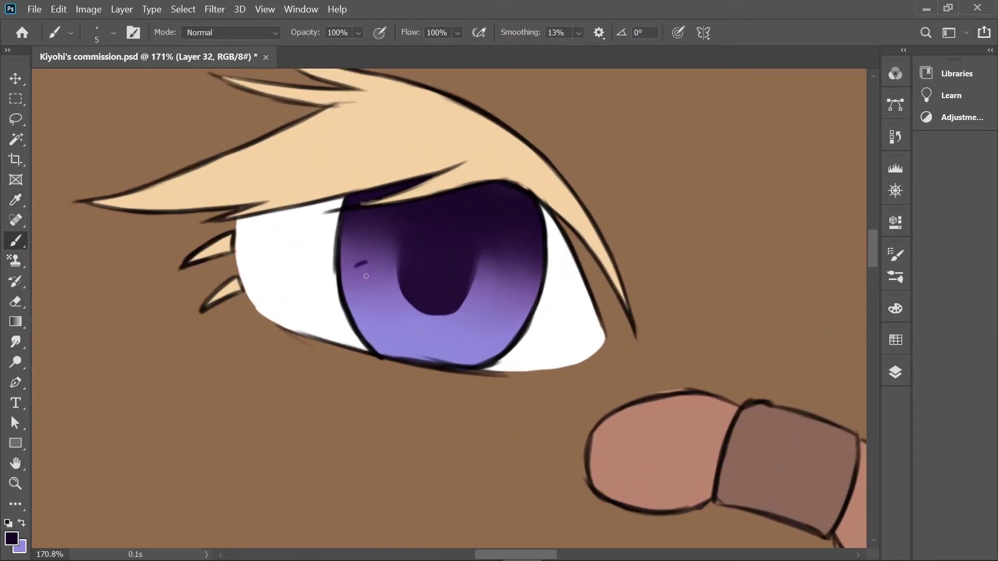
pyautogui.scroll(-3, 423, 347)
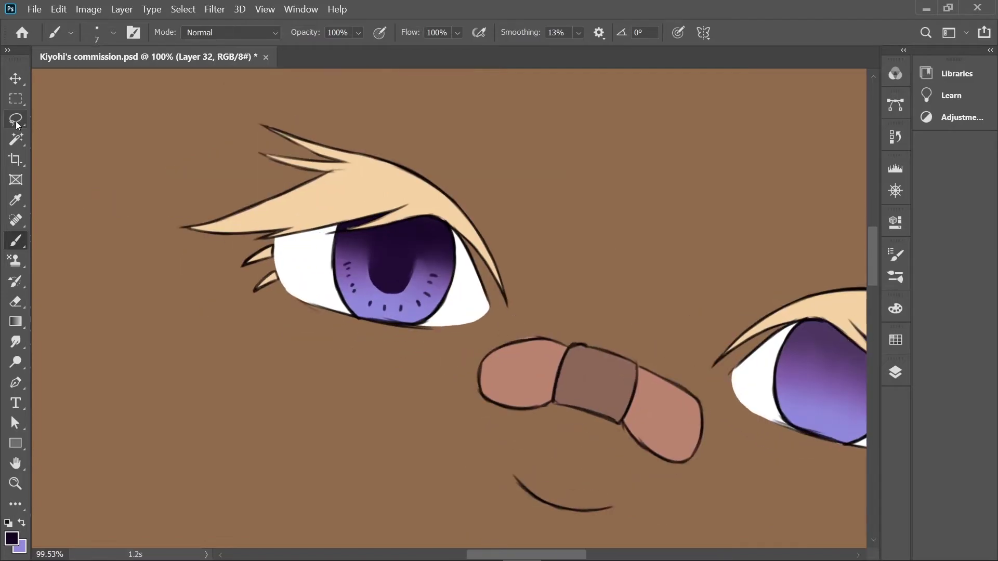
# - Lasso the finished iris details, duplicate them, and transform the copy to fit the other eye
pyautogui.press('l')
pyautogui.moveTo(385, 99); pyautogui.dragTo(363, 96)
pyautogui.hotkey('ctrl', 'j')
pyautogui.hotkey('ctrl', 't')
pyautogui.moveTo(368, 198); pyautogui.dragTo(568, 353)
pyautogui.moveTo(738, 452); pyautogui.dragTo(725, 467)
pyautogui.moveTo(594, 371); pyautogui.dragTo(597, 379)
pyautogui.press('Return')
pyautogui.click(894, 372)
pyautogui.rightClick(789, 450)
pyautogui.click(768, 419)
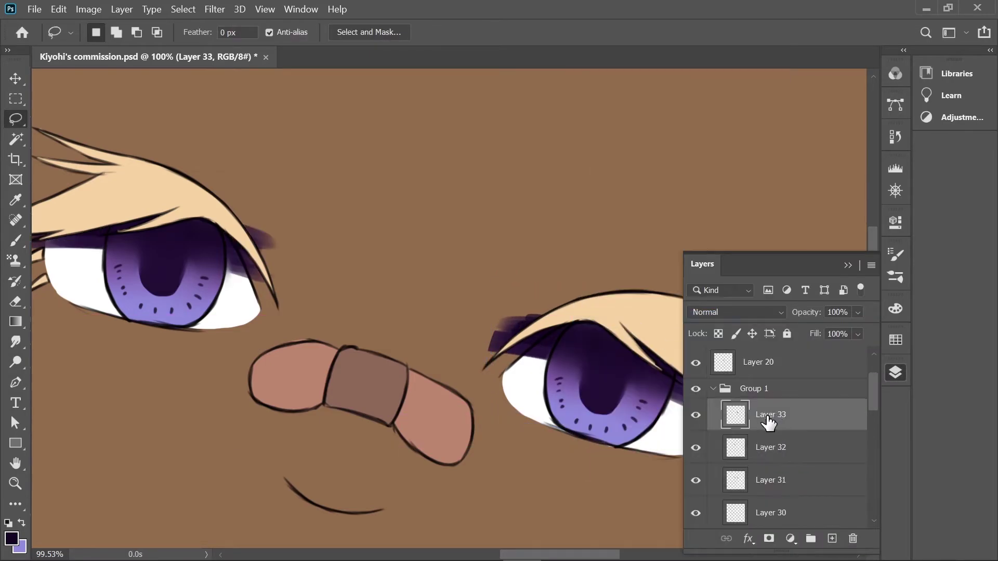
# - Change the foreground colour from light violet to a vivid blue and return to the brush
pyautogui.click(747, 314)
pyautogui.press('Escape')
pyautogui.moveTo(296, 199); pyautogui.dragTo(424, 204)
pyautogui.scroll(2, 424, 203)
pyautogui.press('i')
pyautogui.press('x')
pyautogui.click(11, 536)
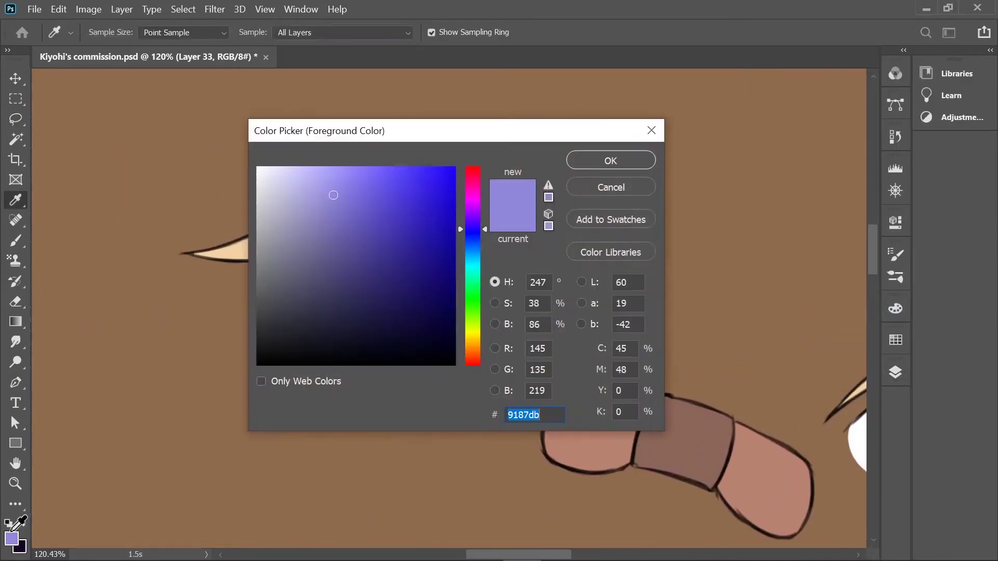
pyautogui.click(385, 168)
pyautogui.press('Return')
pyautogui.press('b')
pyautogui.click(27, 32)
pyautogui.press('Return')
# - Paint a thin blue ring with short stitch marks inside the first iris using a 7 px brush, and fit it to the iris
pyautogui.moveTo(457, 250); pyautogui.dragTo(452, 256)
pyautogui.hotkey('ctrl', 't')
pyautogui.moveTo(395, 291); pyautogui.dragTo(389, 317)
pyautogui.moveTo(426, 243)
pyautogui.mouseDown()
pyautogui.moveTo(414, 225)
pyautogui.moveTo(445, 267)
pyautogui.mouseUp()
pyautogui.click(771, 32)
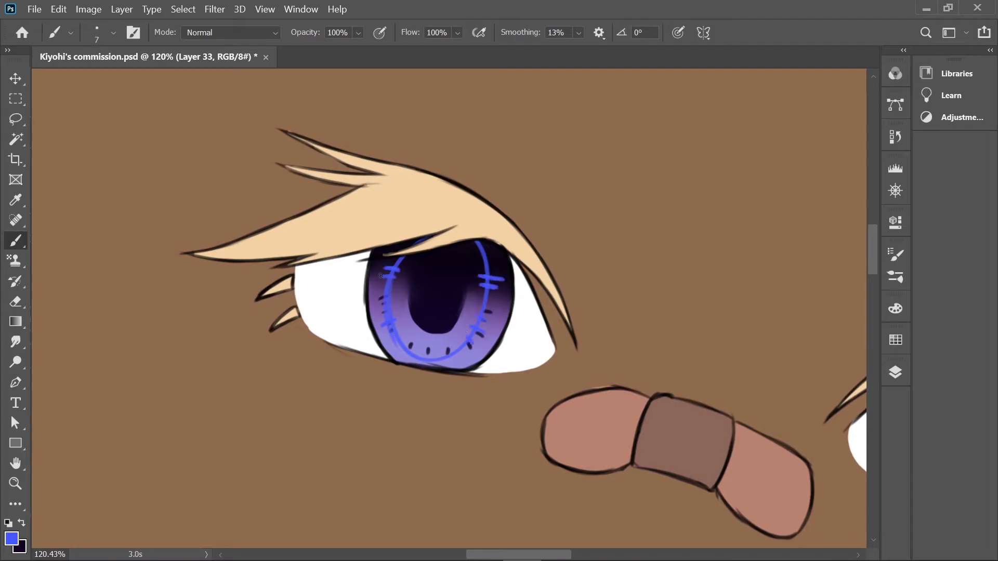
# - Set the foreground to bright pink and tint the lower part of the stitched ring with a soft 250 px brush
pyautogui.click(12, 538)
pyautogui.click(97, 32)
pyautogui.click(277, 232)
pyautogui.moveTo(395, 312); pyautogui.dragTo(508, 474)
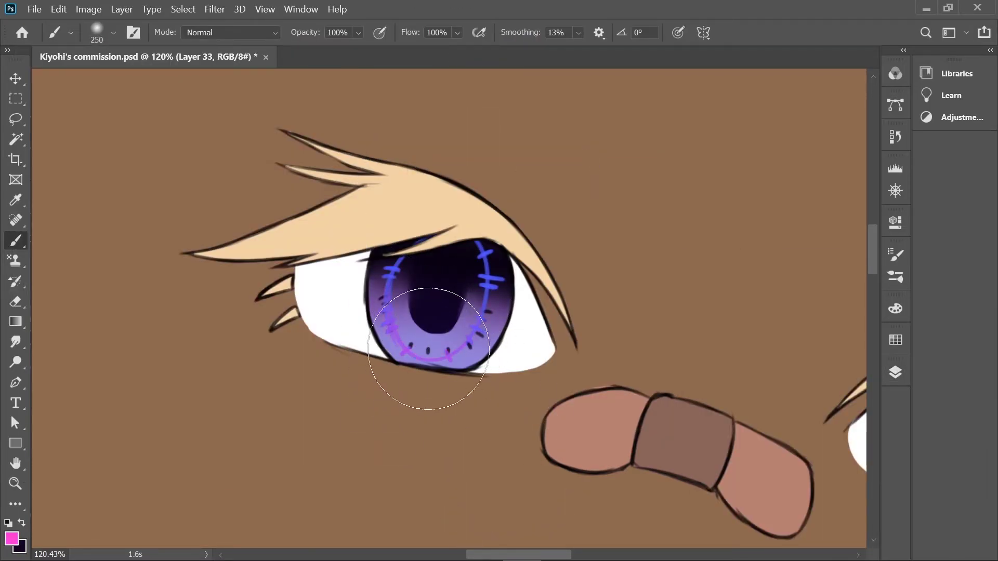
# - Lasso and duplicate the stitched ring, and place the rotated copy over the other iris
pyautogui.scroll(-4, 501, 380)
pyautogui.scroll(3, 780, 483)
pyautogui.click(895, 372)
pyautogui.press('l')
pyautogui.moveTo(280, 156); pyautogui.dragTo(282, 98)
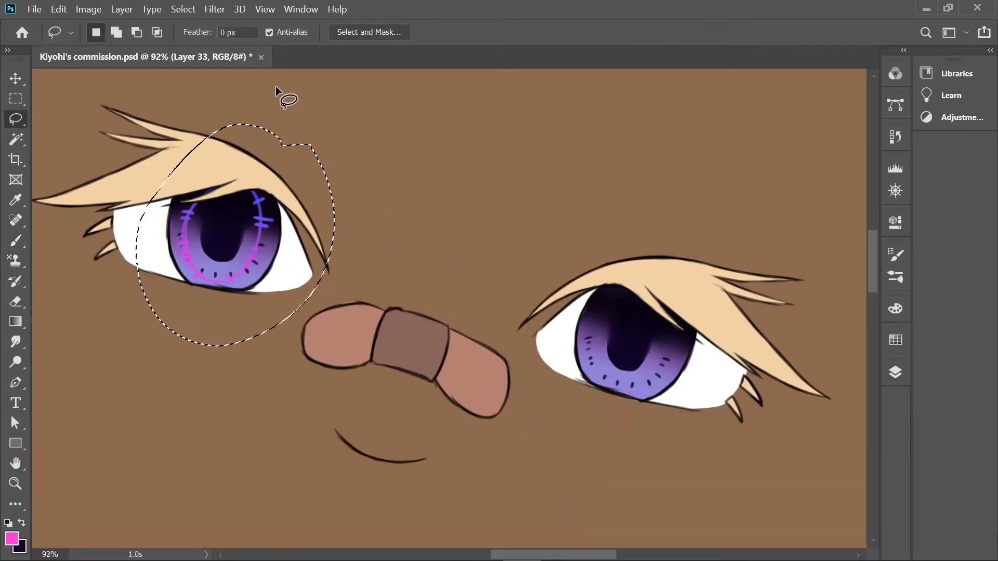
pyautogui.hotkey('ctrl', 'j')
pyautogui.hotkey('ctrl', 't')
pyautogui.moveTo(229, 239); pyautogui.dragTo(628, 327)
pyautogui.moveTo(697, 291); pyautogui.dragTo(724, 251)
pyautogui.moveTo(639, 338)
pyautogui.mouseDown()
pyautogui.moveTo(626, 349)
pyautogui.moveTo(656, 332)
pyautogui.mouseUp()
pyautogui.press('Return')
# - Reshape the duplicated ring to match the second iris and merge it into the original ring layer
pyautogui.hotkey('ctrl', 't')
pyautogui.scroll(1, 691, 323)
pyautogui.moveTo(647, 397); pyautogui.dragTo(650, 403)
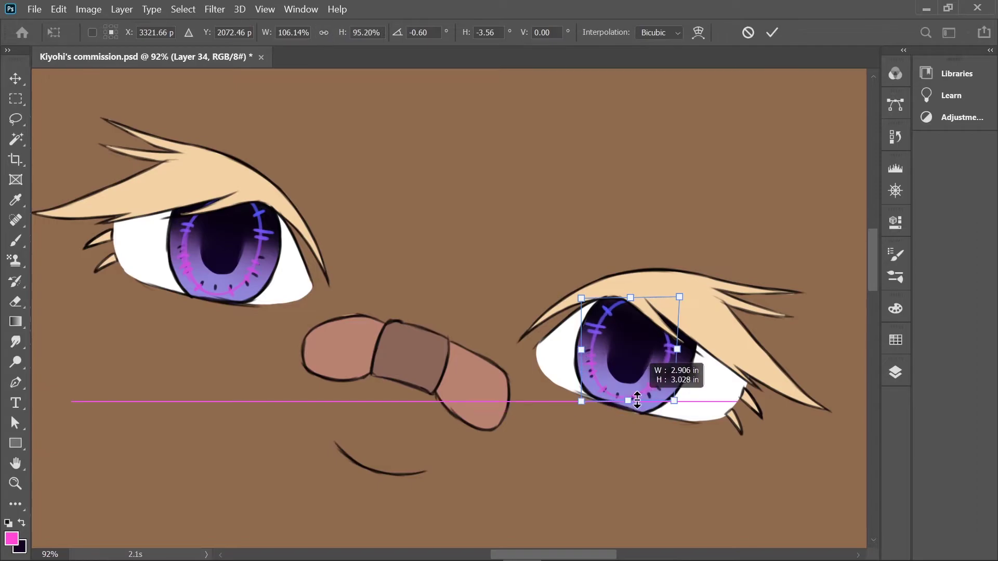
pyautogui.press('Return')
pyautogui.click(895, 372)
pyautogui.hotkey('ctrl', 'e')
# - Change the blending mode of the merged ring layer and add a new layer above it
pyautogui.moveTo(775, 414)
pyautogui.mouseDown()
pyautogui.moveTo(776, 448)
pyautogui.moveTo(780, 415)
pyautogui.mouseUp()
pyautogui.click(737, 312)
pyautogui.click(735, 323)
pyautogui.click(895, 372)
pyautogui.scroll(-1, 415, 260)
pyautogui.click(895, 372)
pyautogui.hotkey('ctrl', 'j')
pyautogui.click(895, 372)
# - Set the foreground colour to white #ffffff and paint oval highlights on both irises
pyautogui.press('i')
pyautogui.click(11, 538)
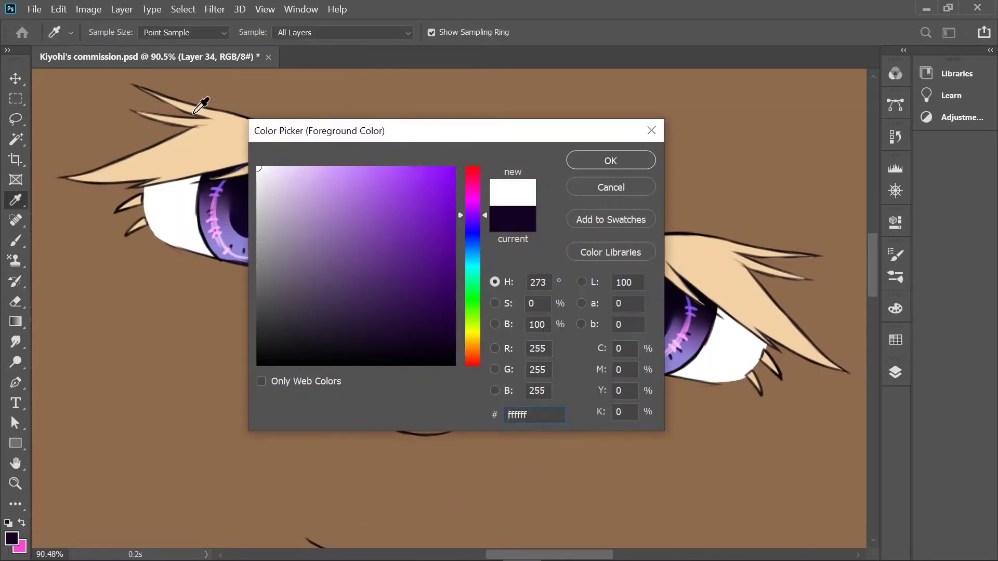
pyautogui.click(606, 158)
pyautogui.press('b')
pyautogui.scroll(2, 479, 188)
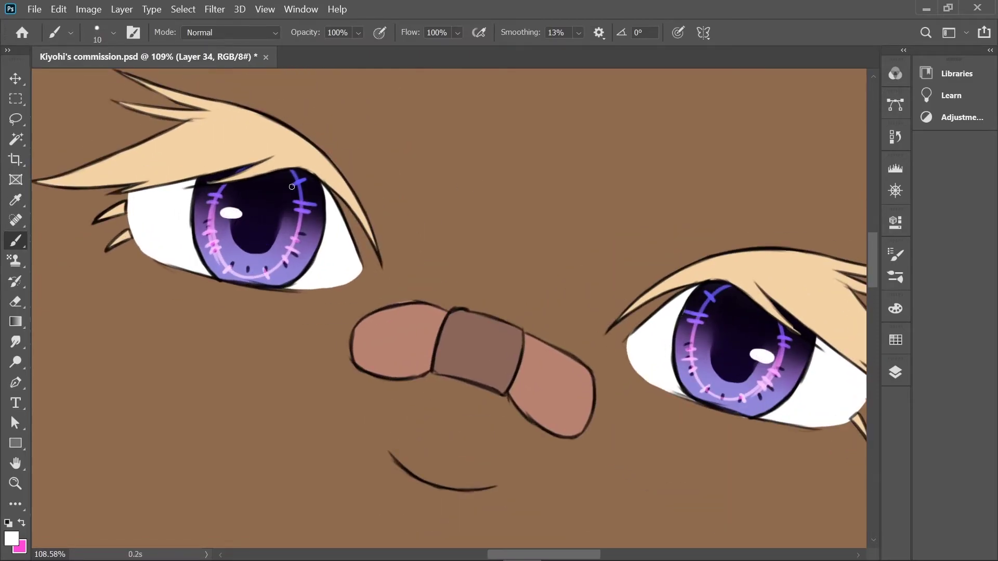
# - Add a new layer, sample the pink-purple from the ring, and paint a curved accent and dots in the first eye
pyautogui.click(895, 372)
pyautogui.click(848, 552)
pyautogui.click(895, 372)
pyautogui.keyDown('alt'); pyautogui.click(213, 227); pyautogui.keyUp('alt')
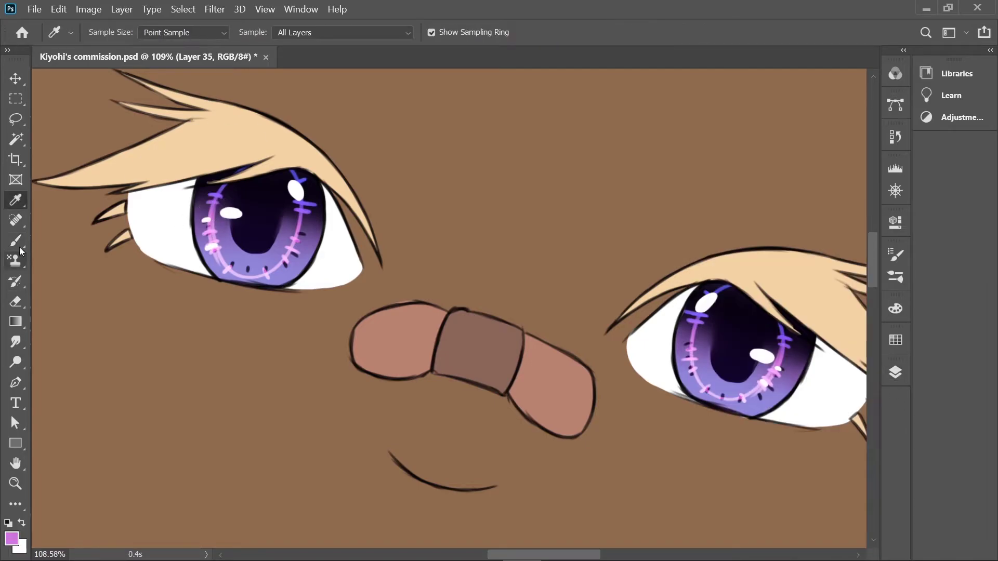
pyautogui.moveTo(233, 205); pyautogui.dragTo(240, 207)
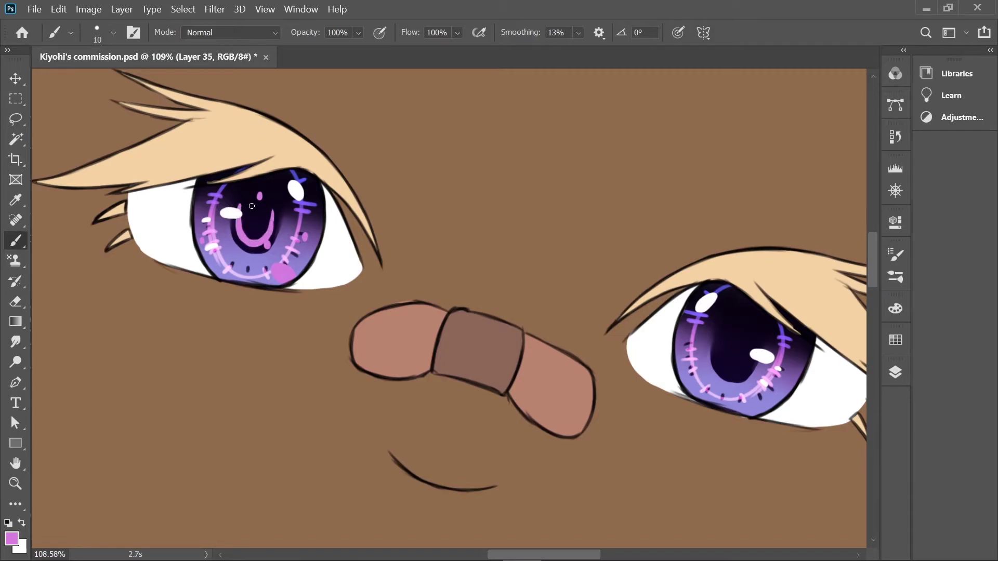
# - Lasso and duplicate the pink accents, then flip and rotate the copy into place on the other iris
pyautogui.press('l')
pyautogui.moveTo(281, 104); pyautogui.dragTo(278, 100)
pyautogui.hotkey('ctrl', 'j')
pyautogui.hotkey('ctrl', 't')
pyautogui.moveTo(260, 219); pyautogui.dragTo(748, 353)
pyautogui.moveTo(832, 317); pyautogui.dragTo(846, 286)
pyautogui.moveTo(764, 384); pyautogui.dragTo(746, 374)
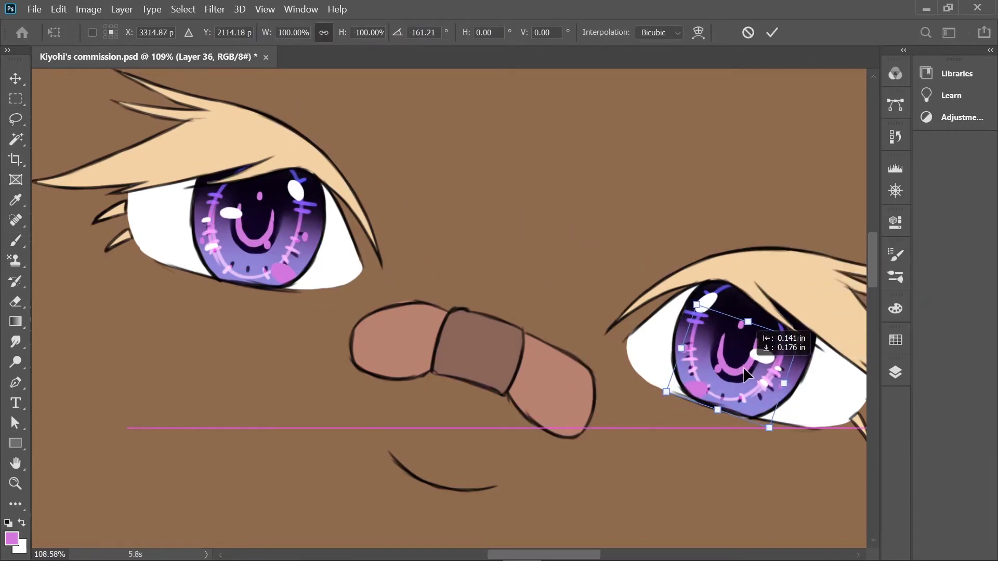
pyautogui.click(772, 32)
# - Set the foreground to vivid blue and tint the upper part of the pink eye accents with a soft 200 px brush
pyautogui.scroll(-3, 542, 229)
pyautogui.click(895, 372)
pyautogui.click(895, 372)
pyautogui.click(12, 539)
pyautogui.click(348, 193)
pyautogui.click(606, 161)
pyautogui.press('b')
pyautogui.click(97, 32)
pyautogui.click(78, 285)
pyautogui.scroll(2, 292, 140)
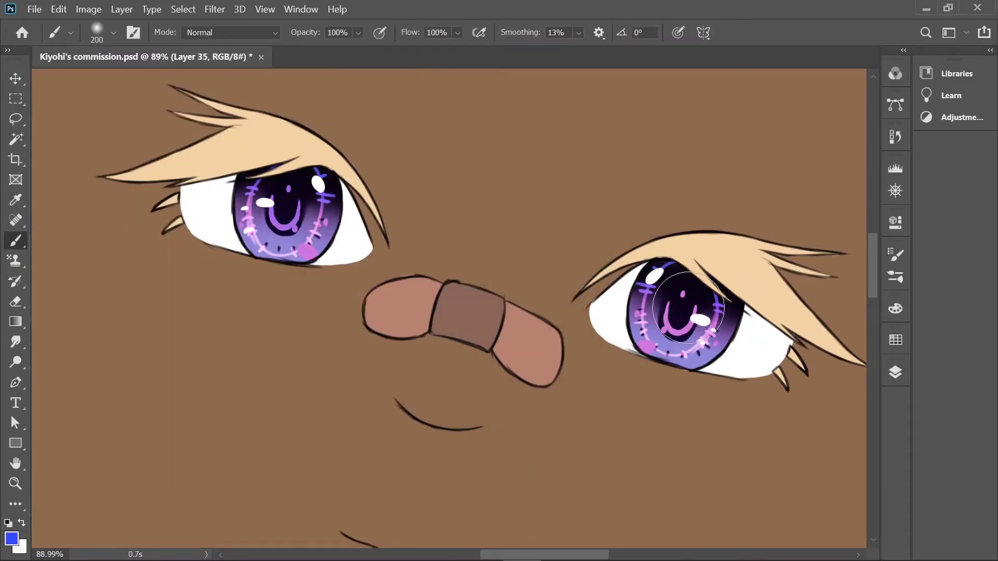
# - Change the blending mode of the eye accent layer and lower its opacity
pyautogui.press('F7')
pyautogui.click(727, 314)
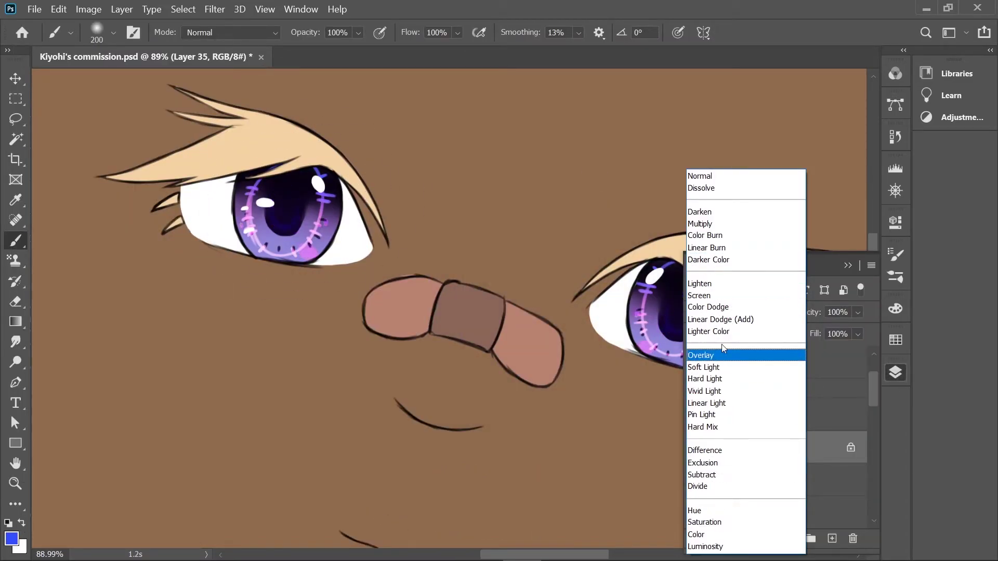
pyautogui.click(857, 312)
pyautogui.moveTo(871, 329); pyautogui.dragTo(842, 331)
# - Add a new layer and paint a soft purple glow with a pale pink centre over both irises
pyautogui.click(832, 539)
pyautogui.press('F7')
pyautogui.click(12, 539)
pyautogui.click(642, 160)
pyautogui.moveTo(244, 198); pyautogui.dragTo(333, 250)
pyautogui.moveTo(644, 291); pyautogui.dragTo(728, 353)
pyautogui.click(11, 538)
pyautogui.press('Return')
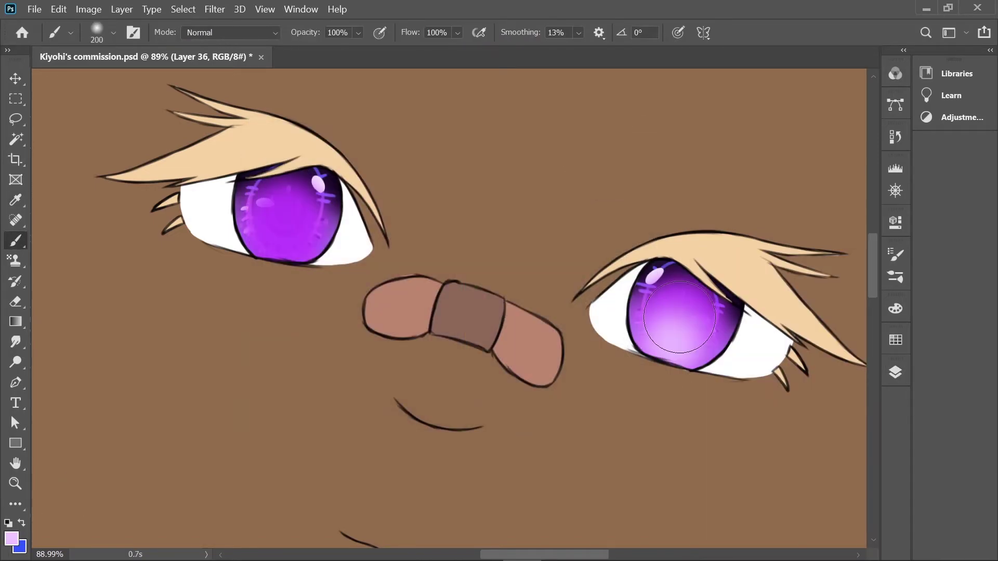
# - Set the iris glow layer to Linear Dodge (Add) at 51% opacity and make the hidden character layers visible again
pyautogui.click(895, 372)
pyautogui.click(895, 372)
pyautogui.click(894, 372)
pyautogui.scroll(-3, 447, 307)
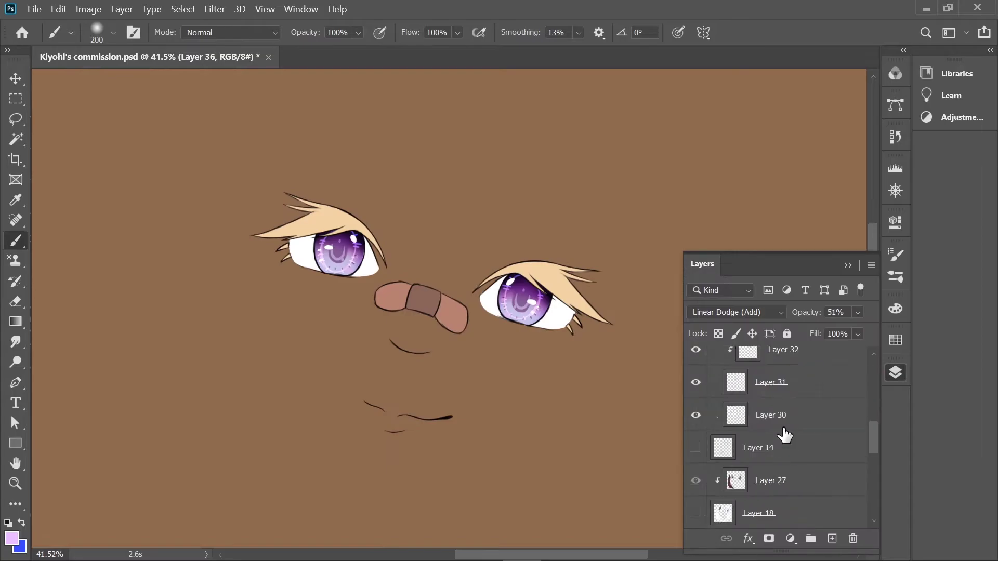
pyautogui.scroll(2, 779, 436)
pyautogui.scroll(3, 741, 429)
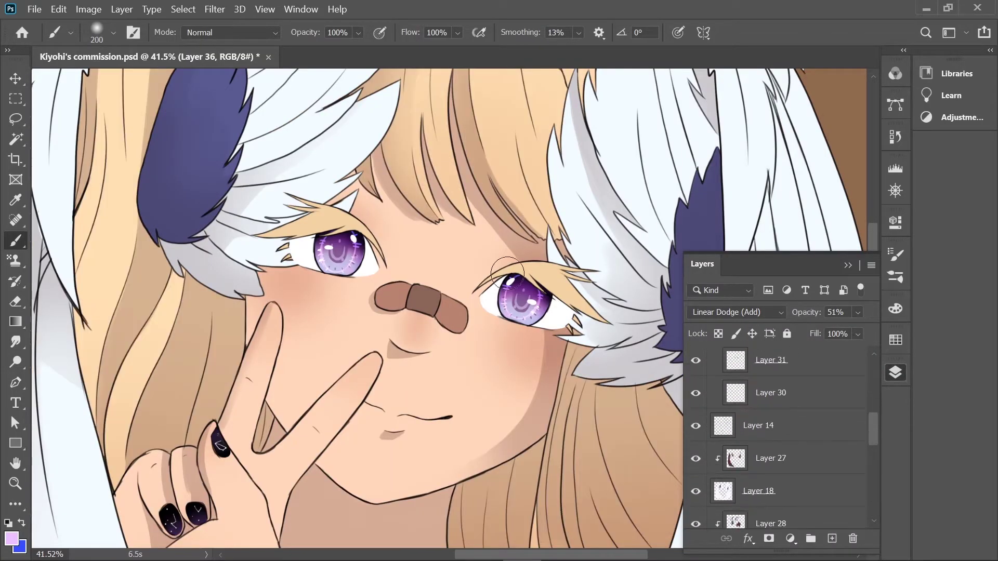
# - Set the iris glow layer to Color Dodge and add a clipped layer beneath it for a blue tint with a 250 px brush
pyautogui.scroll(1, 741, 424)
pyautogui.scroll(3, 740, 423)
pyautogui.click(735, 312)
pyautogui.click(734, 310)
pyautogui.click(769, 416)
pyautogui.scroll(1, 447, 306)
pyautogui.click(113, 33)
pyautogui.doubleClick(247, 244)
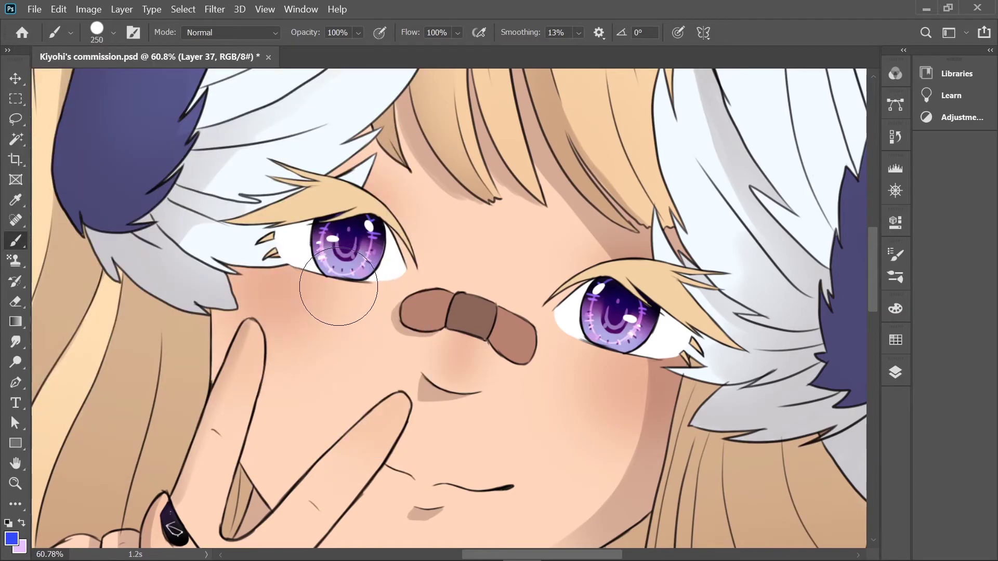
# - Change the blending mode of the blue tint layer and readjust the glow layer's blending mode and opacity
pyautogui.click(895, 372)
pyautogui.click(735, 312)
pyautogui.click(720, 319)
pyautogui.click(780, 424)
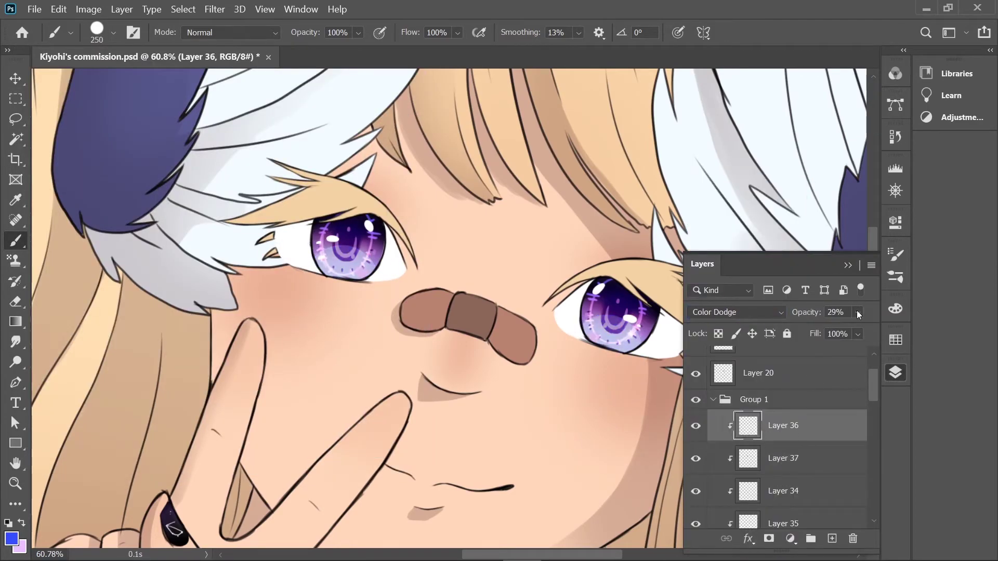
pyautogui.click(735, 311)
pyautogui.press('Escape')
pyautogui.click(895, 372)
# - Add a new layer over the eye whites and paint dark purple shadows beneath the upper lids
pyautogui.click(780, 397)
pyautogui.scroll(-1, 779, 415)
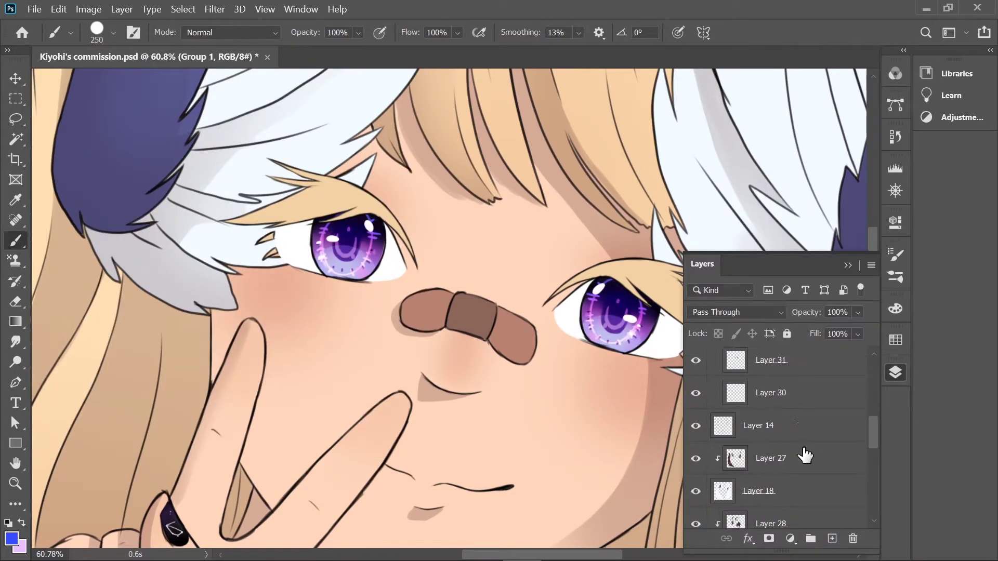
pyautogui.click(695, 492)
pyautogui.click(695, 491)
pyautogui.hotkey('ctrl', 'shift', 'alt', 'n')
pyautogui.click(895, 372)
pyautogui.click(12, 539)
pyautogui.click(603, 282)
pyautogui.press('Return')
# - Blend the lid shadows into the eye whites with a 4% strength Smudge tool and soften the outer edges of the whites
pyautogui.press('r')
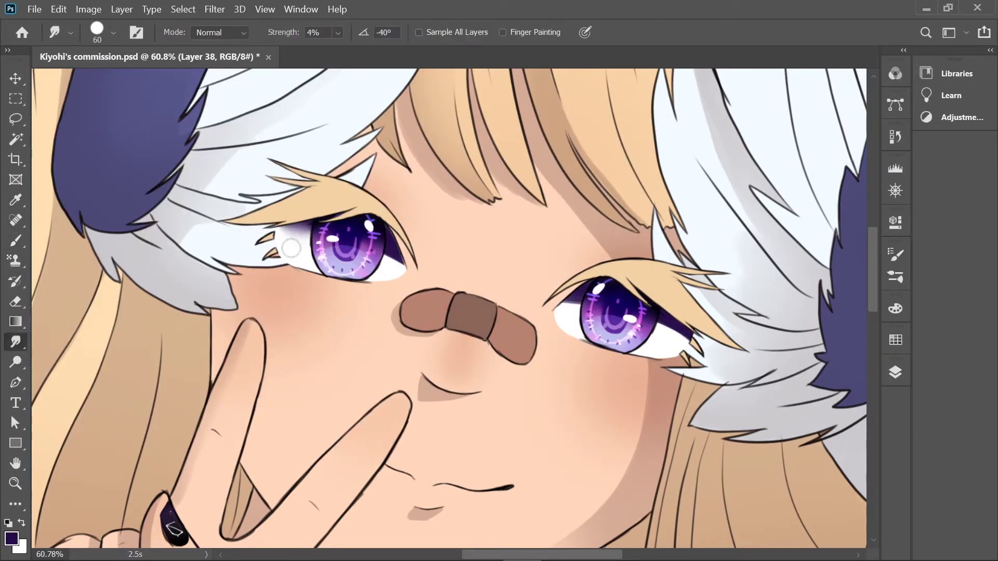
pyautogui.click(895, 372)
pyautogui.click(758, 458)
pyautogui.click(895, 373)
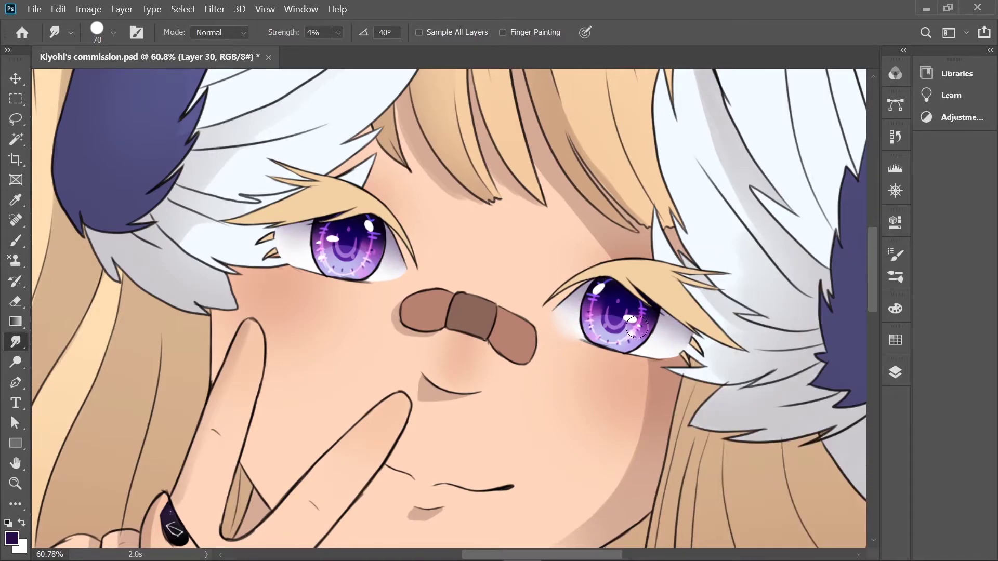
# - Reorder the layer stack so the white ear-wing feathers lie above the eyes and lashes
pyautogui.click(895, 372)
pyautogui.click(786, 479)
pyautogui.scroll(-1, 795, 517)
pyautogui.scroll(2, 796, 441)
pyautogui.click(895, 372)
pyautogui.scroll(-2, 848, 341)
pyautogui.click(895, 372)
pyautogui.scroll(1, 793, 414)
pyautogui.scroll(-1, 802, 461)
pyautogui.click(785, 437)
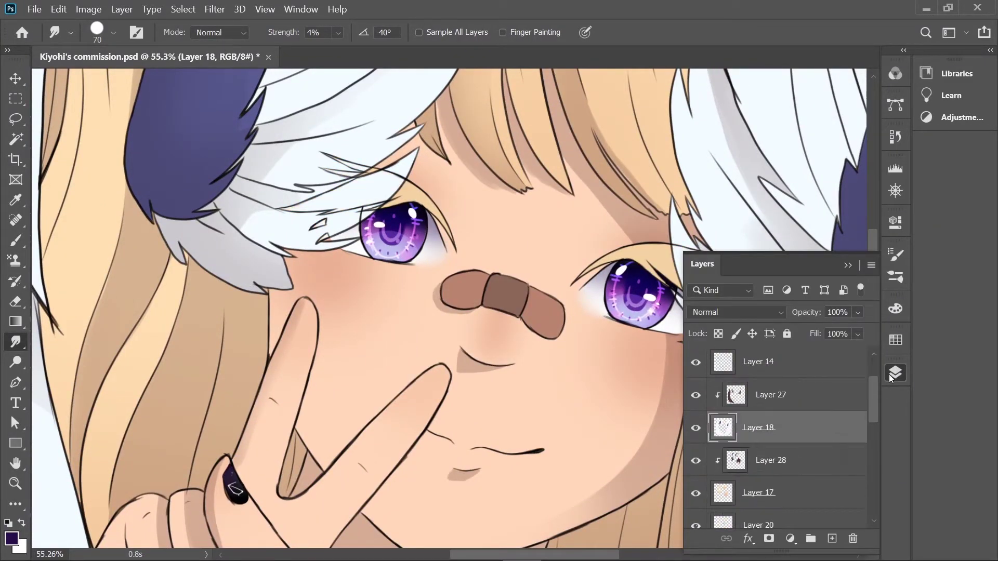
# - Fade the white ear-wing feathers with a soft eraser where they cover both eyes and lashes
pyautogui.click(894, 372)
pyautogui.press('e')
pyautogui.scroll(-1, 401, 187)
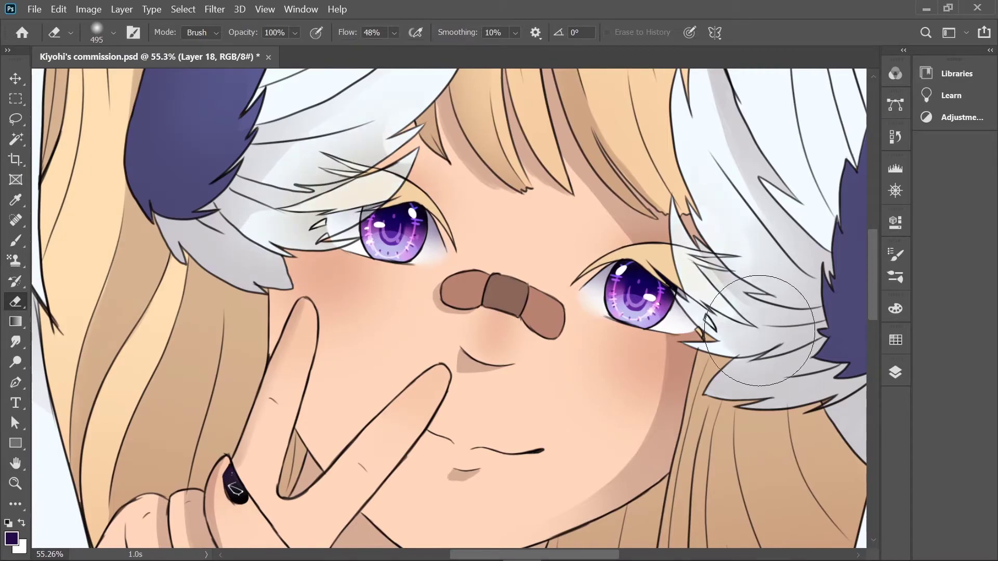
pyautogui.hotkey('ctrl', '0')
pyautogui.scroll(3, 380, 211)
pyautogui.scroll(3, 445, 236)
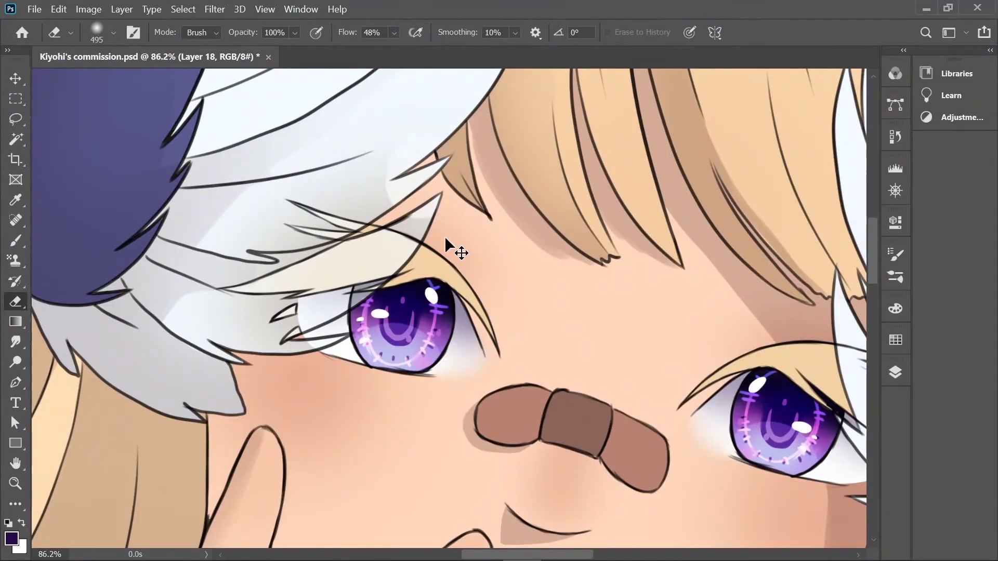
# - Set the eraser to 100% flow and 17% opacity at size 800 for fading the feather layer
pyautogui.press('z')
pyautogui.scroll(-5, 444, 236)
pyautogui.press('e')
pyautogui.click(394, 33)
pyautogui.moveTo(411, 50); pyautogui.dragTo(446, 51)
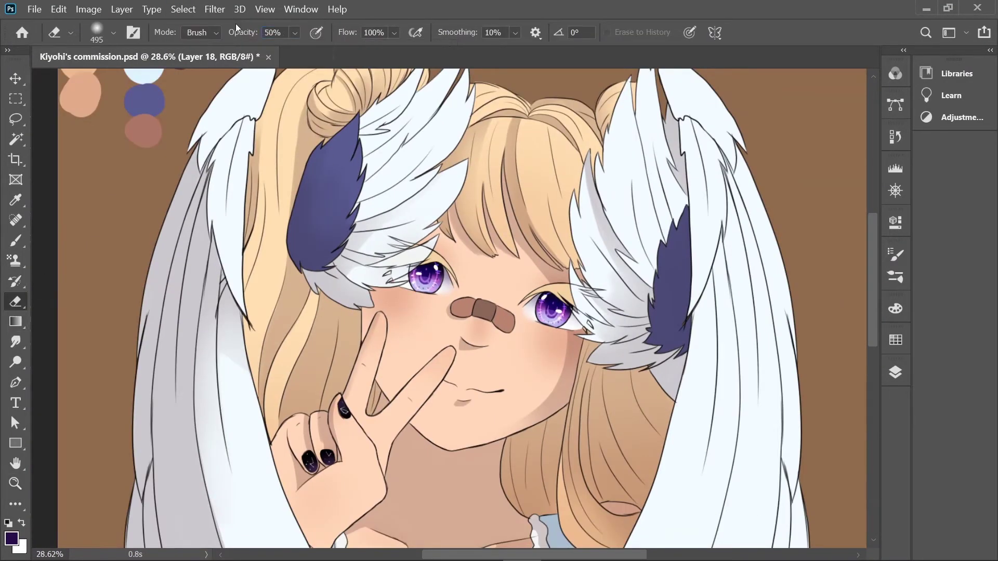
pyautogui.scroll(-3, 555, 300)
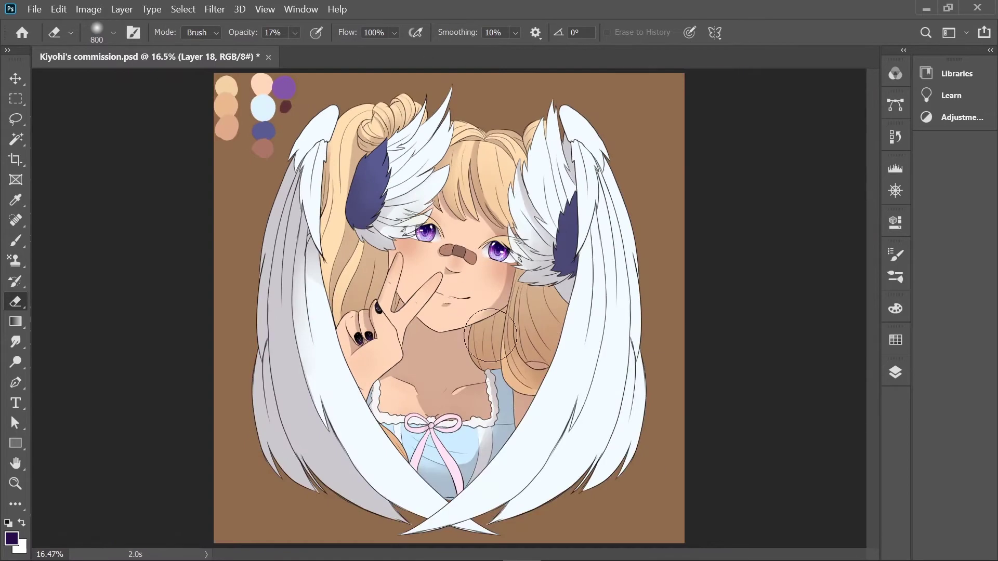
# - Add a new layer above the bandage layer and dot the central pad with a dark brown 10 px brush
pyautogui.scroll(5, 556, 301)
pyautogui.click(895, 372)
pyautogui.click(766, 458)
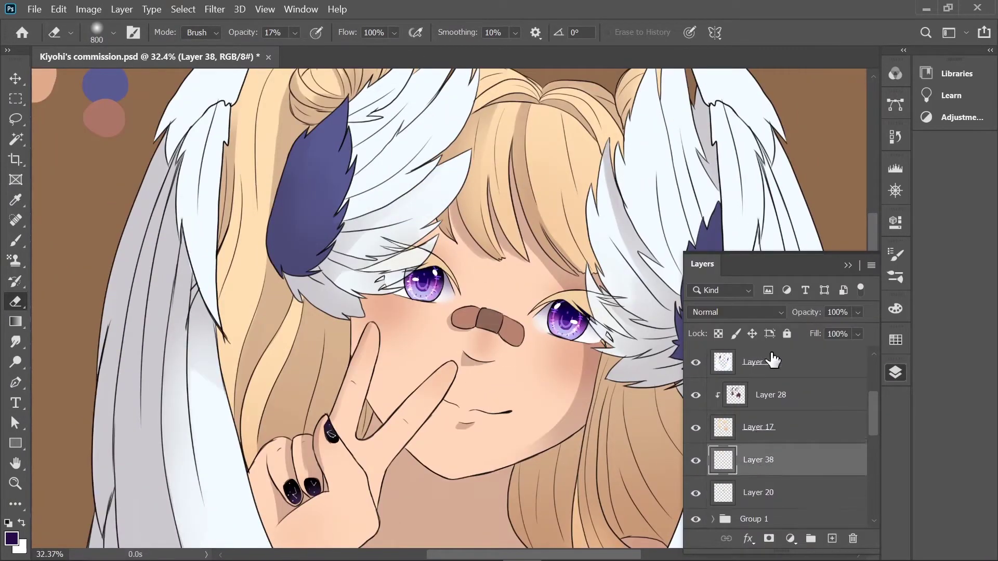
pyautogui.scroll(5, 483, 319)
pyautogui.press('i')
pyautogui.click(486, 323)
pyautogui.click(11, 538)
pyautogui.press('Return')
pyautogui.press('b')
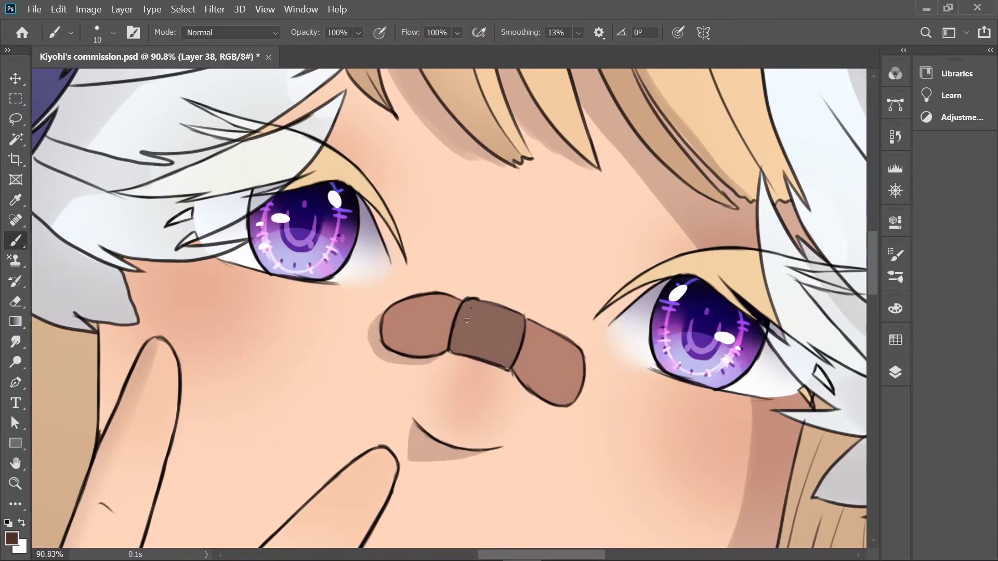
pyautogui.press('z')
pyautogui.press('b')
pyautogui.click(503, 315)
# - Dot both outer strips of the bandage with a lighter reddish brown
pyautogui.hotkey('ctrl', '0')
pyautogui.scroll(5, 468, 260)
pyautogui.keyDown('alt'); pyautogui.click(591, 156); pyautogui.keyUp('alt')
pyautogui.click(555, 329)
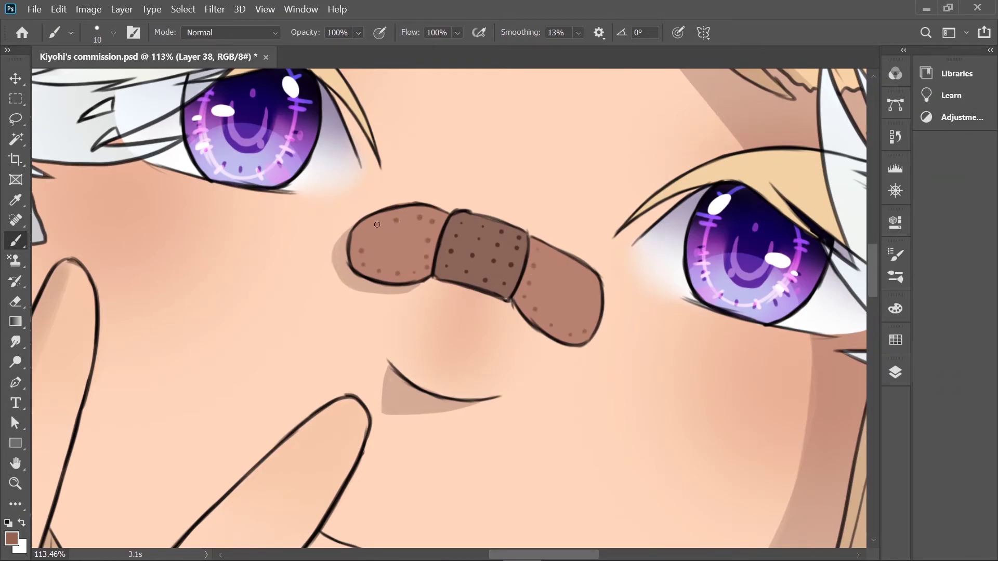
# - Clip the dots layer to the bandage layer and touch up the dots with a hard eraser at 100% opacity
pyautogui.scroll(-5, 569, 305)
pyautogui.click(895, 372)
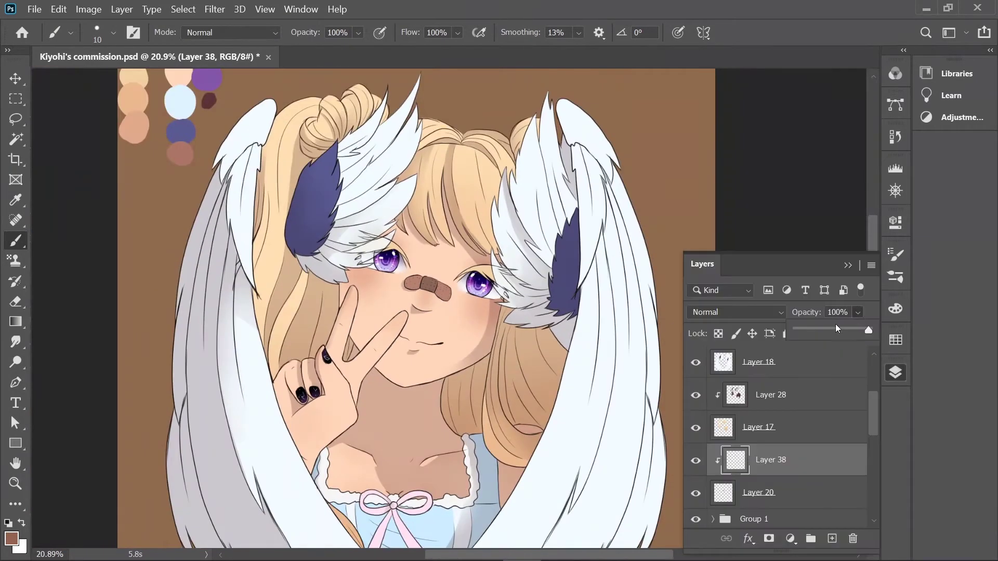
pyautogui.scroll(3, 845, 319)
pyautogui.press('e')
pyautogui.click(113, 33)
pyautogui.click(129, 279)
pyautogui.click(895, 372)
pyautogui.click(895, 372)
pyautogui.click(295, 32)
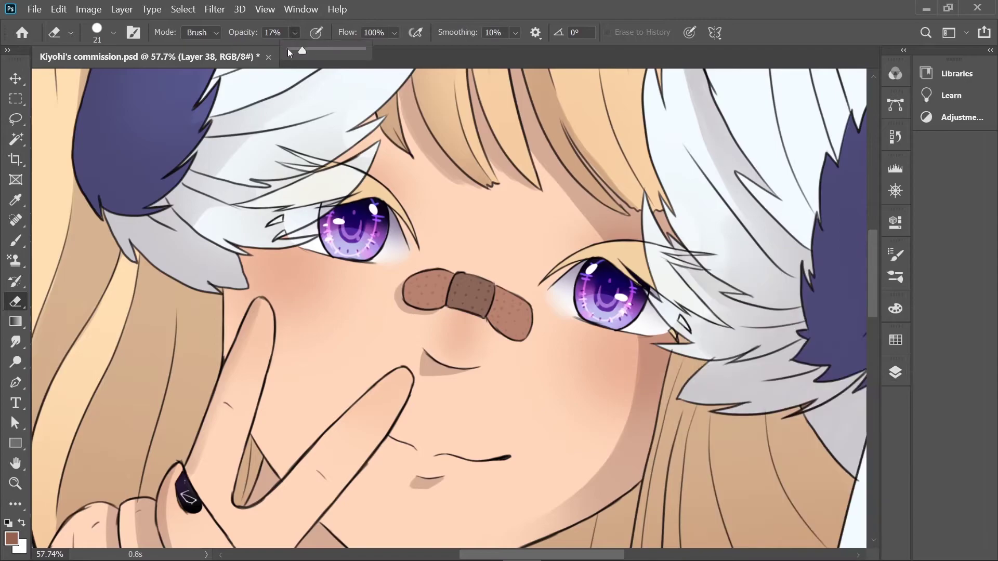
pyautogui.scroll(-5, 525, 229)
# - Merge the dots layer into the bandage layer and add a new layer for hair shading
pyautogui.click(895, 372)
pyautogui.click(738, 457)
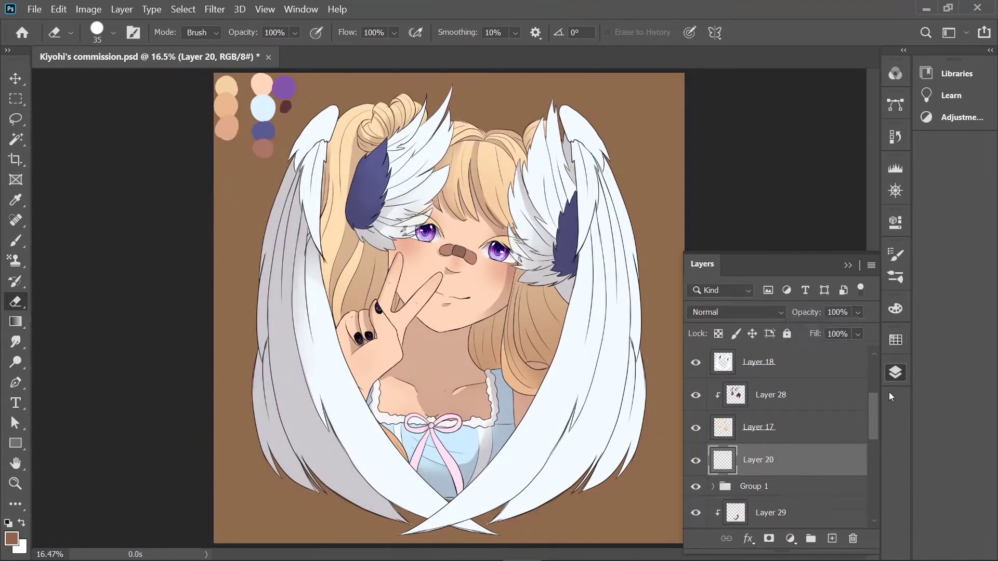
pyautogui.click(895, 372)
pyautogui.scroll(3, 473, 319)
pyautogui.scroll(-3, 473, 319)
pyautogui.scroll(3, 473, 319)
pyautogui.click(895, 372)
pyautogui.scroll(2, 780, 364)
pyautogui.click(738, 459)
pyautogui.click(895, 372)
# - Sample the peach-orange swatch and paint shading along the hair strands at the crown with a 21 px brush
pyautogui.press('i')
pyautogui.click(164, 135)
pyautogui.press('b')
pyautogui.scroll(5, 494, 156)
pyautogui.click(113, 32)
pyautogui.press('Escape')
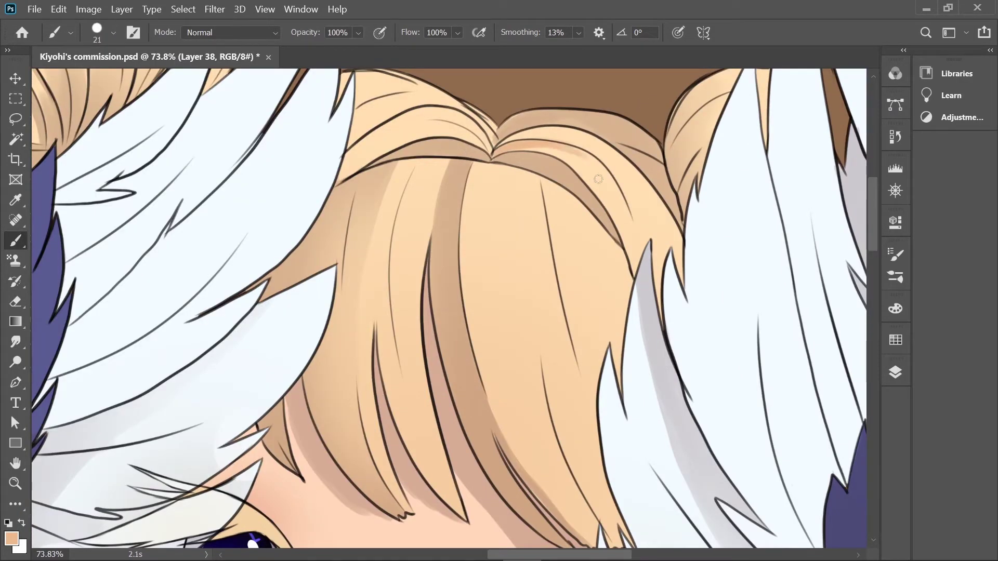
pyautogui.moveTo(615, 187); pyautogui.dragTo(639, 255)
pyautogui.press('e')
# - Paint peach-orange strand shading on the lower hair lock beside the face and neck
pyautogui.scroll(-10, 575, 93)
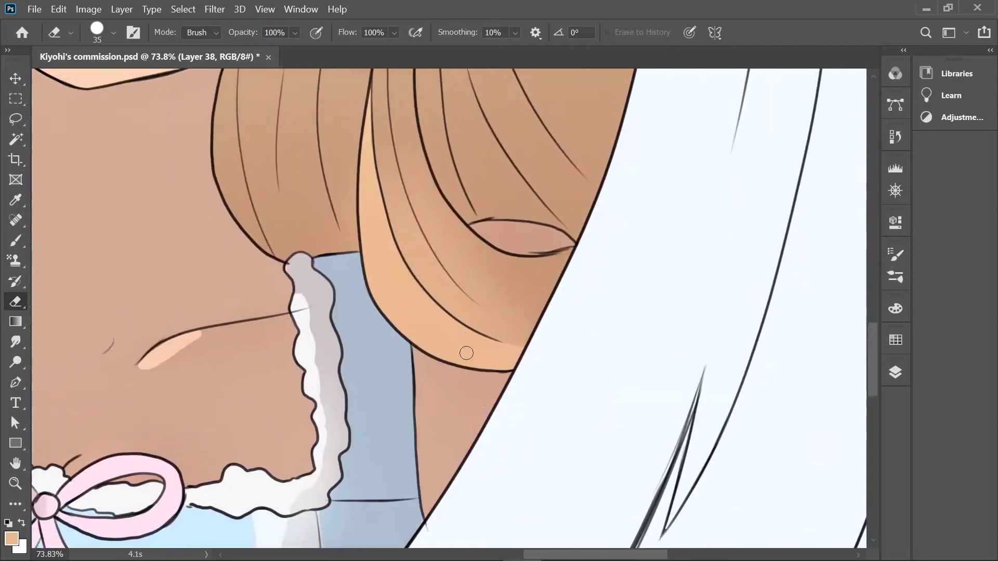
pyautogui.press('i')
pyautogui.press('b')
pyautogui.scroll(4, 473, 93)
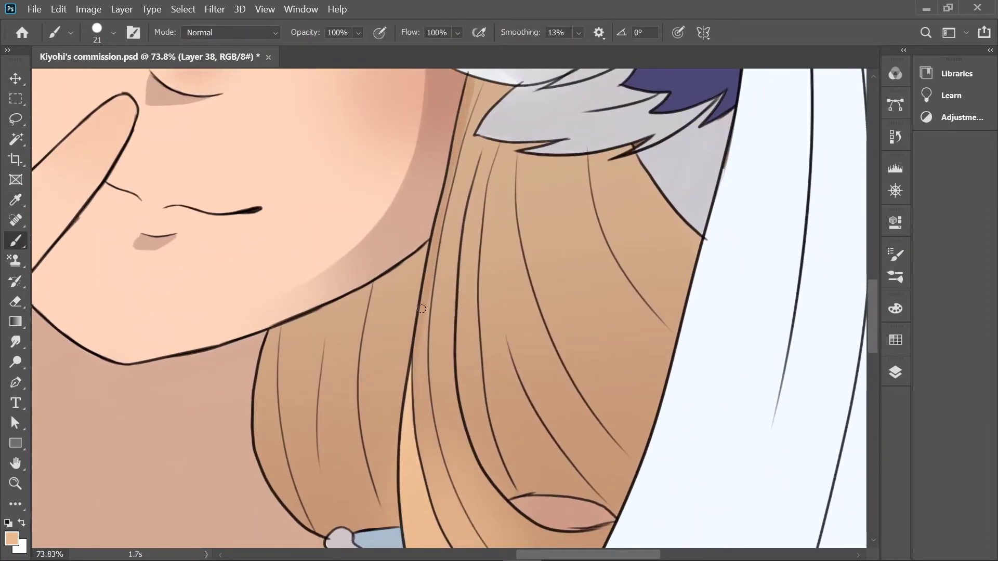
pyautogui.scroll(-4, 424, 307)
# - Continue the peach-orange strand shading across the crown and the folds of the hair bun
pyautogui.scroll(10, 448, 184)
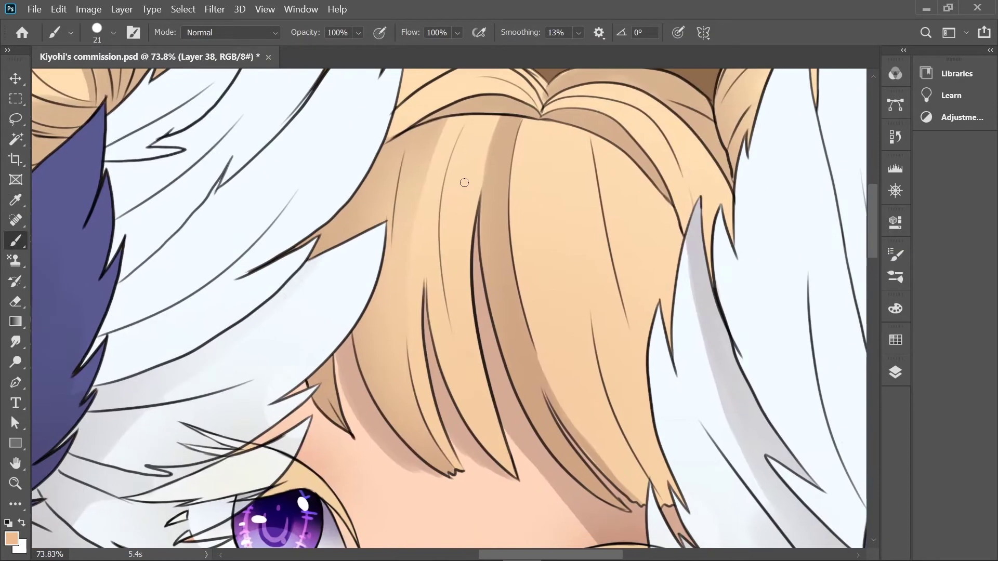
pyautogui.scroll(3, 448, 185)
pyautogui.hscroll(2, 429, 253)
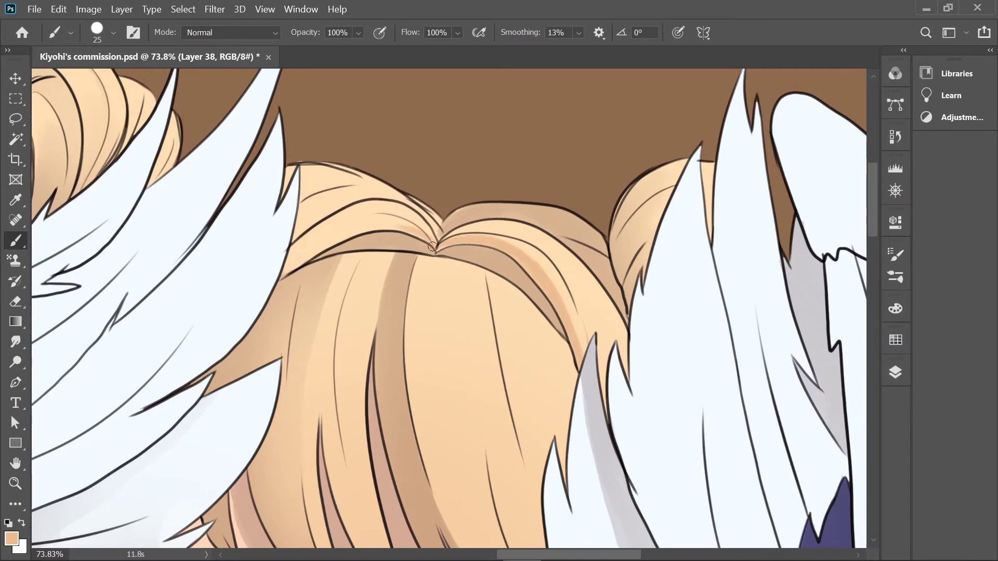
pyautogui.press('e')
pyautogui.press('b')
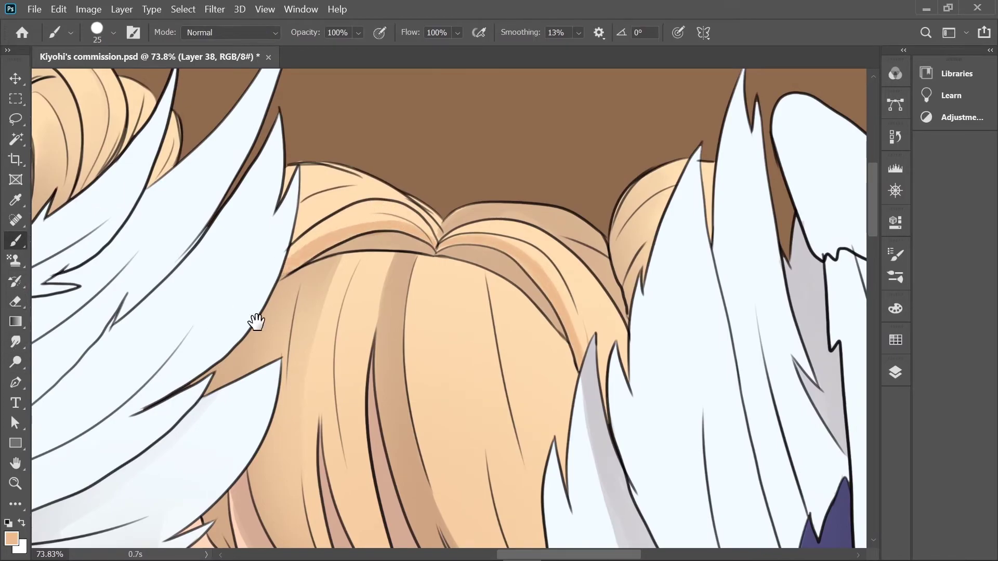
pyautogui.hscroll(-5, 395, 229)
pyautogui.scroll(1, 395, 229)
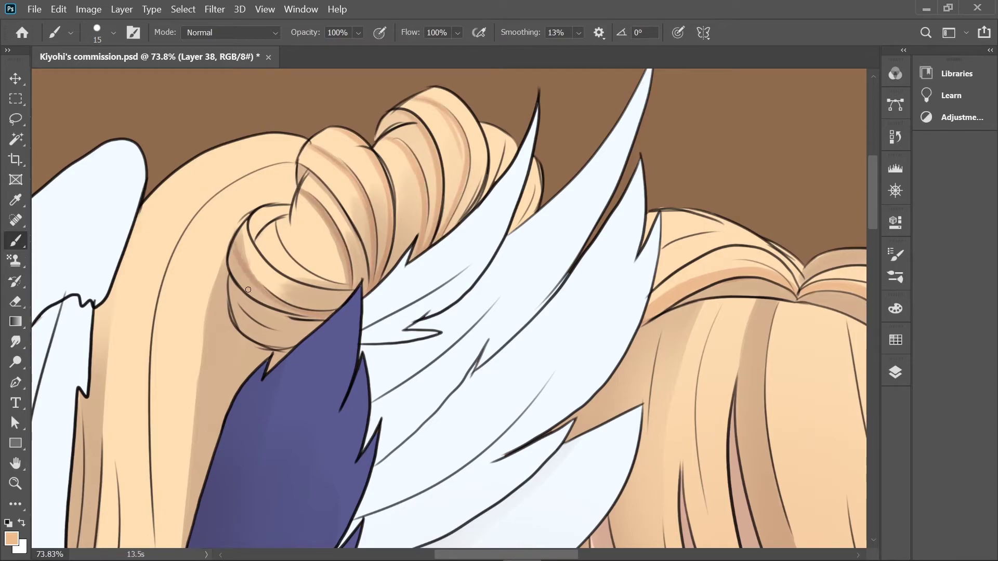
# - Add fine peach-orange strands to the bangs and soften the hair shading with a large soft eraser
pyautogui.scroll(-3, 287, 304)
pyautogui.scroll(-5, 541, 301)
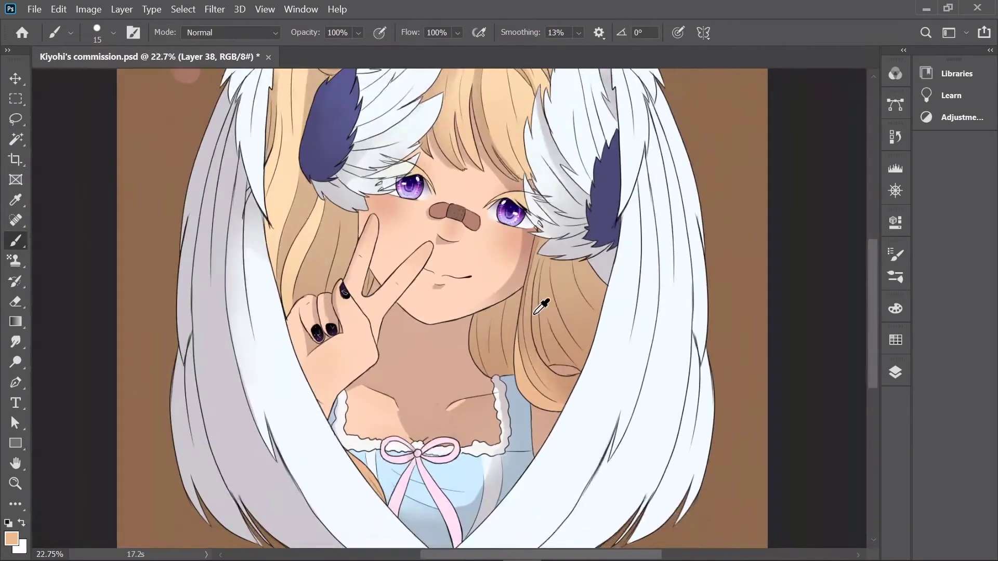
pyautogui.scroll(-2, 489, 275)
pyautogui.scroll(3, 459, 153)
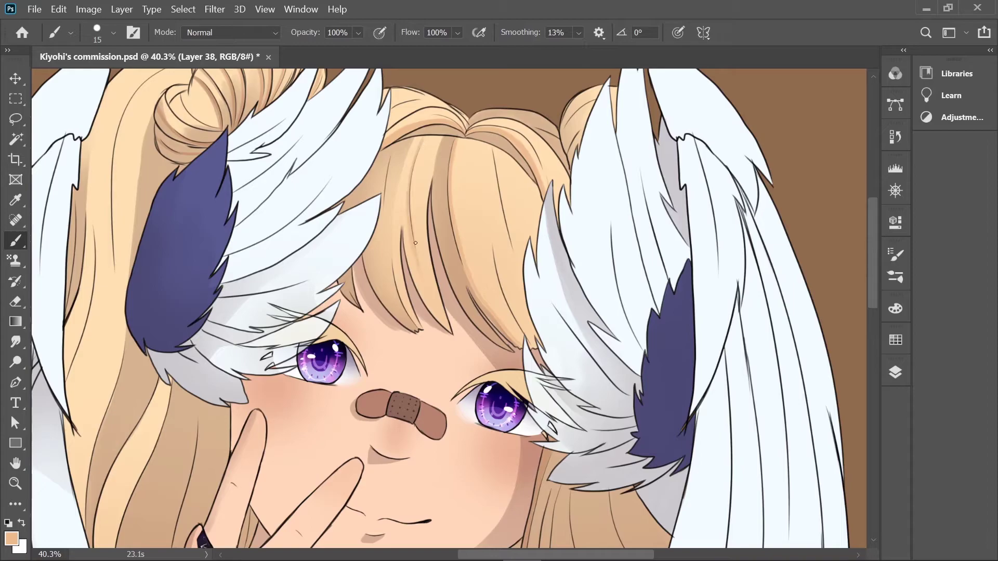
pyautogui.press('e')
pyautogui.scroll(-1, 499, 260)
pyautogui.scroll(1, 539, 195)
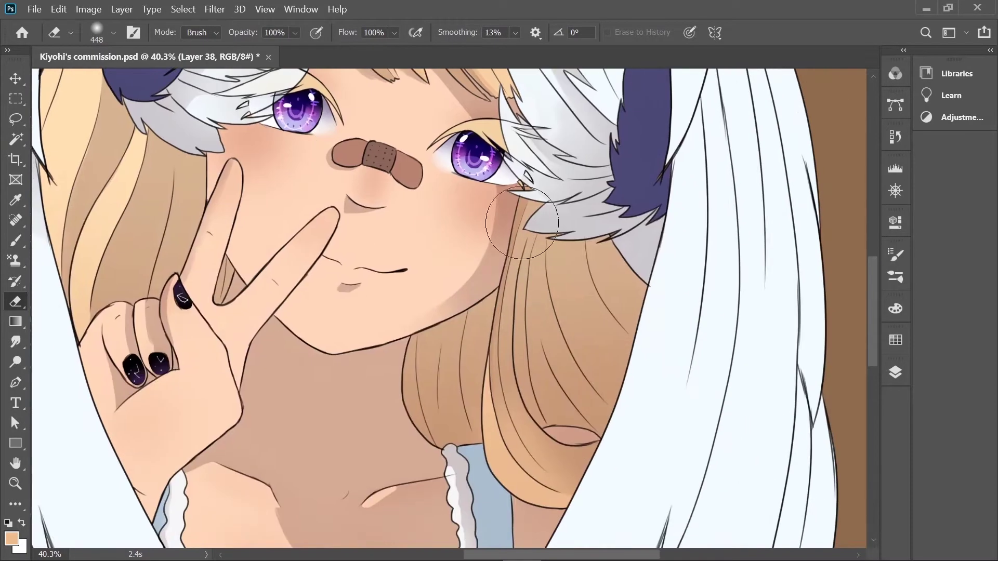
# - Add a new layer for a hair tint and move it higher in the layer stack
pyautogui.click(895, 372)
pyautogui.scroll(5, 122, 212)
pyautogui.scroll(-3, 122, 211)
pyautogui.click(895, 372)
pyautogui.moveTo(770, 457); pyautogui.dragTo(775, 413)
pyautogui.click(895, 373)
# - Choose a warm yellow and brush it over the hair with the Soft round brush
pyautogui.scroll(3, 463, 120)
pyautogui.click(11, 538)
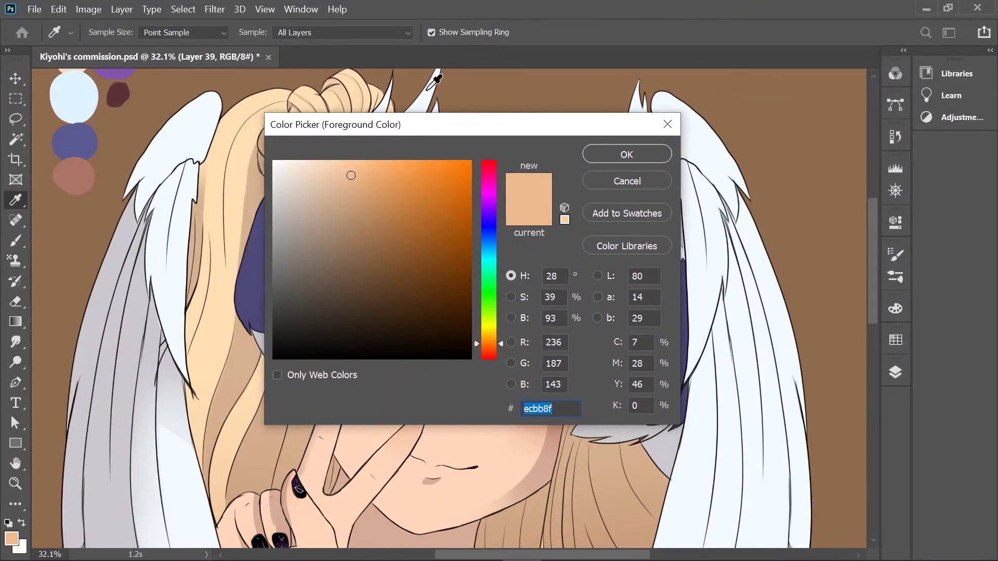
pyautogui.click(489, 335)
pyautogui.click(596, 165)
pyautogui.press('b')
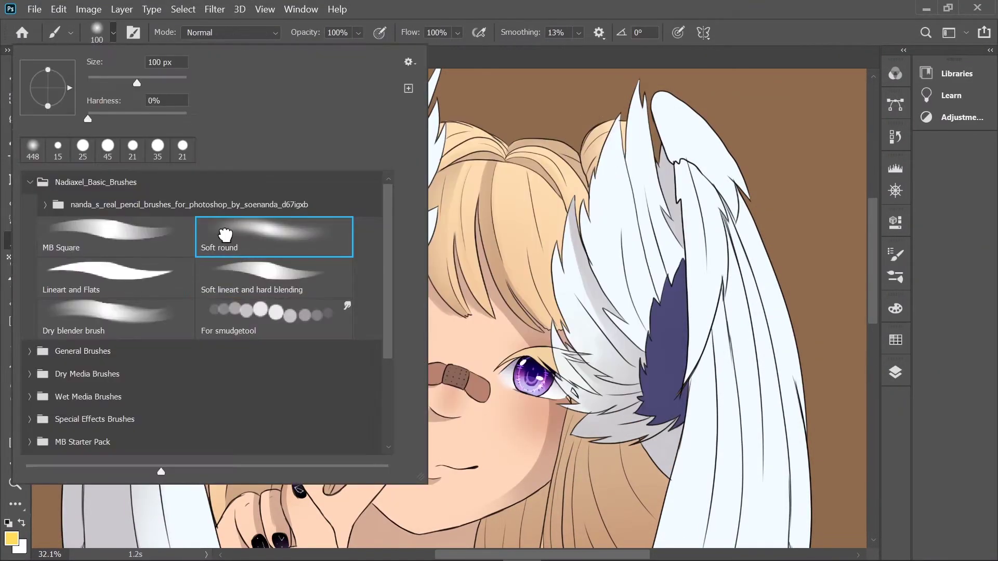
pyautogui.moveTo(317, 418)
pyautogui.mouseDown()
pyautogui.moveTo(348, 303)
pyautogui.moveTo(333, 490)
pyautogui.moveTo(346, 256)
pyautogui.mouseUp()
# - Change the blending mode of the yellow hair tint layer
pyautogui.click(895, 372)
pyautogui.click(722, 312)
pyautogui.click(699, 295)
pyautogui.click(895, 372)
pyautogui.click(895, 372)
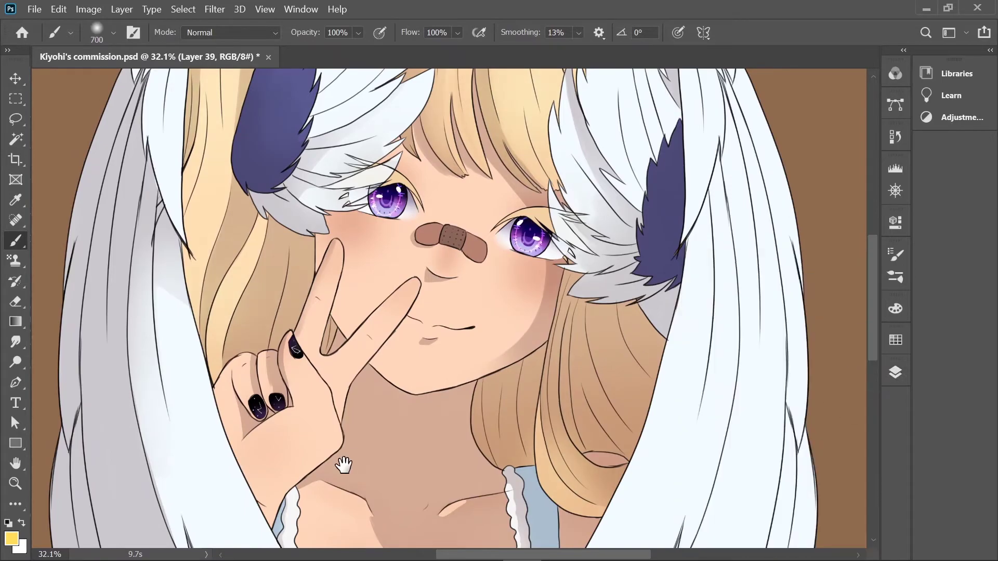
# - Add a new clipped layer directly above the skin layer for the lips
pyautogui.scroll(5, 418, 341)
pyautogui.click(895, 372)
pyautogui.scroll(-3, 769, 441)
pyautogui.click(100, 30)
pyautogui.press('Escape')
# - Try painting reddish-orange (#ba5337) lips and blending them with the Smudge tool at 4% strength
pyautogui.press('i')
pyautogui.moveTo(483, 340); pyautogui.dragTo(483, 350)
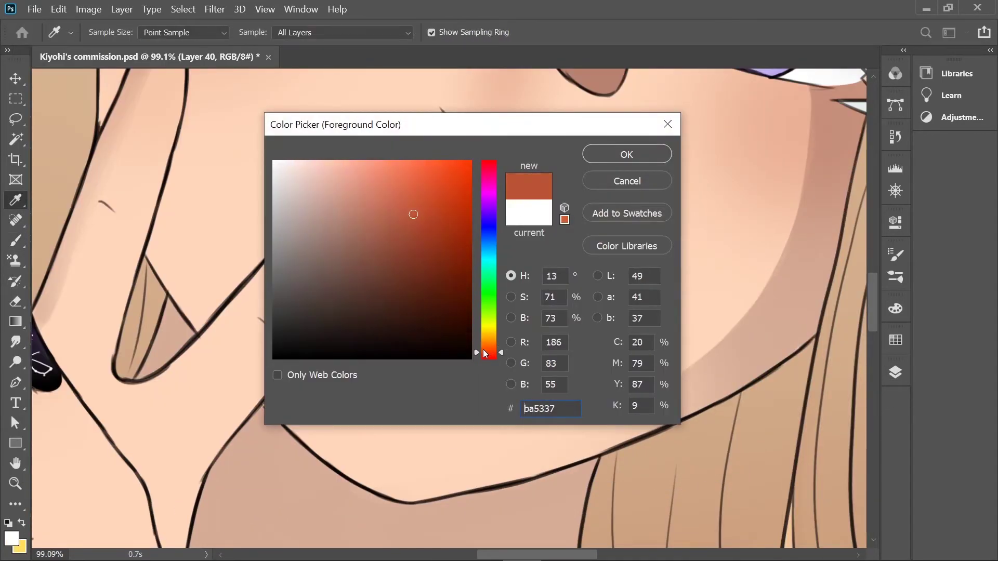
pyautogui.press('Return')
pyautogui.press('b')
pyautogui.press('r')
pyautogui.moveTo(420, 296); pyautogui.dragTo(451, 320)
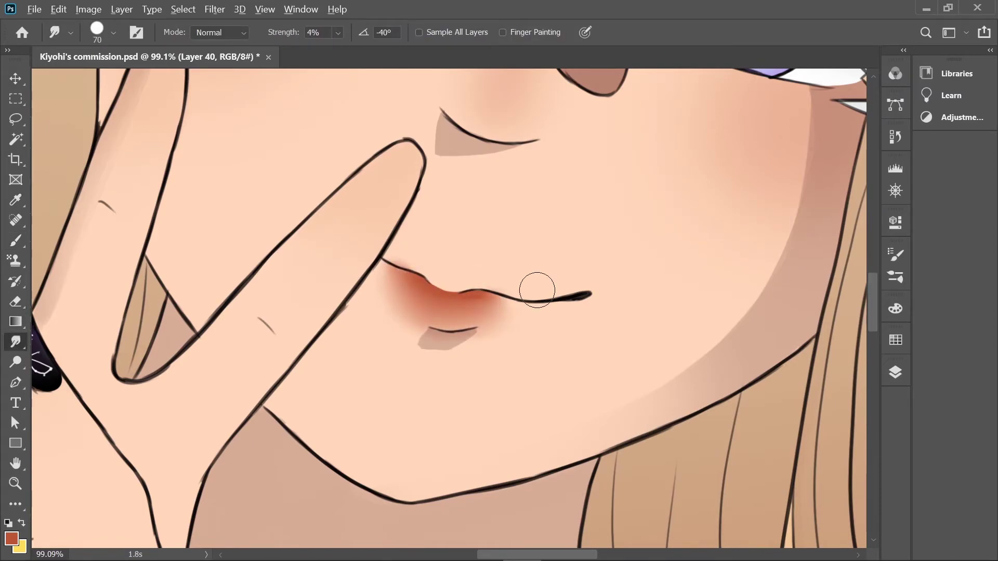
# - Try extending the reddish-orange colour onto the upper lip and smudging its edges
pyautogui.hotkey('ctrl', '1')
pyautogui.press('b')
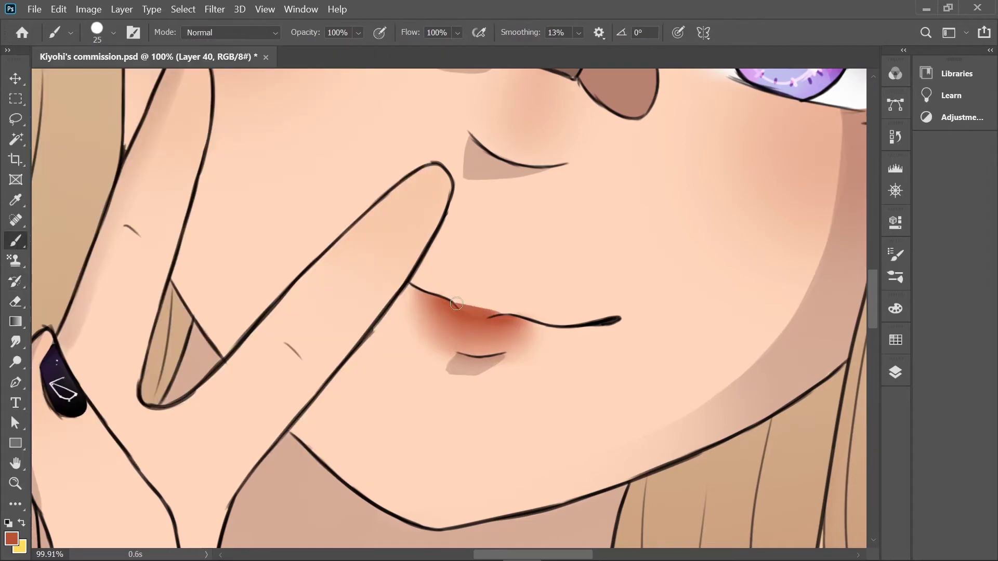
pyautogui.moveTo(494, 314); pyautogui.dragTo(439, 294)
pyautogui.press('r')
pyautogui.scroll(-5, 507, 309)
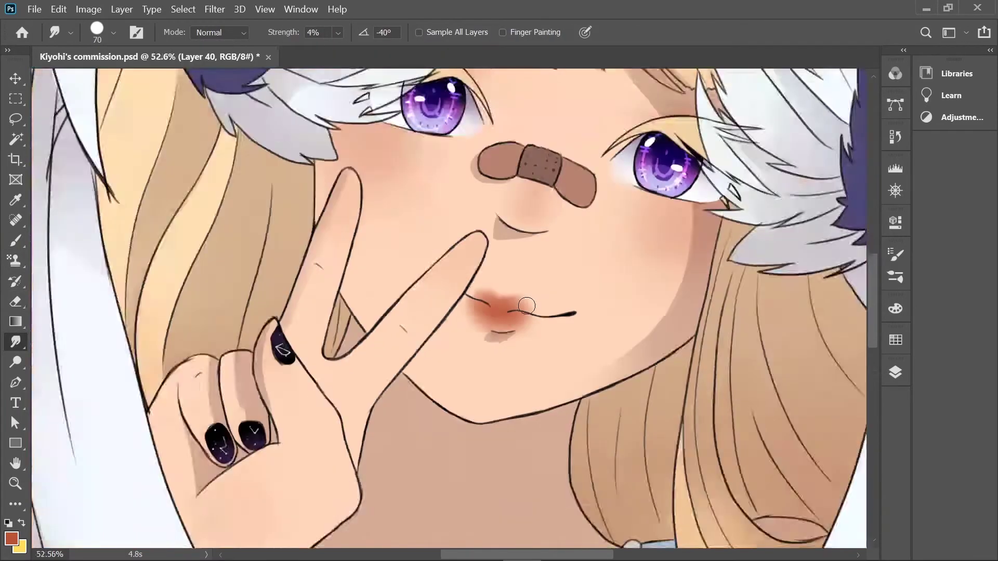
# - Try outlining and smudging the lips in reddish orange, and undo those strokes
pyautogui.scroll(4, 539, 232)
pyautogui.press('e')
pyautogui.moveTo(499, 322); pyautogui.dragTo(414, 239)
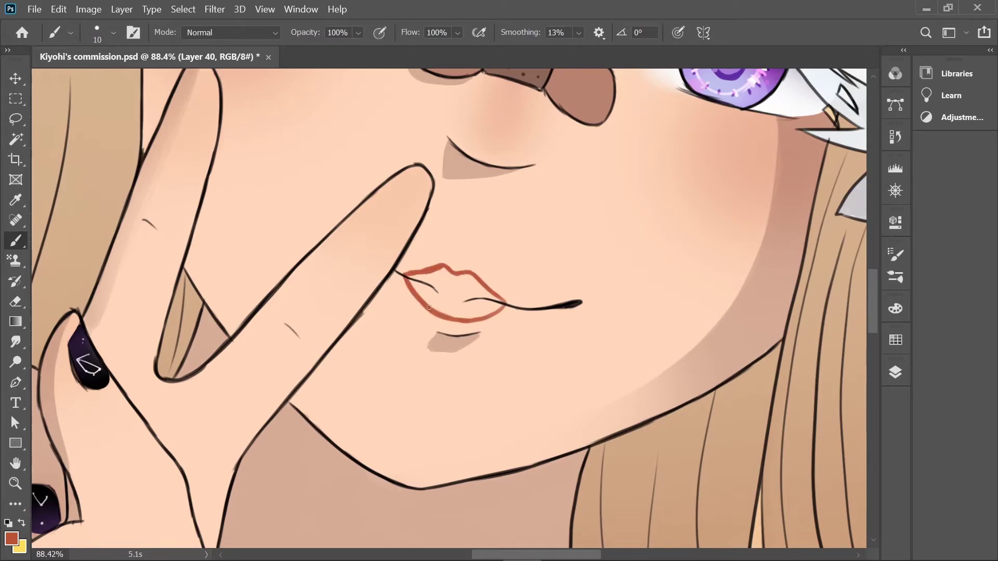
pyautogui.press('r')
pyautogui.moveTo(410, 280)
pyautogui.mouseDown()
pyautogui.moveTo(490, 313)
pyautogui.moveTo(418, 258)
pyautogui.moveTo(499, 296)
pyautogui.mouseUp()
pyautogui.hotkey('ctrl', 'z')
pyautogui.hotkey('ctrl', 'z')
pyautogui.hotkey('ctrl', 'z')
# - Repaint the lips in light pink with a square 30 px brush at 33% opacity
pyautogui.hotkey('ctrl', '0')
pyautogui.scroll(2, 467, 260)
pyautogui.click(895, 372)
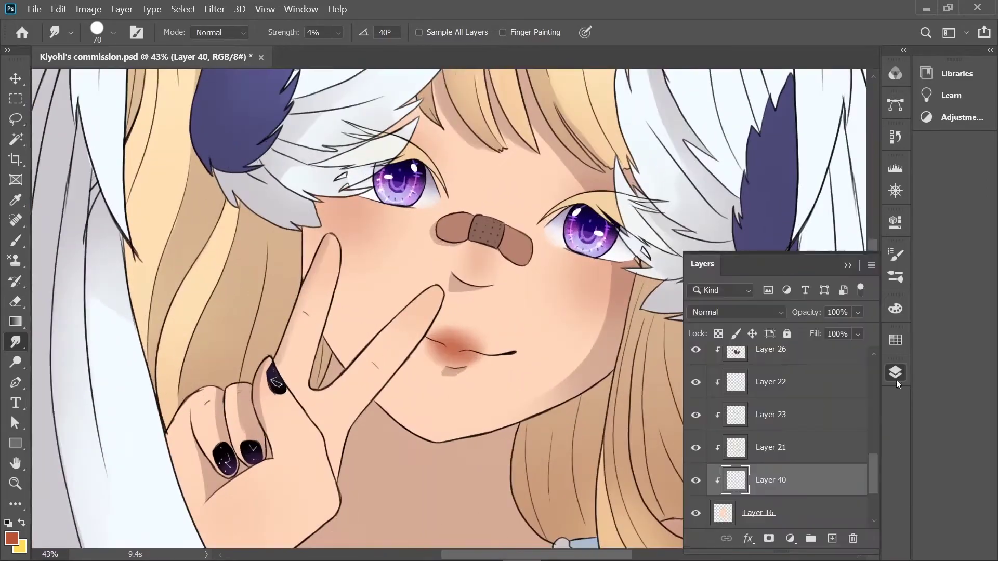
pyautogui.scroll(4, 431, 333)
pyautogui.click(11, 538)
pyautogui.click(346, 174)
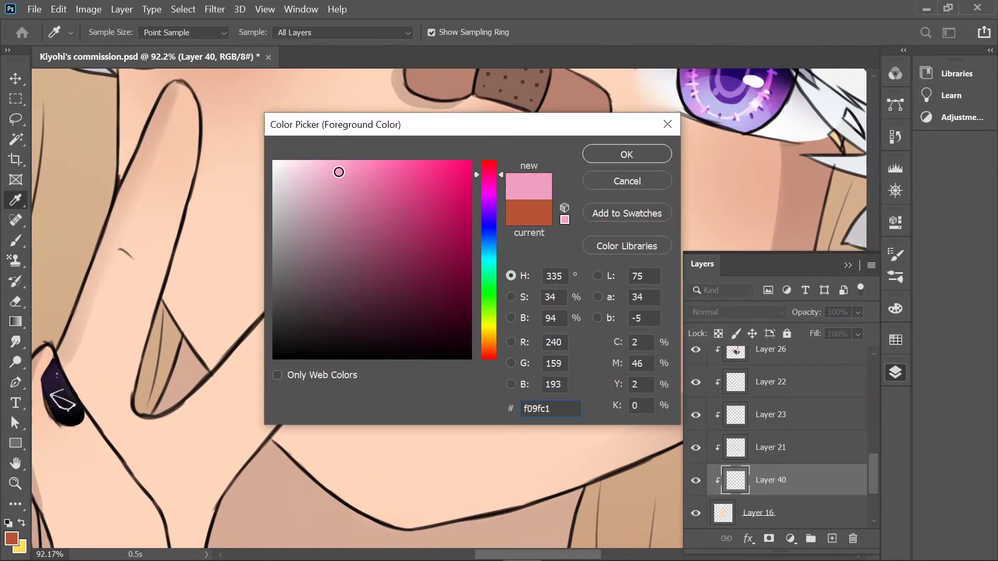
pyautogui.click(597, 151)
pyautogui.press('b')
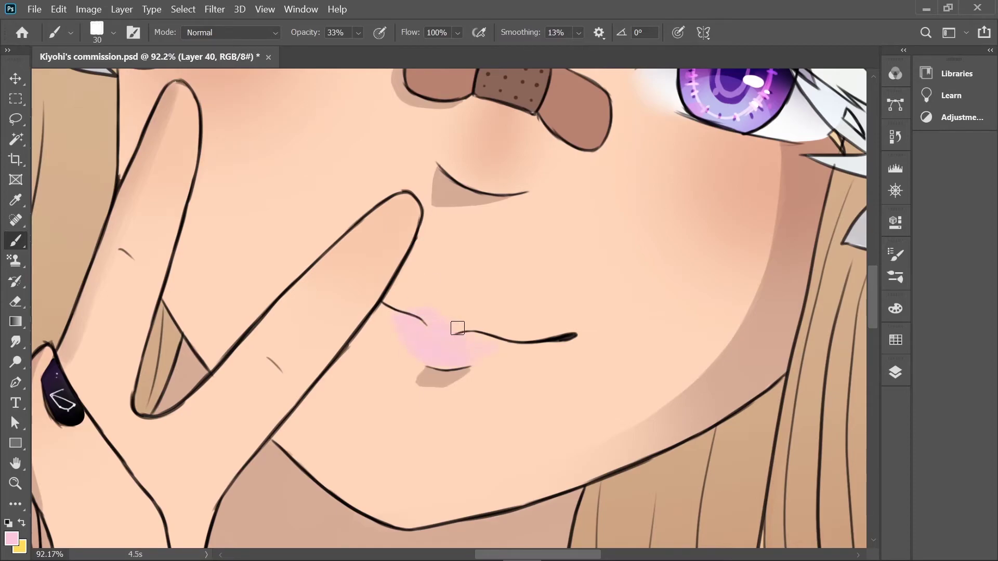
# - Fill the lips with a slightly deeper pink at 100% brush opacity and soften the edges with the Smudge tool
pyautogui.click(12, 539)
pyautogui.click(594, 154)
pyautogui.click(895, 372)
pyautogui.click(895, 372)
pyautogui.press('0')
pyautogui.click(894, 372)
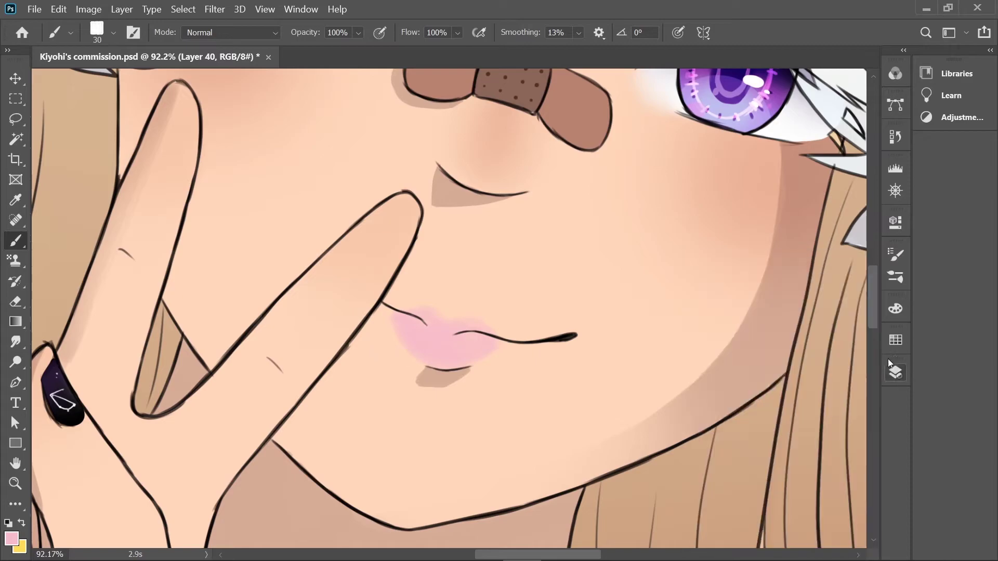
pyautogui.click(895, 372)
pyautogui.press('r')
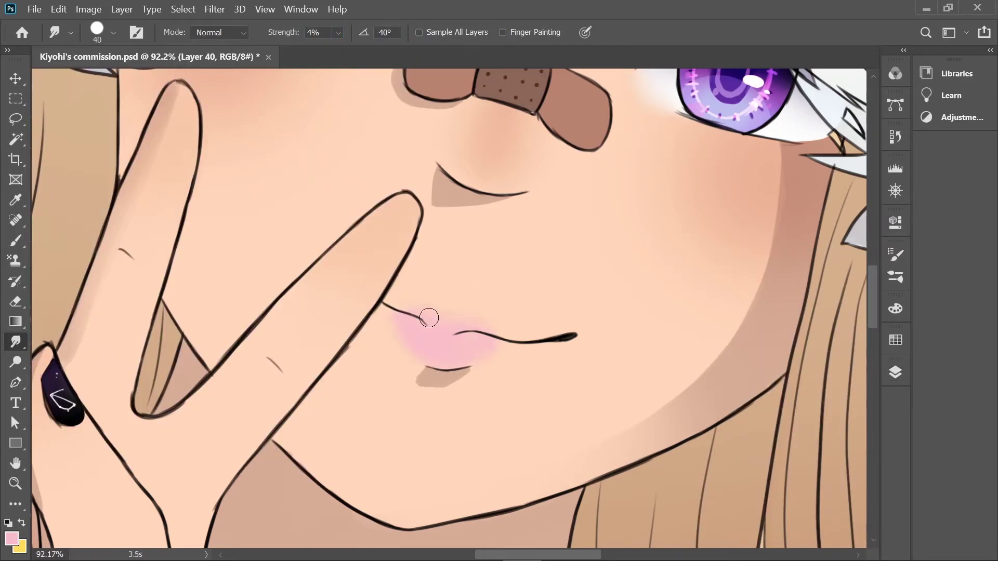
# - Add a new layer above the pink lips and blend a reddish pink into the centre of the mouth
pyautogui.click(896, 368)
pyautogui.click(895, 372)
pyautogui.click(11, 539)
pyautogui.moveTo(485, 174); pyautogui.dragTo(481, 156)
pyautogui.press('Return')
pyautogui.click(16, 239)
pyautogui.press('r')
pyautogui.moveTo(454, 333)
pyautogui.mouseDown()
pyautogui.moveTo(427, 337)
pyautogui.moveTo(425, 326)
pyautogui.moveTo(430, 336)
pyautogui.moveTo(409, 334)
pyautogui.mouseUp()
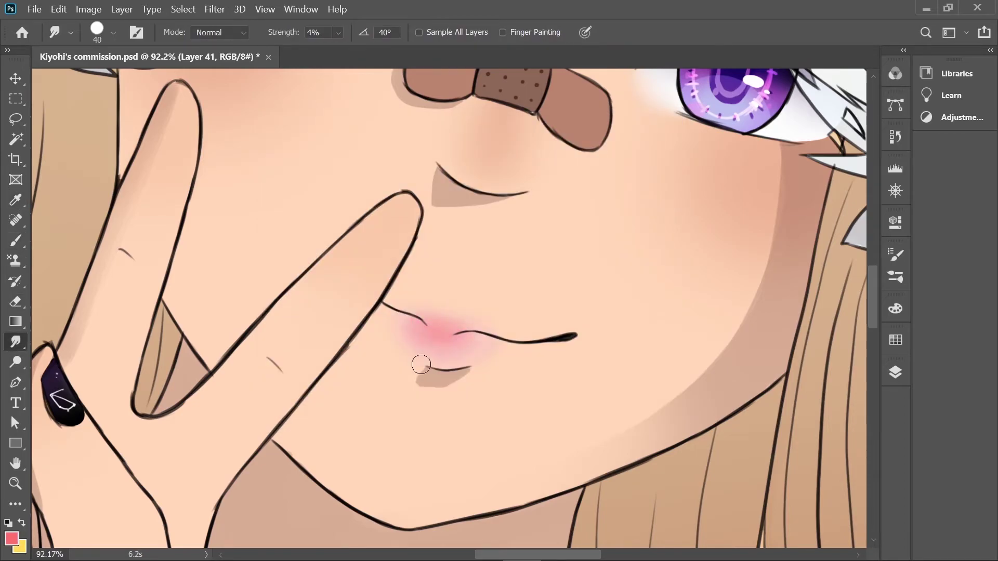
# - Set the blending mode of the reddish-pink lip layer to Multiply
pyautogui.scroll(3, 421, 364)
pyautogui.click(12, 538)
pyautogui.click(649, 149)
pyautogui.click(895, 372)
pyautogui.click(733, 312)
pyautogui.click(700, 224)
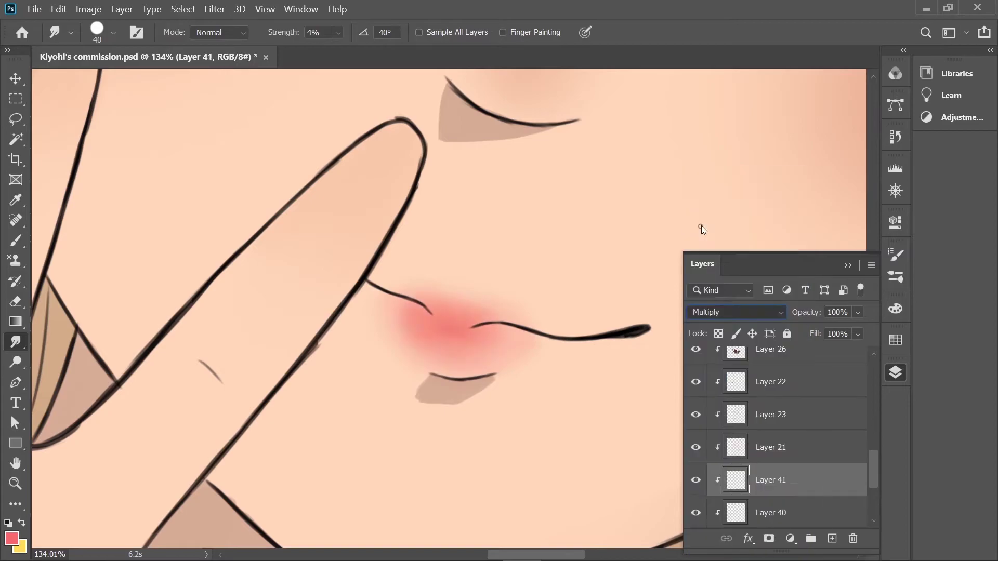
# - Lower the reddish-pink lip layer's opacity to 60% and paint a soft red glow over the lips on a new layer
pyautogui.click(754, 478)
pyautogui.click(895, 373)
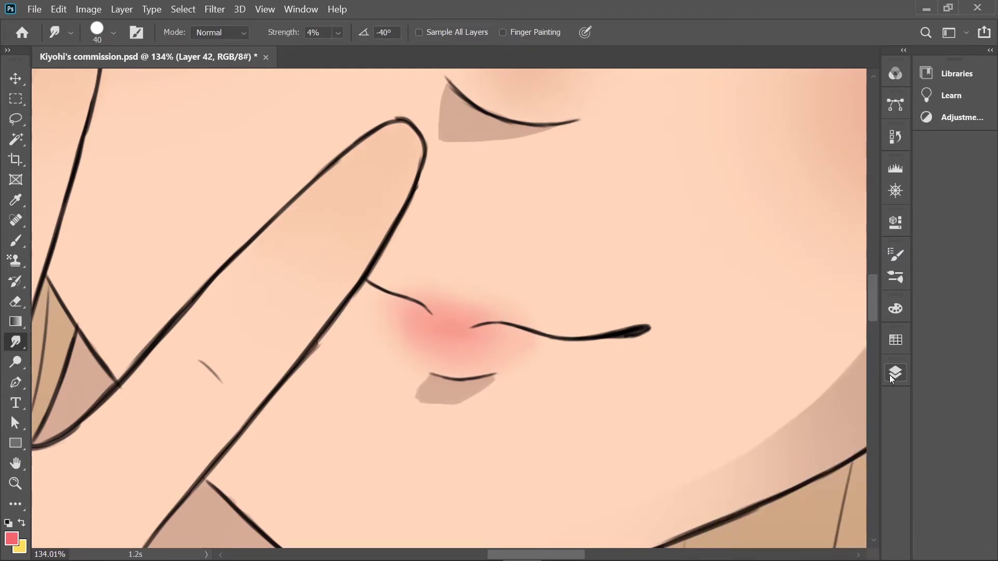
pyautogui.click(11, 539)
pyautogui.click(624, 154)
pyautogui.press('b')
pyautogui.click(114, 32)
pyautogui.click(272, 241)
pyautogui.scroll(-3, 485, 219)
pyautogui.scroll(4, 485, 219)
# - On a new layer, paint a dark red shadow under the mouth line with the square 10 px brush and clean its edges with the Eraser
pyautogui.click(894, 372)
pyautogui.click(852, 554)
pyautogui.click(895, 372)
pyautogui.click(113, 33)
pyautogui.doubleClick(55, 150)
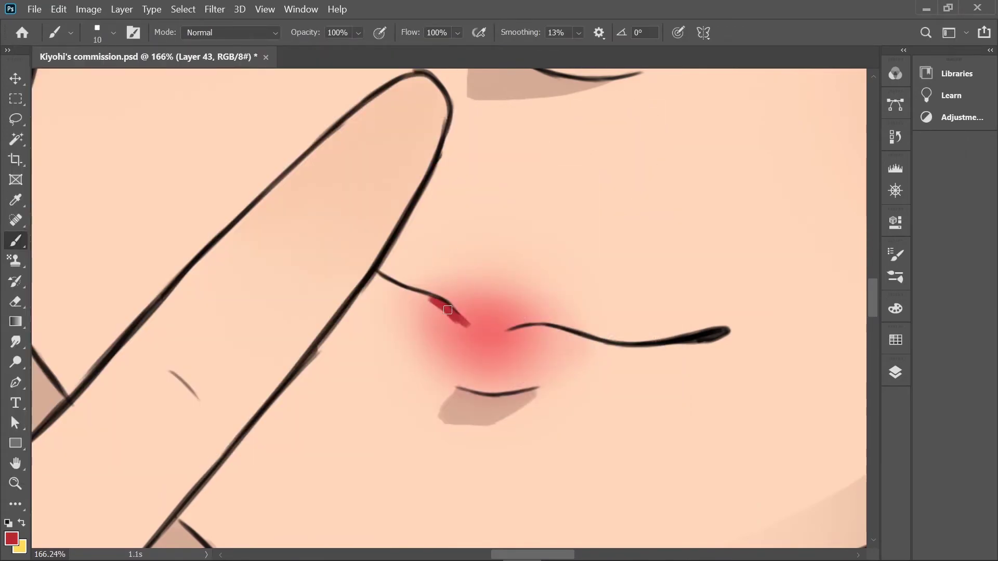
pyautogui.press('e')
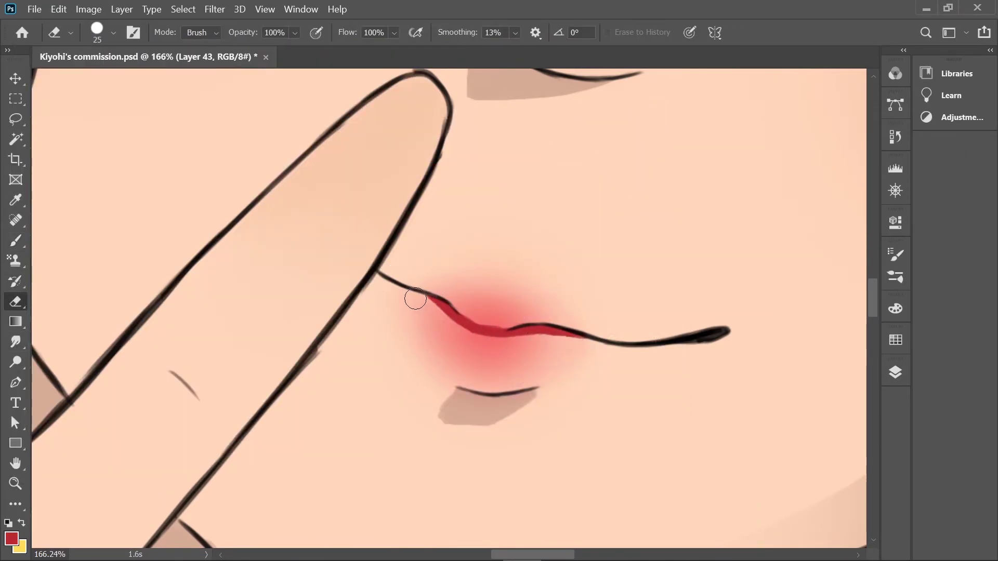
# - Set the dark red shadow layer to Multiply at 25% opacity and thicken the shadow in the centre of the mouth
pyautogui.click(894, 372)
pyautogui.click(837, 312)
pyautogui.write('15')
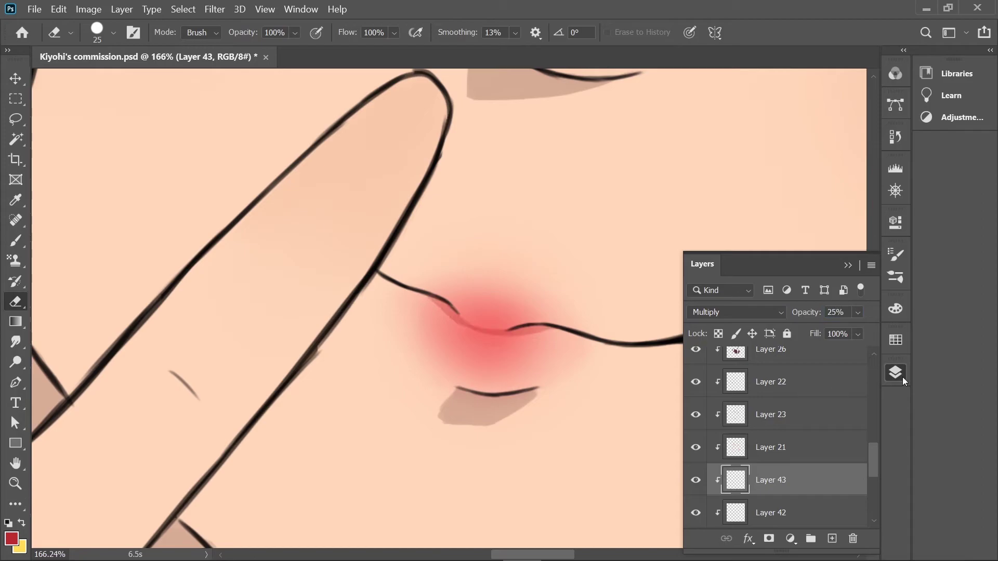
pyautogui.press('Return')
pyautogui.press('b')
pyautogui.hotkey('ctrl', 'z')
pyautogui.scroll(-3, 440, 304)
pyautogui.scroll(3, 421, 263)
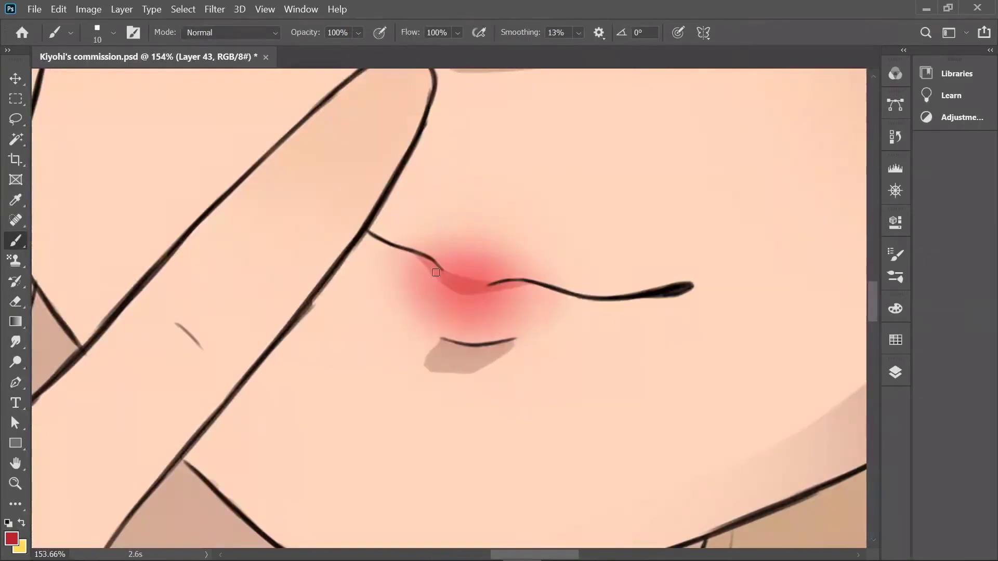
# - Remove the dark red shadow and try bridging the gap in the mouth line with a 6 px black brush on the line art layer
pyautogui.press('e')
pyautogui.click(895, 372)
pyautogui.scroll(3, 755, 422)
pyautogui.click(722, 394)
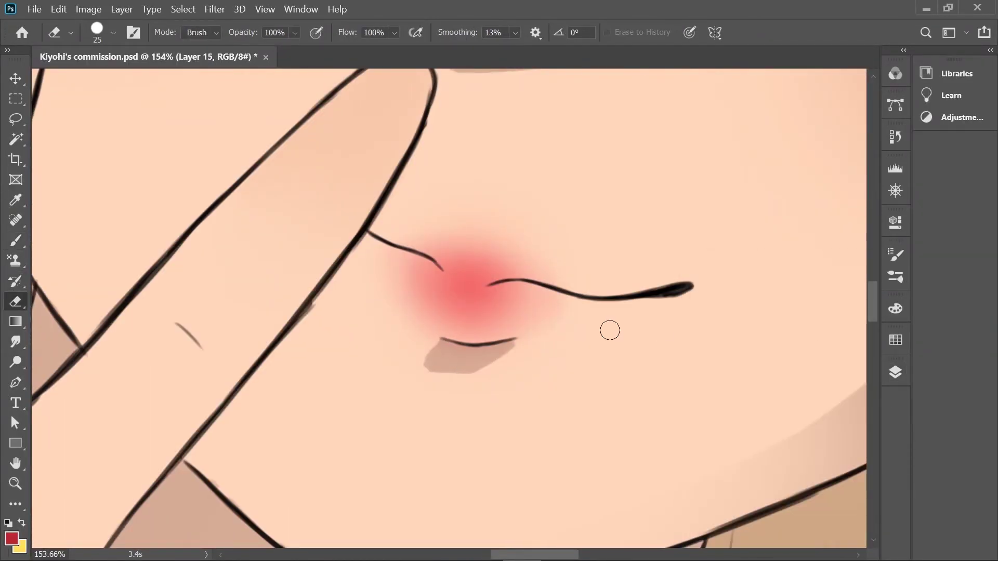
pyautogui.click(15, 239)
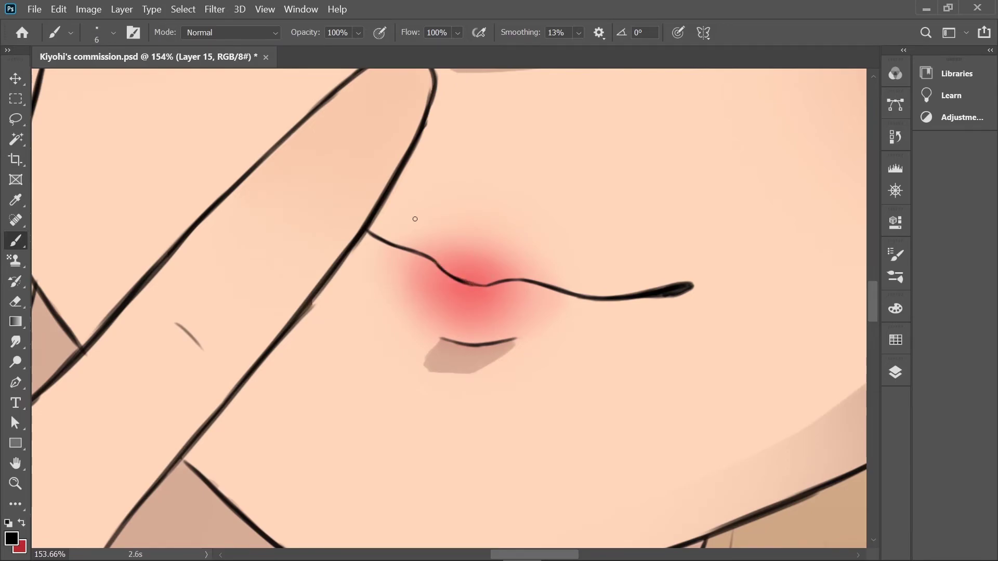
pyautogui.scroll(-2, 524, 264)
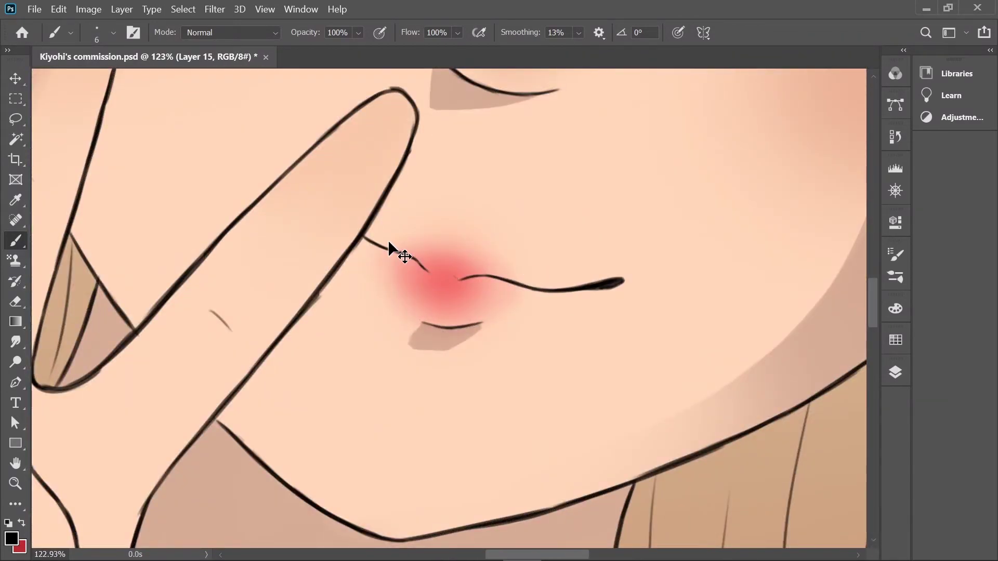
# - Erase the mouth line and the lower lip line from the line art
pyautogui.scroll(-8, 388, 239)
pyautogui.scroll(6, 734, 354)
pyautogui.moveTo(419, 338); pyautogui.dragTo(424, 361)
pyautogui.moveTo(421, 350); pyautogui.dragTo(434, 346)
pyautogui.moveTo(431, 339)
pyautogui.mouseDown()
pyautogui.moveTo(435, 354)
pyautogui.moveTo(502, 325)
pyautogui.mouseUp()
pyautogui.press('e')
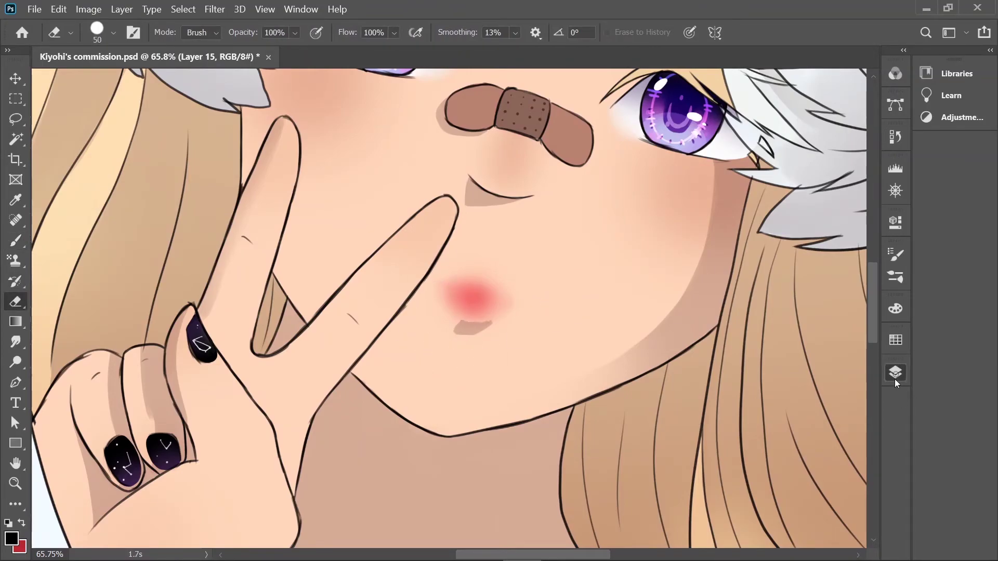
# - Delete the old pink and red lip colour layers
pyautogui.click(895, 372)
pyautogui.click(824, 502)
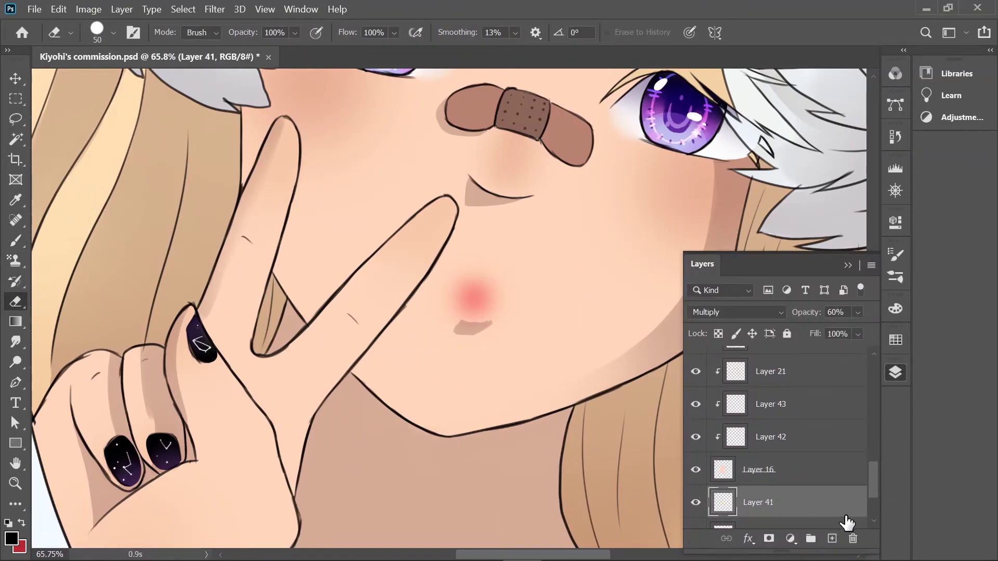
pyautogui.click(769, 436)
pyautogui.press('Delete')
# - Add a new layer and draw a two-part mouth line with a 6 px black brush on the brown background beside the wing
pyautogui.scroll(5, 769, 437)
pyautogui.click(770, 423)
pyautogui.hotkey('ctrl', '0')
pyautogui.scroll(-5, 762, 455)
pyautogui.scroll(3, 762, 455)
pyautogui.click(832, 538)
pyautogui.press('b')
pyautogui.scroll(3, 657, 116)
pyautogui.scroll(2, 657, 116)
pyautogui.moveTo(435, 251); pyautogui.dragTo(445, 279)
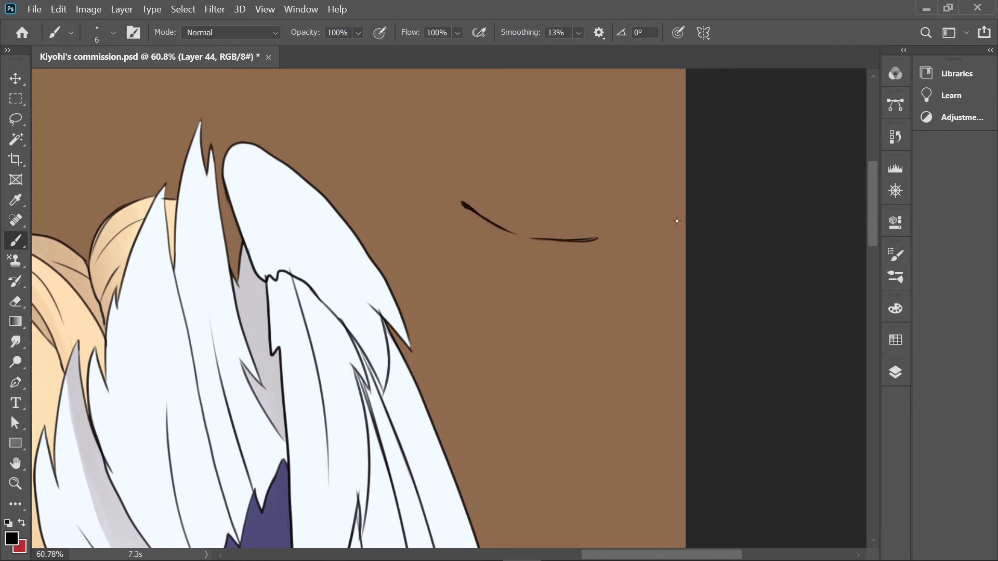
# - Transform the drawn mouth line and move it onto the face between the nose and chin
pyautogui.scroll(-5, 624, 233)
pyautogui.hotkey('ctrl', 't')
pyautogui.moveTo(545, 208); pyautogui.dragTo(312, 412)
pyautogui.scroll(5, 311, 412)
pyautogui.moveTo(415, 346)
pyautogui.mouseDown()
pyautogui.moveTo(357, 312)
pyautogui.moveTo(423, 312)
pyautogui.mouseUp()
pyautogui.press('Return')
pyautogui.scroll(2, 364, 265)
# - Trim the mouth line where it crosses the finger and add a curved lower lip line with a small mark above the mouth
pyautogui.click(23, 300)
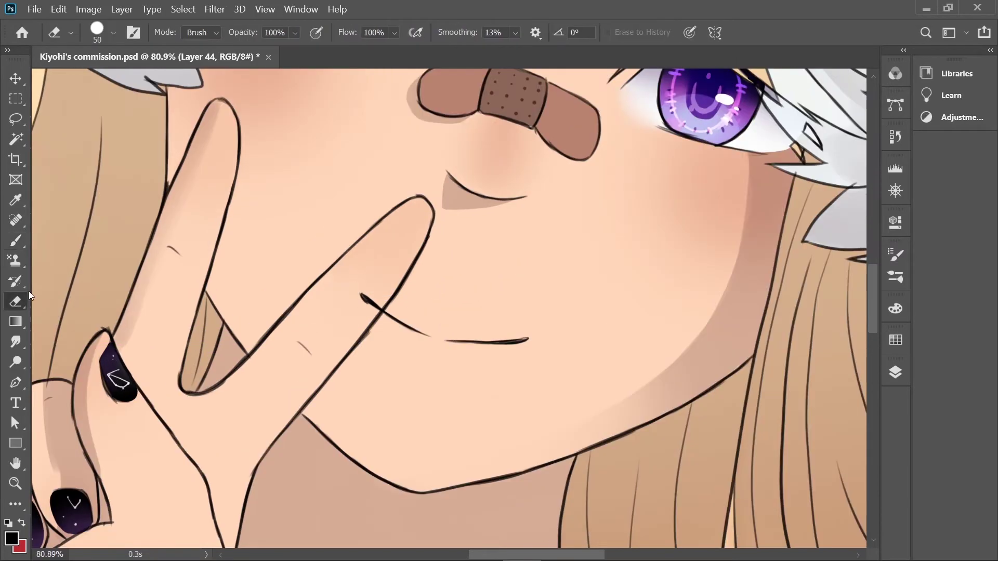
pyautogui.moveTo(363, 296); pyautogui.dragTo(375, 305)
pyautogui.press('b')
pyautogui.press('l')
pyautogui.moveTo(436, 267); pyautogui.dragTo(439, 269)
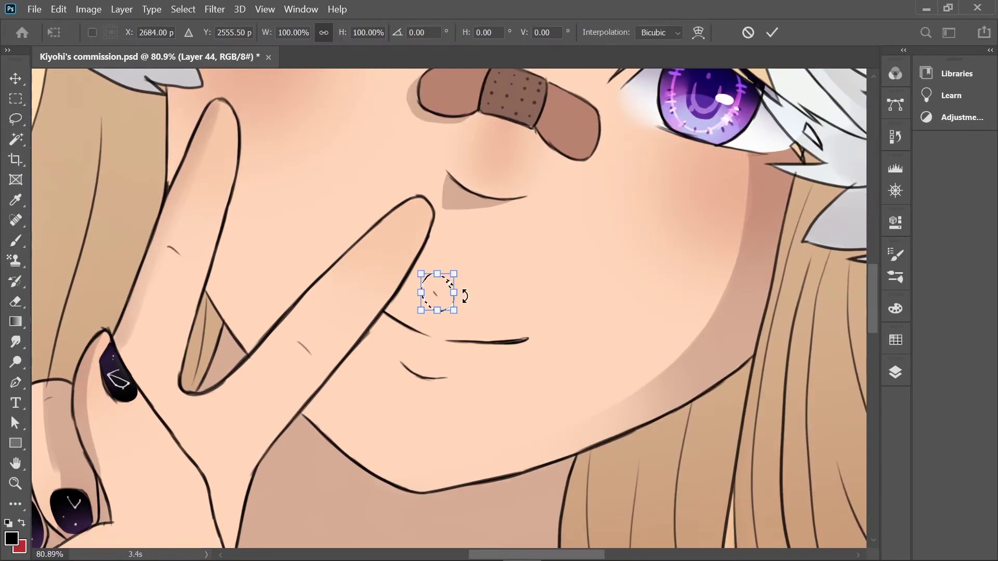
pyautogui.press('Delete')
pyautogui.hotkey('ctrl', 'd')
pyautogui.hotkey('ctrl', 't')
pyautogui.press('Escape')
# - Select all the mouth and lip lines and skew them slightly, by about -3.6°
pyautogui.hotkey('ctrl', '0')
pyautogui.scroll(3, 432, 280)
pyautogui.moveTo(332, 291)
pyautogui.mouseDown()
pyautogui.moveTo(431, 280)
pyautogui.moveTo(438, 341)
pyautogui.mouseUp()
pyautogui.hotkey('ctrl', 't')
pyautogui.moveTo(552, 350); pyautogui.dragTo(557, 396)
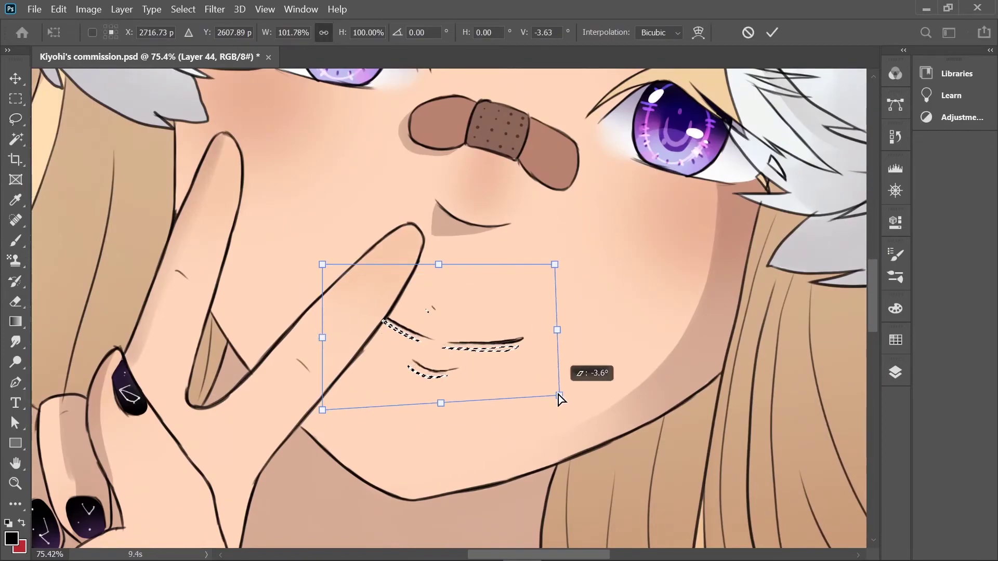
pyautogui.press('Return')
pyautogui.hotkey('ctrl', 'd')
# - Fill the lips with light pink #ffd1e4 using the square 20 px brush on a new layer above the skin
pyautogui.scroll(-1, 497, 324)
pyautogui.press('F7')
pyautogui.scroll(-3, 784, 414)
pyautogui.press('F7')
pyautogui.scroll(3, 498, 344)
pyautogui.press('i')
pyautogui.click(11, 539)
pyautogui.click(310, 162)
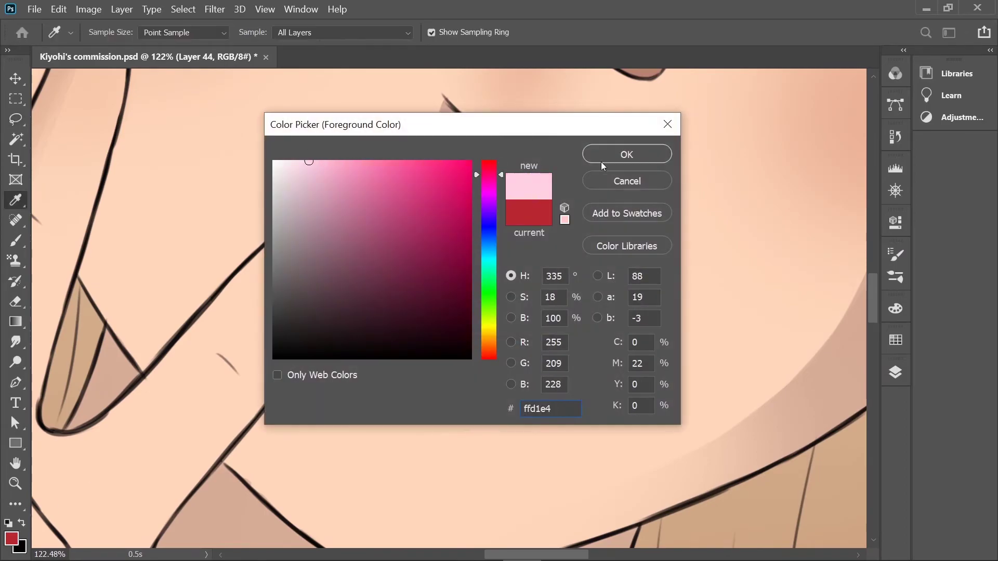
pyautogui.click(626, 153)
pyautogui.press('b')
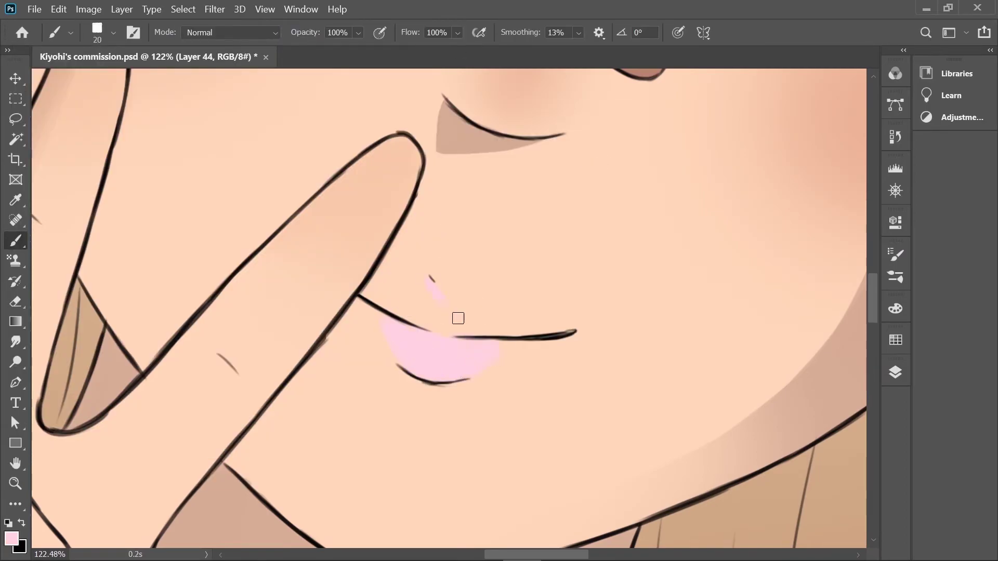
# - Soften the light pink lips with the Smudge tool and set their layer to Multiply
pyautogui.hotkey('ctrl', 't')
pyautogui.moveTo(463, 276); pyautogui.dragTo(439, 279)
pyautogui.press('Return')
pyautogui.press('r')
pyautogui.press('F7')
pyautogui.hotkey('shift', 'alt', 'm')
pyautogui.press('F7')
# - Add a new layer and paint a deeper pink along the middle of the mouth line with a 9 px brush
pyautogui.click(895, 372)
pyautogui.click(895, 373)
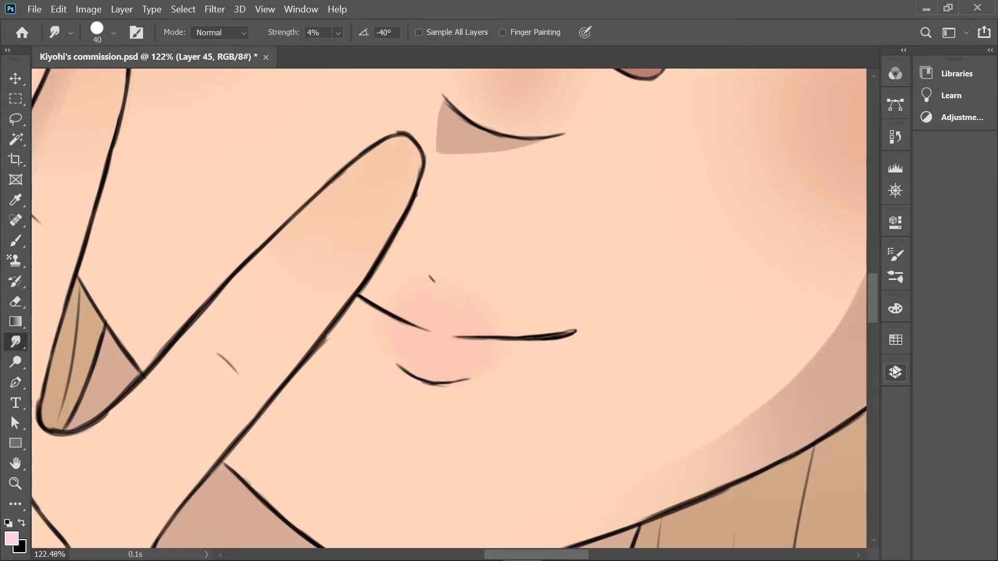
pyautogui.click(21, 535)
pyautogui.click(381, 171)
pyautogui.click(594, 153)
pyautogui.press('b')
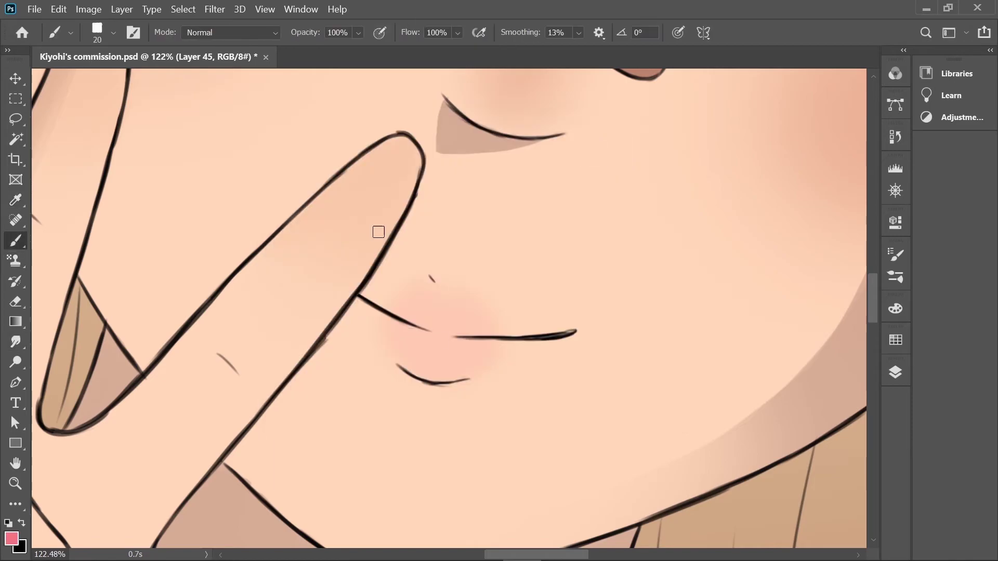
pyautogui.click(895, 372)
pyautogui.click(895, 373)
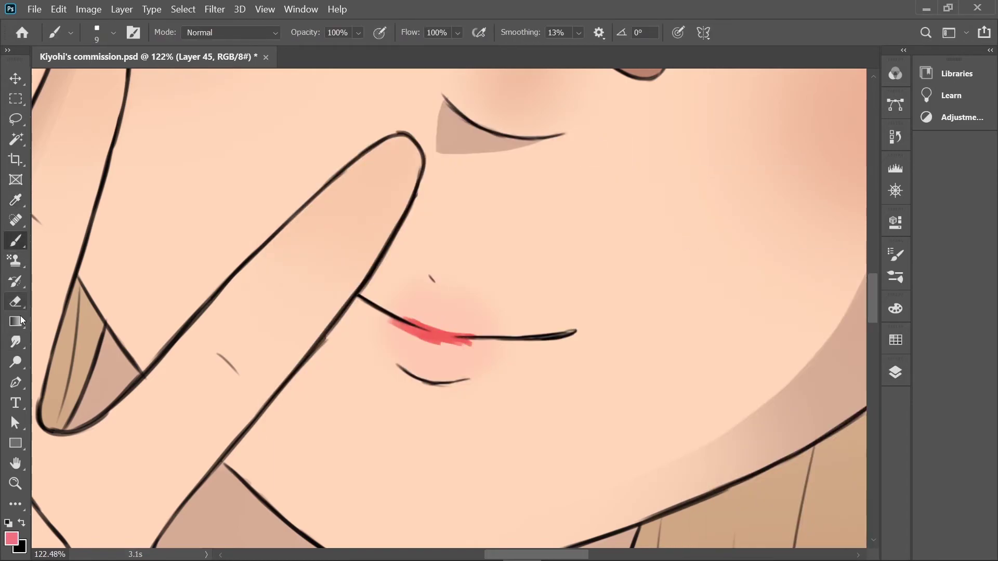
# - Blend the deeper pink into the lips with the Smudge tool at 60 px and 4% strength
pyautogui.rightClick(15, 341)
pyautogui.click(51, 368)
pyautogui.moveTo(457, 335); pyautogui.dragTo(382, 294)
pyautogui.scroll(-5, 432, 303)
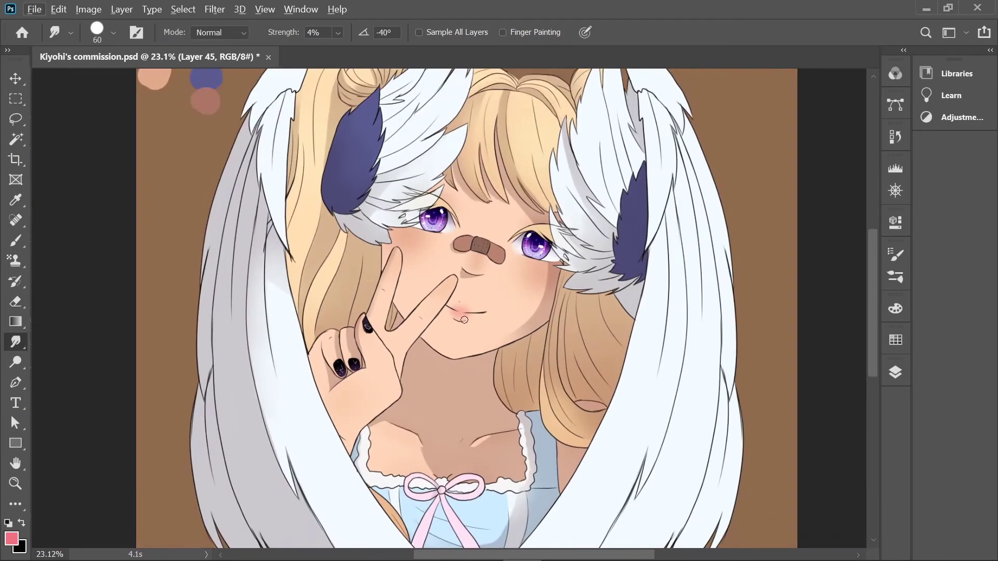
pyautogui.scroll(5, 447, 323)
# - Add another layer and dab a crimson glow into the centre of the lips with a soft round 175 px brush
pyautogui.hotkey('ctrl', 'shift', 'alt', 'n')
pyautogui.click(895, 372)
pyautogui.click(895, 372)
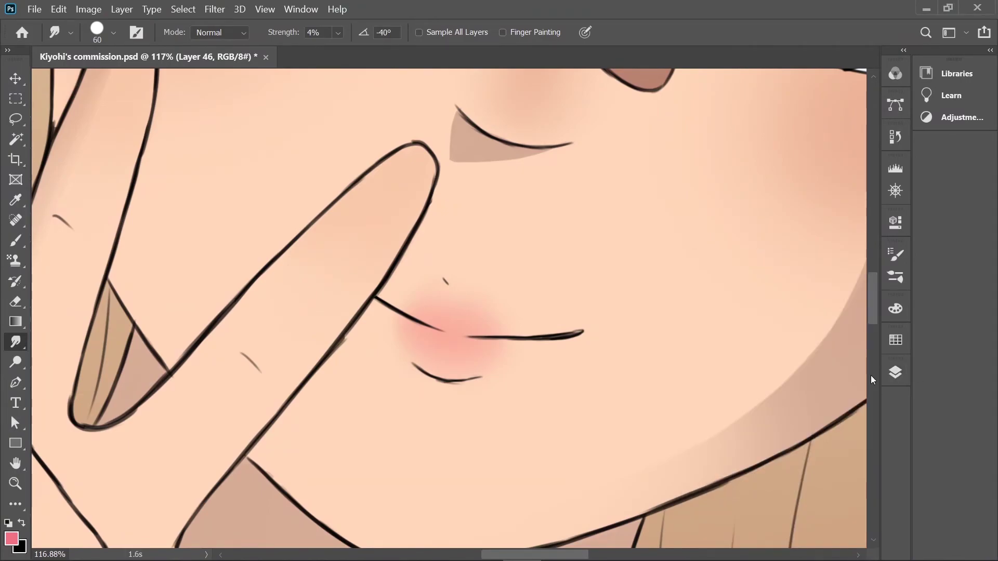
pyautogui.click(11, 539)
pyautogui.click(423, 183)
pyautogui.click(443, 179)
pyautogui.click(592, 154)
pyautogui.press('b')
pyautogui.click(97, 36)
pyautogui.doubleClick(57, 155)
pyautogui.click(448, 333)
pyautogui.hotkey('ctrl', 'z')
pyautogui.click(453, 338)
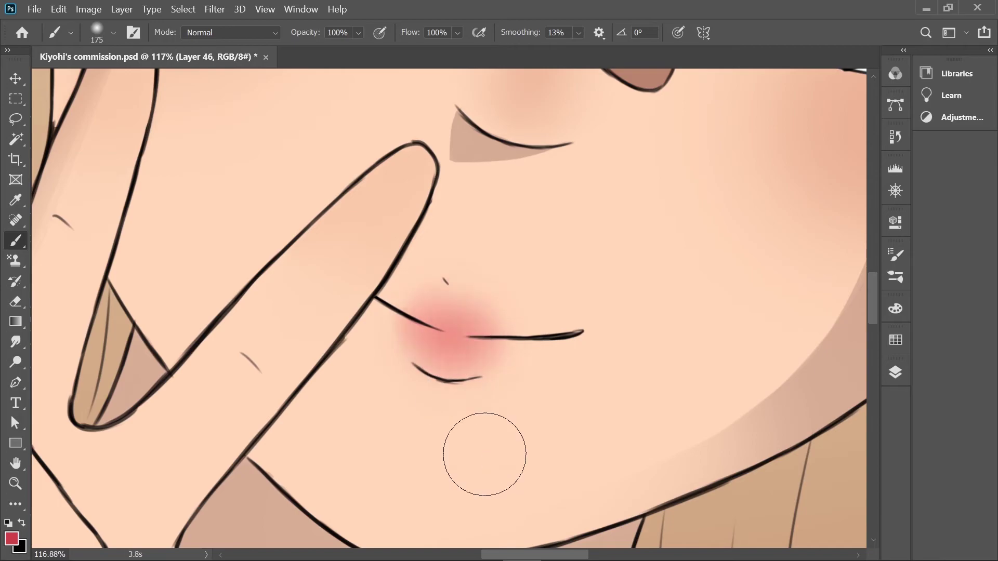
# - Change the blending of the crimson glow layer to give the lips a brighter red centre
pyautogui.click(894, 372)
pyautogui.click(895, 372)
pyautogui.scroll(-4, 569, 295)
pyautogui.scroll(5, 569, 295)
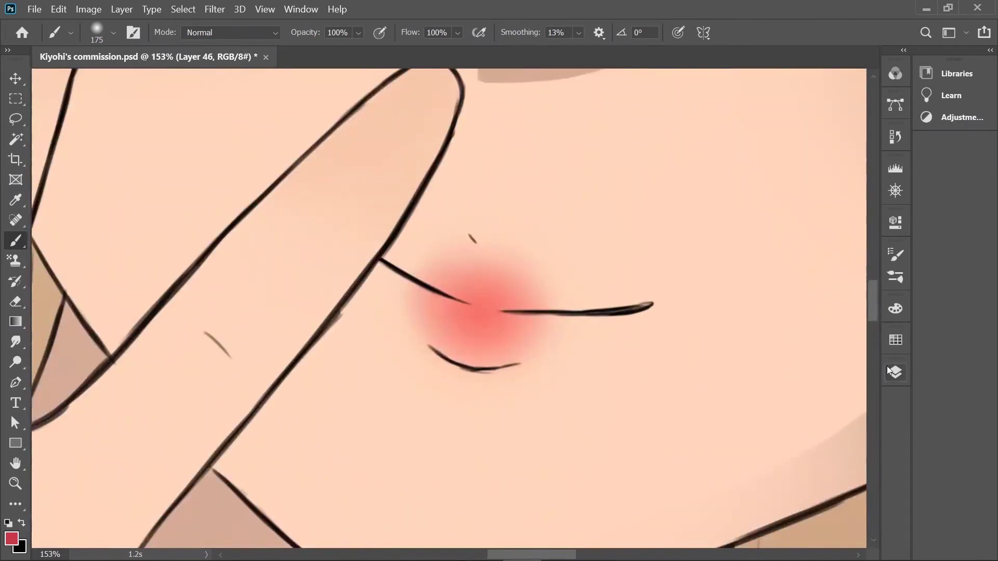
# - Hide the two red lip layers and reshape the light pink lip base with the brush and a 50 px Eraser
pyautogui.click(895, 372)
pyautogui.click(695, 381)
pyautogui.click(696, 414)
pyautogui.press('x')
pyautogui.click(771, 447)
pyautogui.press('[')
pyautogui.press('[')
pyautogui.press('[')
pyautogui.keyDown('alt'); pyautogui.click(484, 330); pyautogui.keyUp('alt')
pyautogui.press('e')
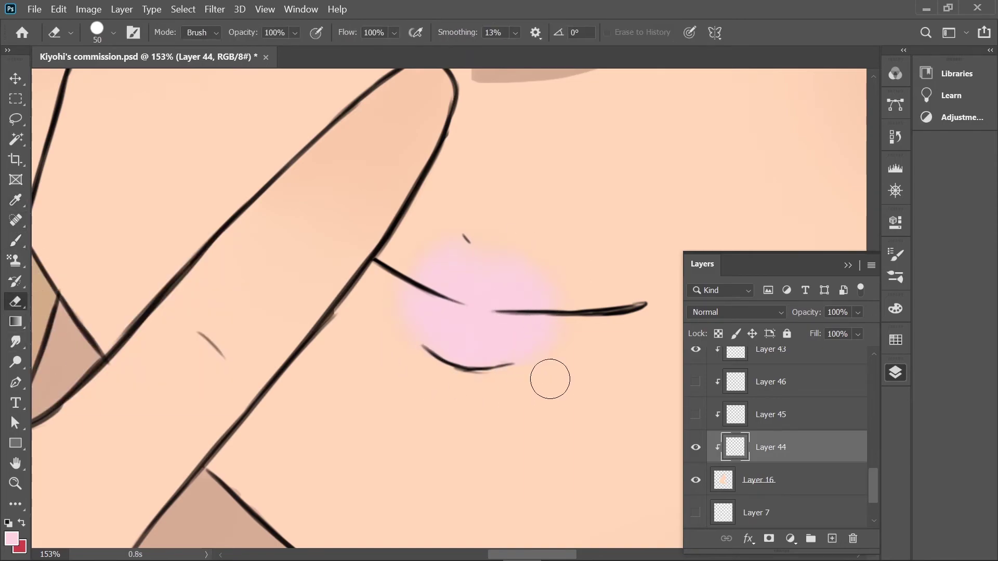
# - Show the red lip layers again, set the light pink base to Multiply and lower its opacity
pyautogui.hotkey('alt', 'shift', 'm')
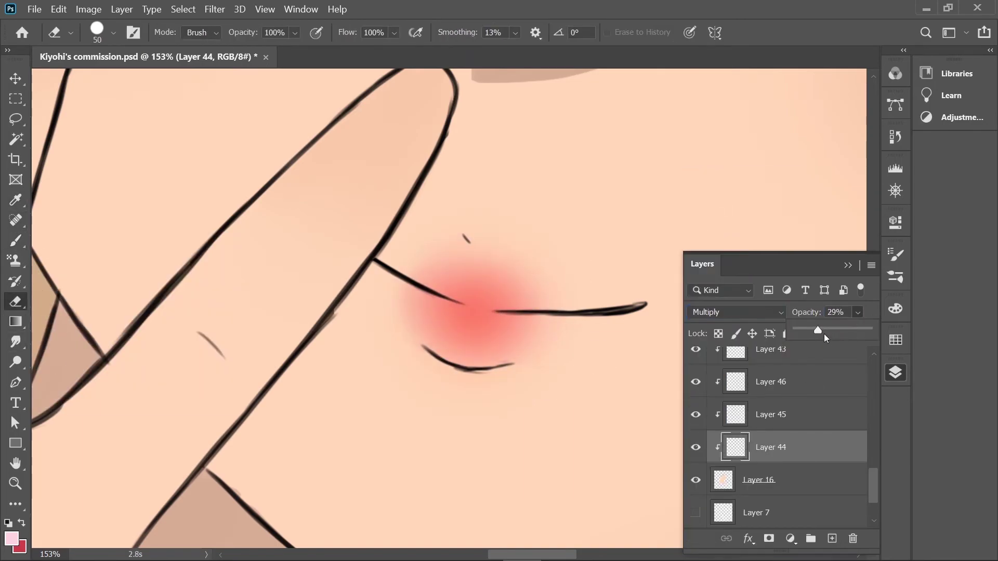
pyautogui.click(895, 372)
pyautogui.hotkey('ctrl', '0')
pyautogui.scroll(9, 751, 346)
# - On a new layer, paint small pale cream highlights on the lower lip with a 5 px brush
pyautogui.click(895, 372)
pyautogui.click(818, 543)
pyautogui.click(12, 539)
pyautogui.click(479, 320)
pyautogui.click(626, 151)
pyautogui.press('b')
pyautogui.click(113, 32)
pyautogui.doubleClick(122, 267)
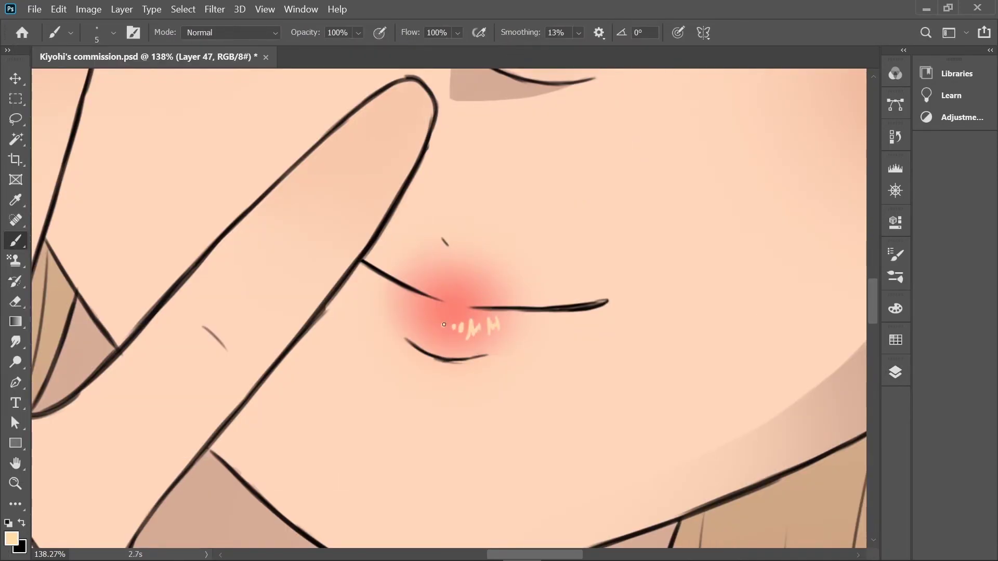
# - Transform the lip highlights and nudge them slightly into place on the lower lip
pyautogui.hotkey('ctrl', '0')
pyautogui.scroll(5, 486, 271)
pyautogui.hotkey('ctrl', 't')
pyautogui.moveTo(508, 276); pyautogui.dragTo(514, 278)
pyautogui.press('Return')
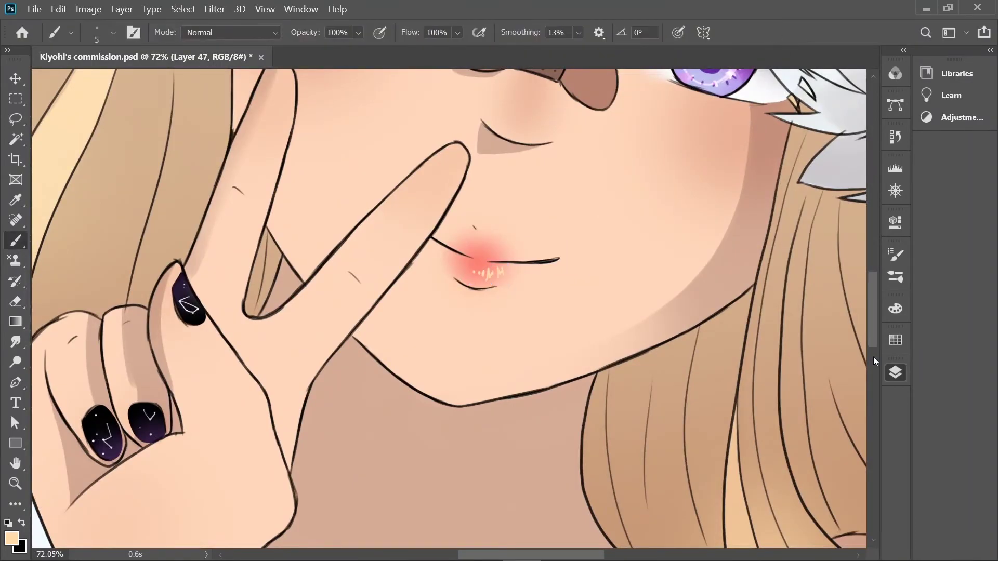
# - On the Layer 26 shading layer, paint a shadow beneath the lower lip with the square brush and soften it with a 38% opacity Eraser
pyautogui.click(893, 370)
pyautogui.scroll(-3, 793, 443)
pyautogui.moveTo(793, 443); pyautogui.dragTo(535, 474)
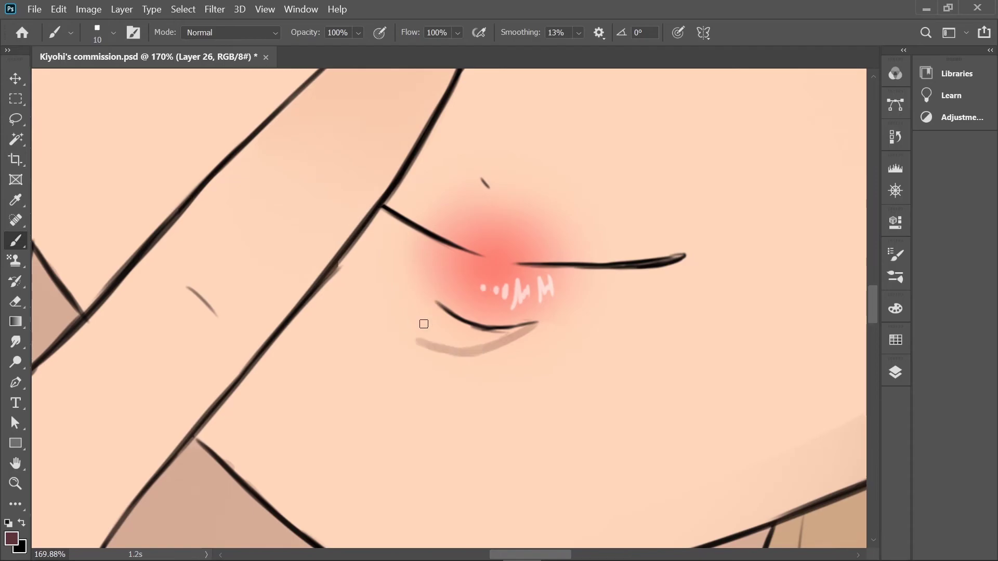
pyautogui.press(']')
pyautogui.moveTo(435, 306)
pyautogui.mouseDown()
pyautogui.moveTo(515, 331)
pyautogui.moveTo(431, 327)
pyautogui.mouseUp()
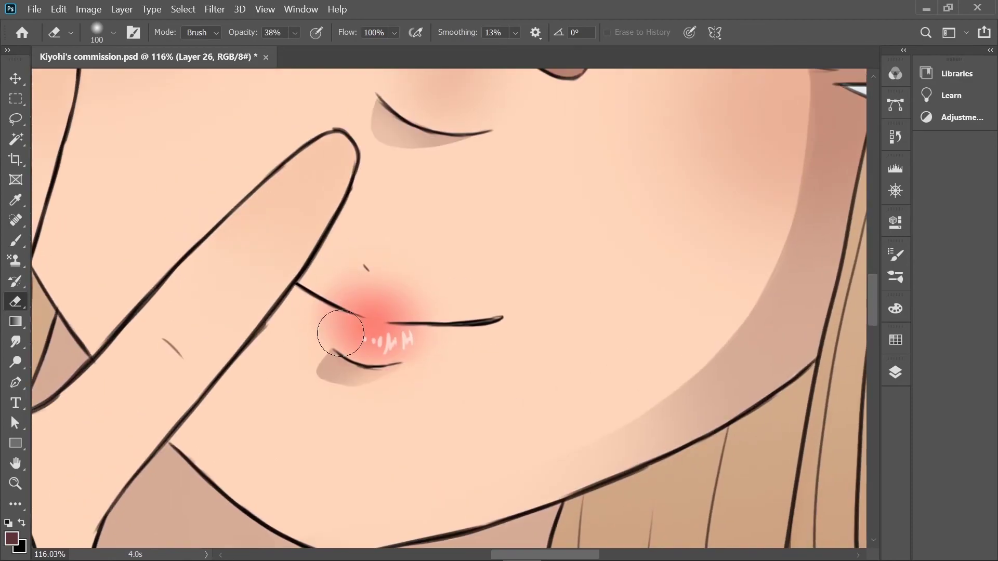
# - Sample the lips' reddish pink and add blush to both cheeks on a new layer with a soft round 417 px brush
pyautogui.press('i')
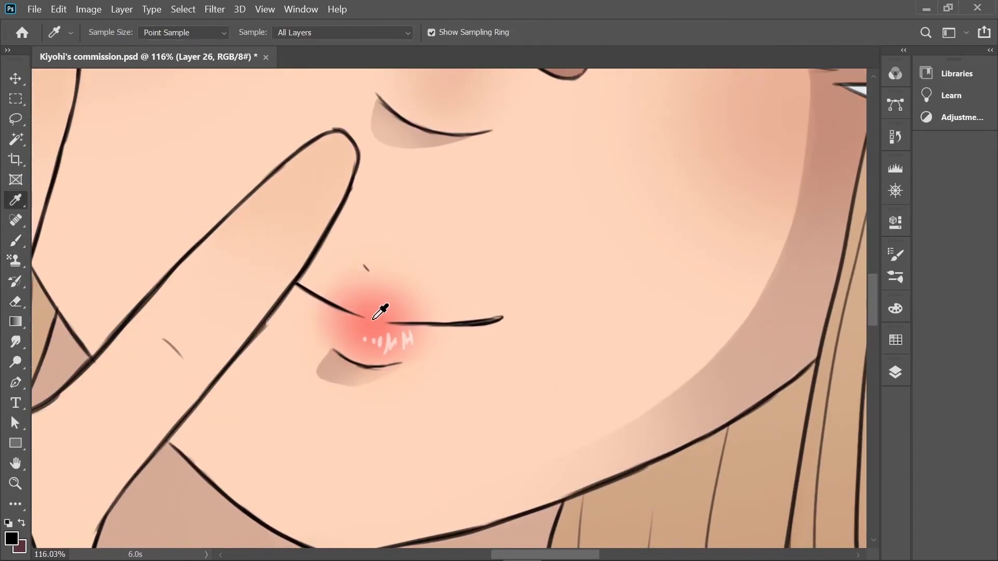
pyautogui.click(383, 297)
pyautogui.click(895, 373)
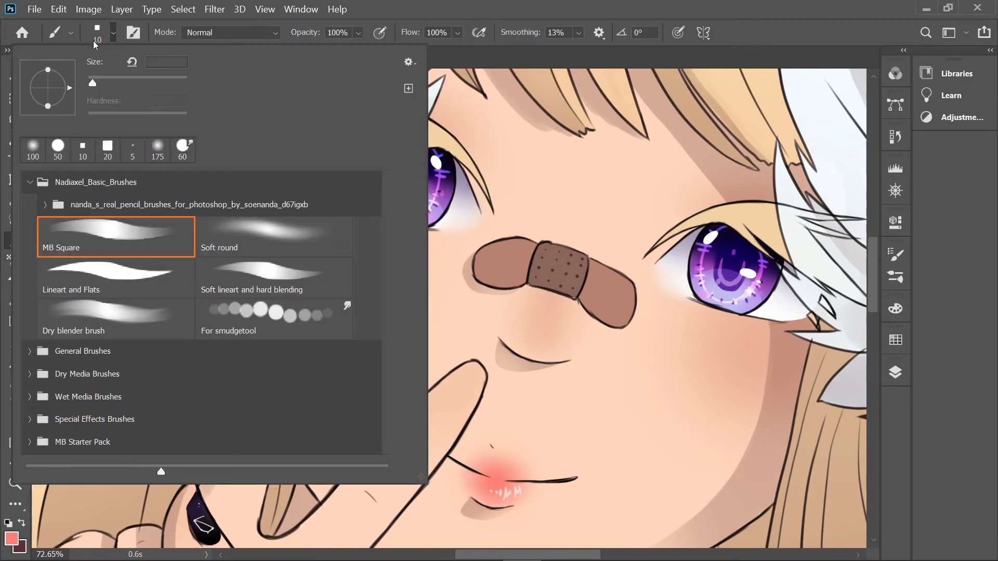
pyautogui.moveTo(335, 223); pyautogui.dragTo(332, 249)
pyautogui.moveTo(738, 332)
pyautogui.mouseDown()
pyautogui.moveTo(832, 410)
pyautogui.moveTo(754, 343)
pyautogui.mouseUp()
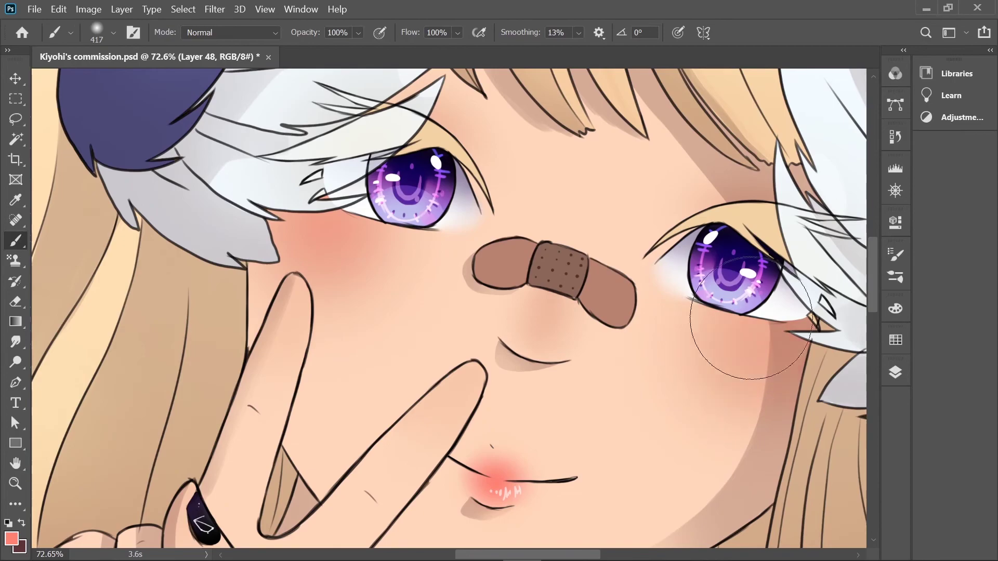
# - Add reddish-pink blush to the tip of the nose below the bandage and adjust the blush layer's blend mode and opacity
pyautogui.moveTo(535, 312); pyautogui.dragTo(553, 338)
pyautogui.click(895, 373)
pyautogui.click(735, 312)
pyautogui.click(735, 225)
pyautogui.click(858, 311)
pyautogui.moveTo(873, 330); pyautogui.dragTo(846, 330)
# - Soften the nose blush on Layer 48 with the Smudge tool at 4% strength and a 38% opacity Eraser
pyautogui.hotkey('alt', '[')
pyautogui.hotkey('alt', '[')
pyautogui.hotkey('alt', ']')
pyautogui.hotkey('alt', ']')
pyautogui.click(895, 372)
pyautogui.press('r')
pyautogui.moveTo(537, 317); pyautogui.dragTo(555, 349)
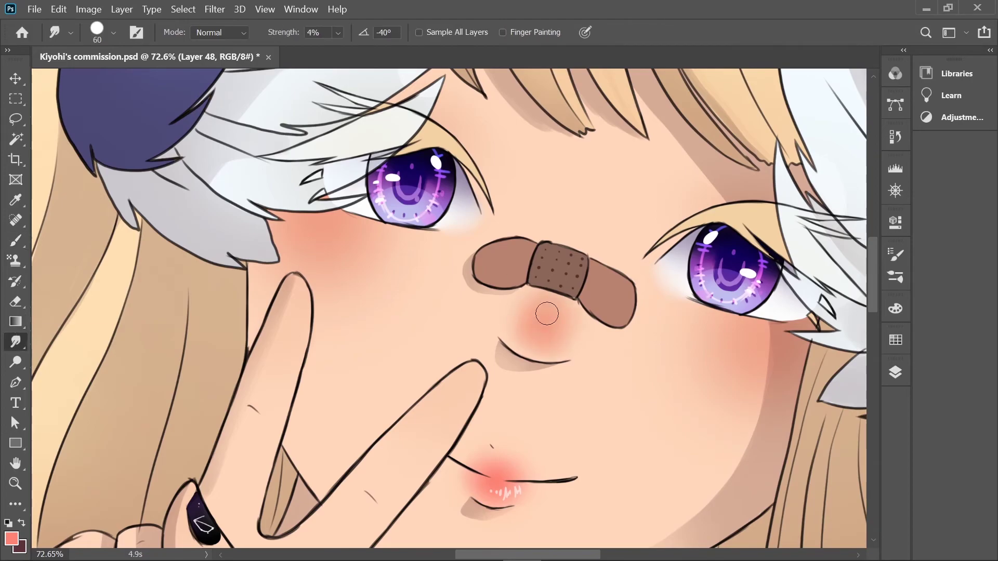
pyautogui.moveTo(580, 254); pyautogui.dragTo(425, 265)
pyautogui.press('e')
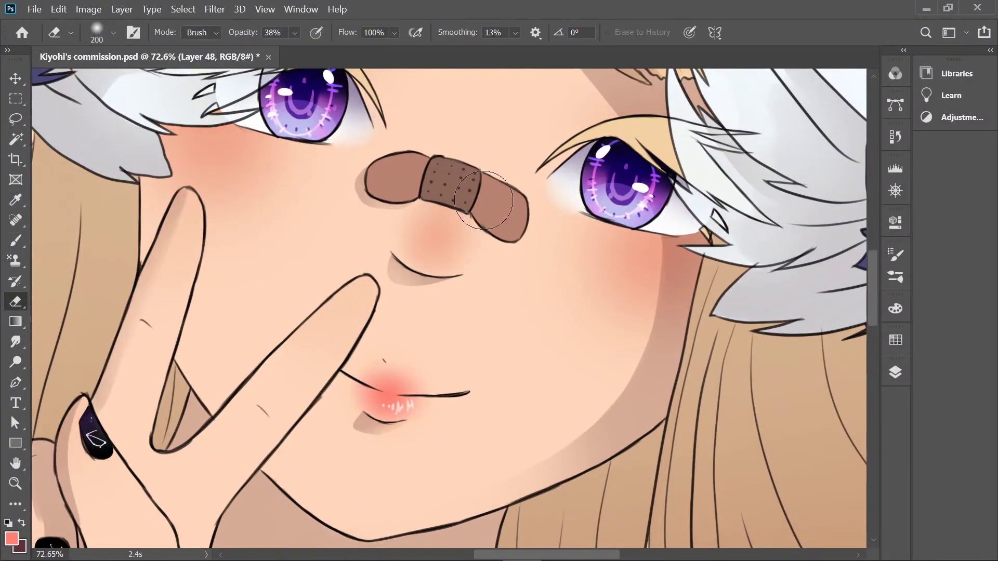
# - On a new layer, paint small pale yellow oval highlights on the cheeks below the outer eye corners and blend it with Linear Dodge (Add)
pyautogui.click(895, 373)
pyautogui.click(797, 414)
pyautogui.click(795, 447)
pyautogui.scroll(-1, 779, 416)
pyautogui.click(695, 414)
pyautogui.click(695, 414)
pyautogui.click(895, 373)
pyautogui.click(11, 539)
pyautogui.press('Return')
pyautogui.press('b')
pyautogui.click(113, 33)
pyautogui.scroll(2, 312, 156)
pyautogui.click(192, 178)
pyautogui.hotkey('ctrl', 'z')
pyautogui.press('F7')
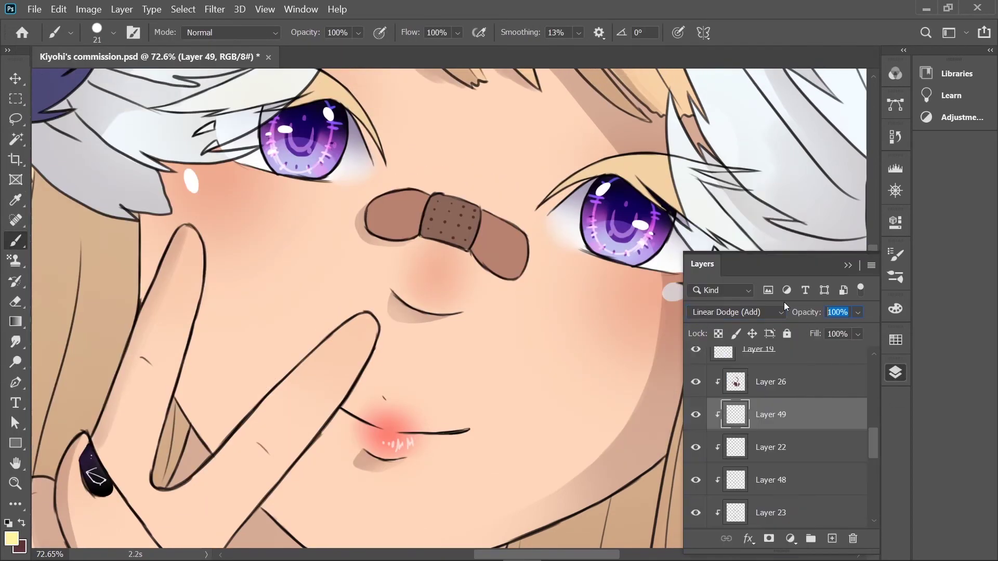
# - On a new layer, paint thin pale yellow zigzag highlights on the lit hair strands with a hard round 15 px brush
pyautogui.hotkey('ctrl', '0')
pyautogui.hotkey('ctrl', 'shift', 'alt', 'n')
pyautogui.press('F7')
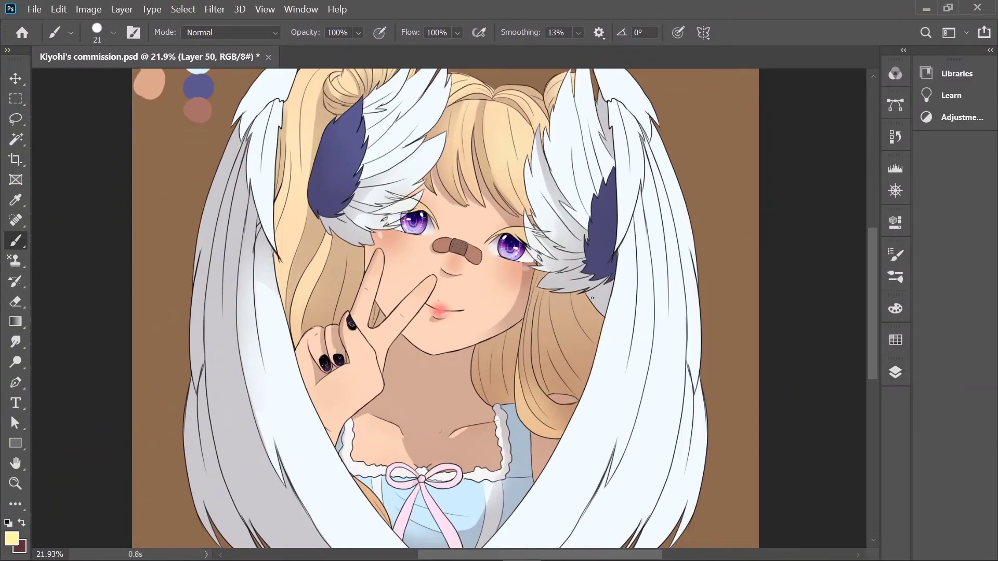
pyautogui.scroll(8, 525, 85)
pyautogui.moveTo(461, 266)
pyautogui.mouseDown()
pyautogui.moveTo(546, 323)
pyautogui.moveTo(587, 379)
pyautogui.mouseUp()
pyautogui.moveTo(476, 213); pyautogui.dragTo(320, 171)
pyautogui.moveTo(748, 179); pyautogui.dragTo(422, 246)
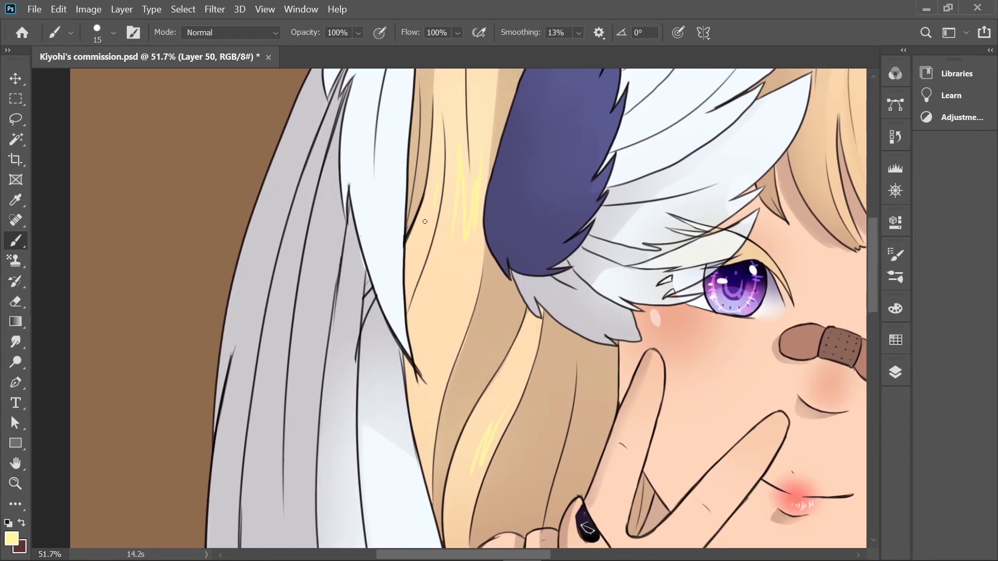
# - Set the hair highlight layer, Layer 50, to Hard Light blending at 58% opacity
pyautogui.scroll(-10, 423, 246)
pyautogui.click(895, 372)
pyautogui.click(735, 312)
pyautogui.click(754, 375)
pyautogui.moveTo(858, 312); pyautogui.dragTo(858, 378)
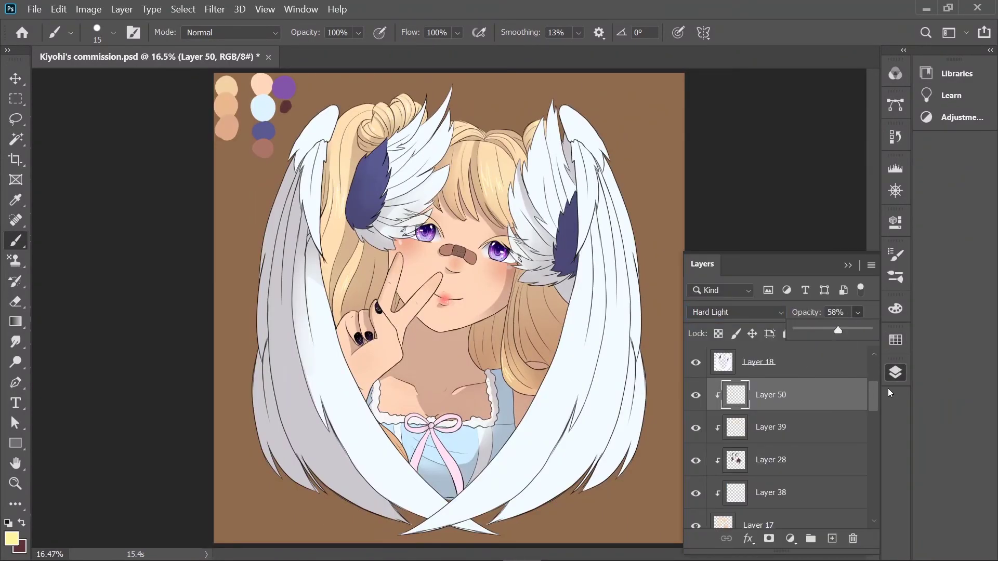
# - On Layer 27, shade the lower feathers of the large right-hand wing with a 50 px square brush and soften the shadow with the Eraser
pyautogui.hotkey('alt', '[')
pyautogui.scroll(3, 542, 541)
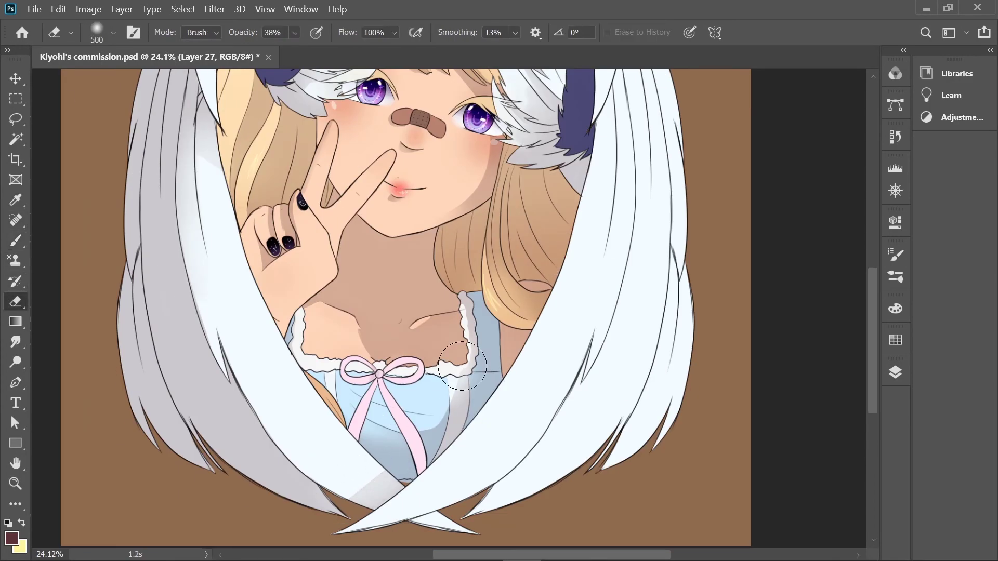
pyautogui.press(']')
pyautogui.press(']')
pyautogui.press(']')
pyautogui.press(']')
pyautogui.press(']')
pyautogui.press(']')
pyautogui.press(']')
pyautogui.press(']')
pyautogui.press(']')
pyautogui.press(']')
pyautogui.moveTo(552, 456)
pyautogui.mouseDown()
pyautogui.moveTo(622, 398)
pyautogui.moveTo(591, 467)
pyautogui.moveTo(665, 380)
pyautogui.mouseUp()
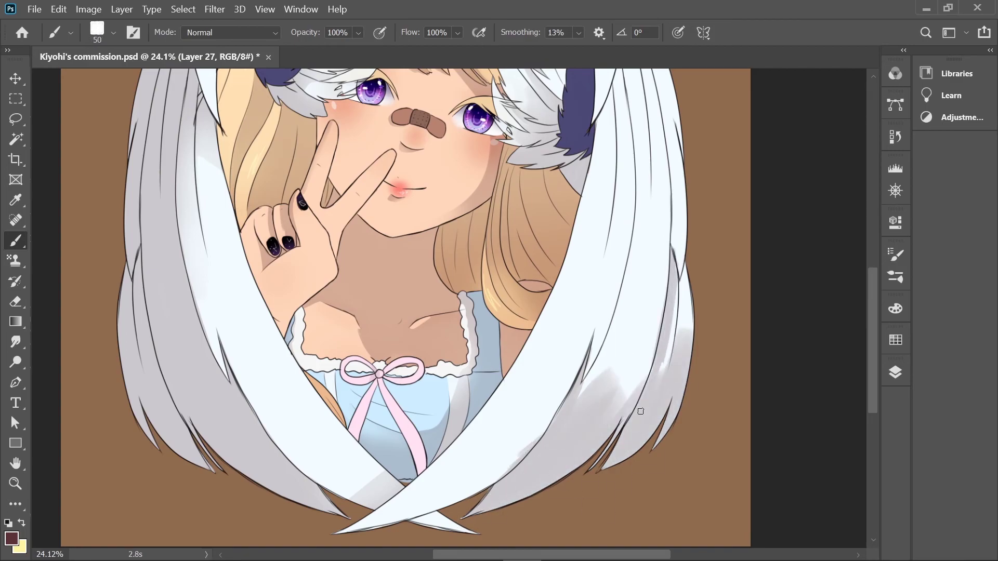
pyautogui.press('e')
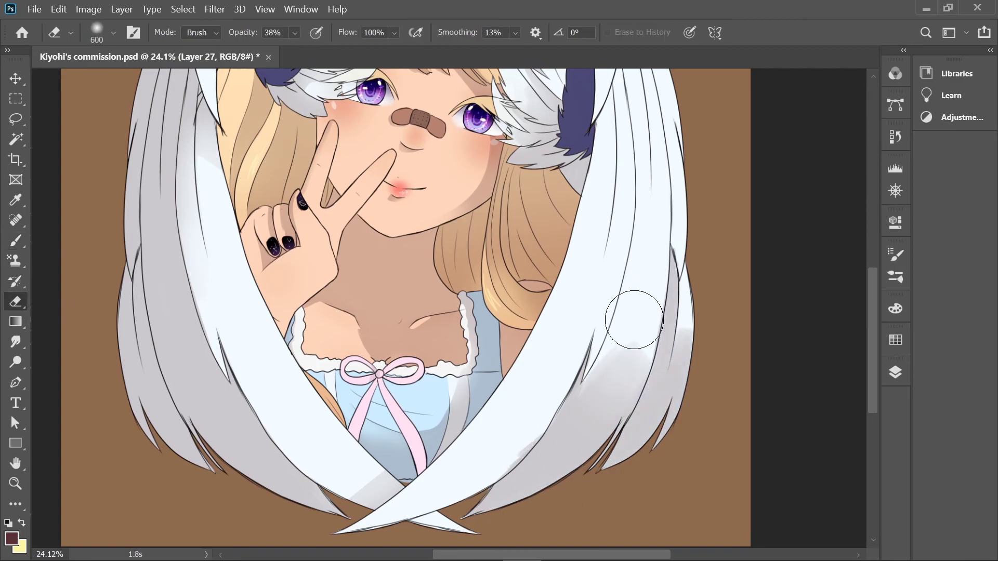
pyautogui.click(96, 44)
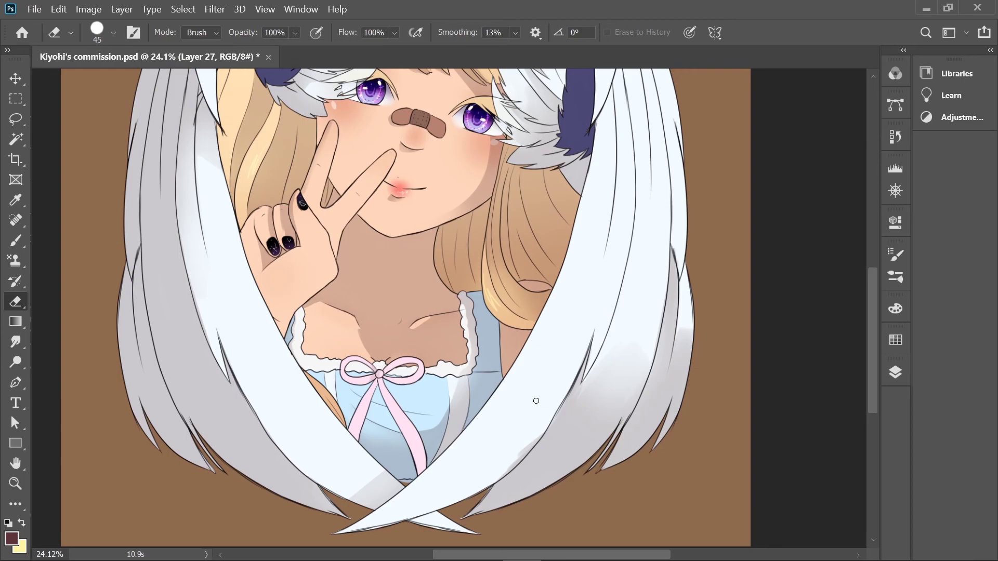
# - On a new layer, paint pale yellow edge highlights along the upper feathers of the left-hand head wing with a hard round 35 px brush
pyautogui.hscroll(-3, 614, 211)
pyautogui.scroll(5, 615, 210)
pyautogui.click(895, 372)
pyautogui.click(895, 372)
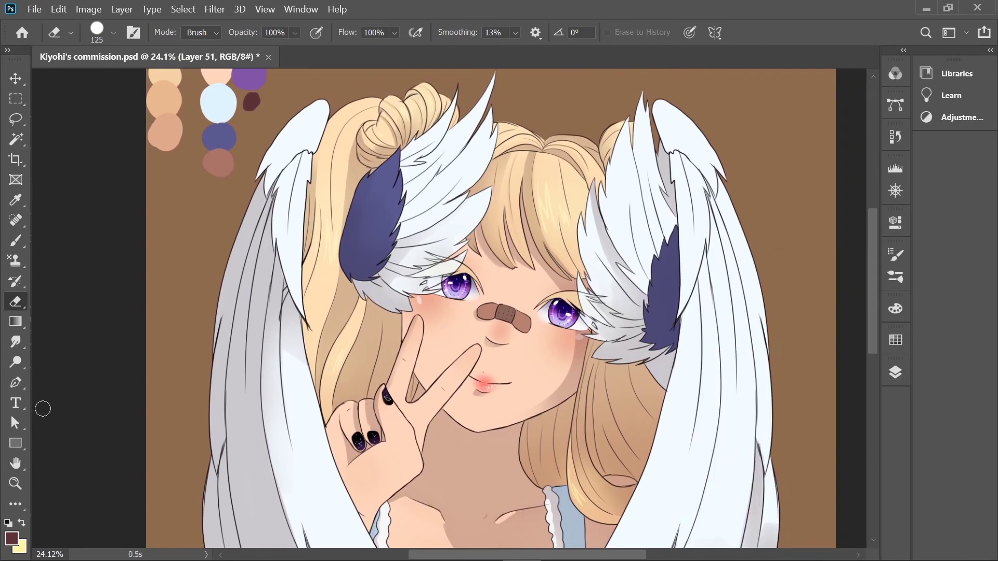
pyautogui.press('b')
pyautogui.press('x')
pyautogui.click(114, 32)
pyautogui.doubleClick(114, 280)
pyautogui.scroll(5, 501, 114)
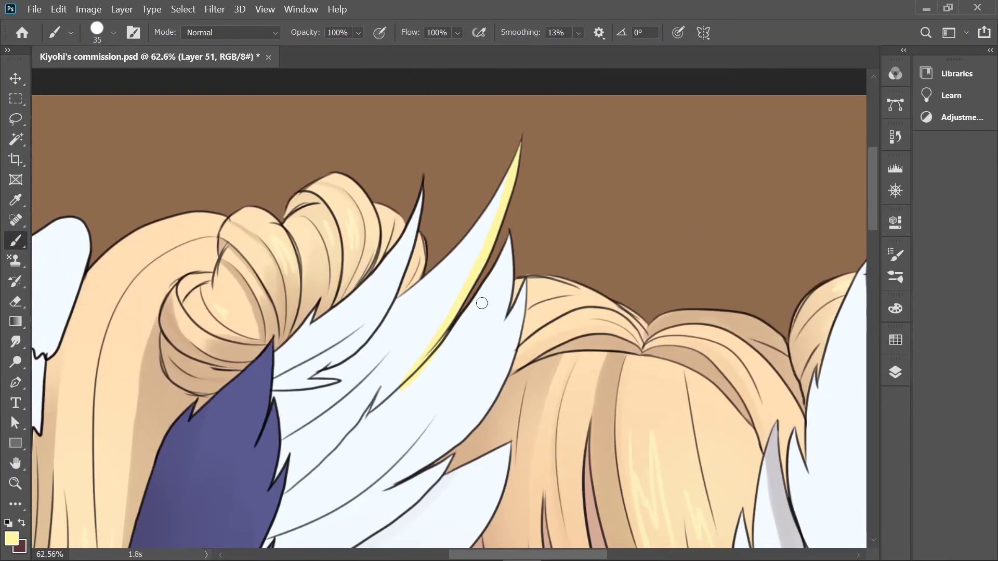
pyautogui.moveTo(506, 247); pyautogui.dragTo(453, 443)
# - Trim the excess yellow with a 125 px Eraser and highlight the shorter feather beside the hair bun with a 25 px brush
pyautogui.press('e')
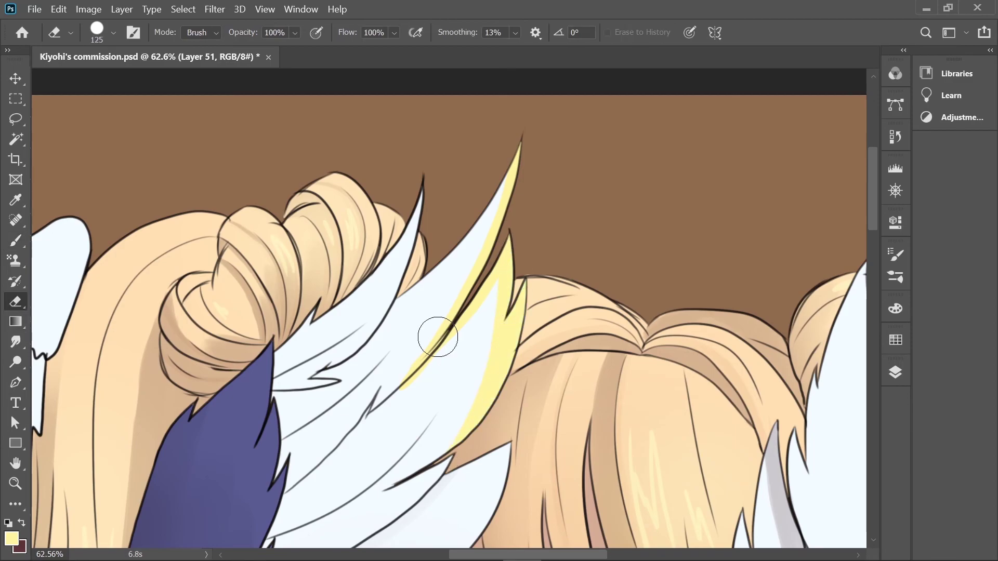
pyautogui.moveTo(360, 421); pyautogui.dragTo(423, 358)
pyautogui.press('b')
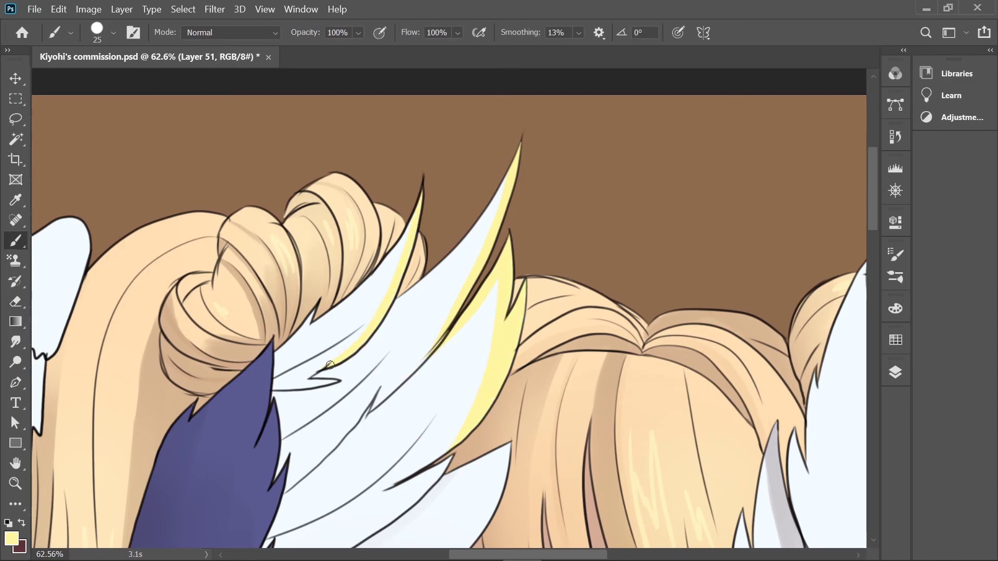
# - Paint pale yellow highlights along the right-hand head wing's feather edges and the top edge of the large wing behind it
pyautogui.scroll(-5, 479, 329)
pyautogui.scroll(5, 433, 374)
pyautogui.hscroll(5, 434, 374)
pyautogui.moveTo(448, 204); pyautogui.dragTo(561, 291)
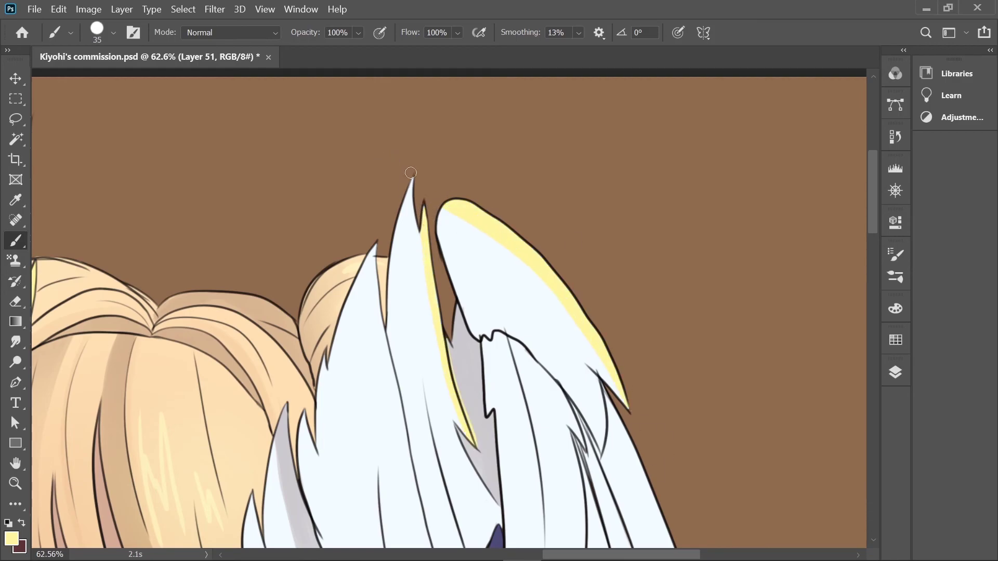
pyautogui.scroll(-2, 423, 169)
pyautogui.moveTo(394, 141); pyautogui.dragTo(337, 359)
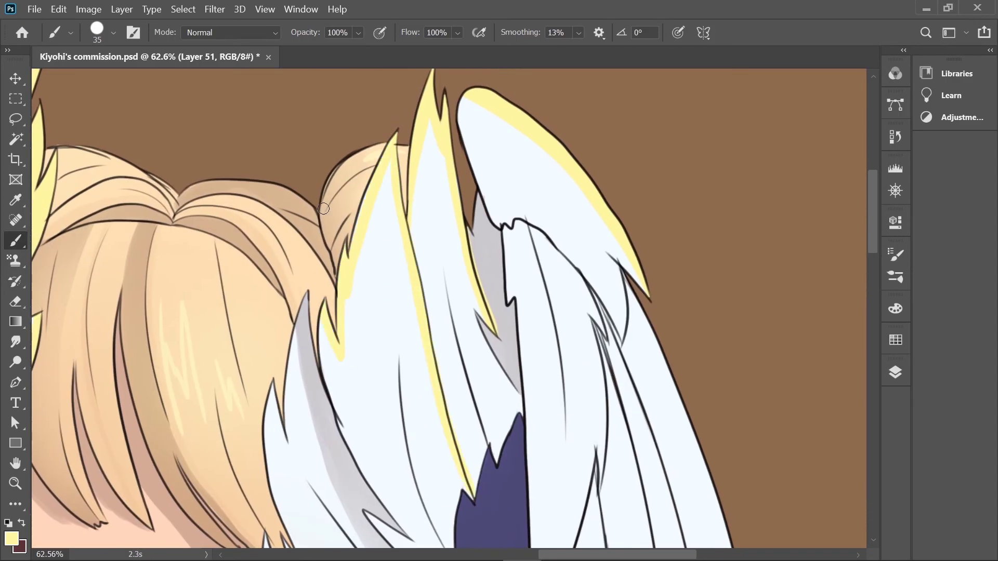
pyautogui.press('e')
pyautogui.hotkey('ctrl', '0')
pyautogui.press('b')
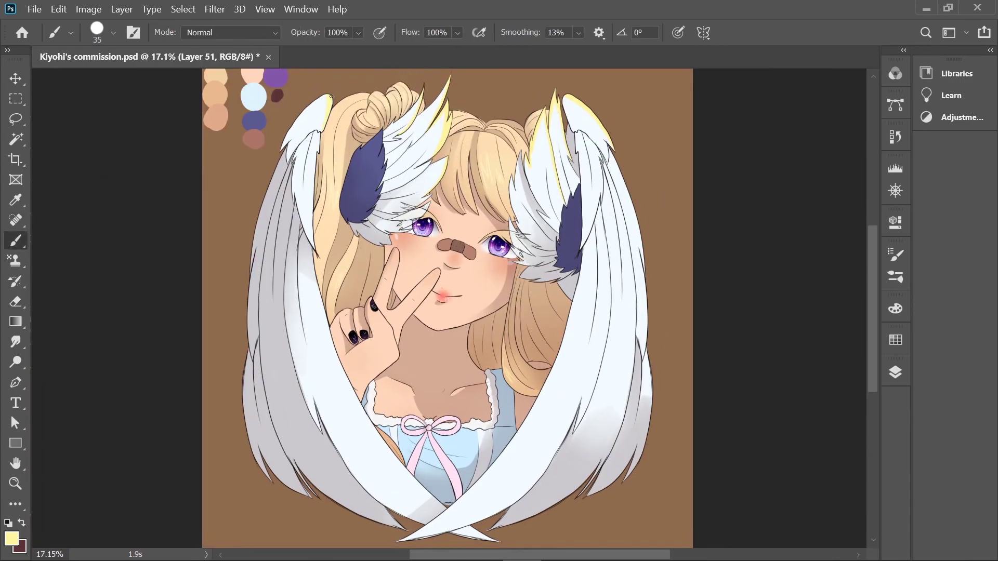
# - Extend the pale yellow edge highlights down the long feathers and outer edge of the large right-hand wing, cleaning them with the Eraser
pyautogui.scroll(5, 593, 143)
pyautogui.scroll(1, 559, 134)
pyautogui.press('[')
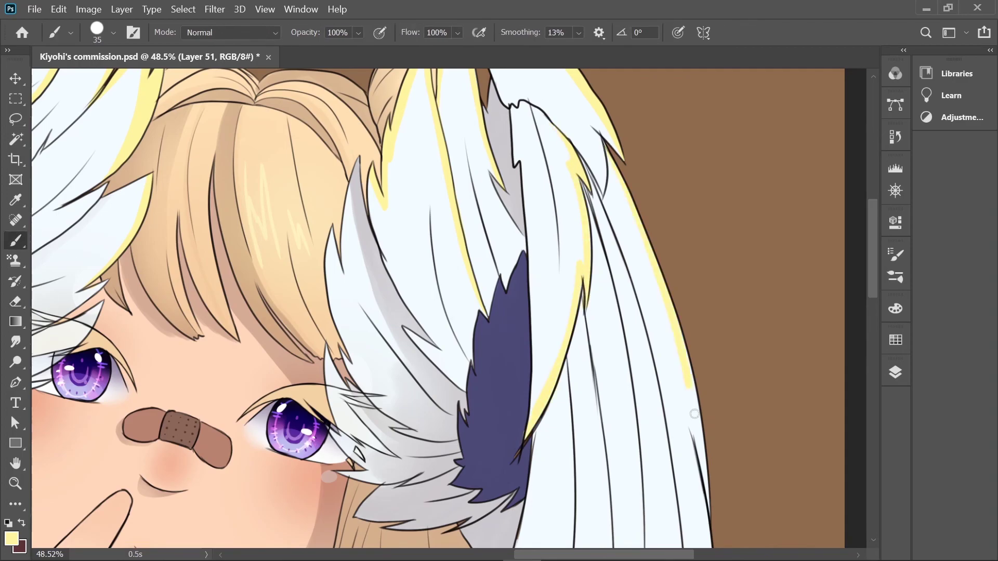
pyautogui.scroll(-5, 679, 340)
pyautogui.hscroll(-6, 520, 283)
pyautogui.scroll(-4, 520, 283)
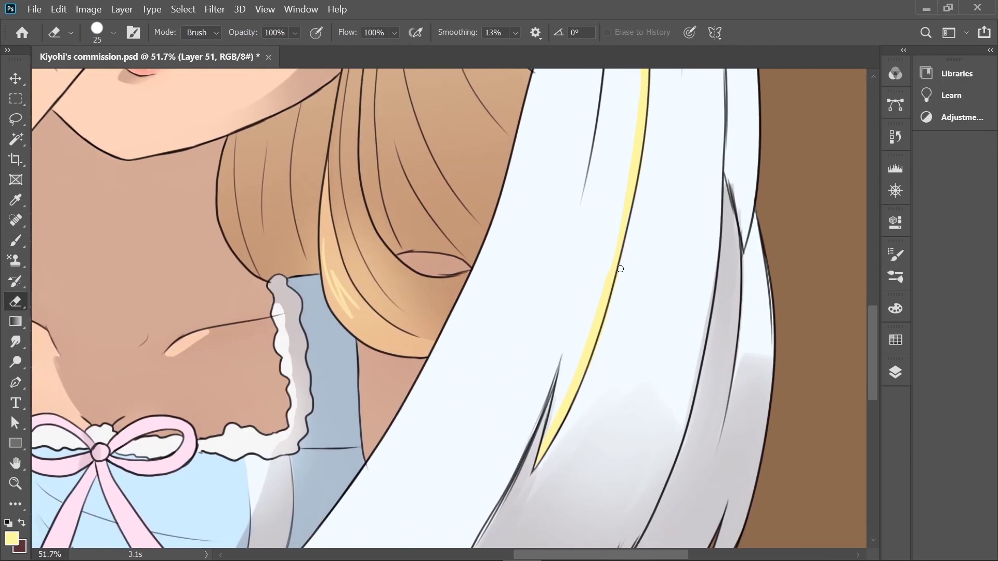
# - Set the wing highlight layer, Layer 51, to Vivid Light blending and save the document
pyautogui.click(743, 312)
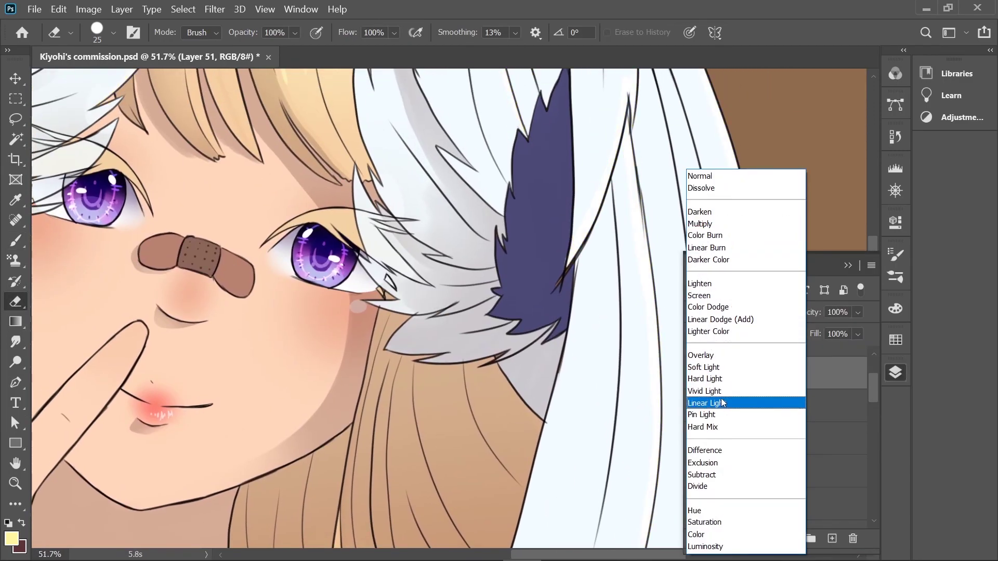
pyautogui.click(705, 391)
pyautogui.hotkey('ctrl', '0')
pyautogui.scroll(-1, 756, 454)
pyautogui.click(34, 9)
pyautogui.click(62, 179)
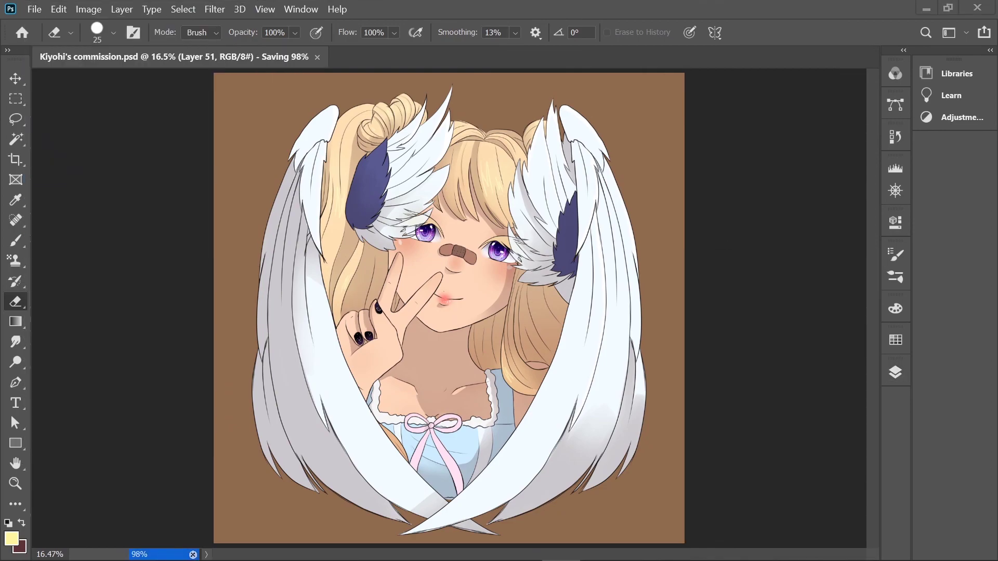